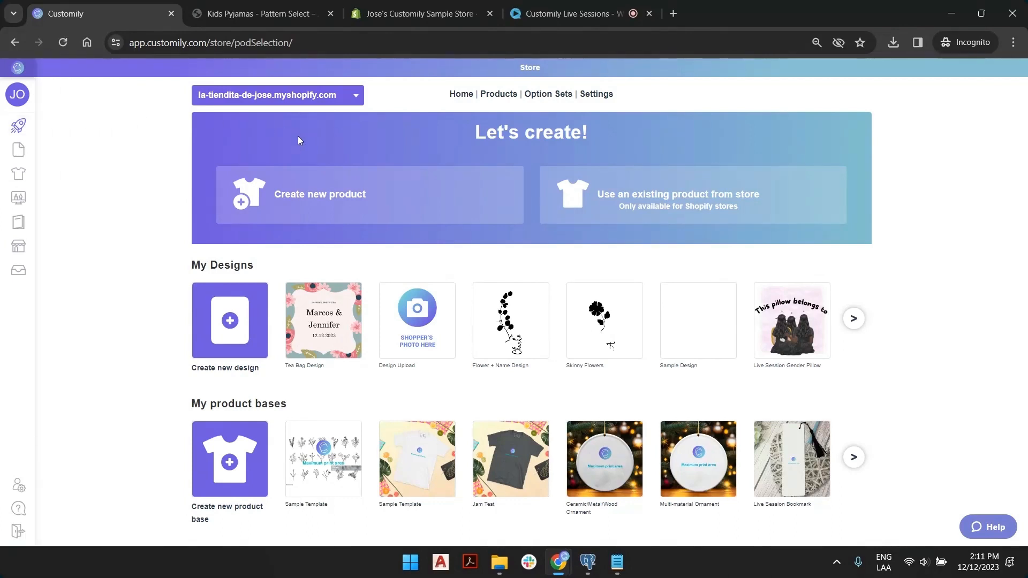
Show the Create new product providers and browse the provider bar and page below.
{"action": "left_click", "coordinate": [416, 204]}
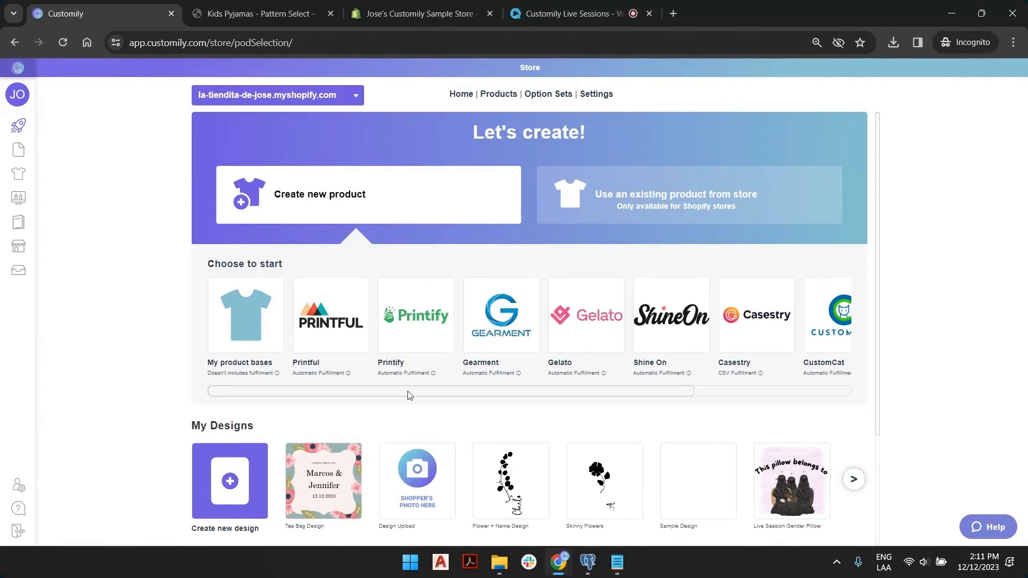
{"action": "left_click_drag", "start_coordinate": [411, 394], "coordinate": [618, 399]}
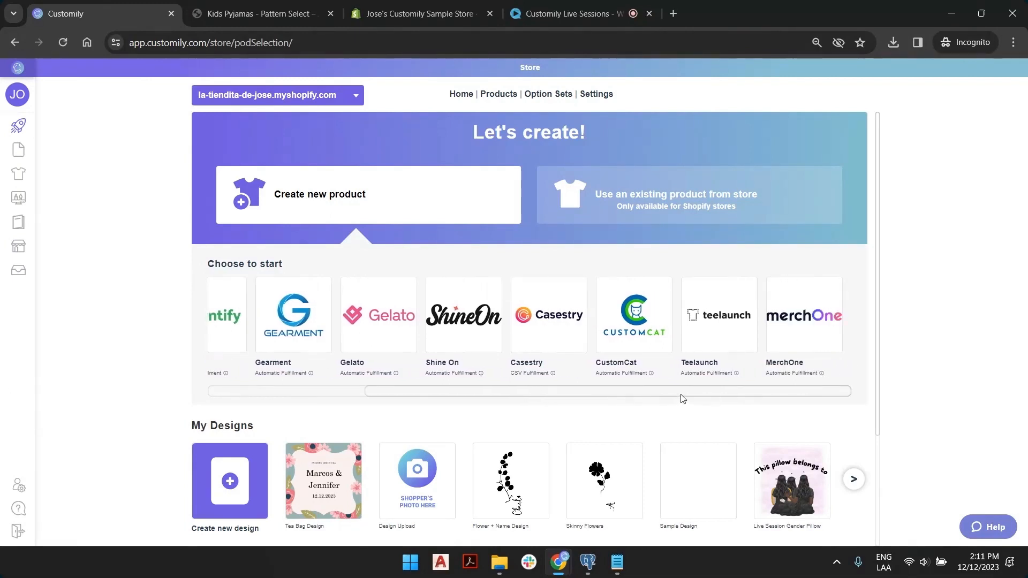
{"action": "left_click_drag", "start_coordinate": [682, 399], "coordinate": [496, 391]}
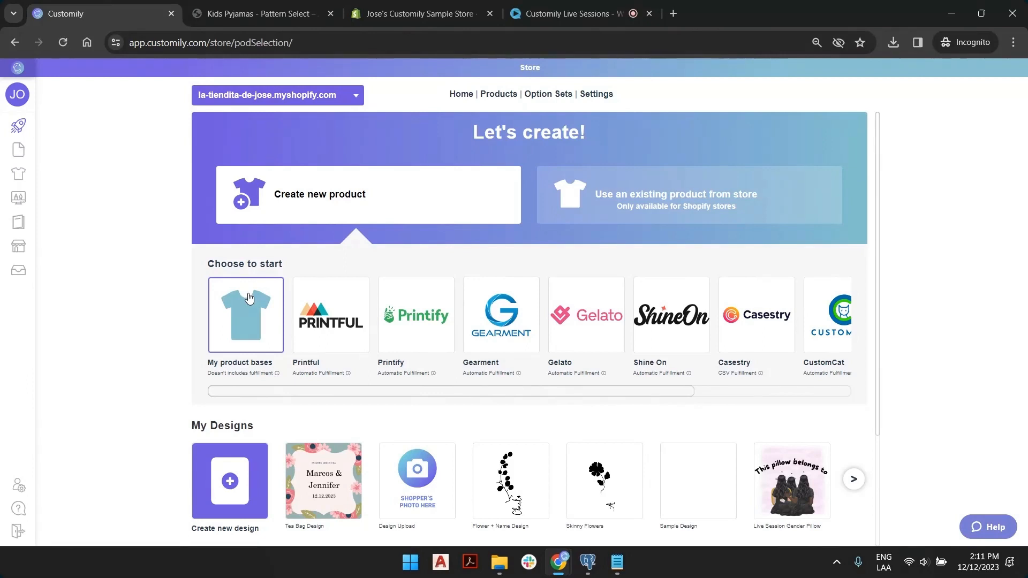
{"action": "scroll", "coordinate": [248, 298], "scroll_direction": "down", "scroll_amount": 3}
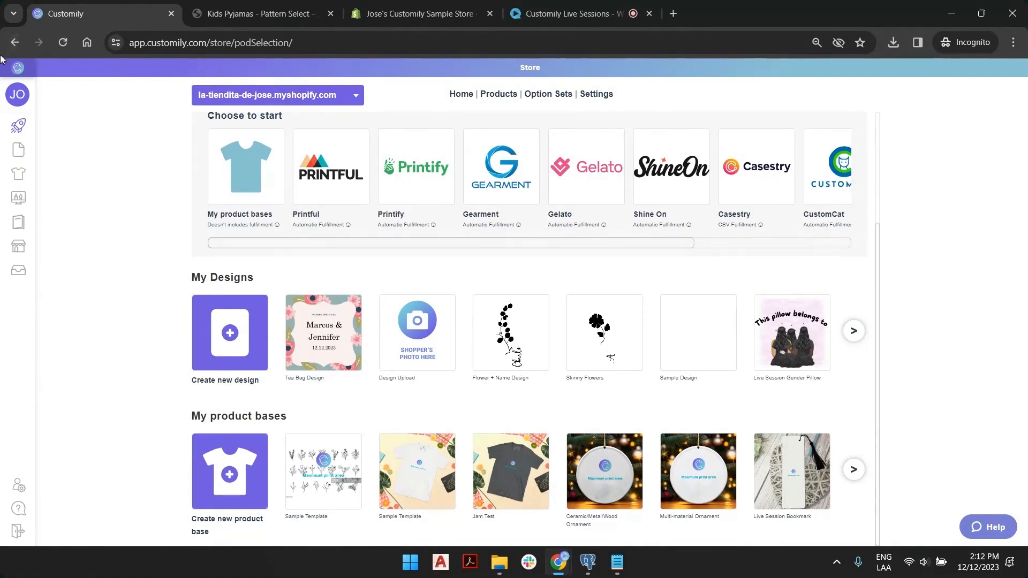
Open the Templates List from the sidebar.
{"action": "mouse_move", "coordinate": [2, 105]}
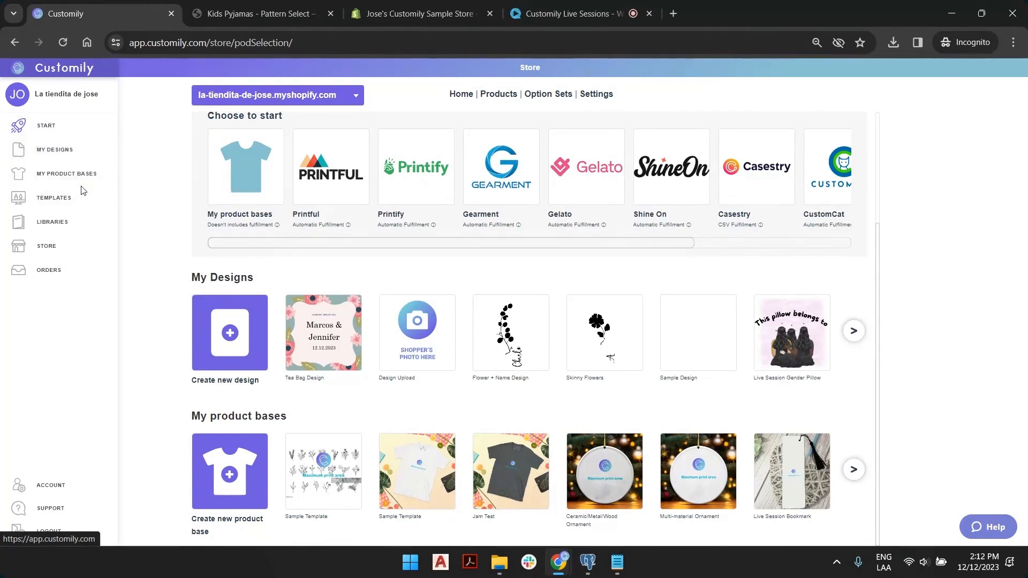
{"action": "left_click", "coordinate": [51, 199]}
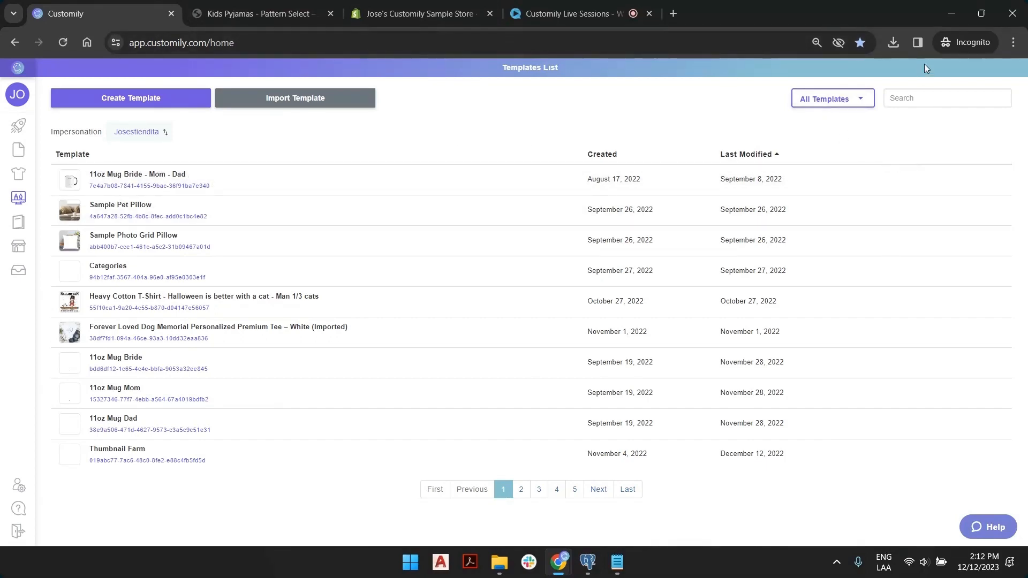
Open the Libraries page showing color libraries such as Demo colors.
{"action": "mouse_move", "coordinate": [869, 188]}
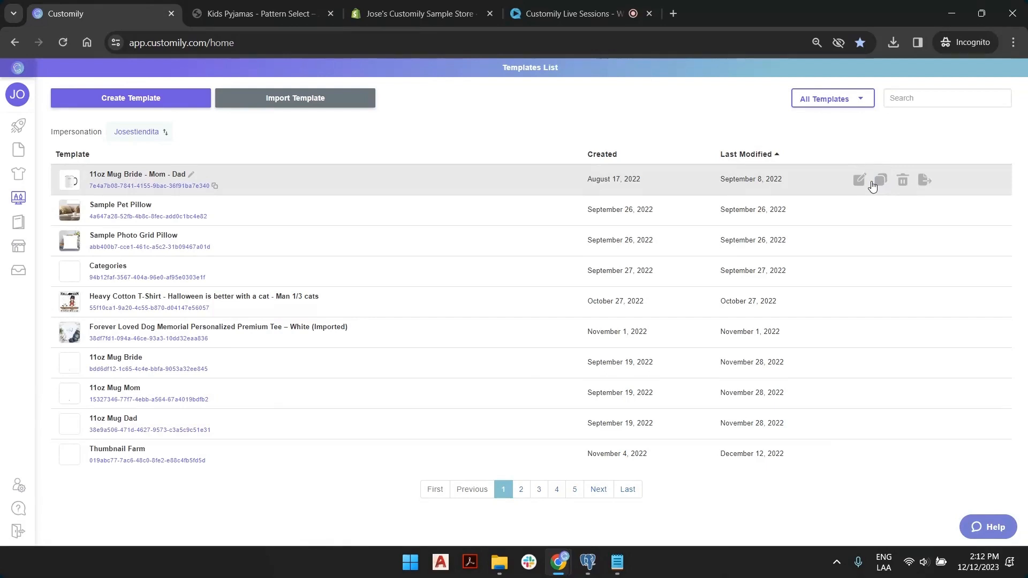
{"action": "left_click", "coordinate": [18, 222]}
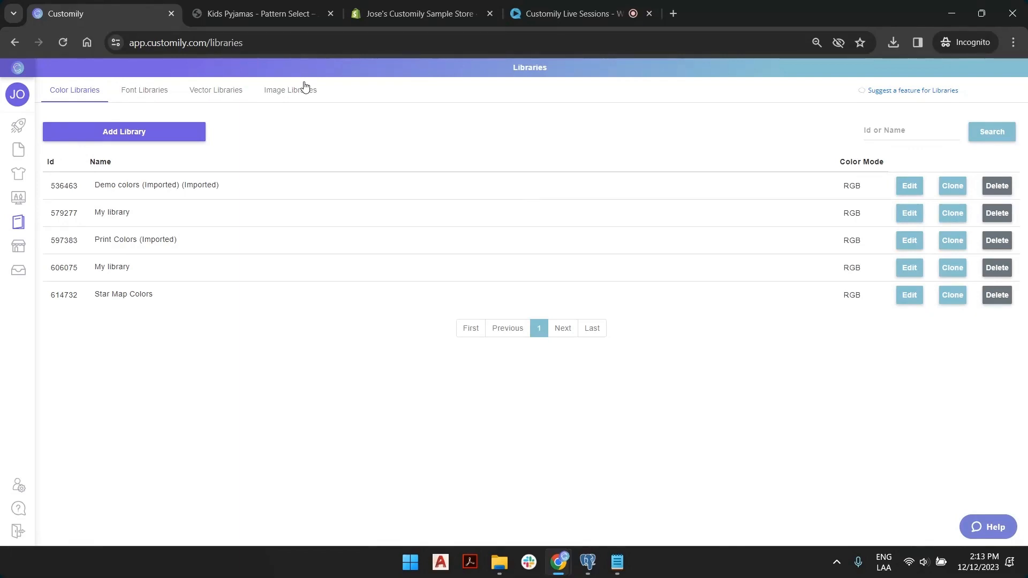
Open the Store page and its Link Products list of synced Shopify products.
{"action": "left_click", "coordinate": [19, 246]}
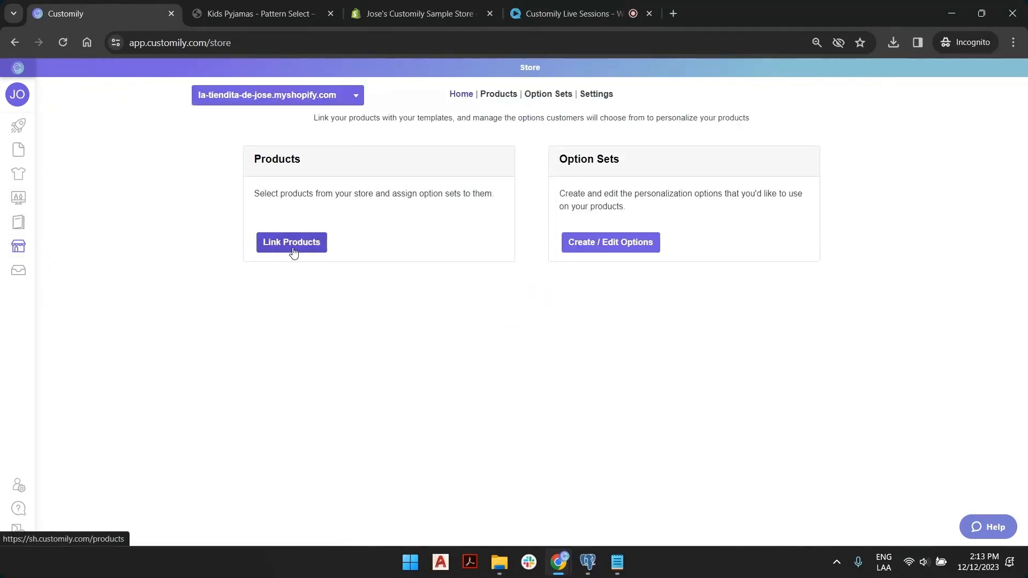
{"action": "left_click", "coordinate": [292, 243]}
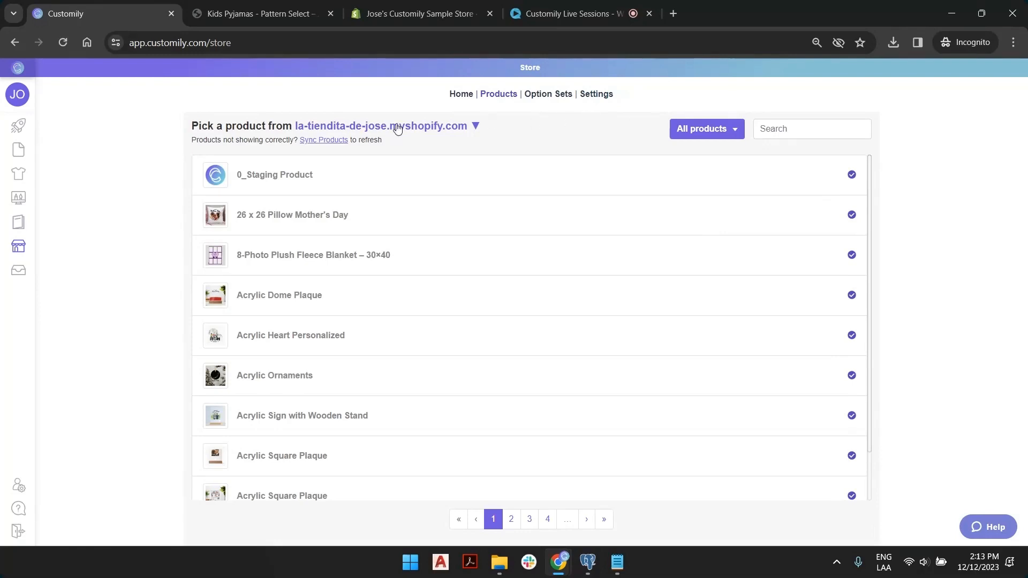
Switch to the Kids Pyjamas - Pattern Select storefront tab.
{"action": "mouse_move", "coordinate": [13, 318]}
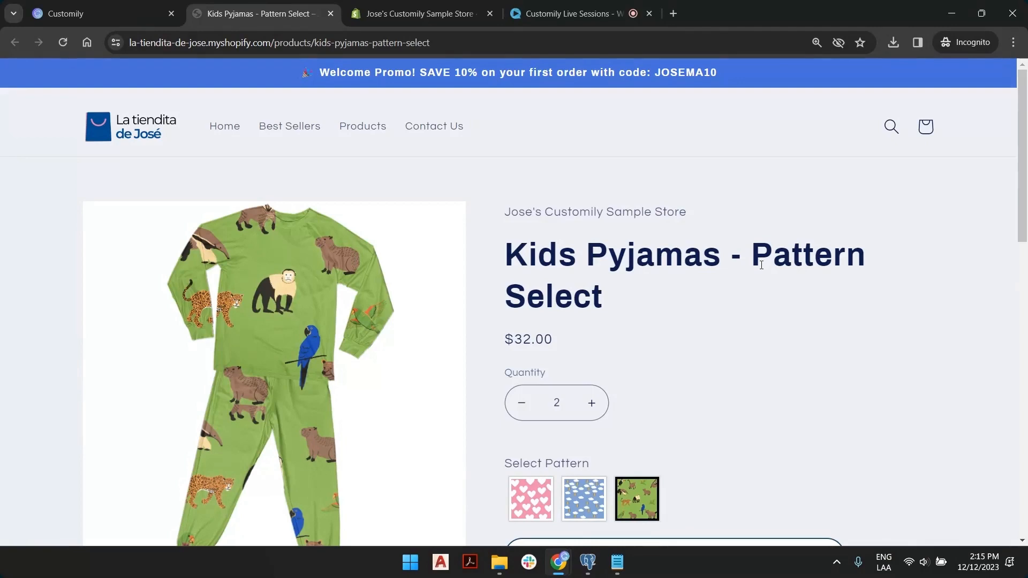
Scroll the product page, then bring up File Explorer on the 12-12 asset folder.
{"action": "scroll", "coordinate": [380, 321], "scroll_direction": "down", "scroll_amount": 4}
{"action": "scroll", "coordinate": [348, 160], "scroll_direction": "up", "scroll_amount": 2}
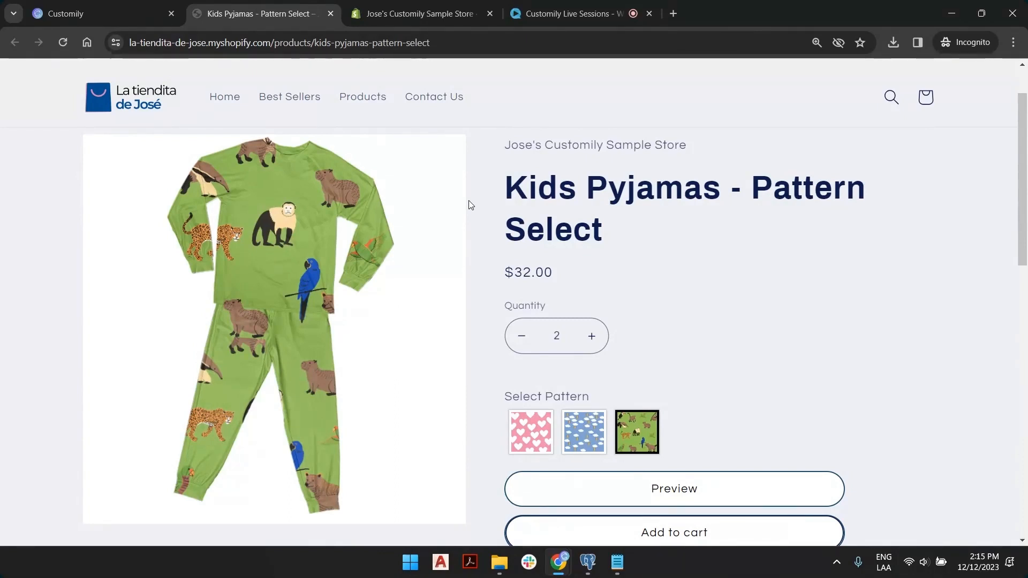
{"action": "left_click", "coordinate": [501, 563]}
Maximize the 12-12 folder window, narrow the navigation pane and enlarge the thumbnails.
{"action": "double_click", "coordinate": [866, 40]}
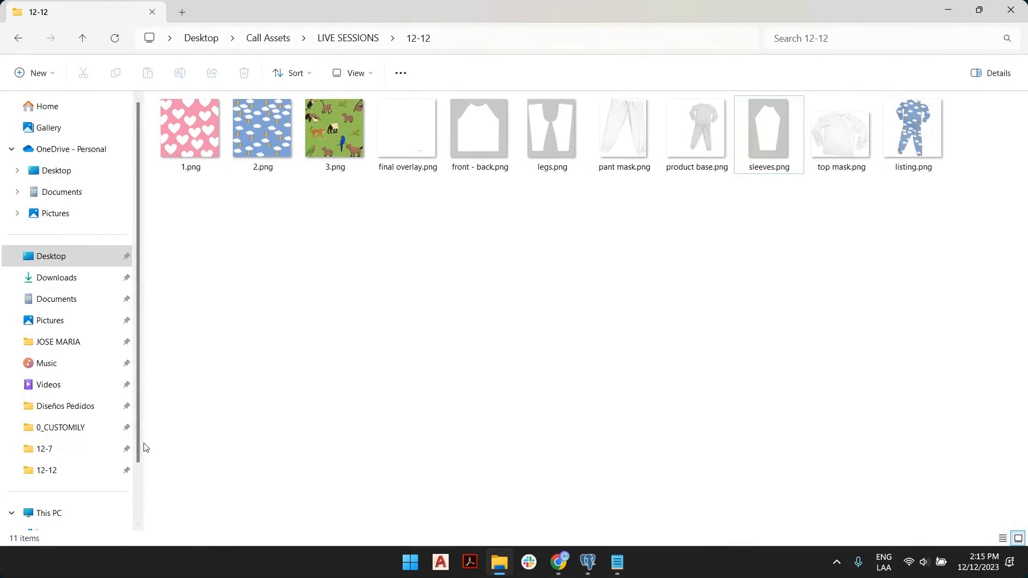
{"action": "left_click_drag", "start_coordinate": [143, 444], "coordinate": [75, 445]}
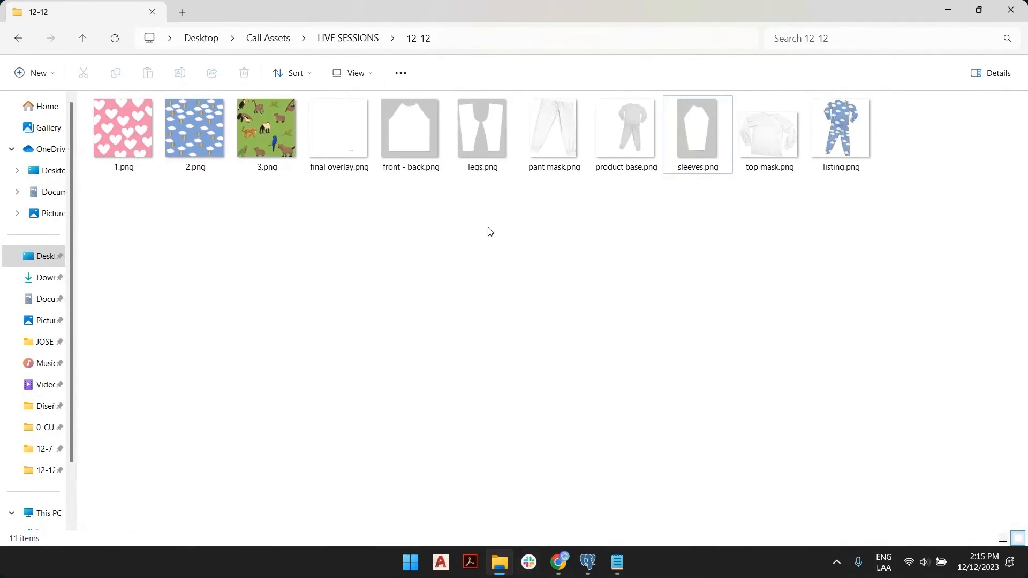
{"action": "scroll", "coordinate": [553, 270], "scroll_direction": "up", "scroll_amount": 3}
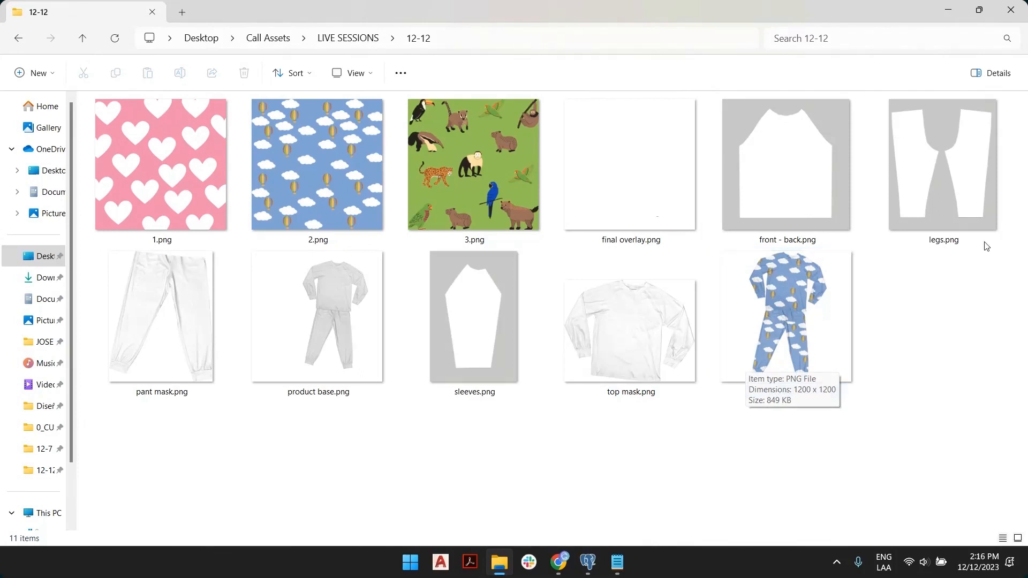
Select the front - back, sleeves and legs production PNGs in turn.
{"action": "left_click", "coordinate": [826, 220]}
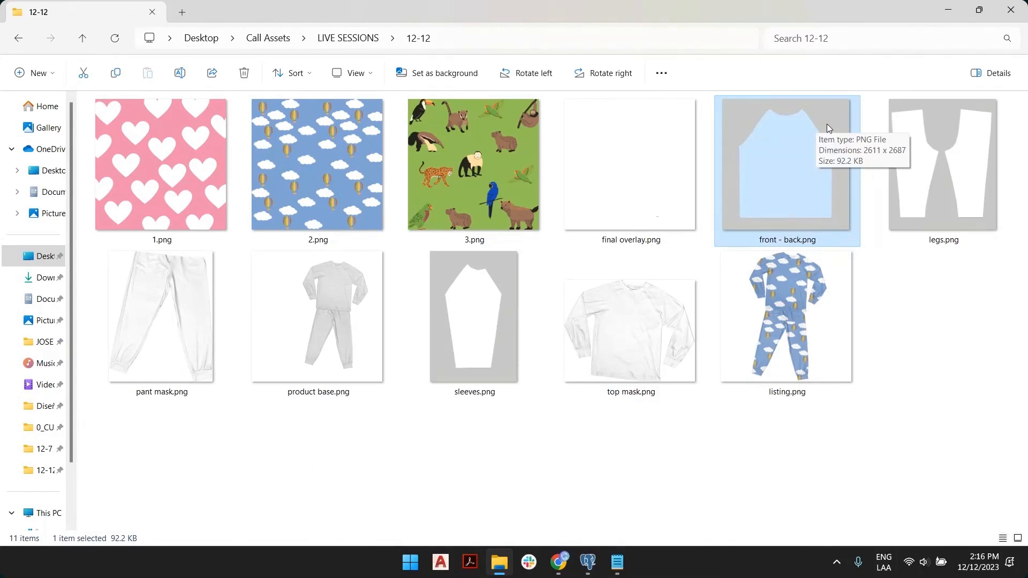
{"action": "left_click", "coordinate": [484, 313]}
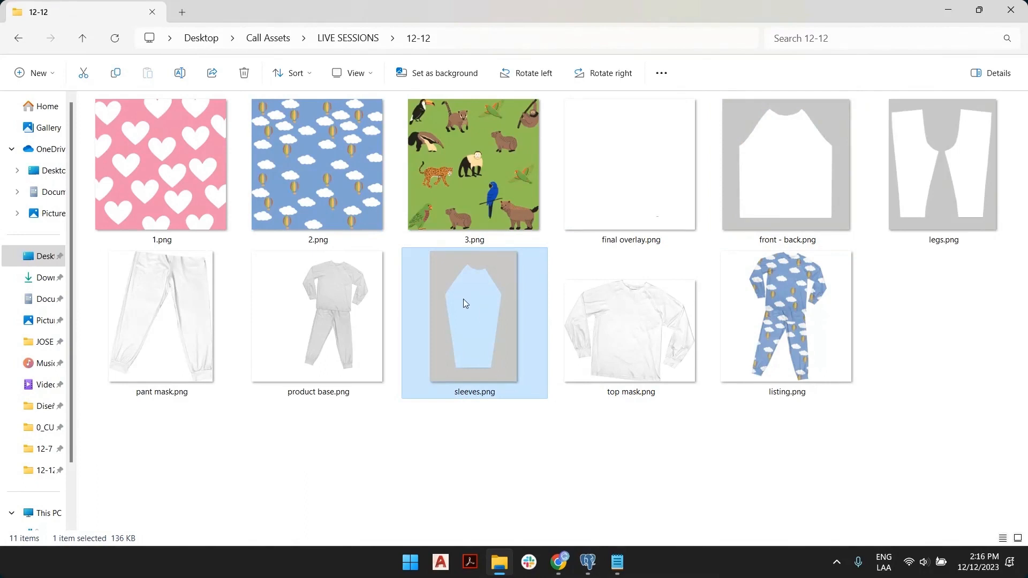
{"action": "left_click", "coordinate": [943, 149]}
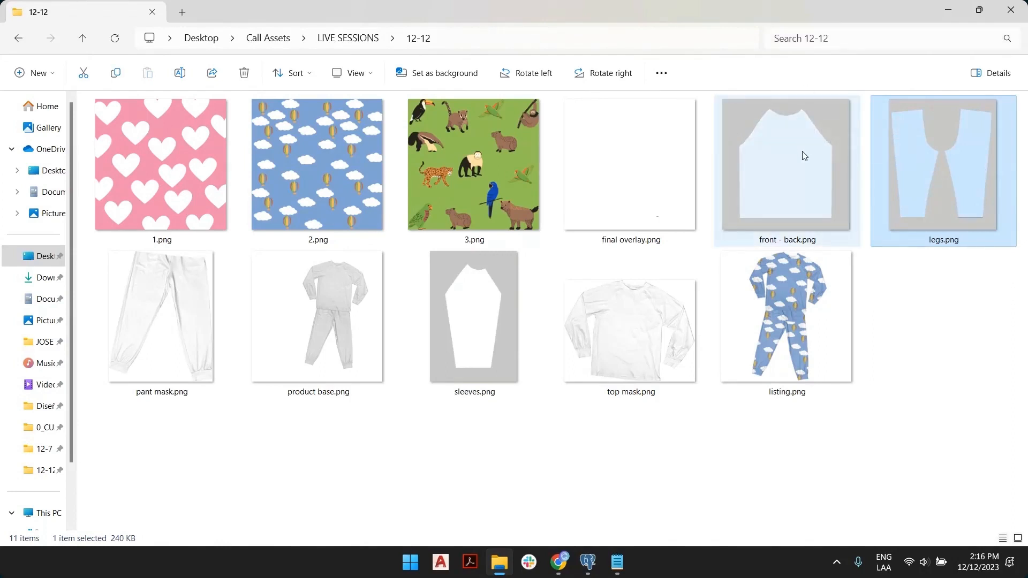
{"action": "left_click", "coordinate": [937, 334]}
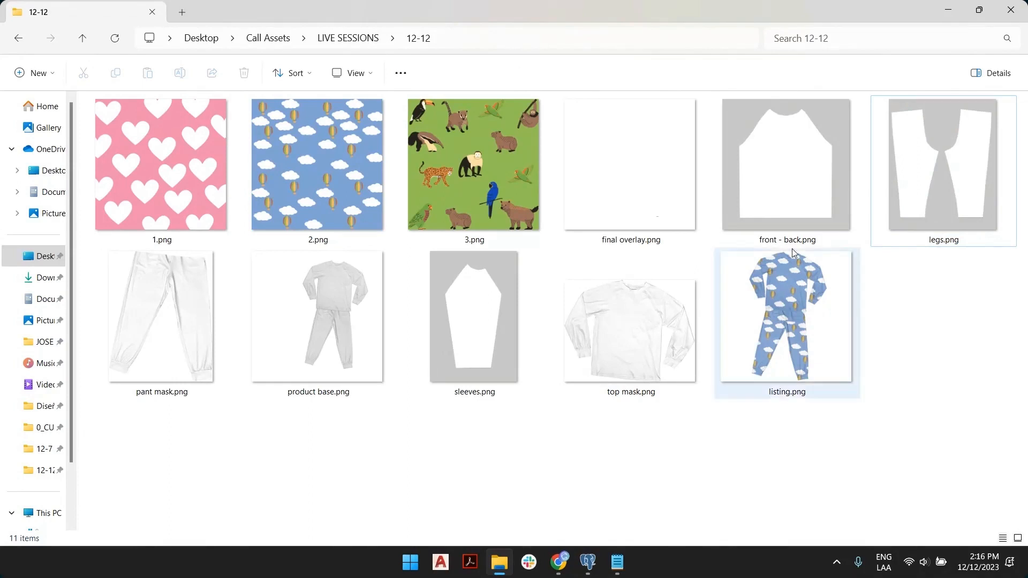
{"action": "left_click", "coordinate": [773, 158]}
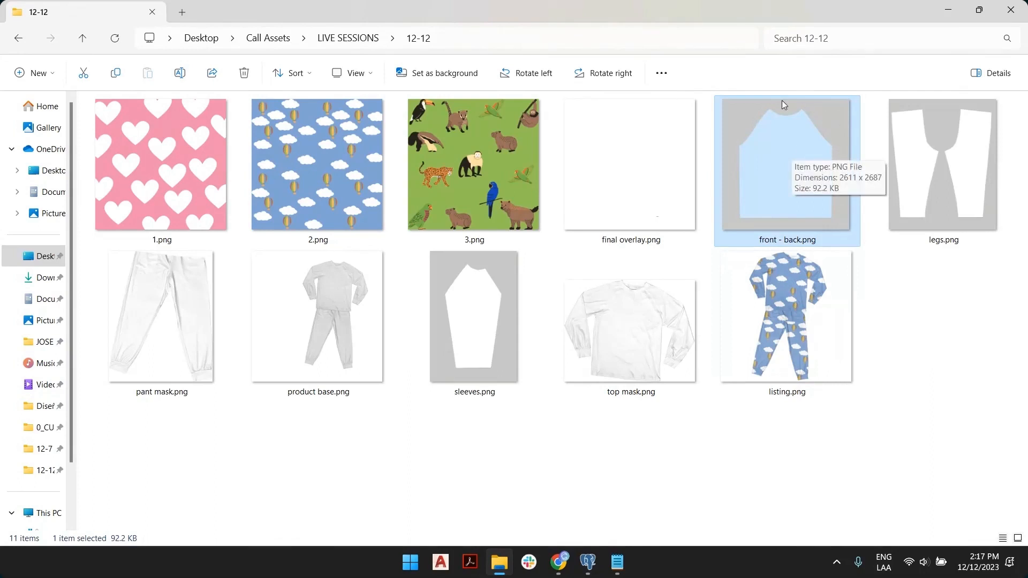
{"action": "left_click", "coordinate": [445, 284]}
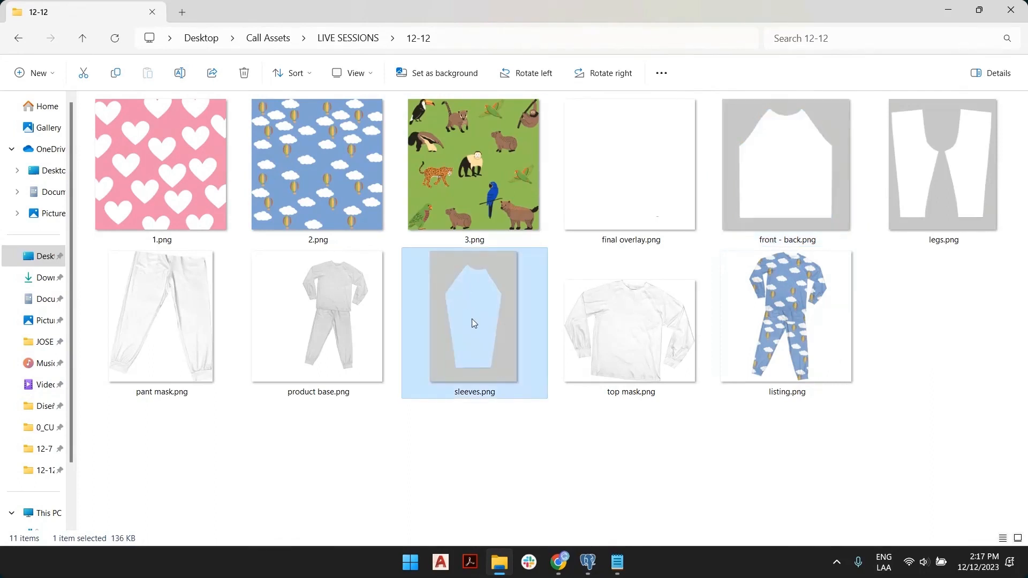
{"action": "left_click", "coordinate": [946, 148]}
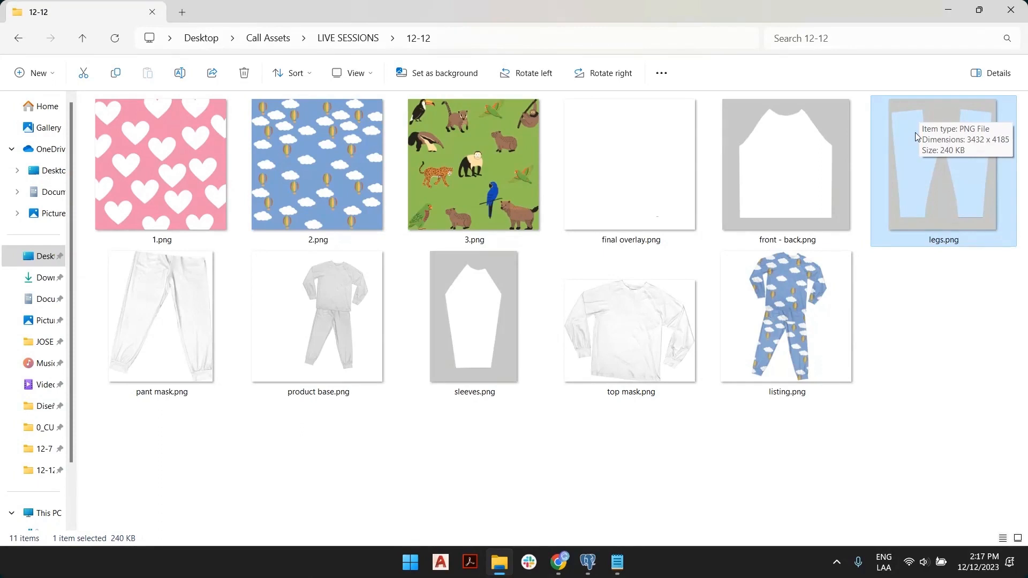
{"action": "left_click", "coordinate": [913, 312]}
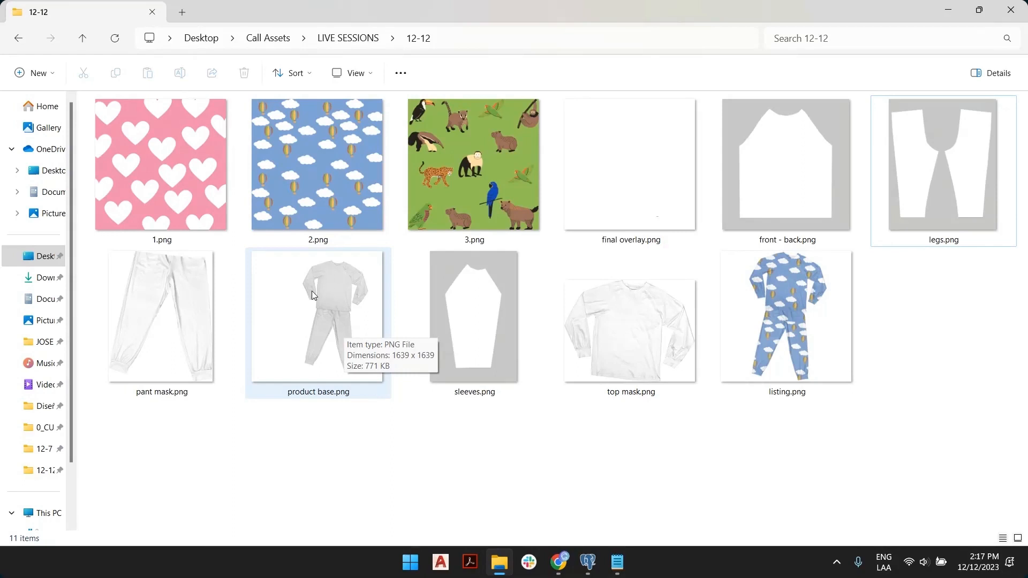
{"action": "left_click", "coordinate": [322, 300]}
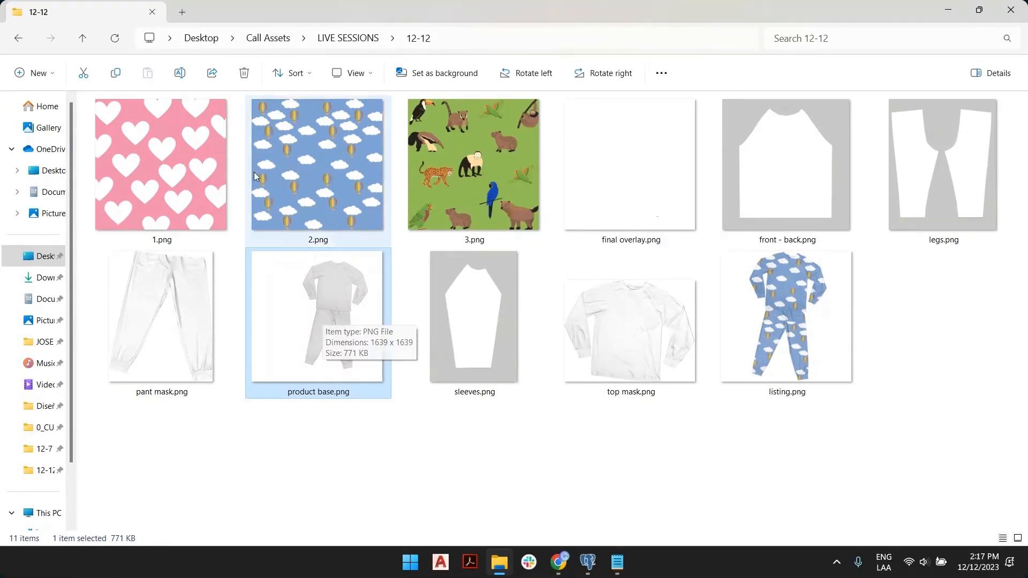
{"action": "left_click", "coordinate": [207, 156]}
{"action": "left_click", "coordinate": [355, 143]}
{"action": "left_click", "coordinate": [455, 150]}
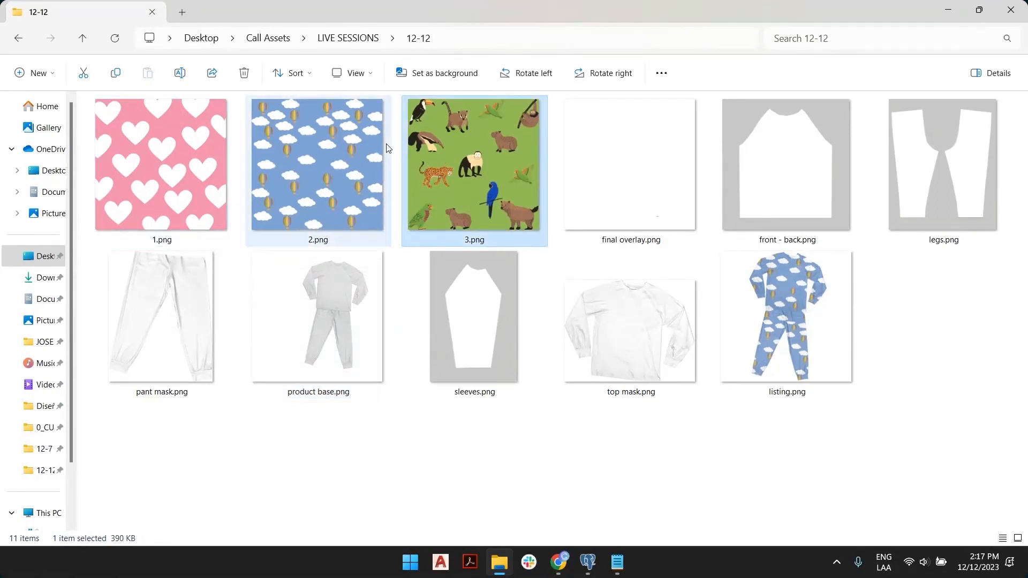
{"action": "left_click", "coordinate": [192, 137]}
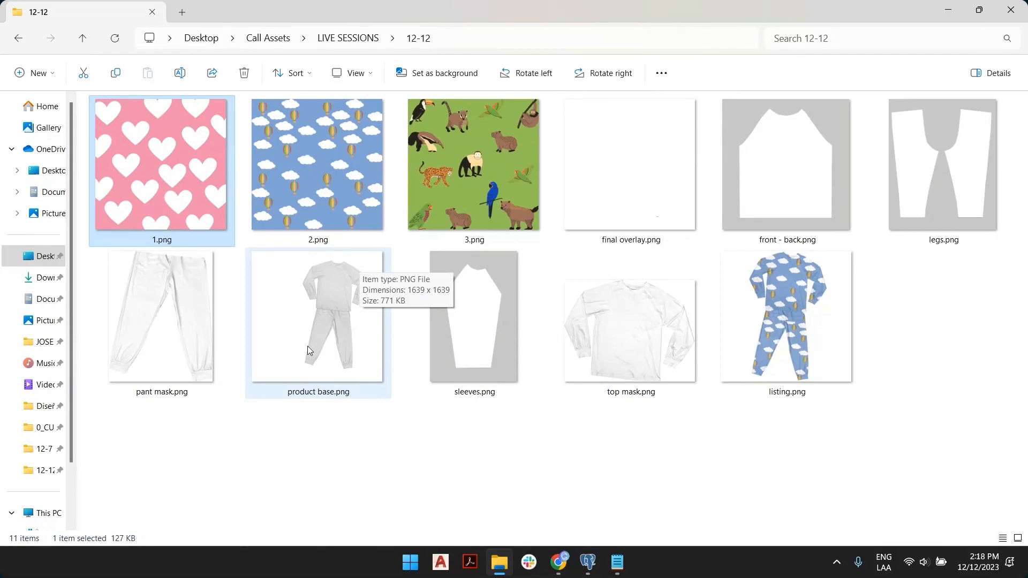
{"action": "left_click", "coordinate": [375, 385]}
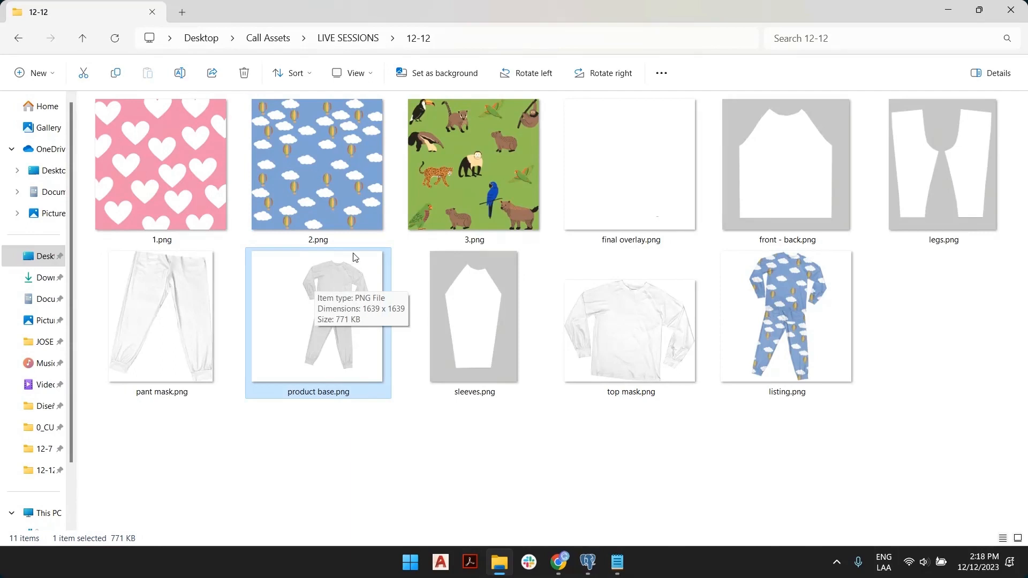
{"action": "left_click", "coordinate": [653, 140]}
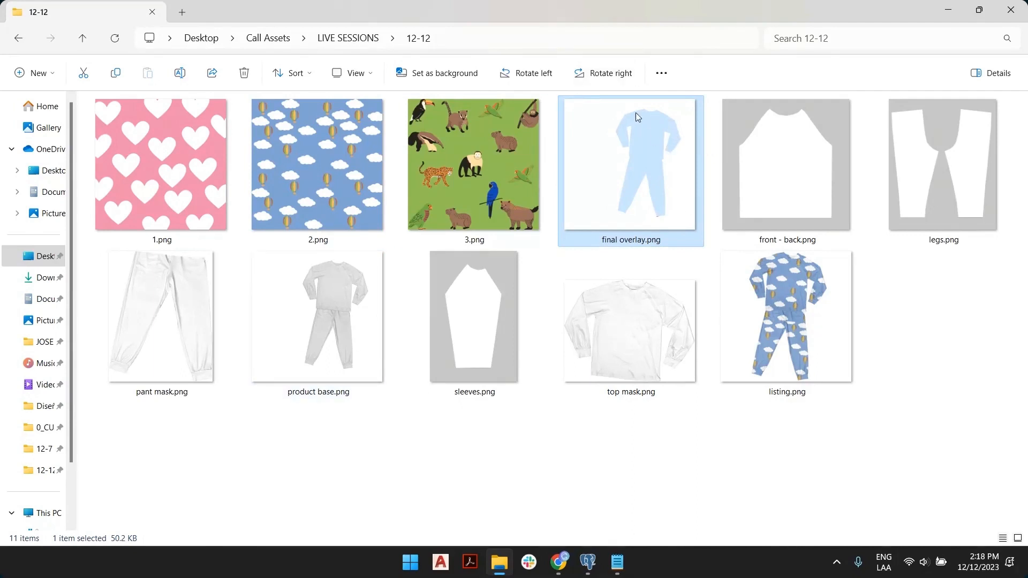
{"action": "mouse_move", "coordinate": [649, 140]}
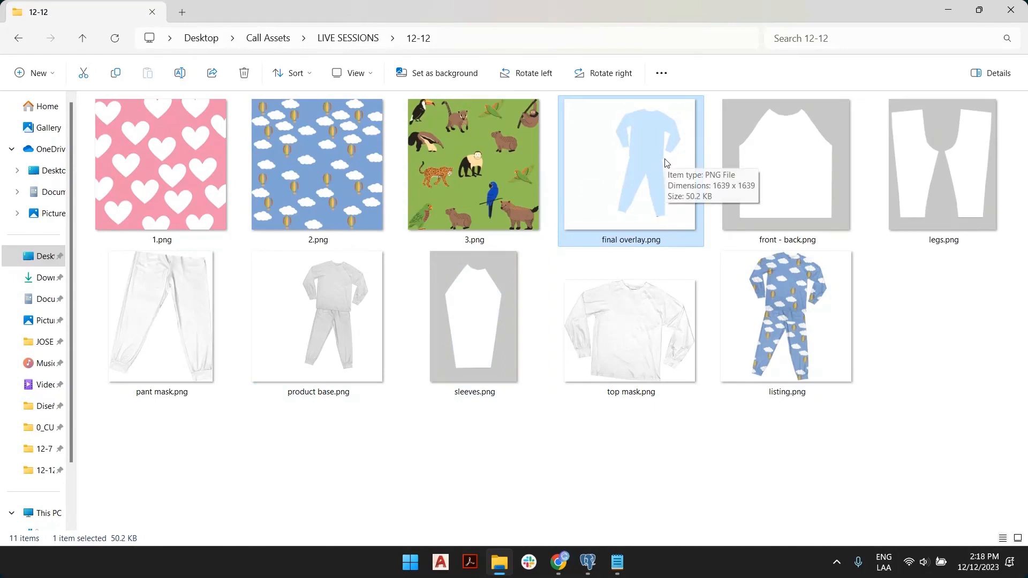
{"action": "left_click", "coordinate": [322, 288]}
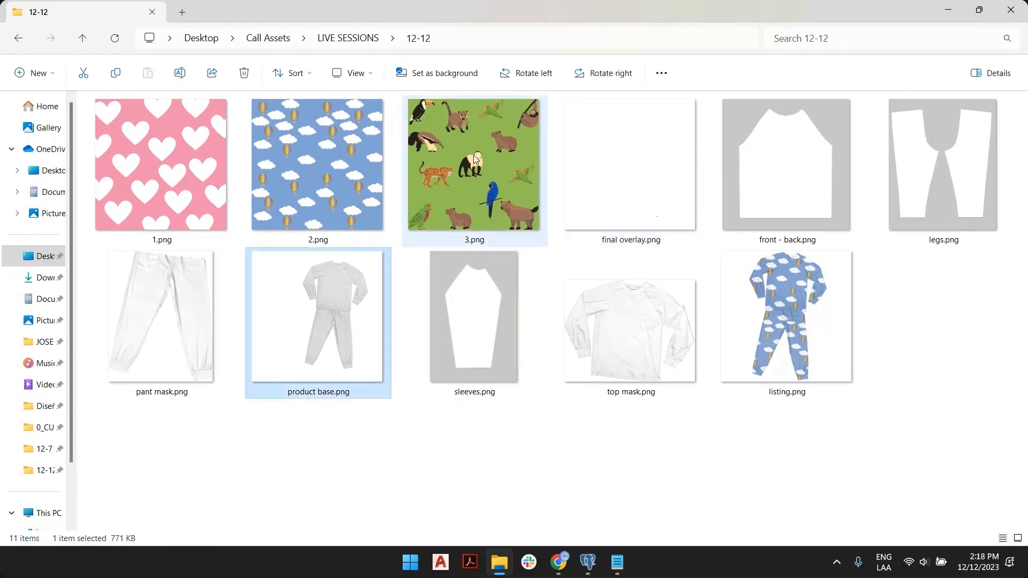
{"action": "left_click", "coordinate": [493, 165]}
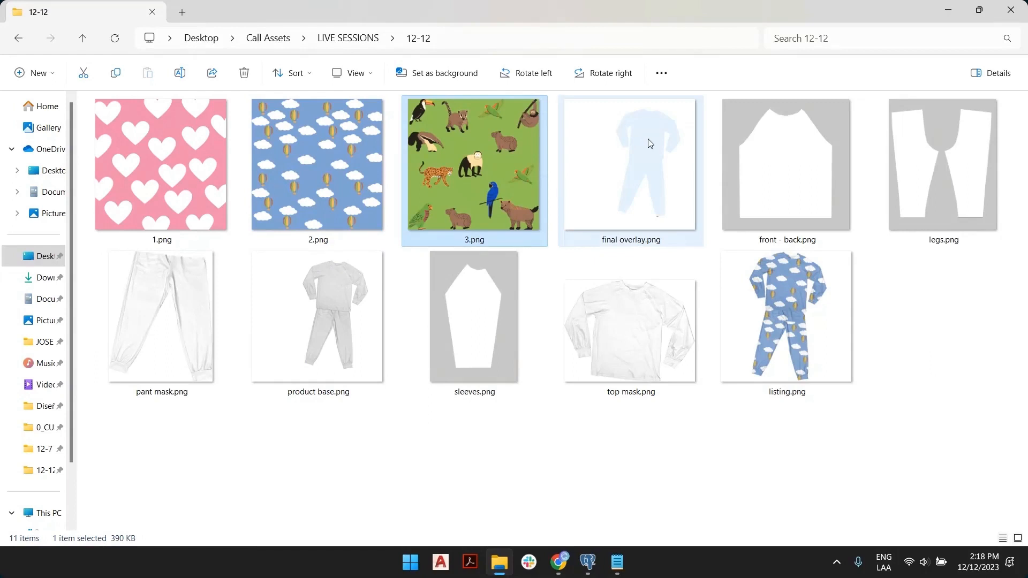
{"action": "left_click", "coordinate": [650, 143]}
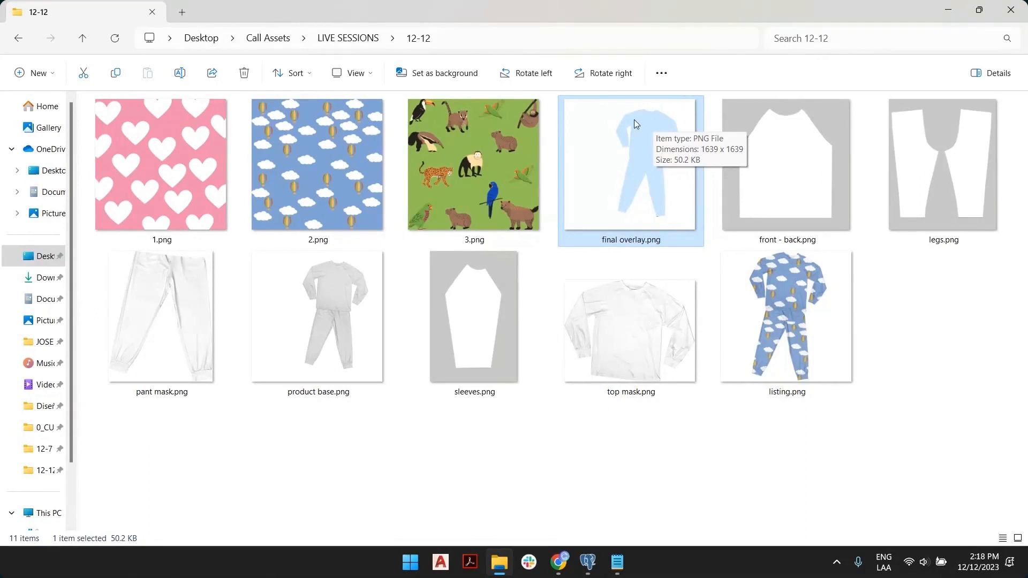
{"action": "left_click", "coordinate": [623, 307]}
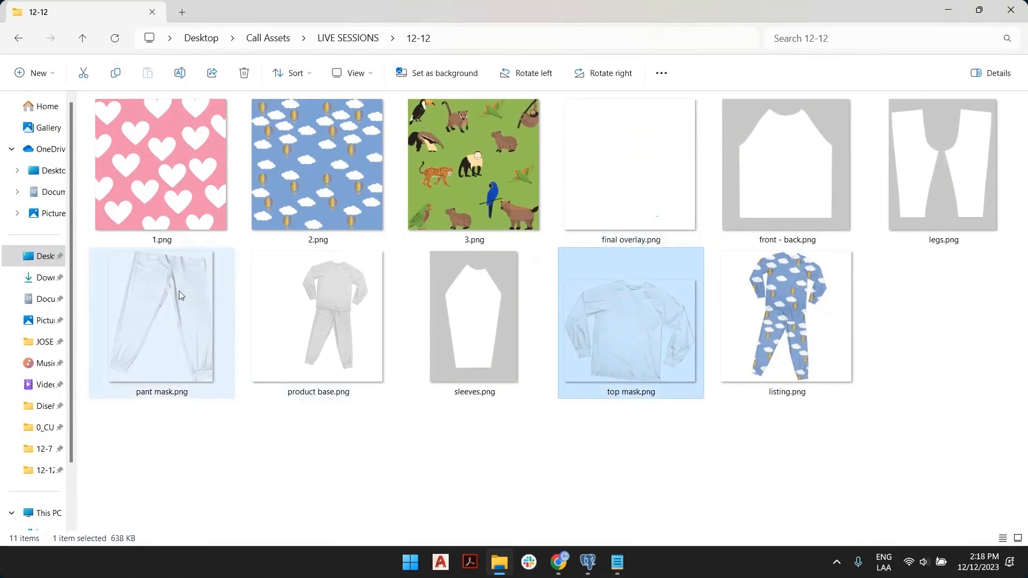
{"action": "left_click", "coordinate": [182, 316]}
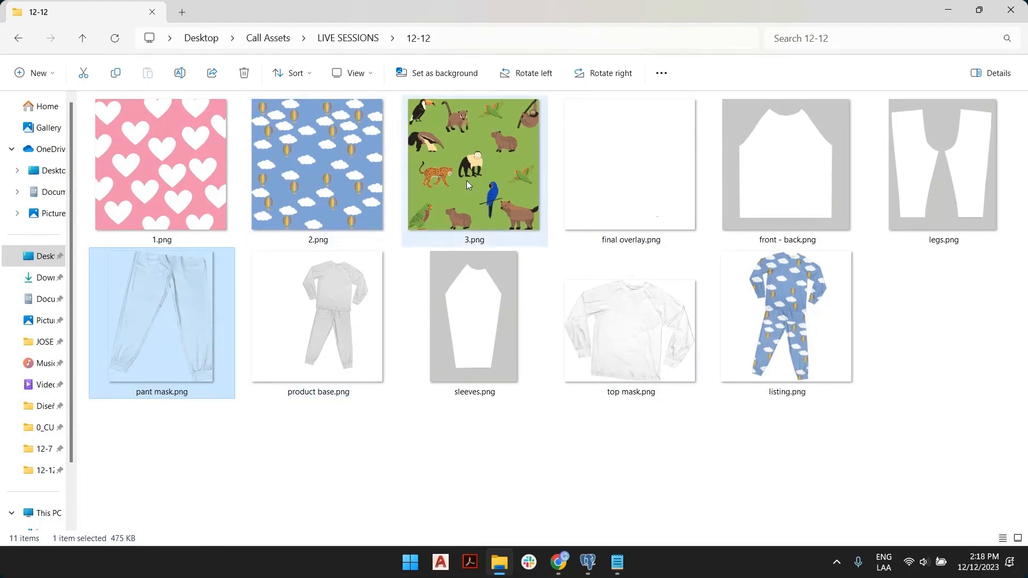
{"action": "key", "text": "alt+Tab"}
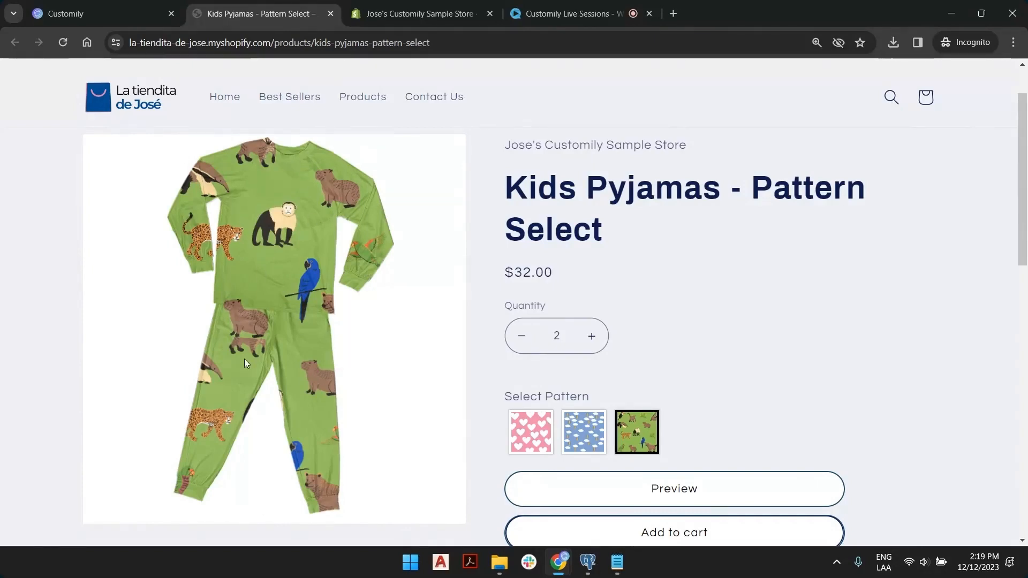
{"action": "key", "text": "alt+Tab"}
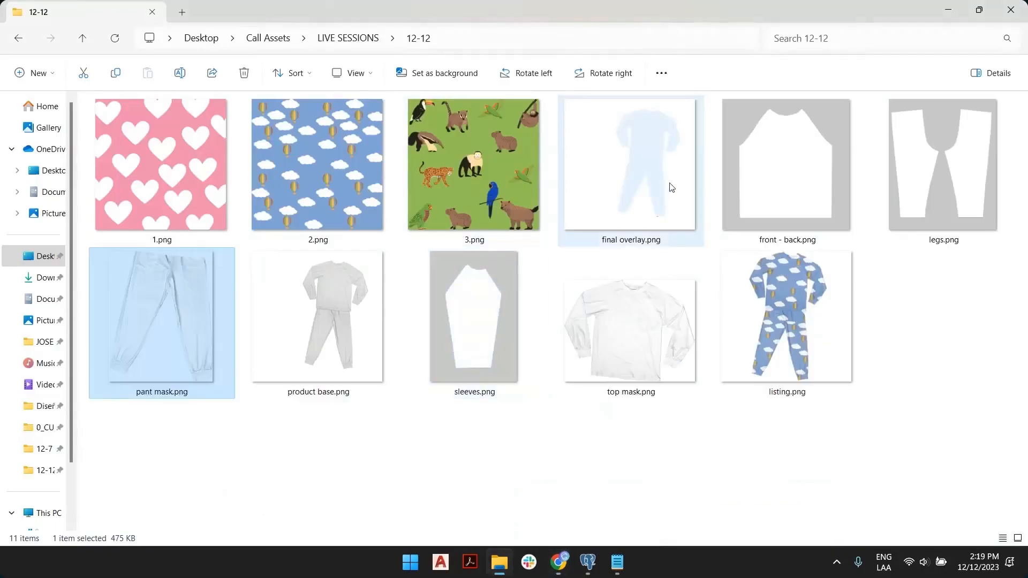
{"action": "left_click", "coordinate": [661, 113]}
{"action": "key", "text": "alt+Tab"}
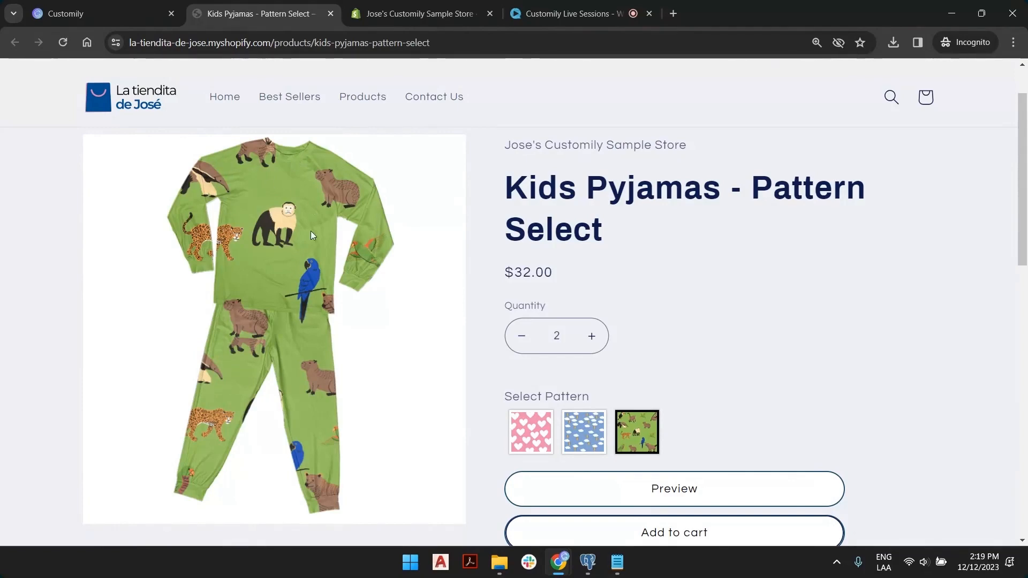
{"action": "key", "text": "alt+Tab"}
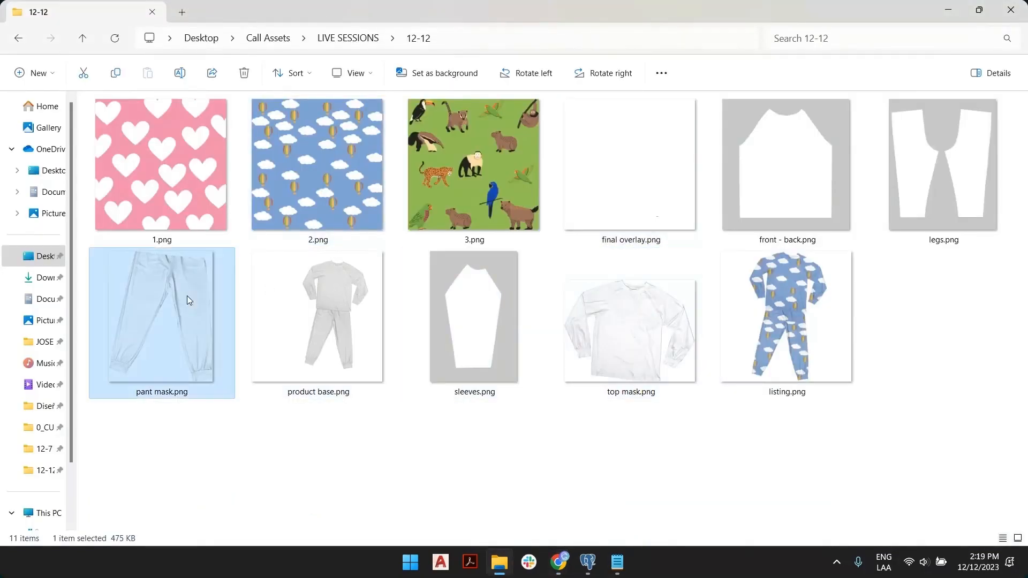
{"action": "key", "text": "alt+Tab"}
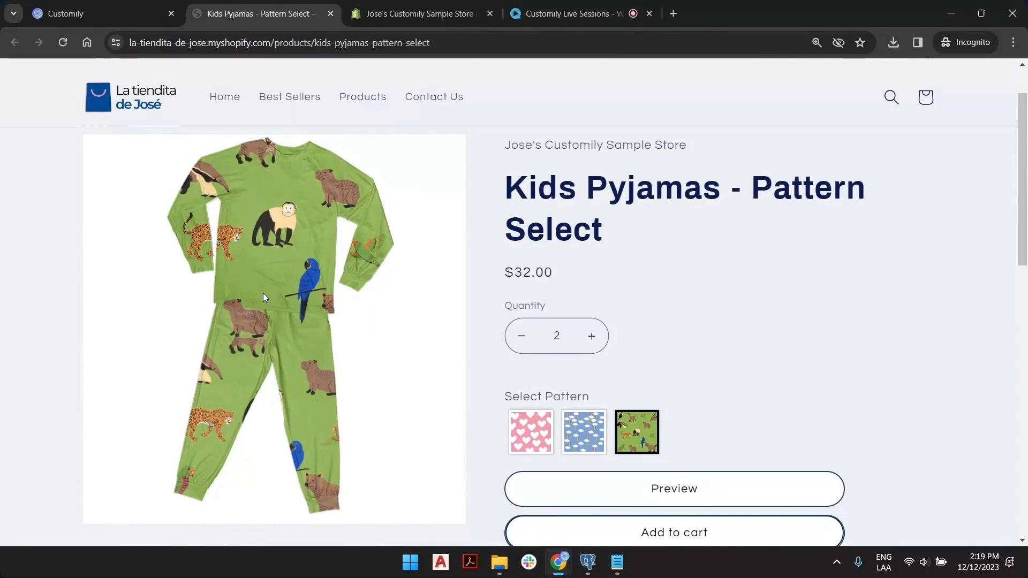
{"action": "key", "text": "alt+Tab"}
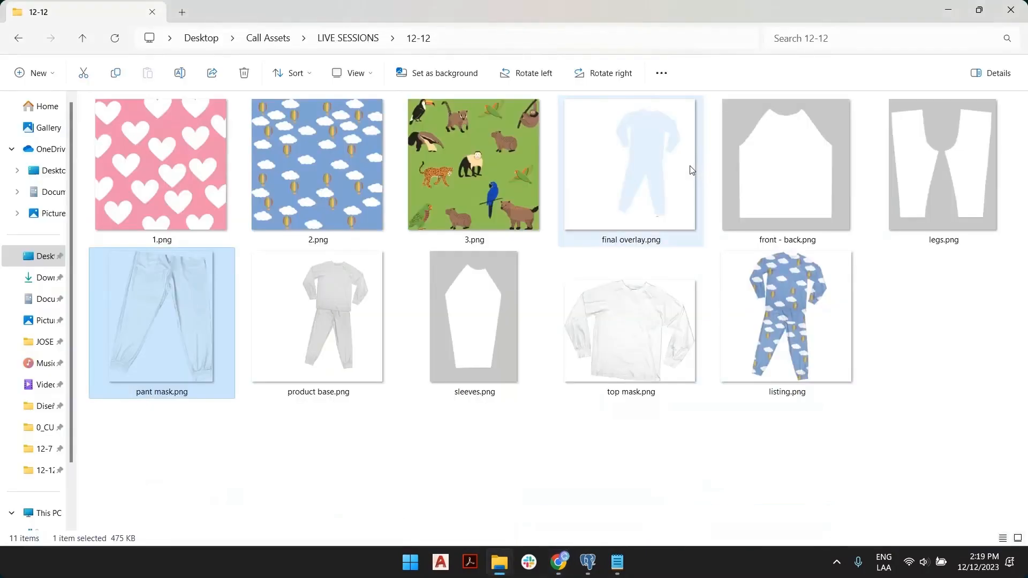
Move the new 1.png, 2.png and 3.png from Downloads into 12-12, replacing the old files.
{"action": "left_click", "coordinate": [47, 278]}
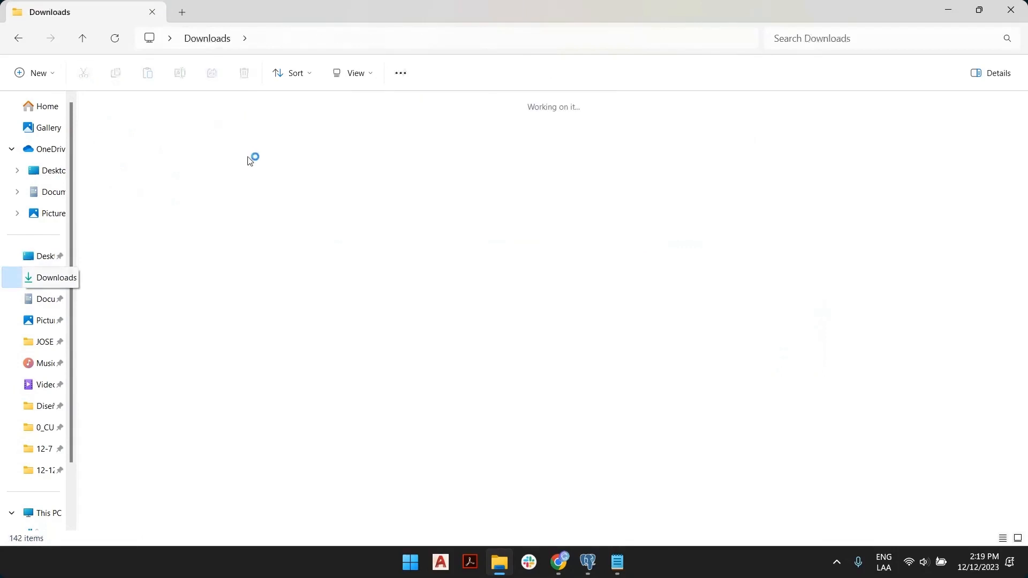
{"action": "left_click", "coordinate": [138, 130]}
{"action": "left_click", "coordinate": [242, 139], "text": "shift"}
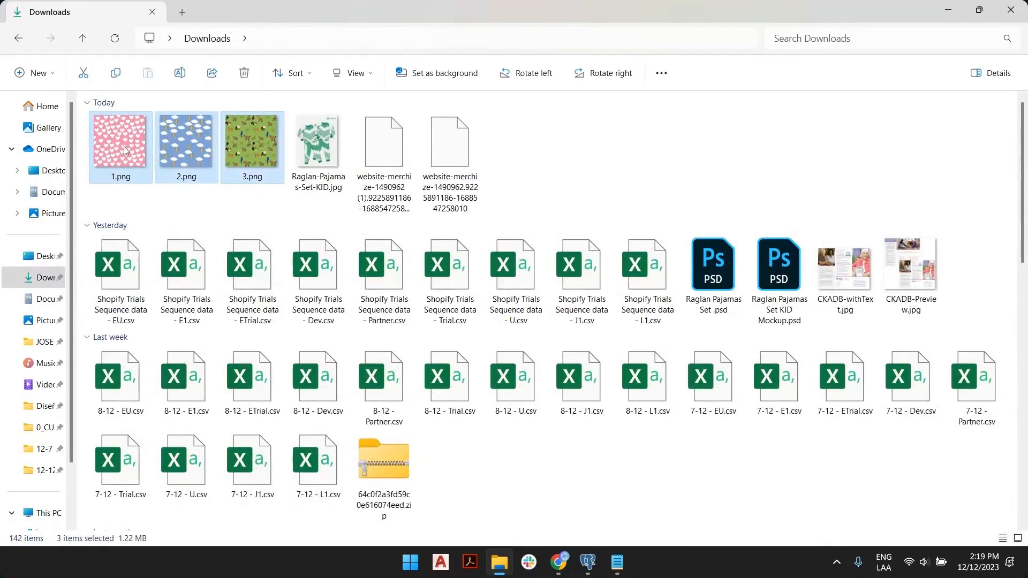
{"action": "left_click_drag", "start_coordinate": [124, 150], "coordinate": [43, 473]}
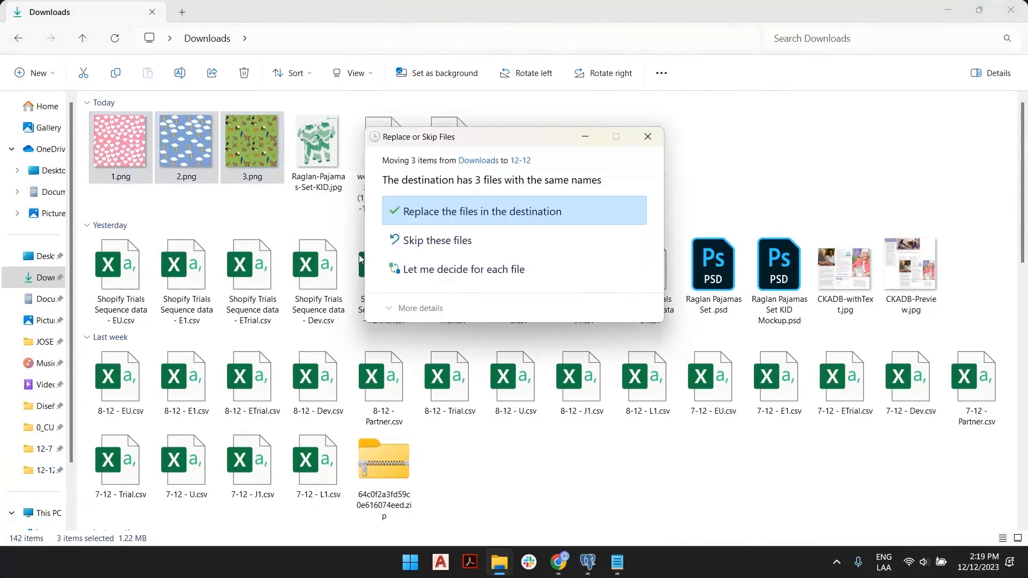
{"action": "left_click", "coordinate": [497, 217]}
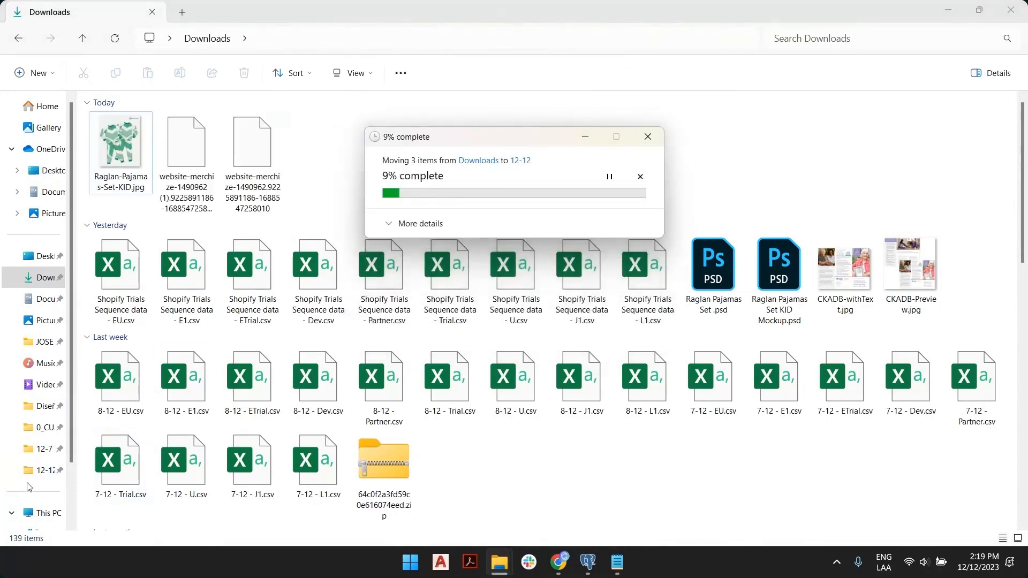
{"action": "left_click", "coordinate": [46, 471]}
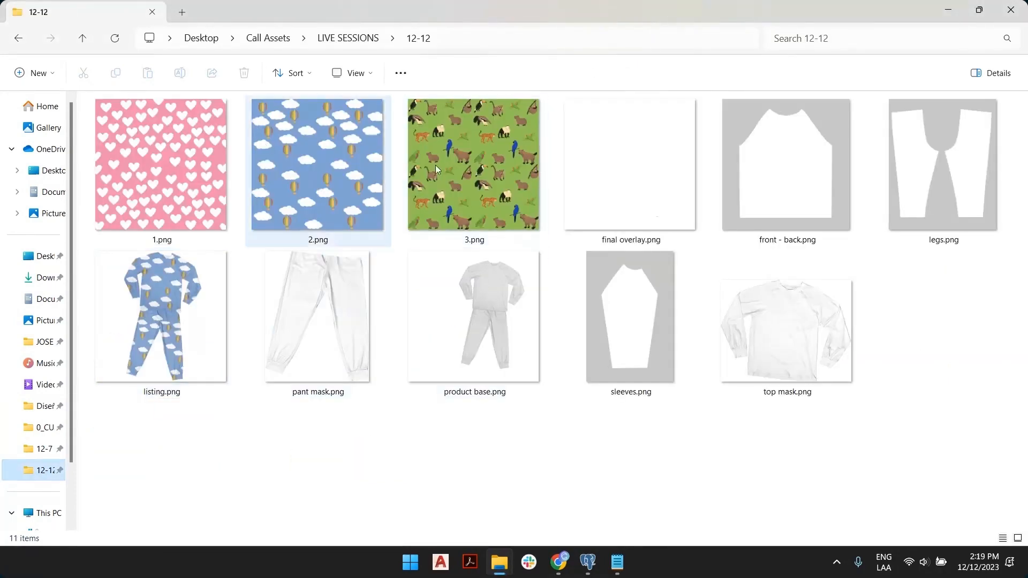
Review the front - back, legs and sleeves production images, then return to the browser.
{"action": "left_click", "coordinate": [418, 473]}
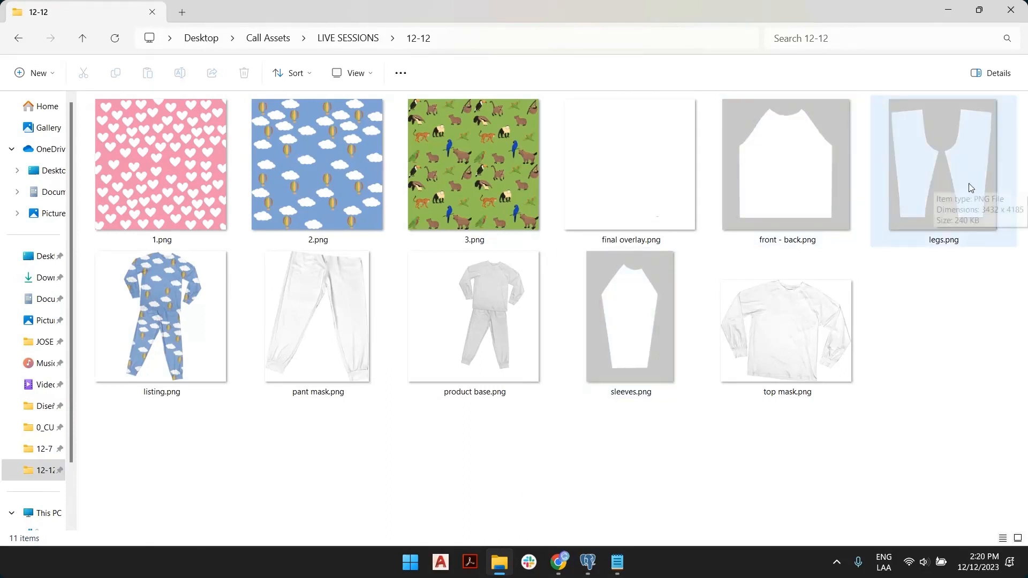
{"action": "left_click", "coordinate": [801, 126]}
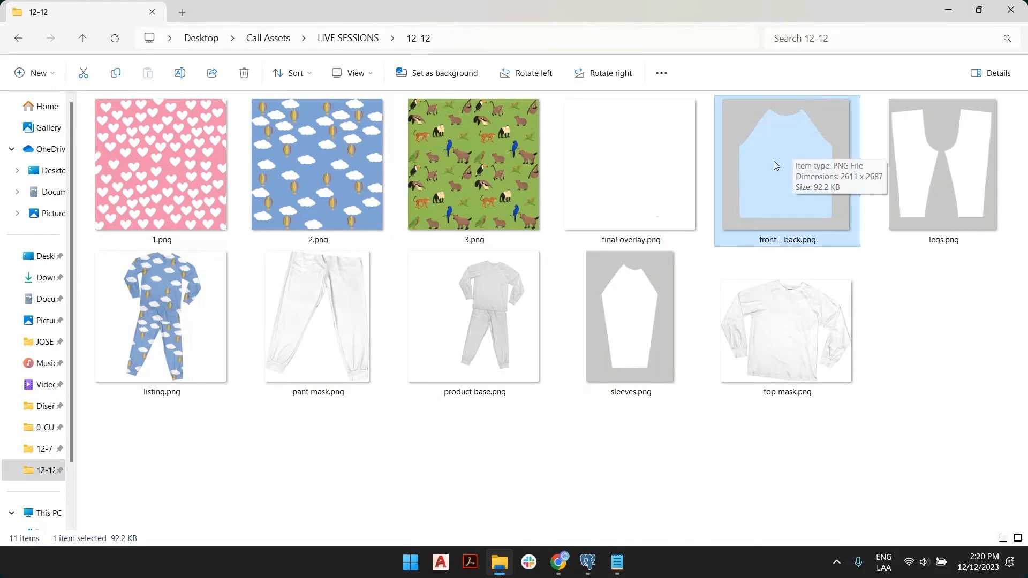
{"action": "left_click", "coordinate": [907, 139]}
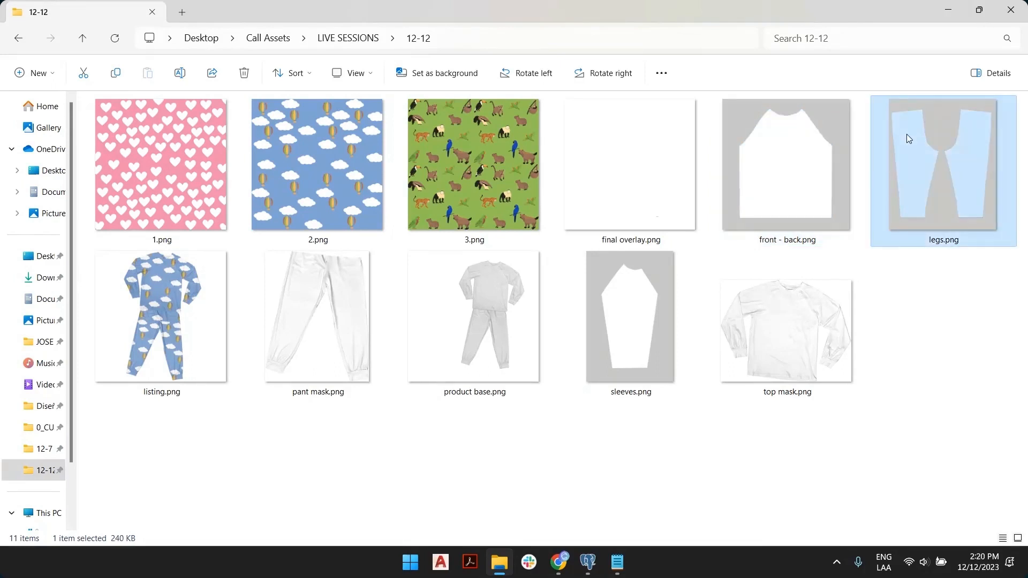
{"action": "left_click", "coordinate": [647, 298]}
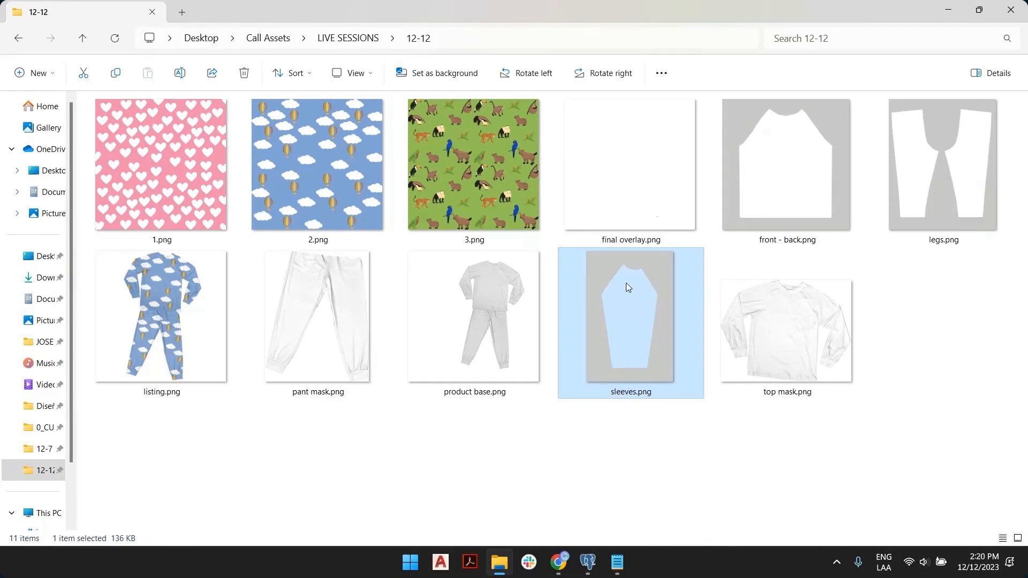
{"action": "key", "text": "alt+Tab"}
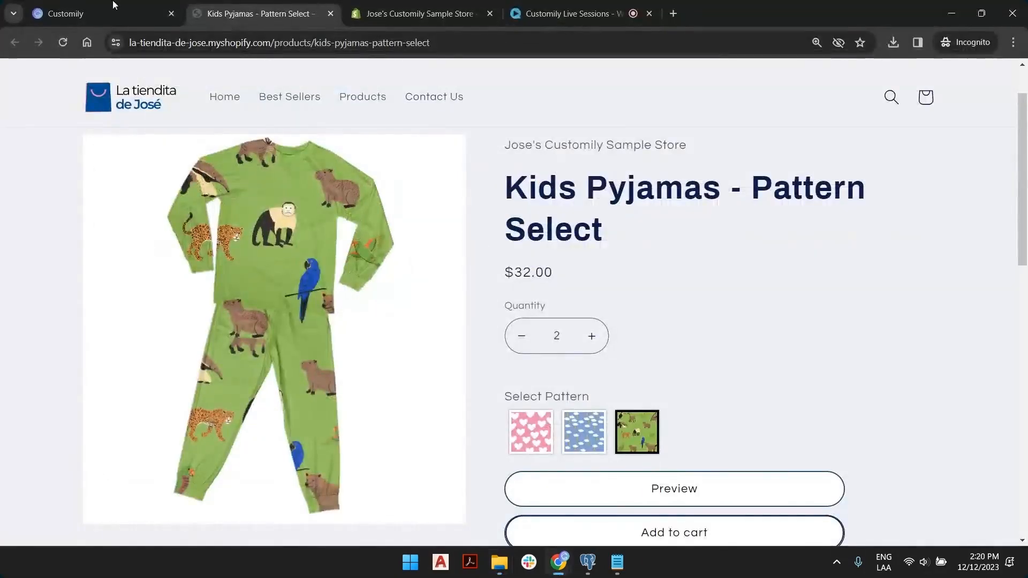
Go to the Customily dashboard's Templates list and start a new template.
{"action": "left_click", "coordinate": [73, 4]}
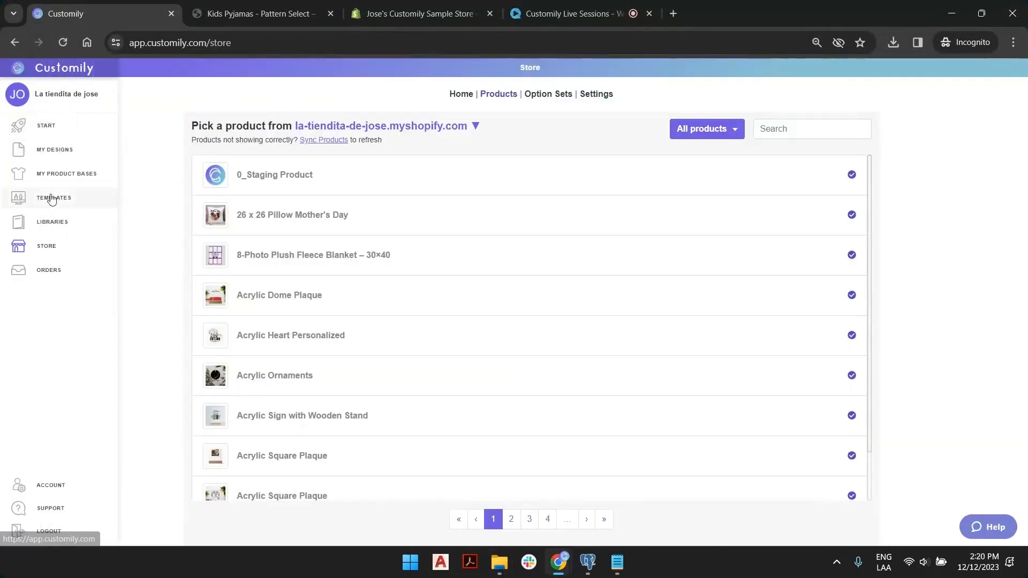
{"action": "left_click", "coordinate": [52, 195]}
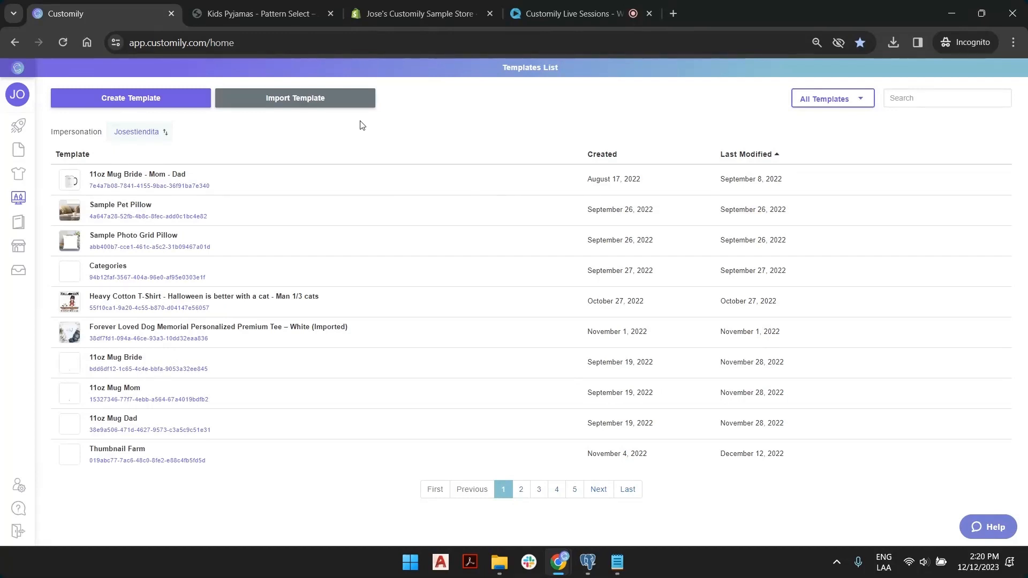
{"action": "mouse_move", "coordinate": [18, 197]}
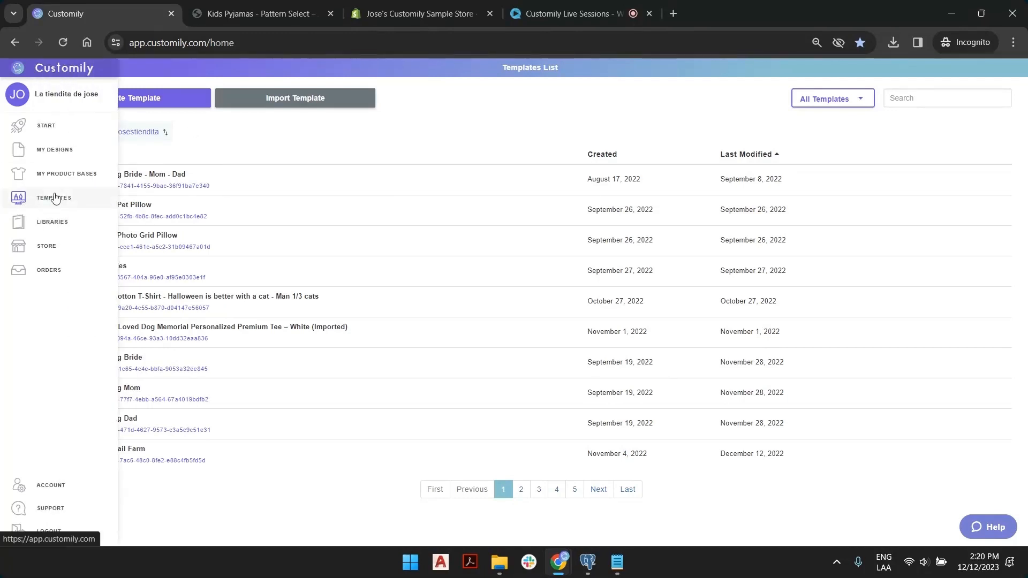
{"action": "left_click", "coordinate": [158, 100]}
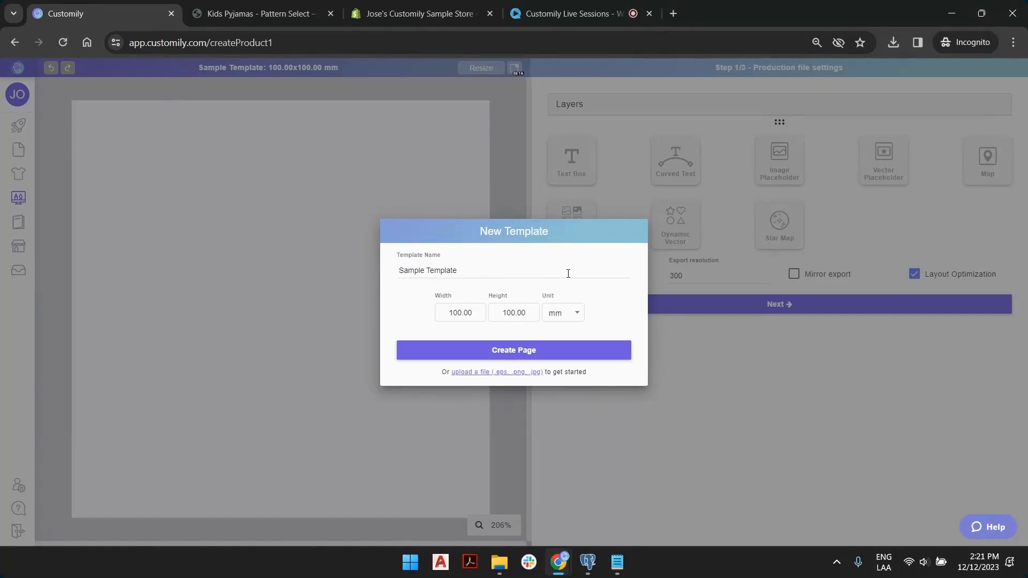
Rename the template to 'Live Session Patter PJs' and select the 100.00 width value.
{"action": "triple_click", "coordinate": [442, 270]}
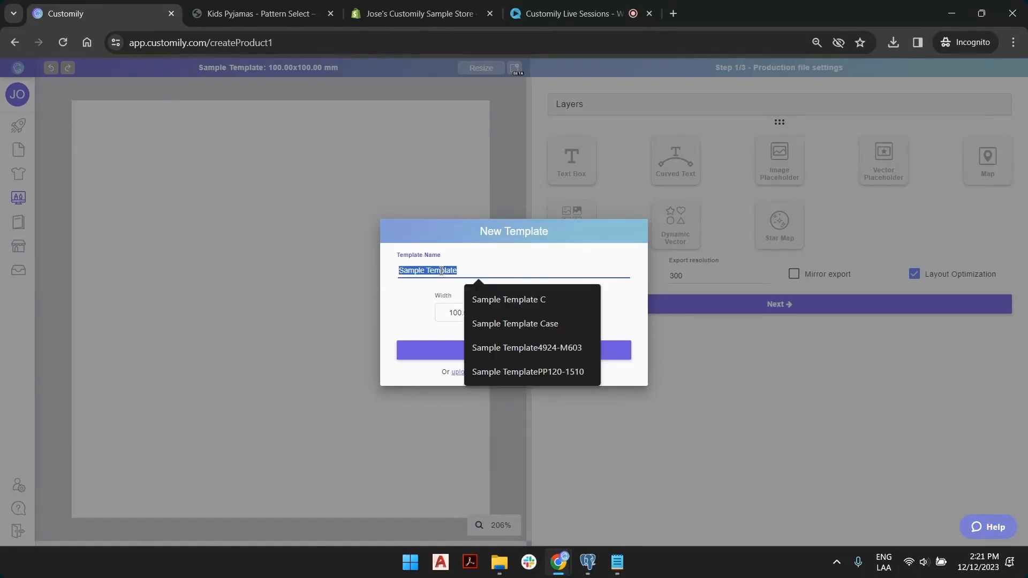
{"action": "type", "text": "Live Session"}
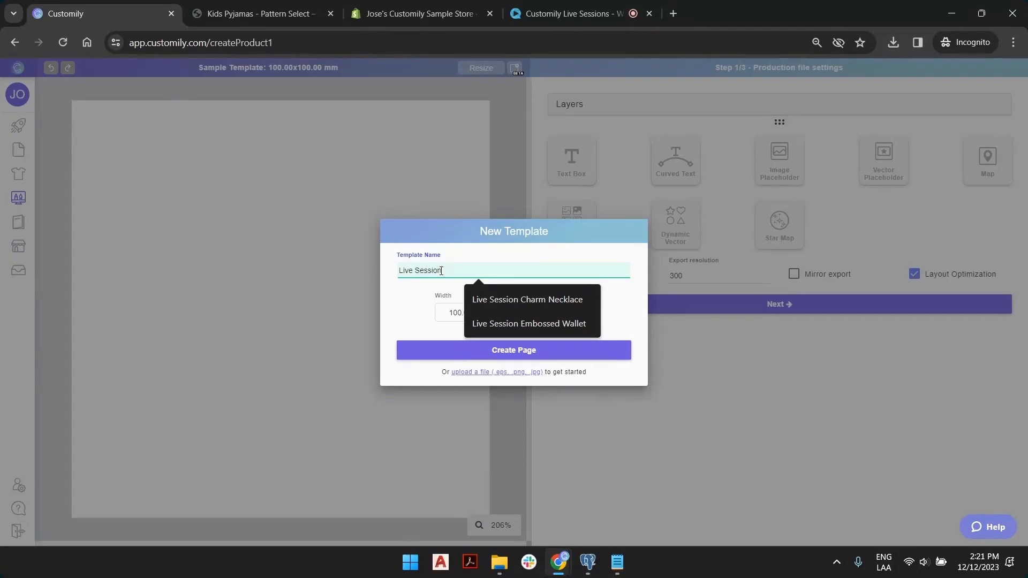
{"action": "type", "text": " Patter"}
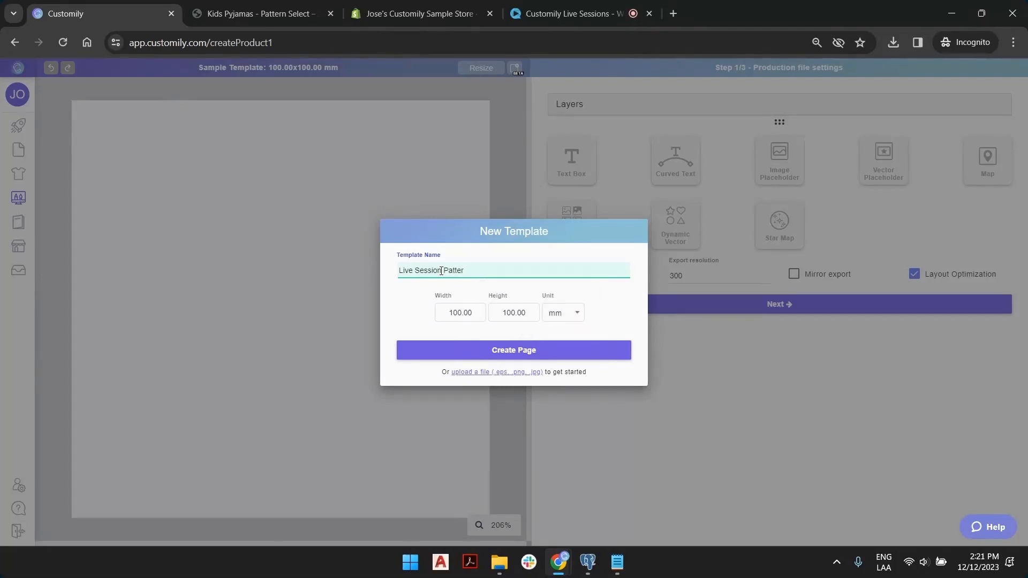
{"action": "type", "text": " PJs"}
{"action": "left_click_drag", "start_coordinate": [448, 312], "coordinate": [534, 314]}
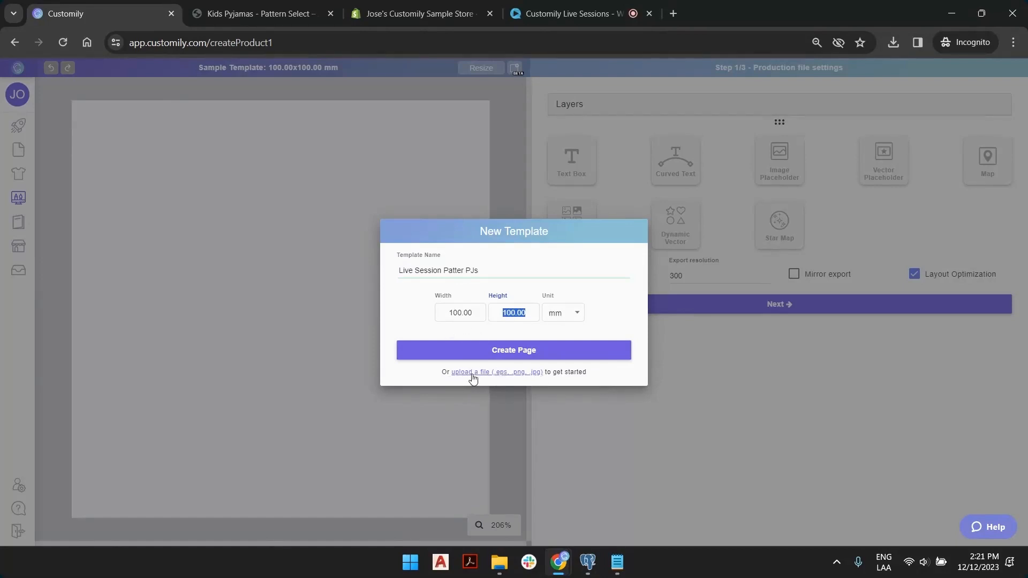
Look up front - back.png in File Explorer and read its 2611 x 2687 dimensions.
{"action": "key", "text": "alt+Tab"}
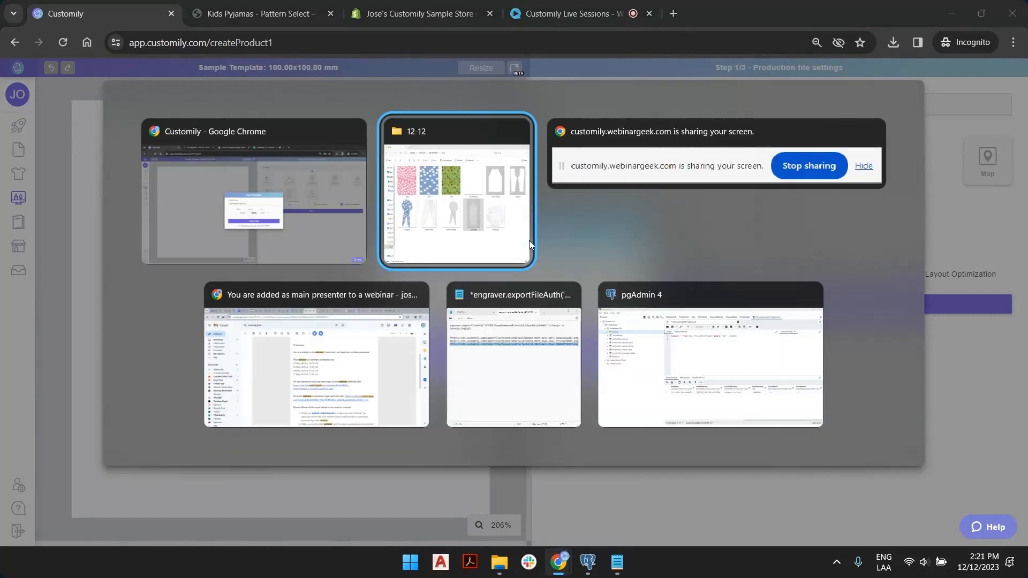
{"action": "left_click", "coordinate": [768, 175]}
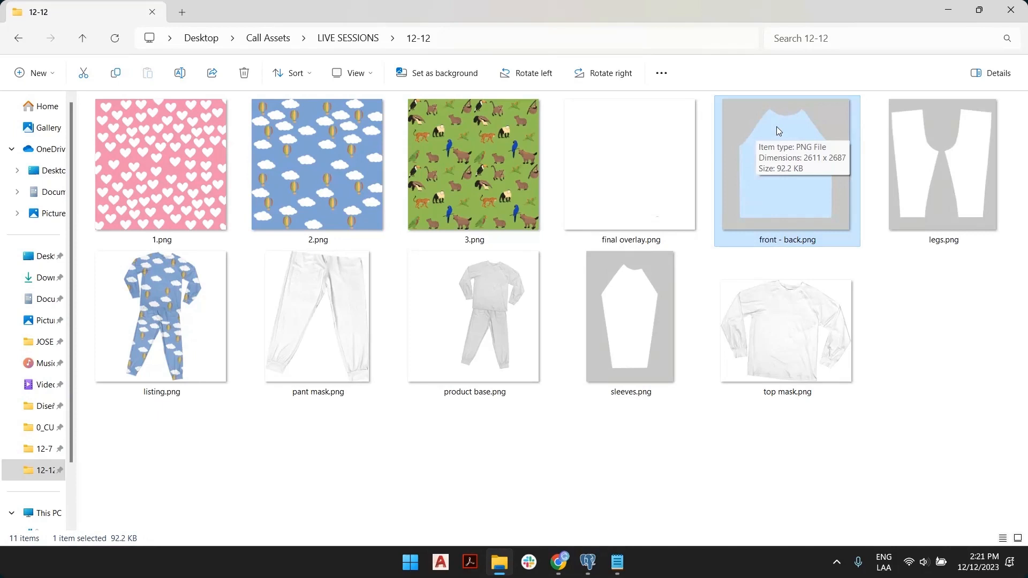
{"action": "left_click", "coordinate": [908, 122]}
{"action": "left_click", "coordinate": [771, 169]}
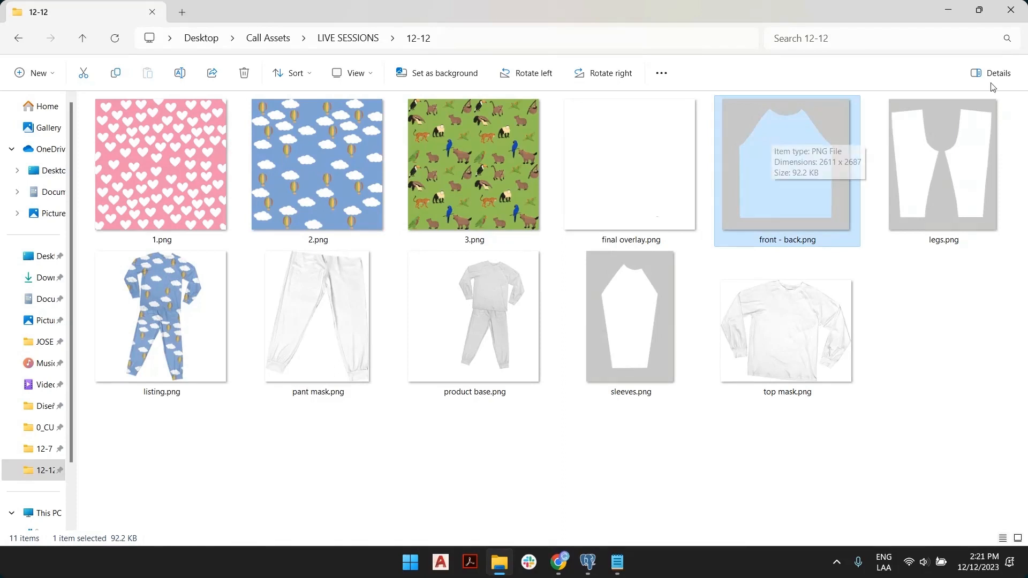
{"action": "mouse_move", "coordinate": [806, 131]}
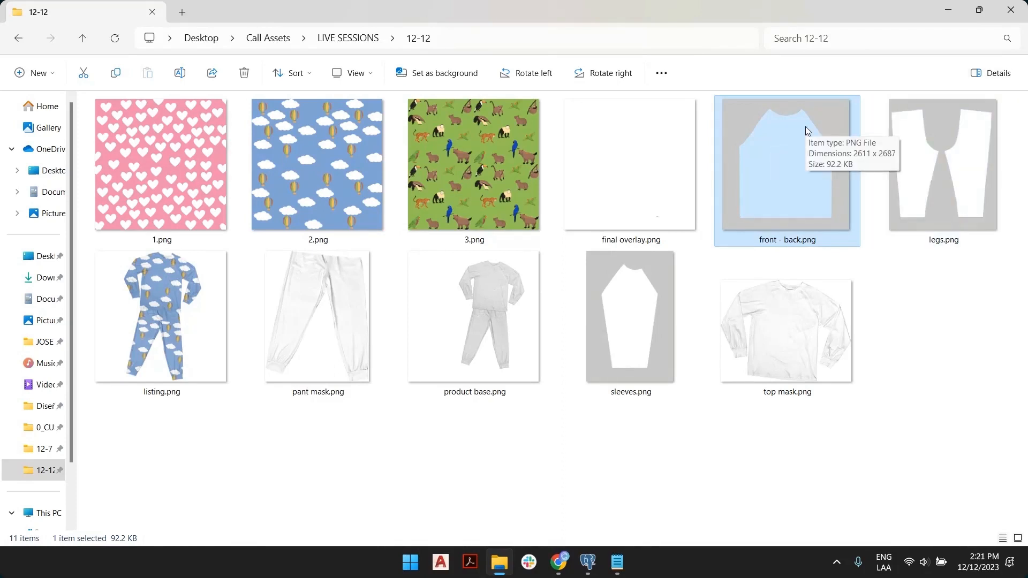
Back in the New Template dialog, select the height value and bring up the size units.
{"action": "key", "text": "alt+Tab"}
{"action": "double_click", "coordinate": [515, 313]}
{"action": "left_click", "coordinate": [554, 318]}
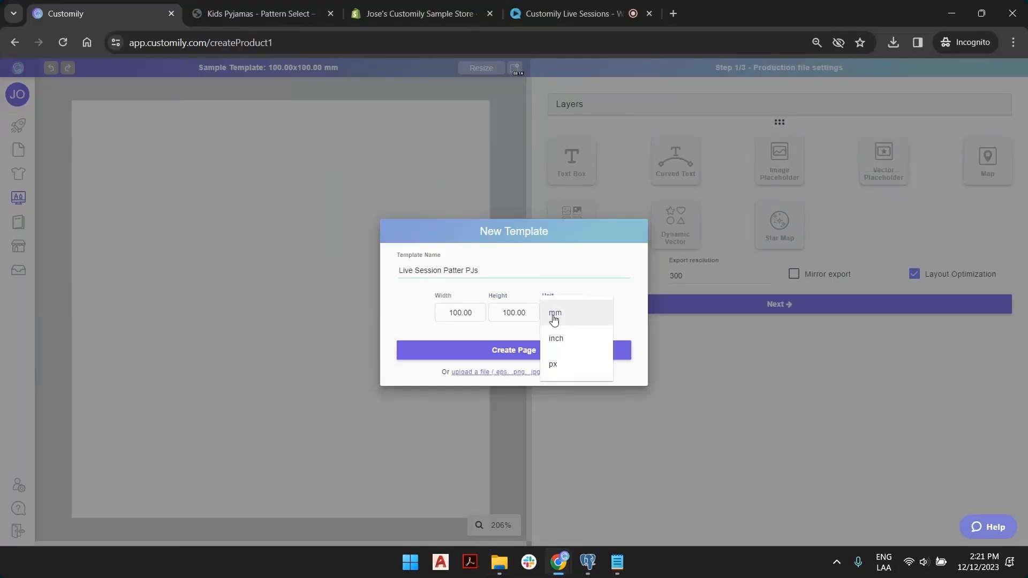
Size the template in pixels at 2611 x 2687, double-checking against the image in Explorer.
{"action": "left_click", "coordinate": [565, 370]}
{"action": "double_click", "coordinate": [445, 315]}
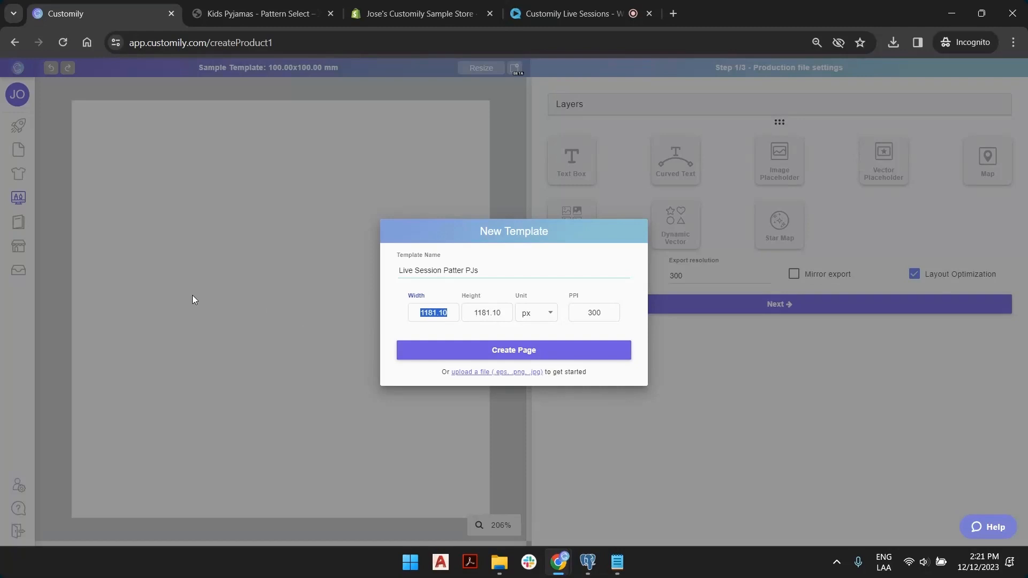
{"action": "type", "text": "2611"}
{"action": "key", "text": "Tab"}
{"action": "type", "text": "2687"}
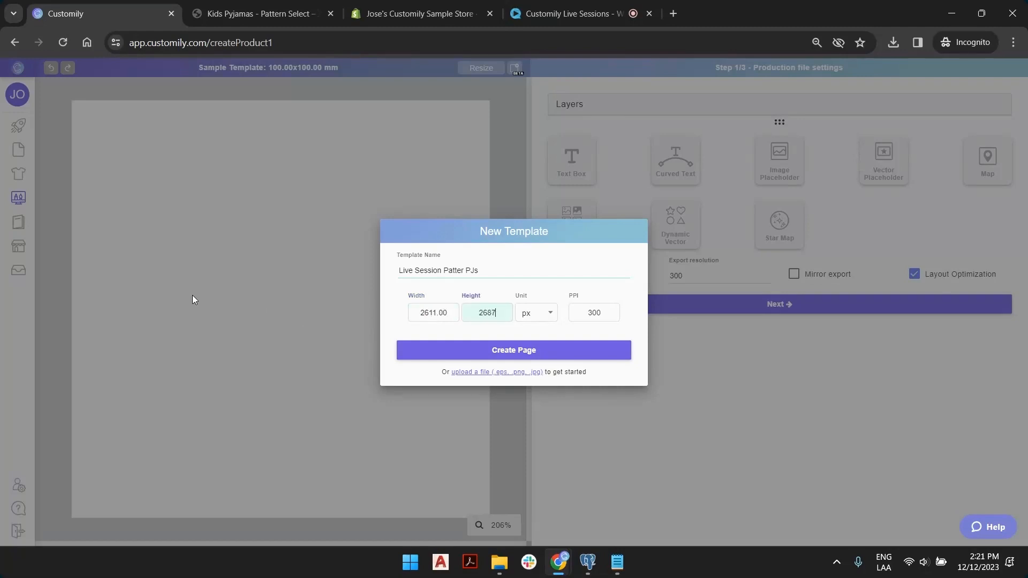
{"action": "key", "text": "alt+Tab"}
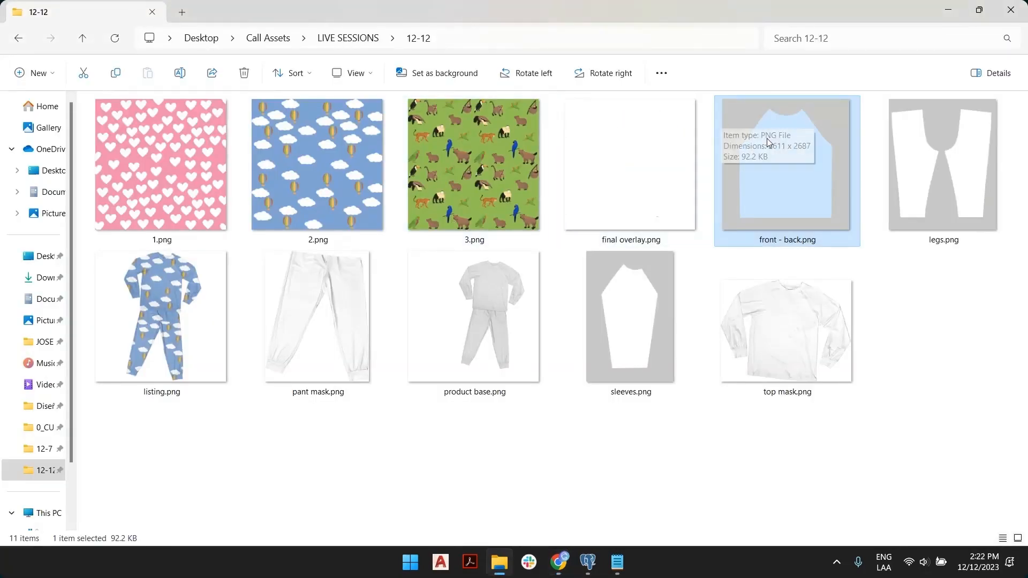
{"action": "key", "text": "alt+Tab"}
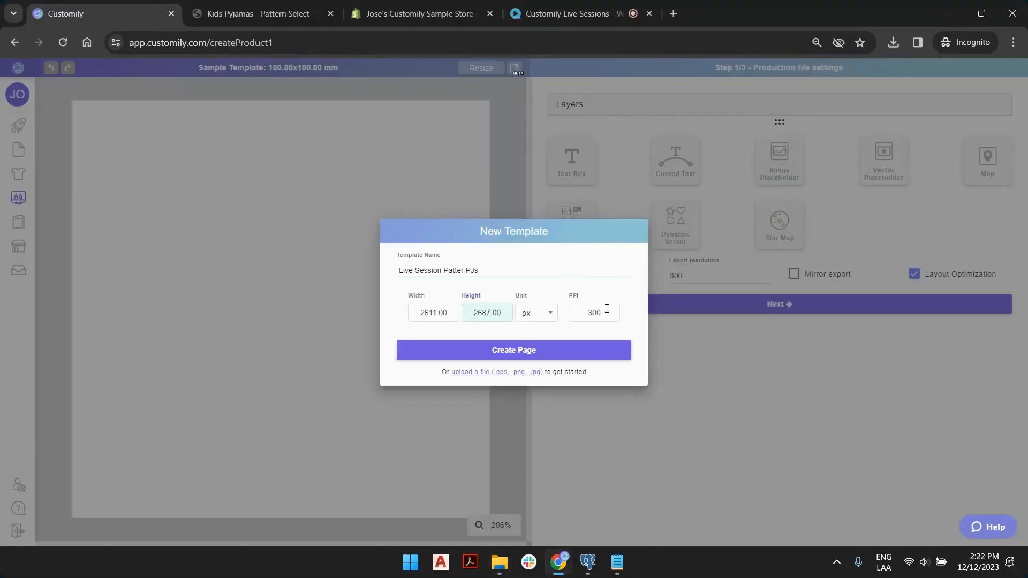
Create the Live Session Patter PJs template page, sized 221.06 x 227.50 mm.
{"action": "left_click", "coordinate": [514, 350]}
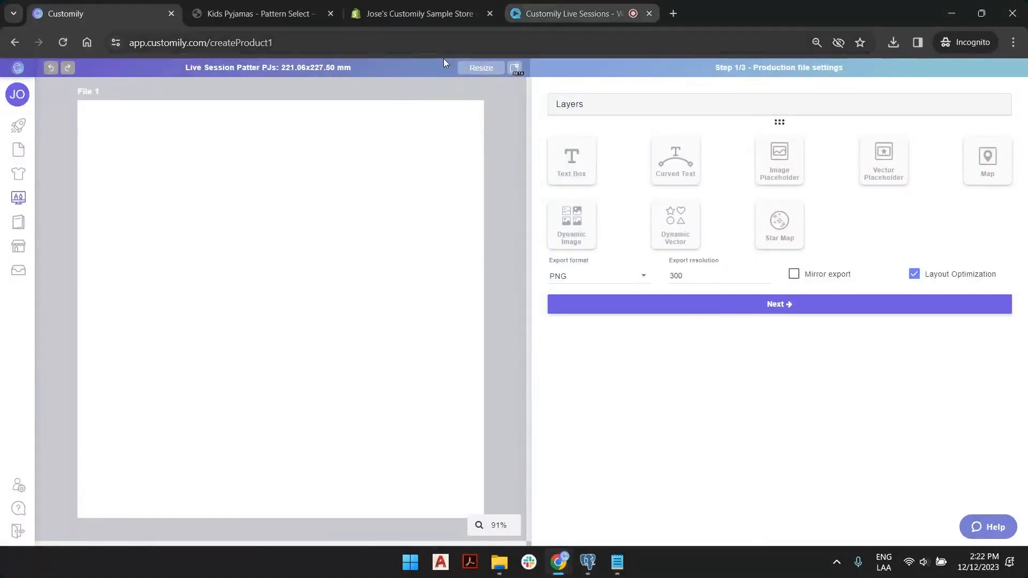
{"action": "left_click_drag", "start_coordinate": [352, 68], "coordinate": [281, 67]}
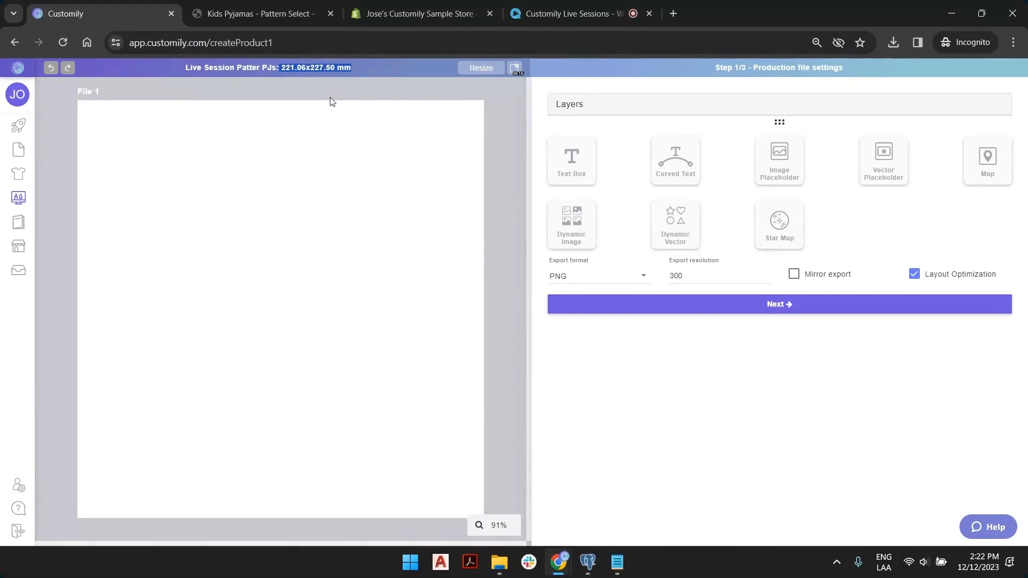
{"action": "left_click", "coordinate": [303, 64]}
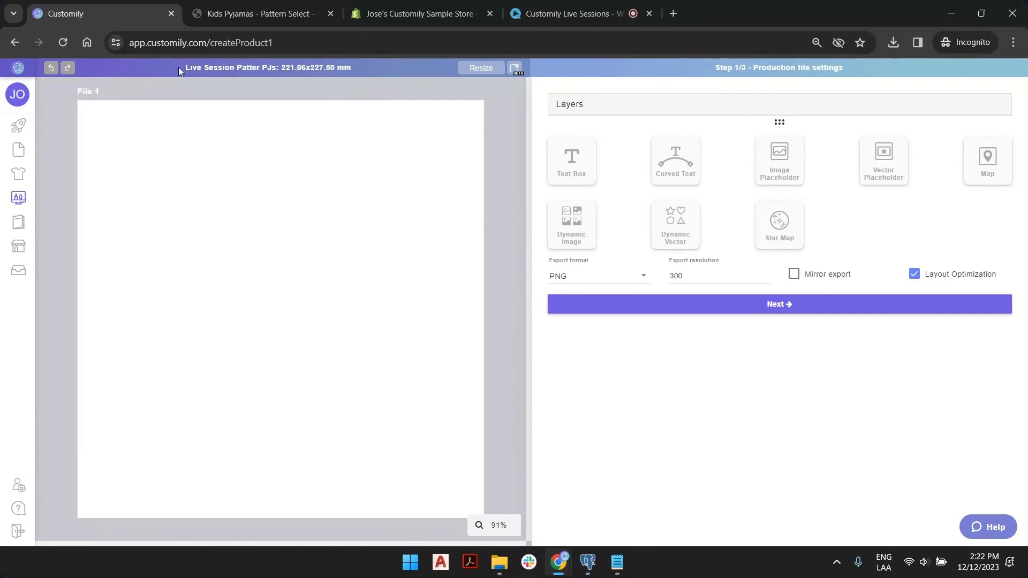
{"action": "left_click_drag", "start_coordinate": [179, 71], "coordinate": [358, 75]}
{"action": "left_click", "coordinate": [390, 115]}
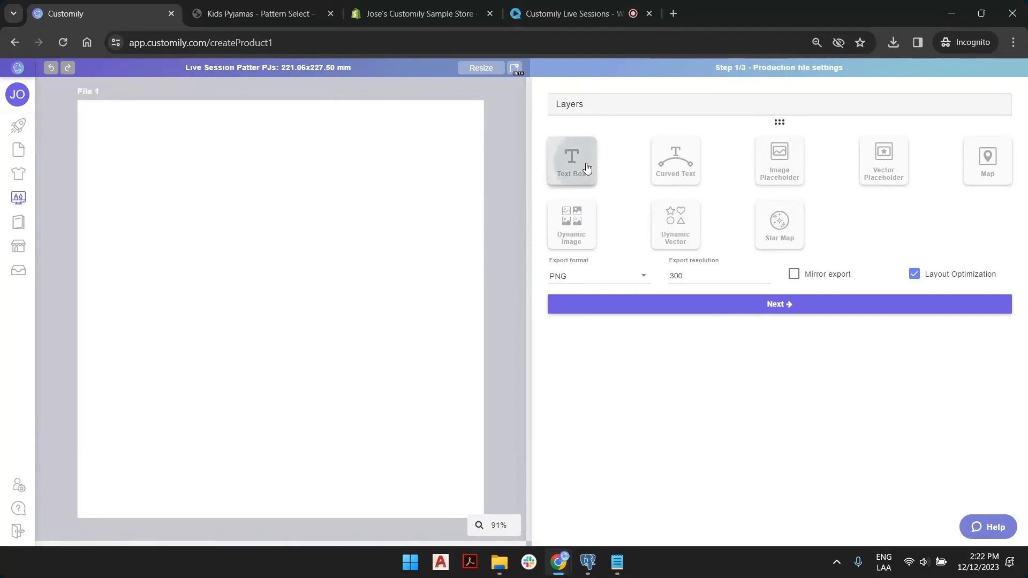
Add a trial Image Placeholder, move it, then delete it again.
{"action": "left_click", "coordinate": [683, 162]}
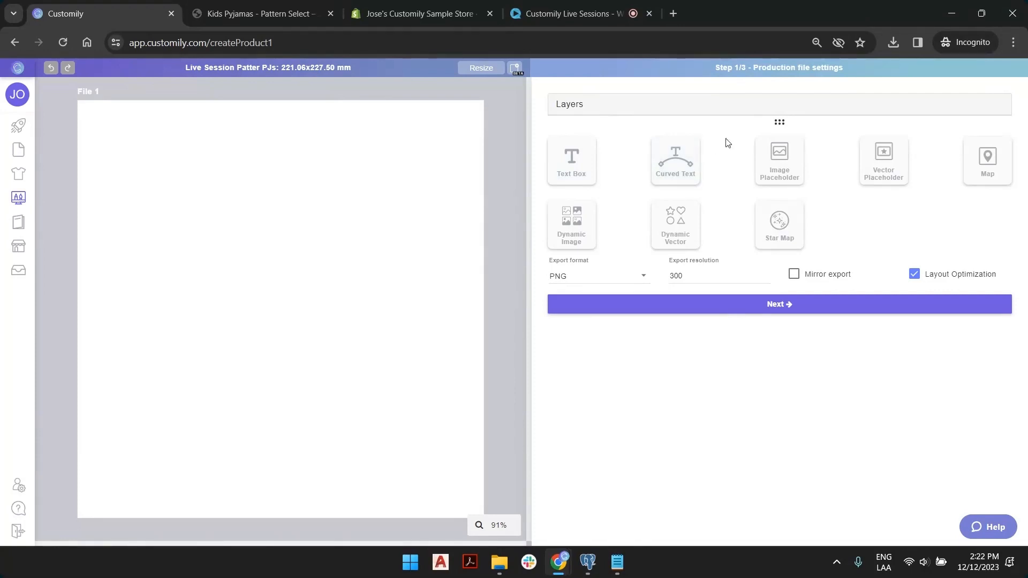
{"action": "left_click", "coordinate": [793, 166]}
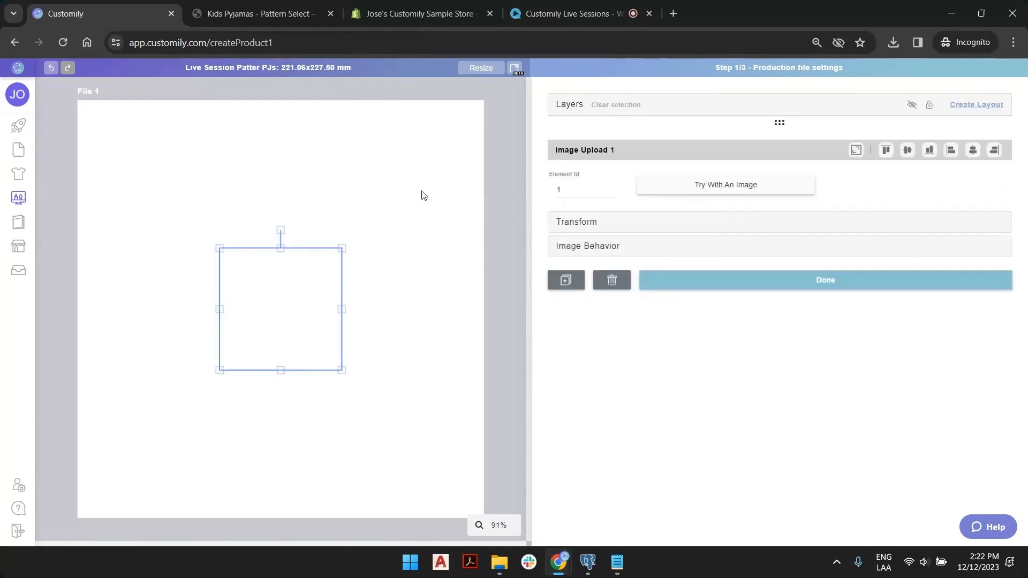
{"action": "left_click_drag", "start_coordinate": [292, 295], "coordinate": [417, 209]}
{"action": "key", "text": "Delete"}
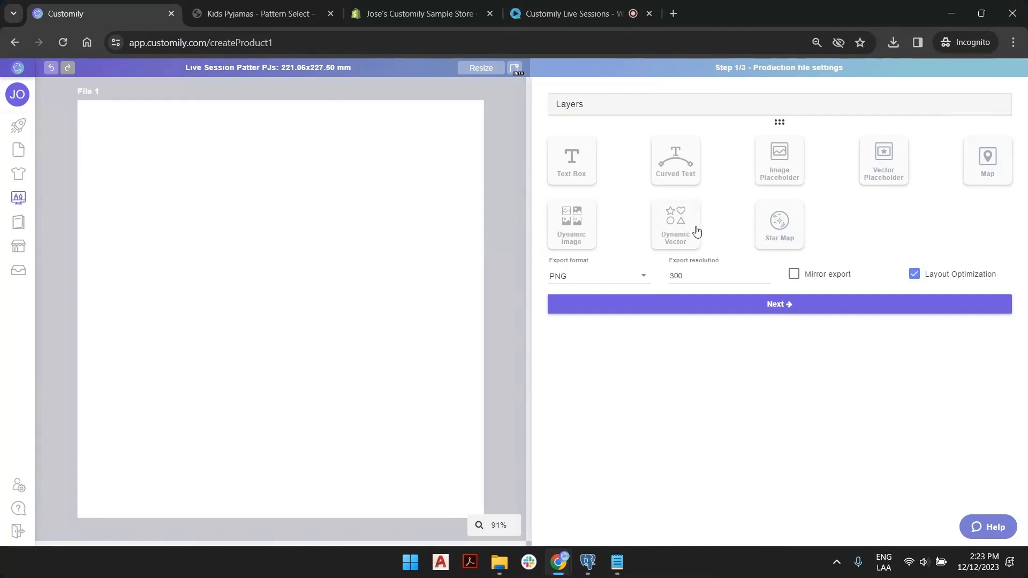
{"action": "left_click", "coordinate": [664, 217]}
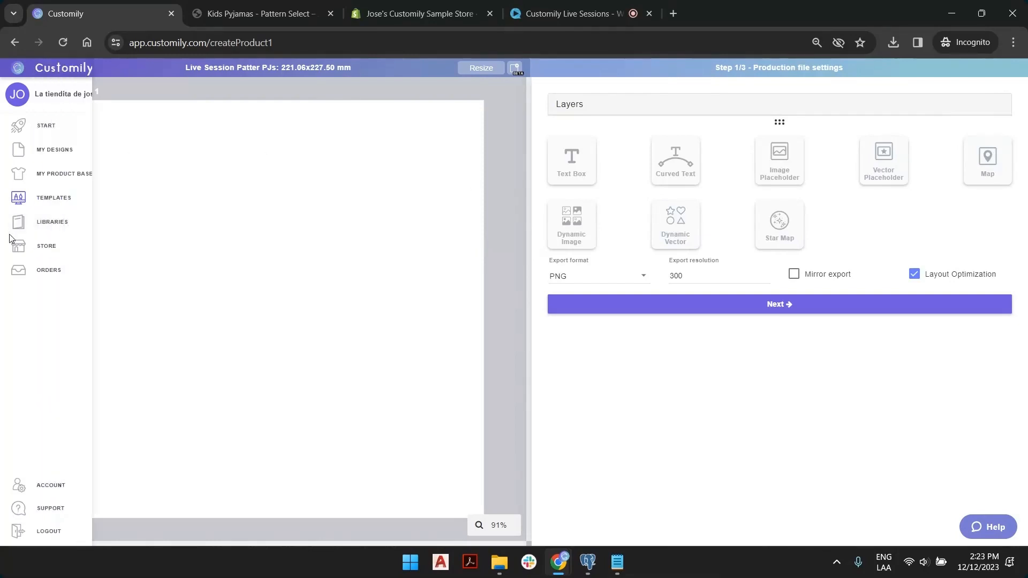
Add a dynamic image layer holding the uploaded front - back.png.
{"action": "left_click", "coordinate": [582, 227]}
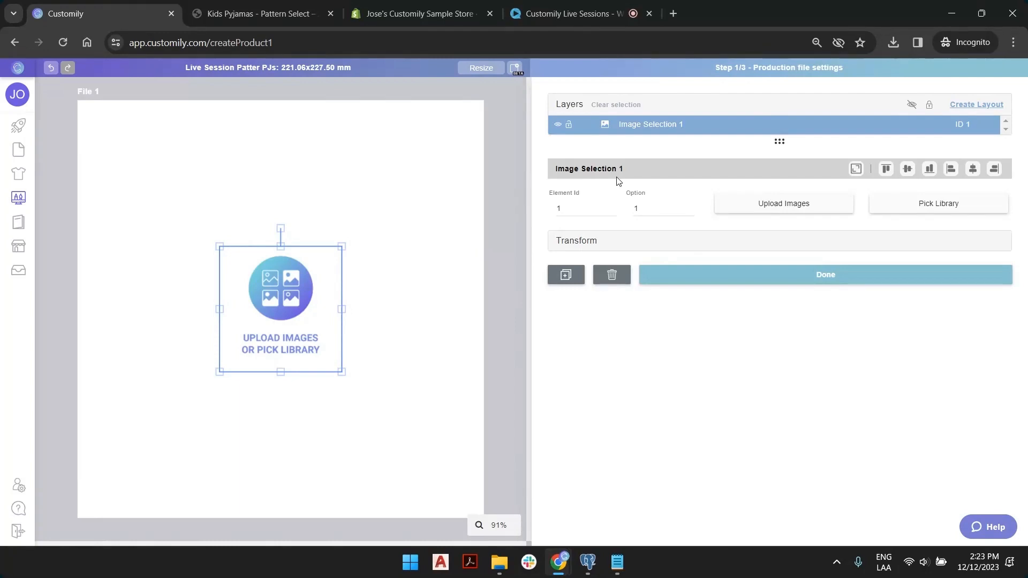
{"action": "left_click", "coordinate": [762, 213]}
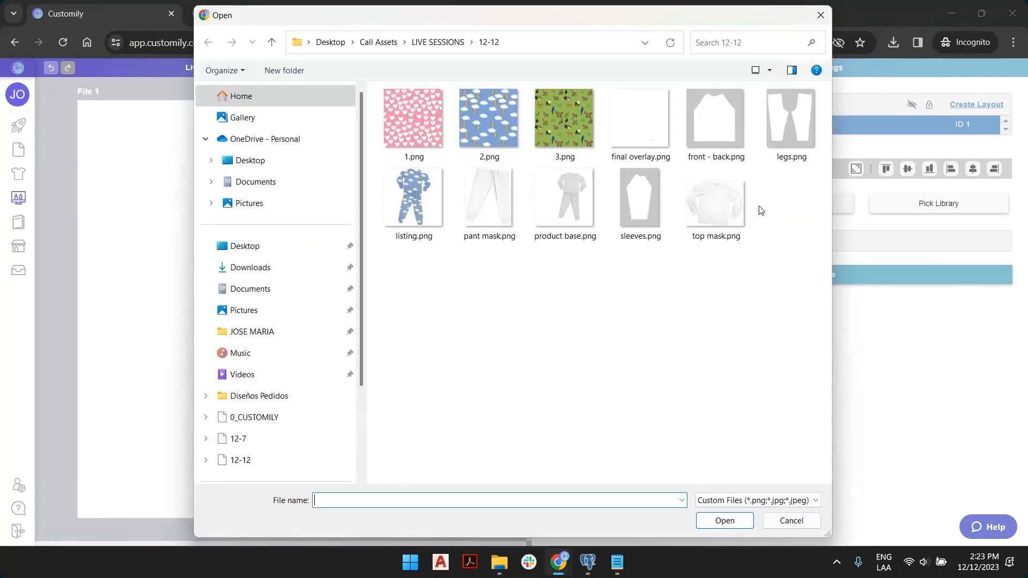
{"action": "double_click", "coordinate": [715, 124]}
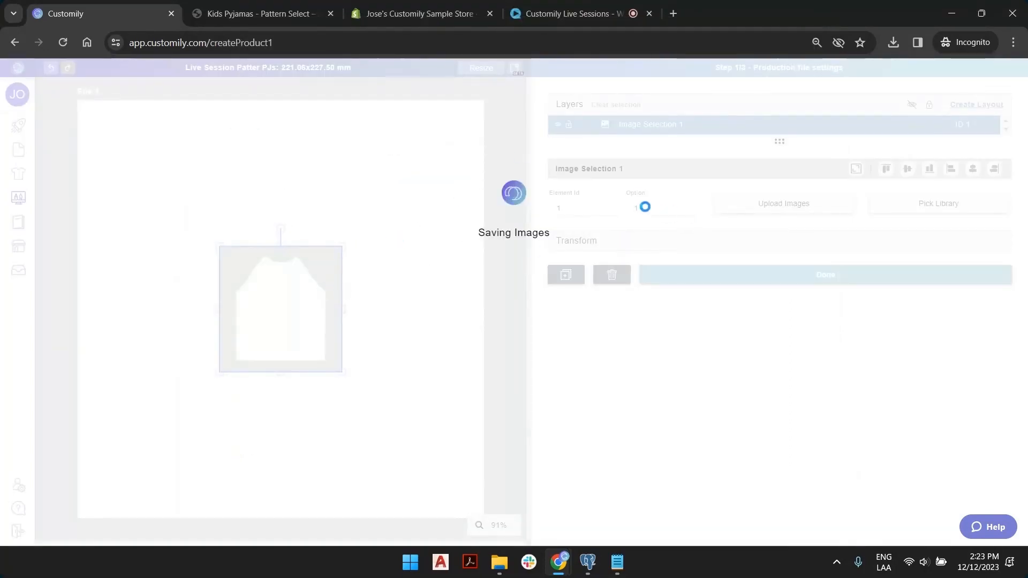
Enlarge and reposition the shirt image so it fills the whole canvas.
{"action": "left_click_drag", "start_coordinate": [312, 287], "coordinate": [174, 188]}
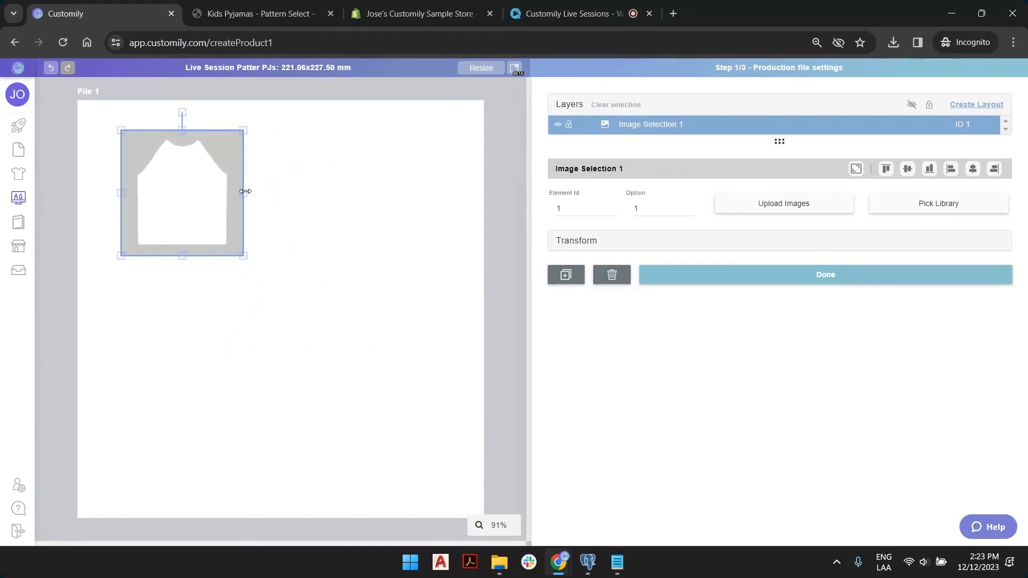
{"action": "left_click_drag", "start_coordinate": [246, 191], "coordinate": [377, 191]}
{"action": "left_click_drag", "start_coordinate": [248, 256], "coordinate": [248, 467]}
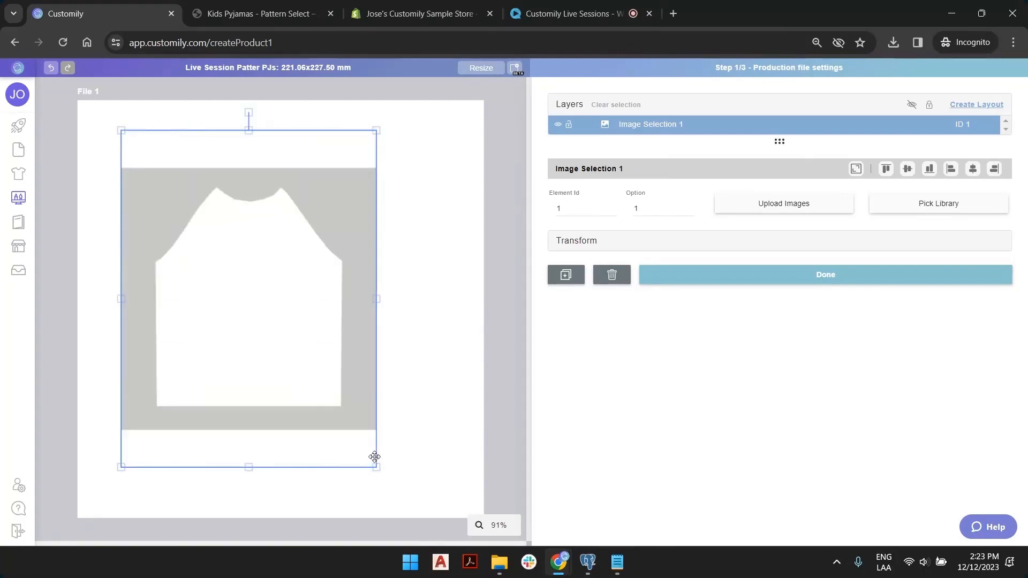
{"action": "left_click_drag", "start_coordinate": [374, 456], "coordinate": [420, 482]}
{"action": "left_click_drag", "start_coordinate": [333, 314], "coordinate": [342, 299]}
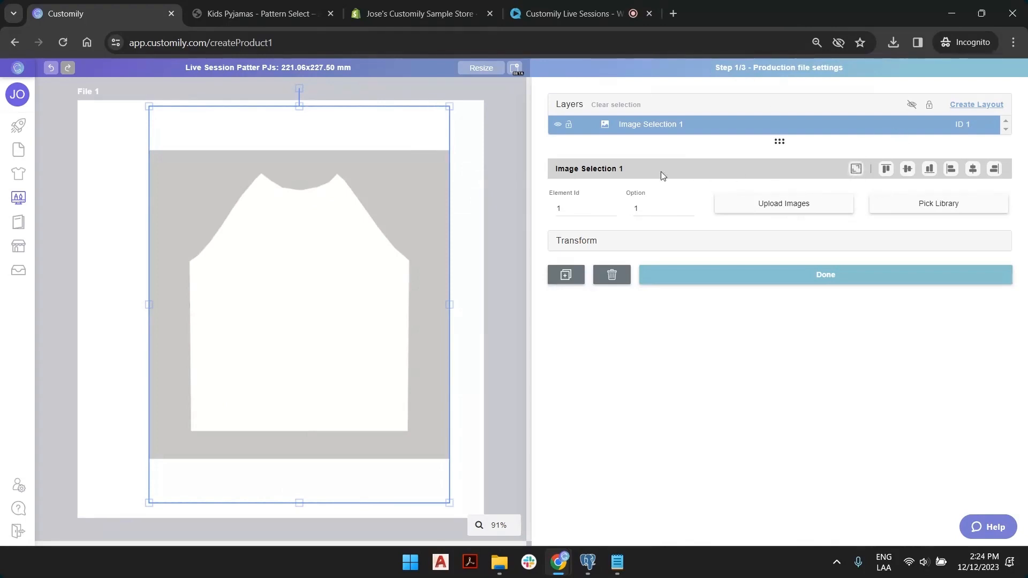
{"action": "left_click", "coordinate": [855, 171]}
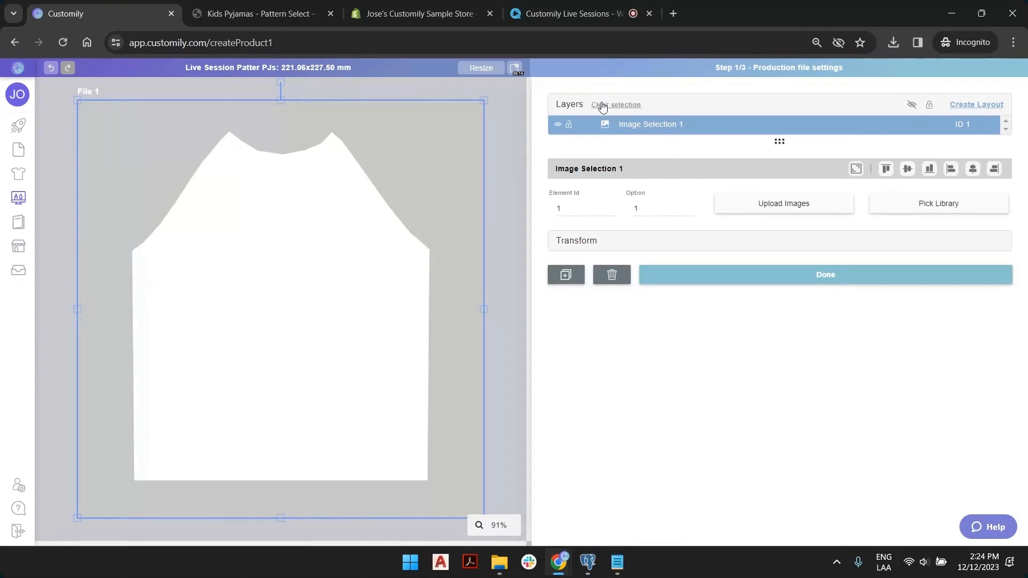
Rename the Image Selection 1 layer to Cut Pattern.
{"action": "double_click", "coordinate": [662, 127]}
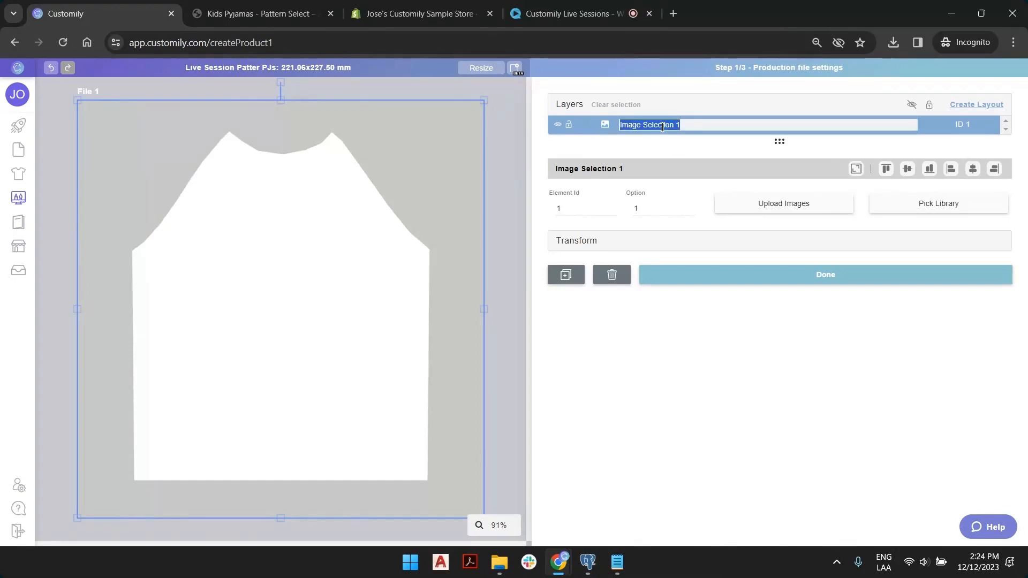
{"action": "type", "text": "Cut Patte"}
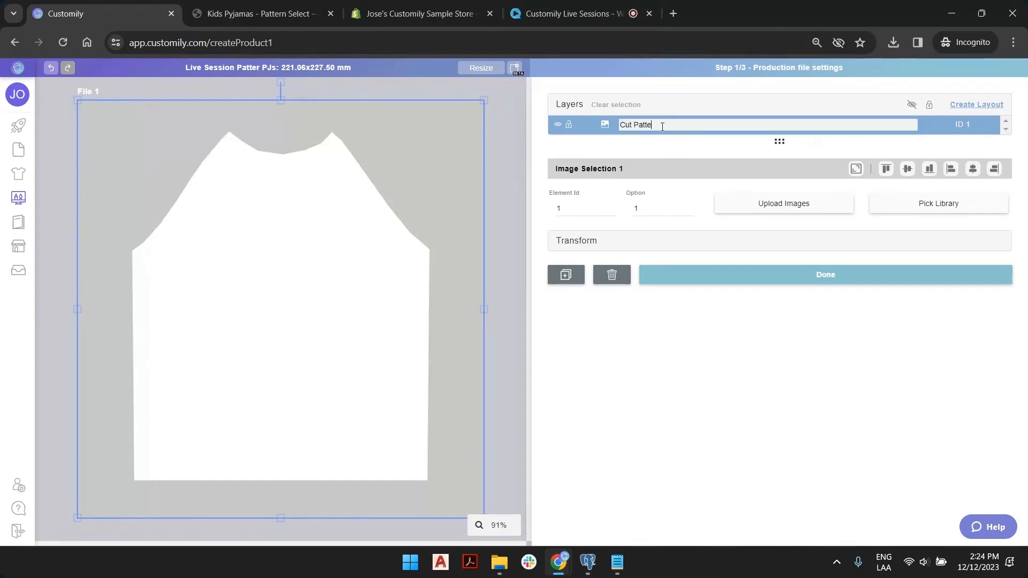
{"action": "type", "text": "rn"}
{"action": "key", "text": "Return"}
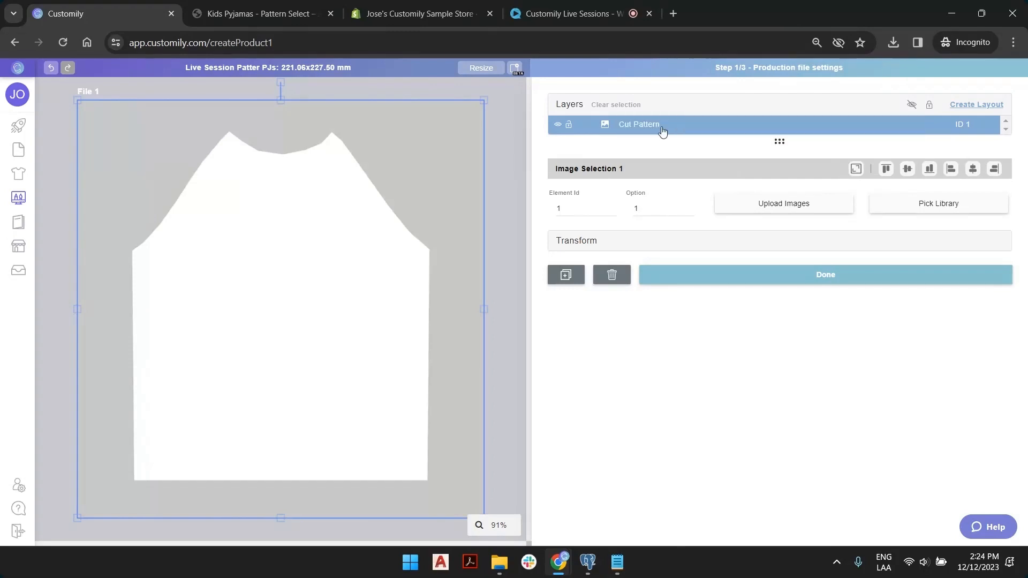
Add a second dynamic image with pattern files 1.png, 2.png and 3.png uploaded.
{"action": "left_click", "coordinate": [503, 111]}
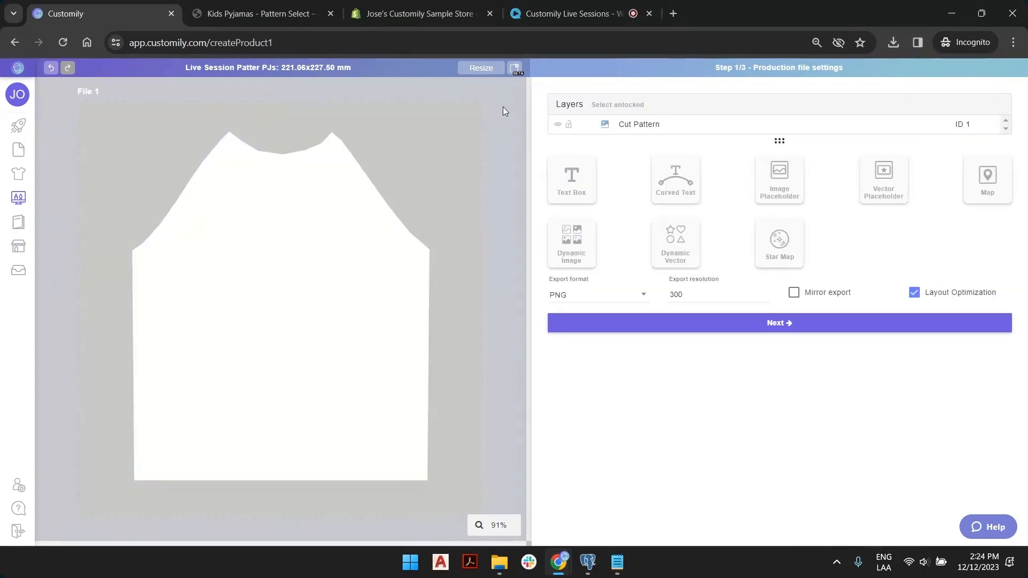
{"action": "left_click", "coordinate": [582, 247]}
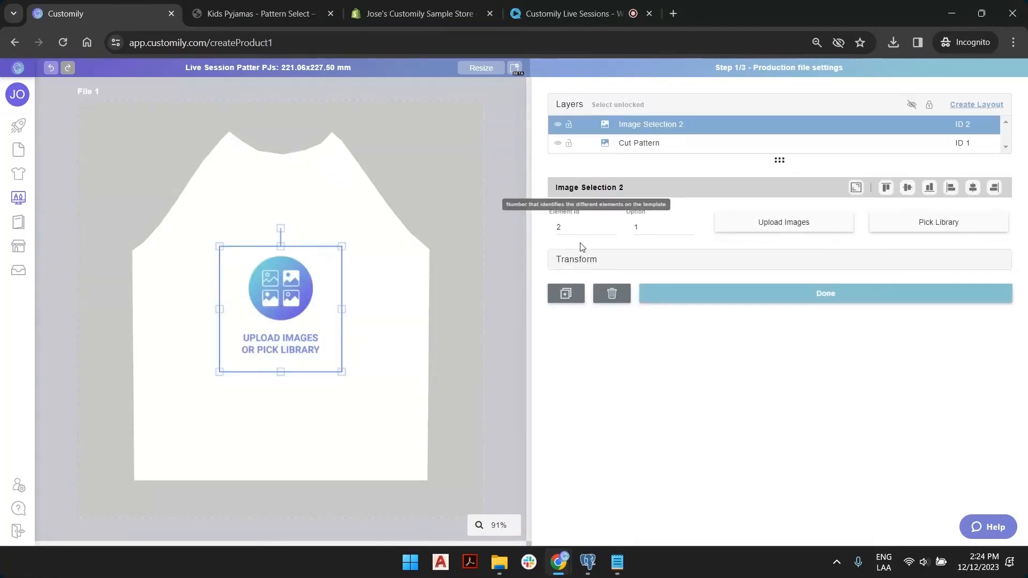
{"action": "left_click", "coordinate": [735, 232]}
{"action": "left_click", "coordinate": [439, 117]}
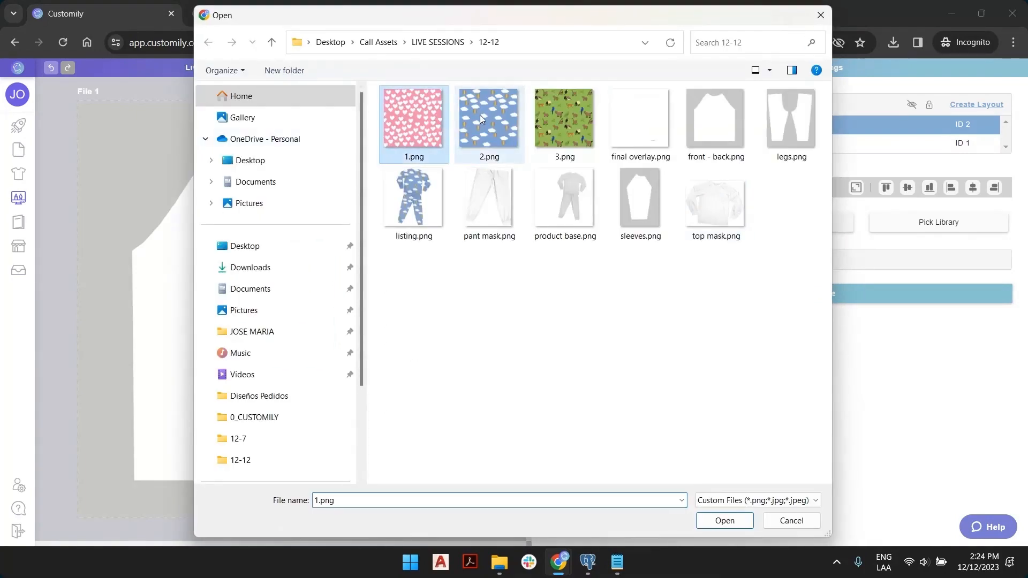
{"action": "left_click", "coordinate": [488, 116], "text": "ctrl"}
{"action": "left_click", "coordinate": [550, 117], "text": "ctrl"}
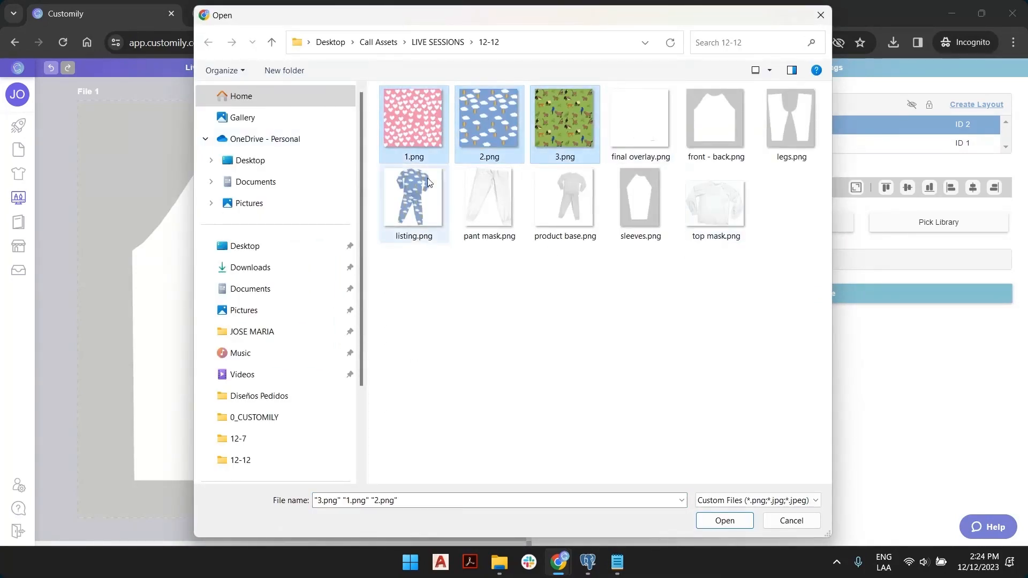
{"action": "left_click", "coordinate": [723, 520]}
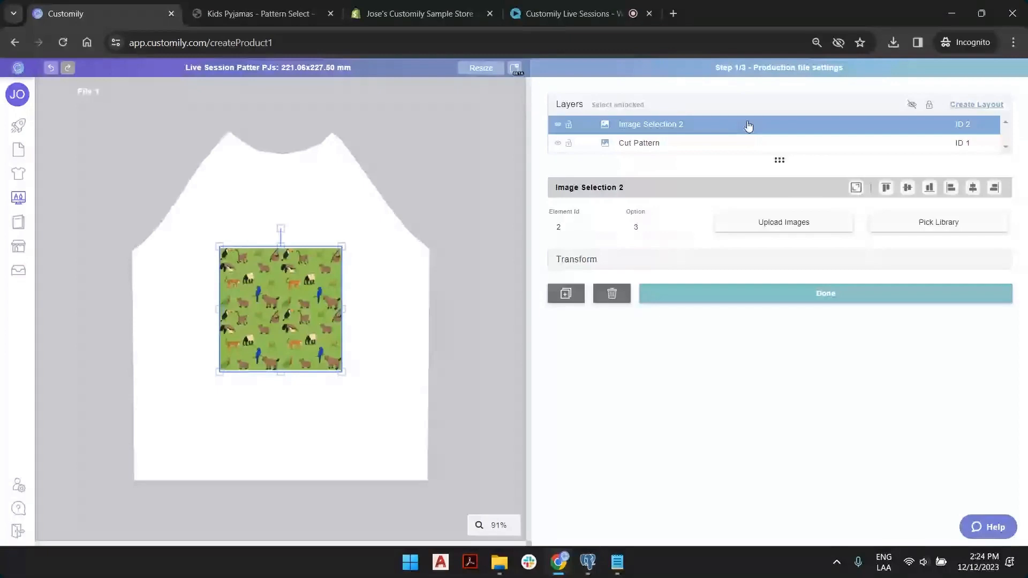
Preview the uploaded pattern options, then view the Kids Pyjamas store page.
{"action": "left_click", "coordinate": [690, 230]}
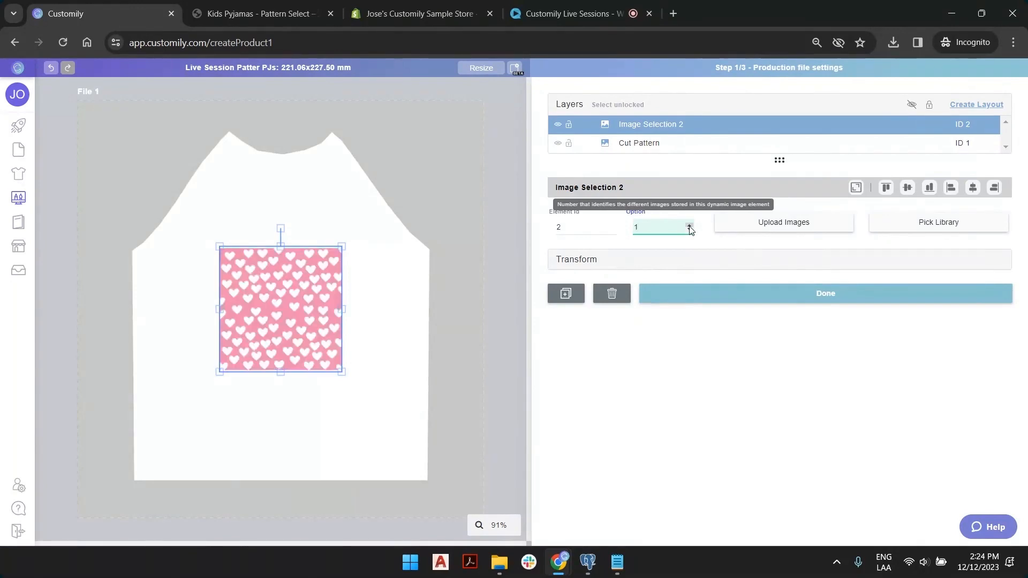
{"action": "left_click", "coordinate": [690, 227]}
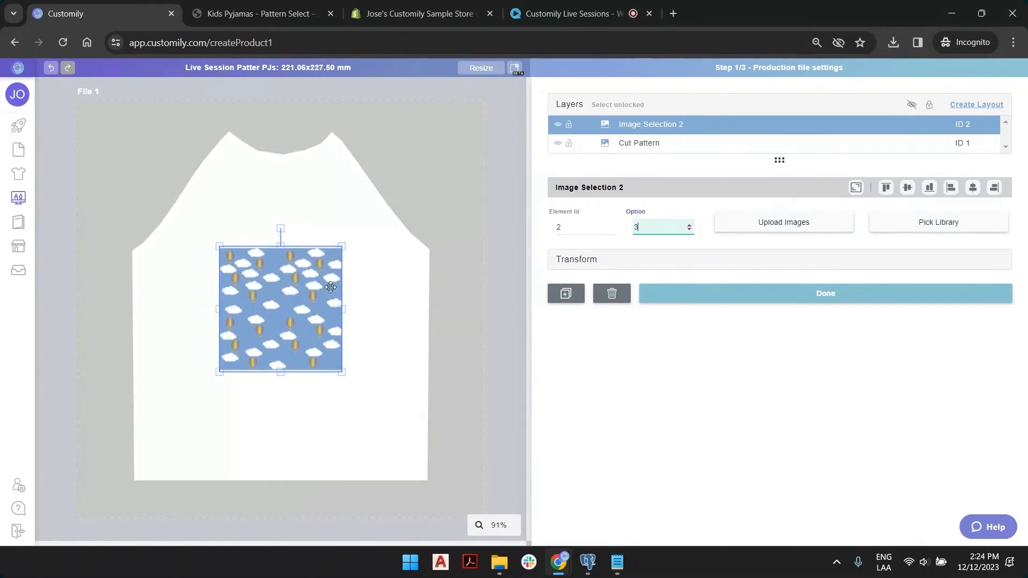
{"action": "left_click", "coordinate": [257, 13]}
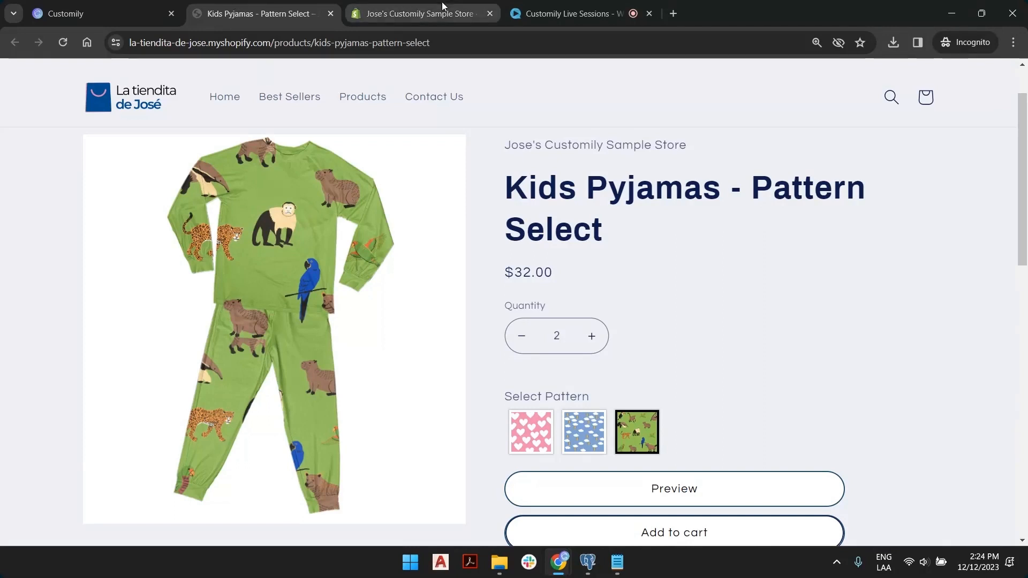
Enlarge the jungle-animal pattern over the whole pyjama top and centre it horizontally.
{"action": "left_click", "coordinate": [140, 3]}
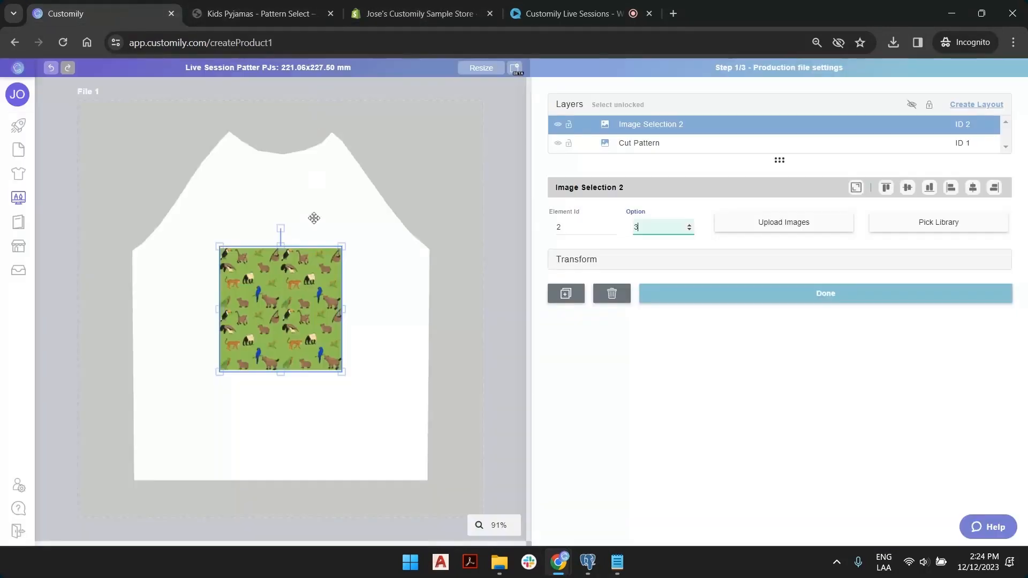
{"action": "left_click_drag", "start_coordinate": [341, 247], "coordinate": [440, 145]}
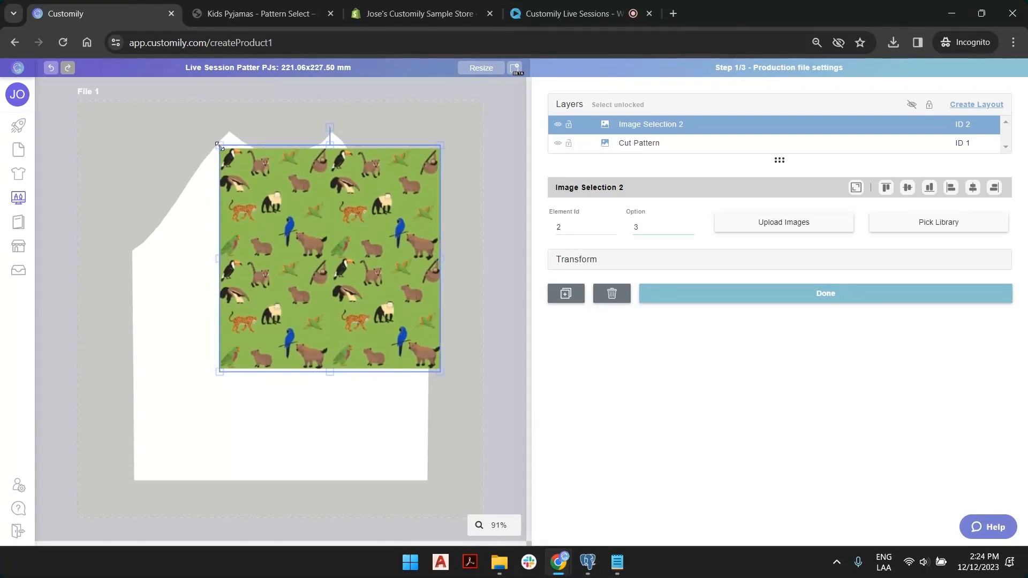
{"action": "left_click_drag", "start_coordinate": [219, 145], "coordinate": [196, 121]}
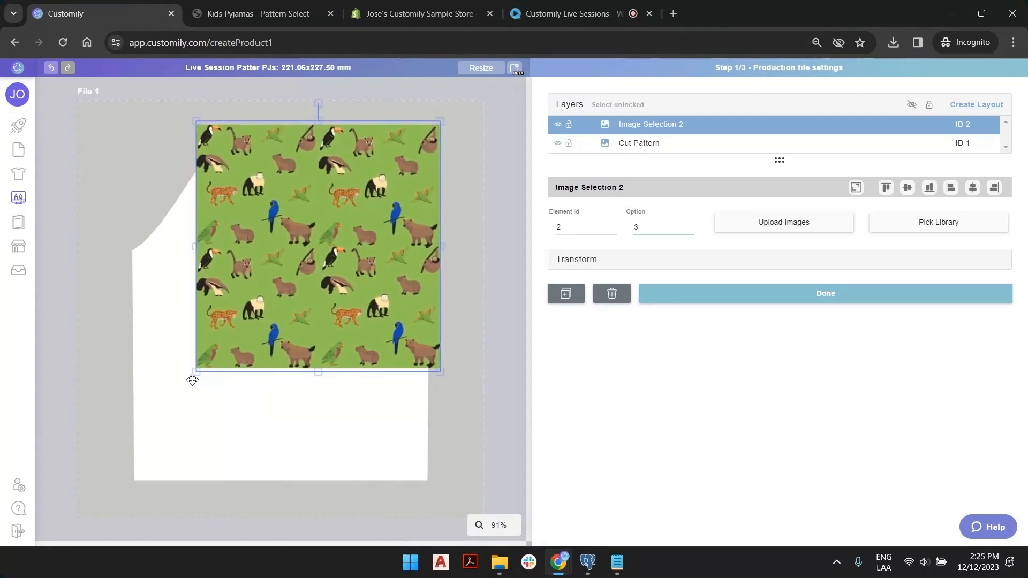
{"action": "left_click_drag", "start_coordinate": [195, 371], "coordinate": [110, 426]}
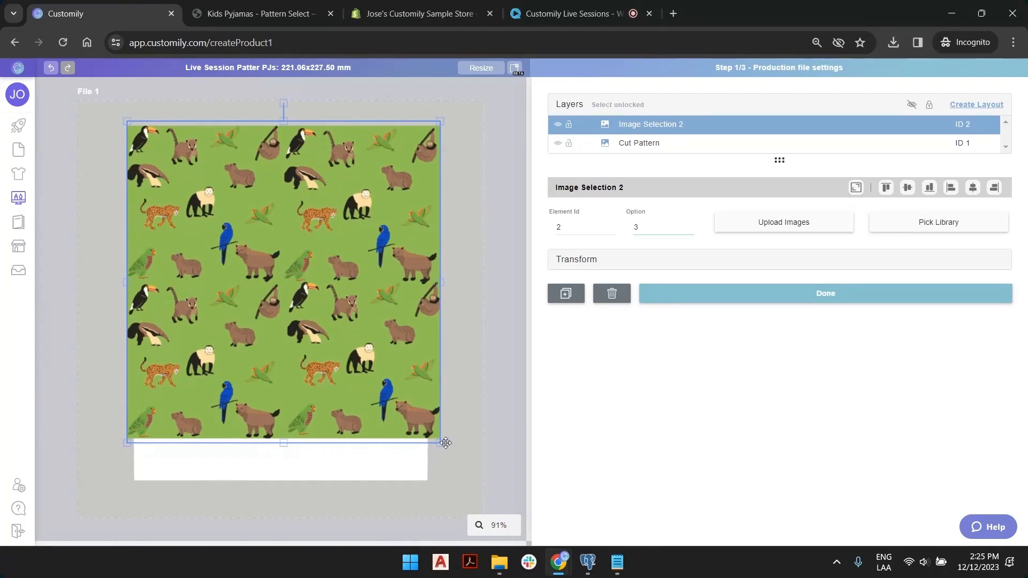
{"action": "left_click_drag", "start_coordinate": [440, 443], "coordinate": [488, 490]}
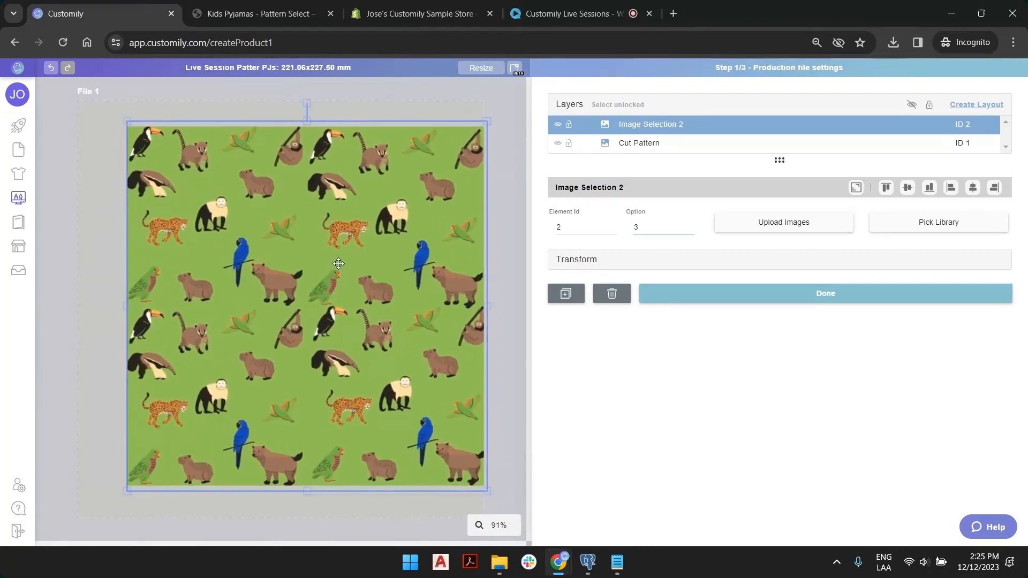
{"action": "left_click", "coordinate": [974, 188]}
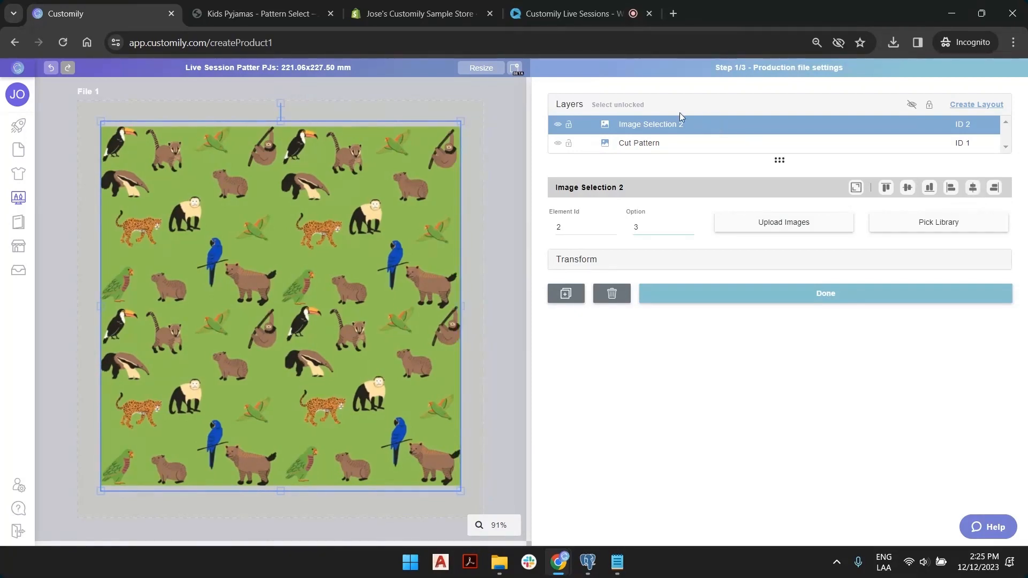
Rename the pattern image layer to Select Pattern.
{"action": "double_click", "coordinate": [670, 125]}
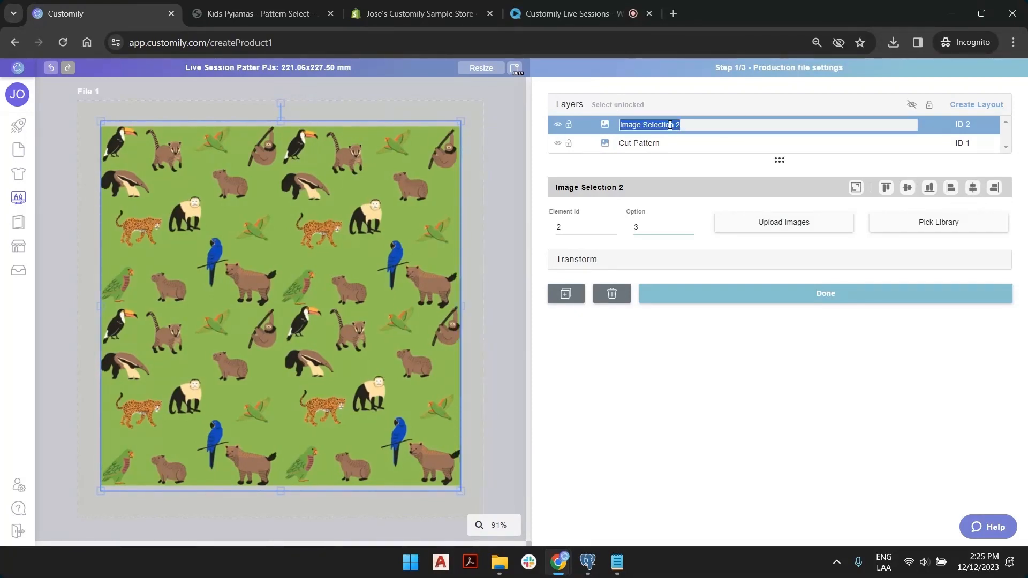
{"action": "type", "text": "Select Pattern"}
{"action": "key", "text": "Return"}
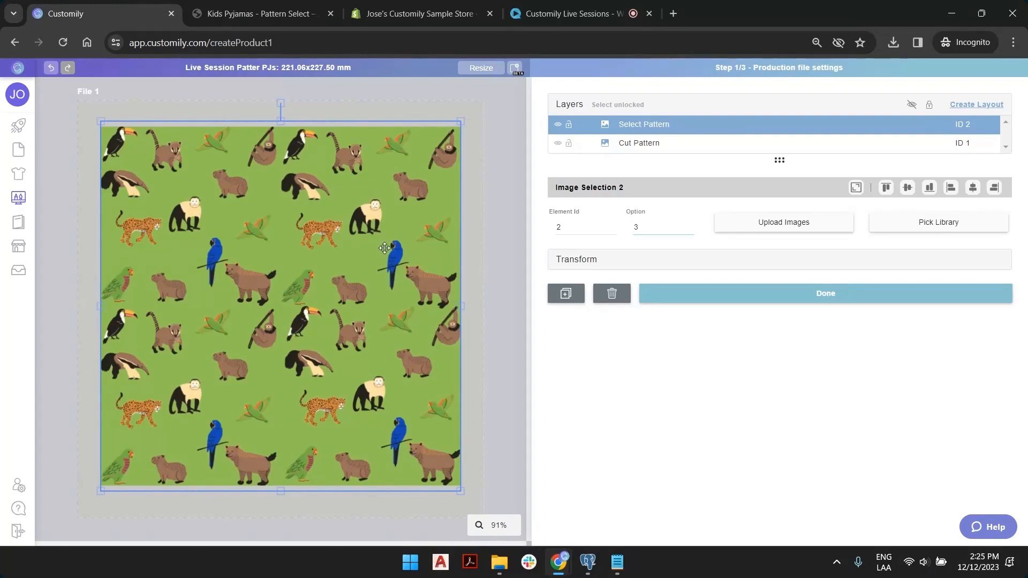
Move Cut Pattern above Select Pattern so the jungle print is masked to the shirt shape.
{"action": "left_click", "coordinate": [644, 149]}
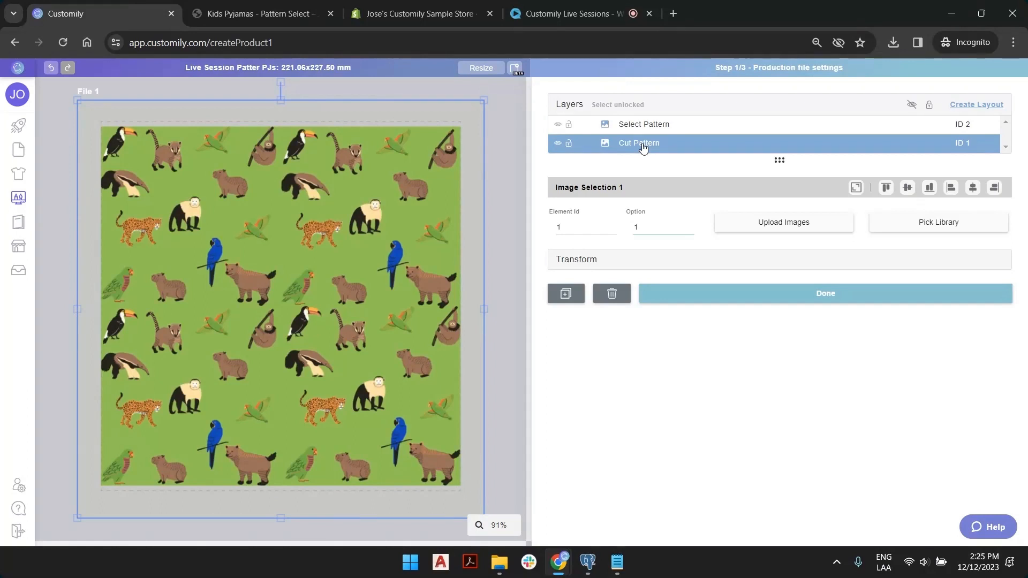
{"action": "left_click_drag", "start_coordinate": [639, 142], "coordinate": [641, 123]}
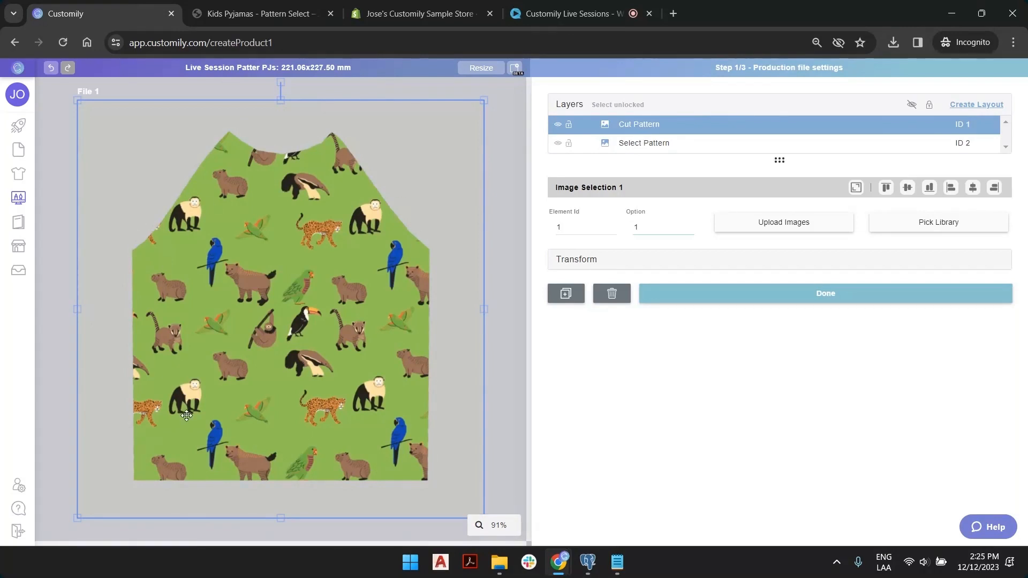
{"action": "left_click", "coordinate": [515, 102]}
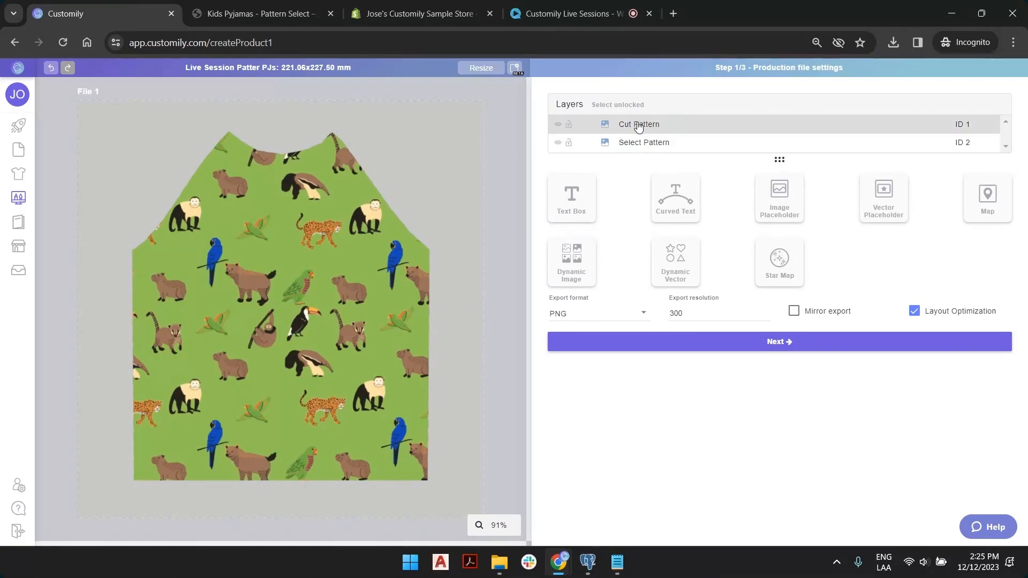
Add a text box and shrink it to a small box on the front piece.
{"action": "left_click", "coordinate": [585, 214]}
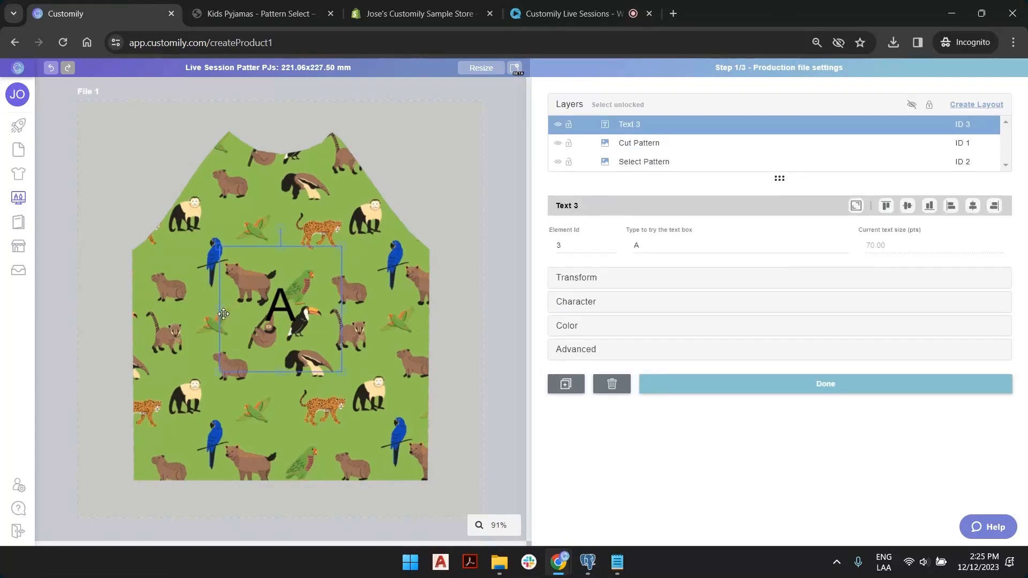
{"action": "left_click_drag", "start_coordinate": [221, 310], "coordinate": [403, 309]}
{"action": "left_click_drag", "start_coordinate": [348, 371], "coordinate": [347, 281]}
{"action": "left_click_drag", "start_coordinate": [404, 264], "coordinate": [338, 277]}
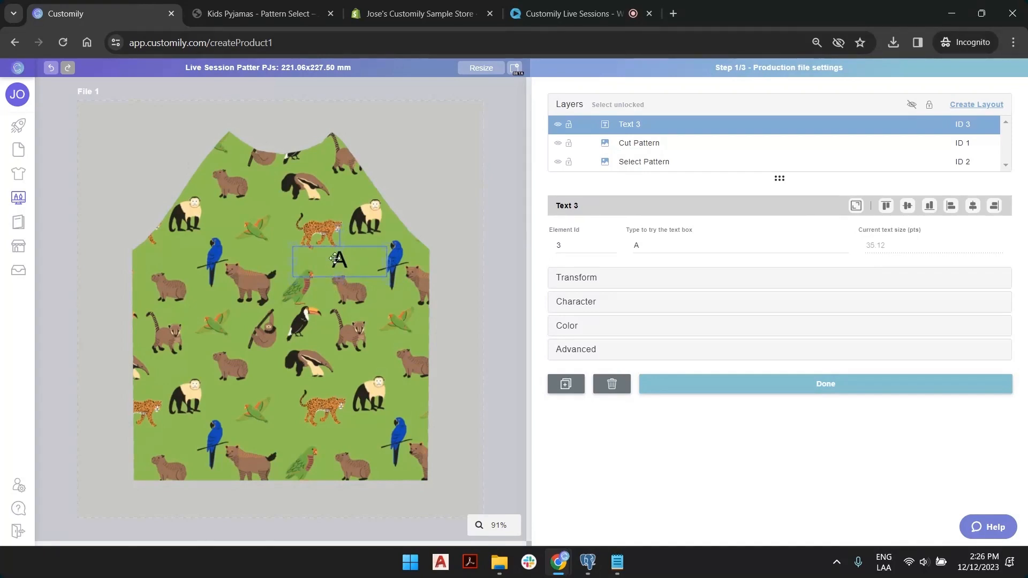
Preview the balloons, hearts and jungle-animal options on the Select Pattern layer.
{"action": "left_click", "coordinate": [647, 148]}
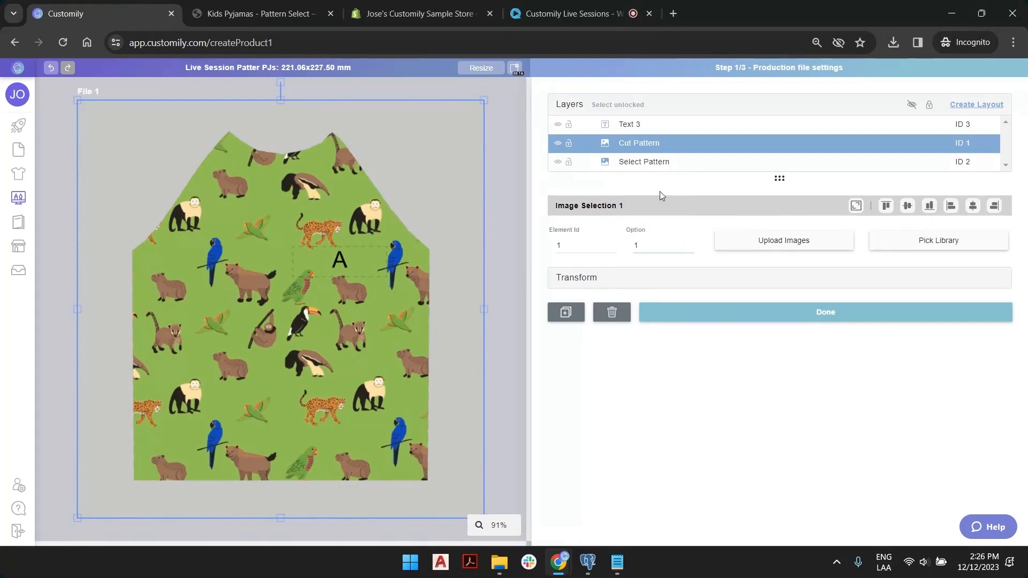
{"action": "left_click", "coordinate": [644, 164]}
{"action": "left_click", "coordinate": [689, 249]}
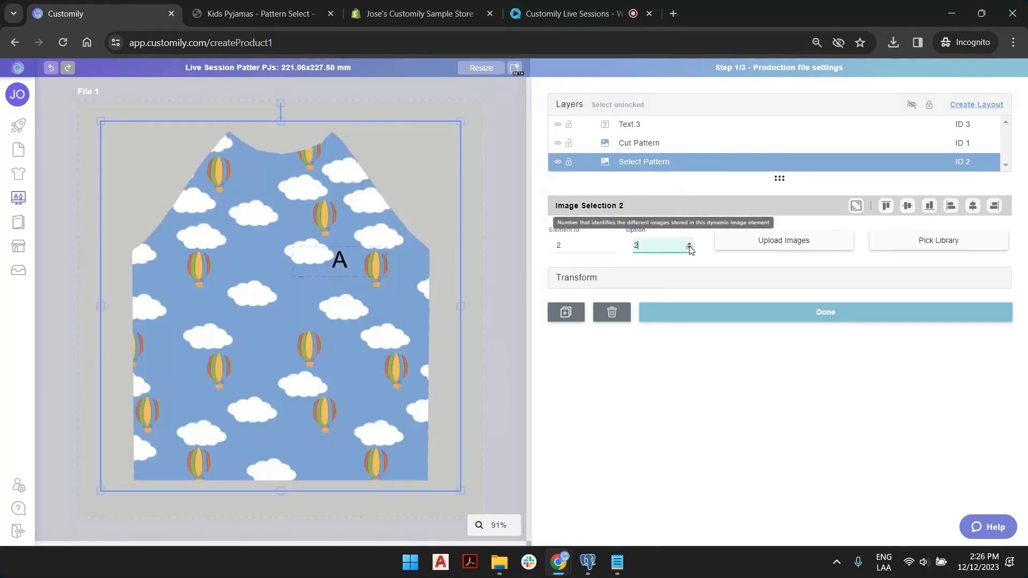
{"action": "left_click", "coordinate": [346, 260]}
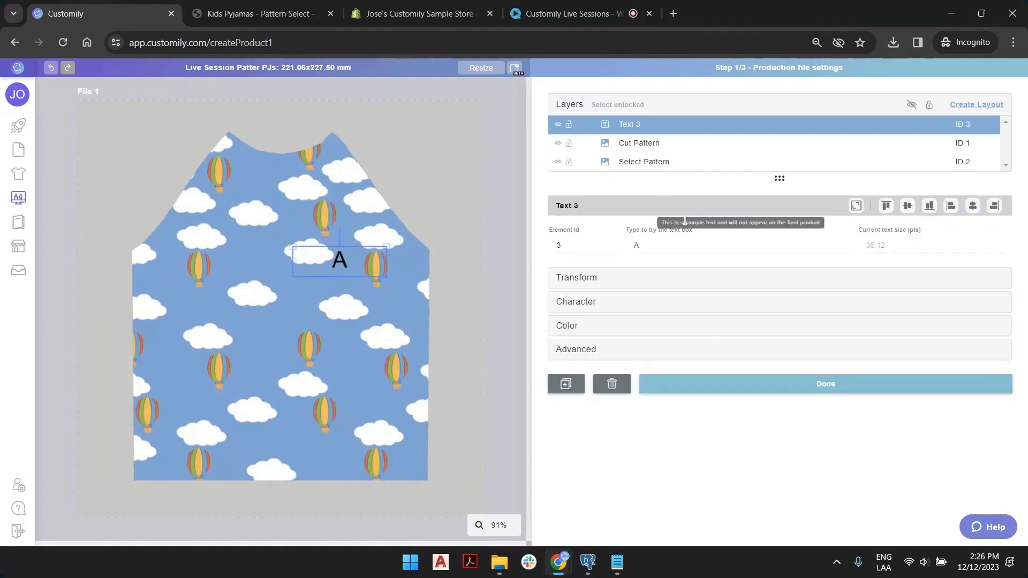
{"action": "left_click", "coordinate": [668, 164]}
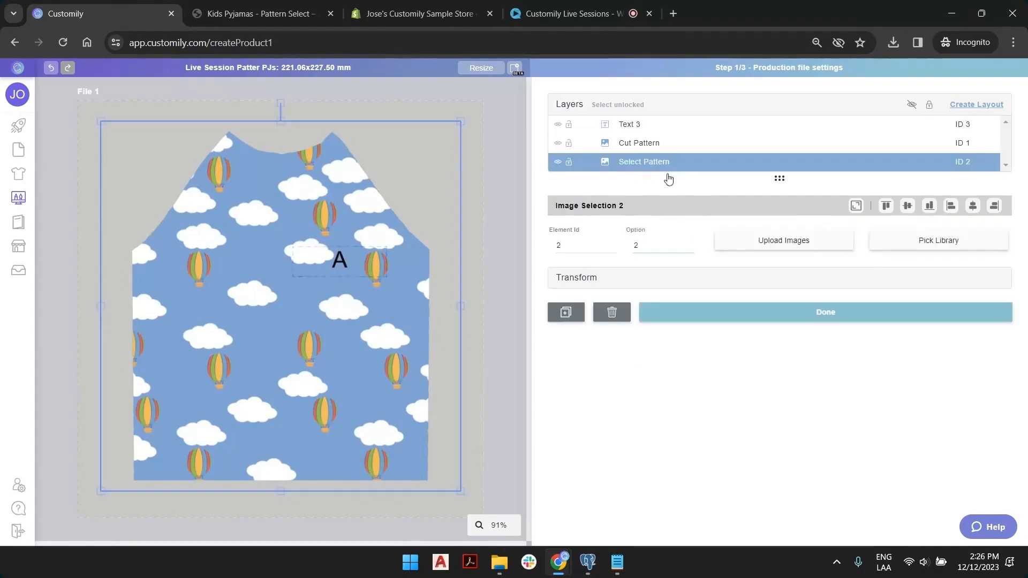
{"action": "left_click", "coordinate": [688, 248]}
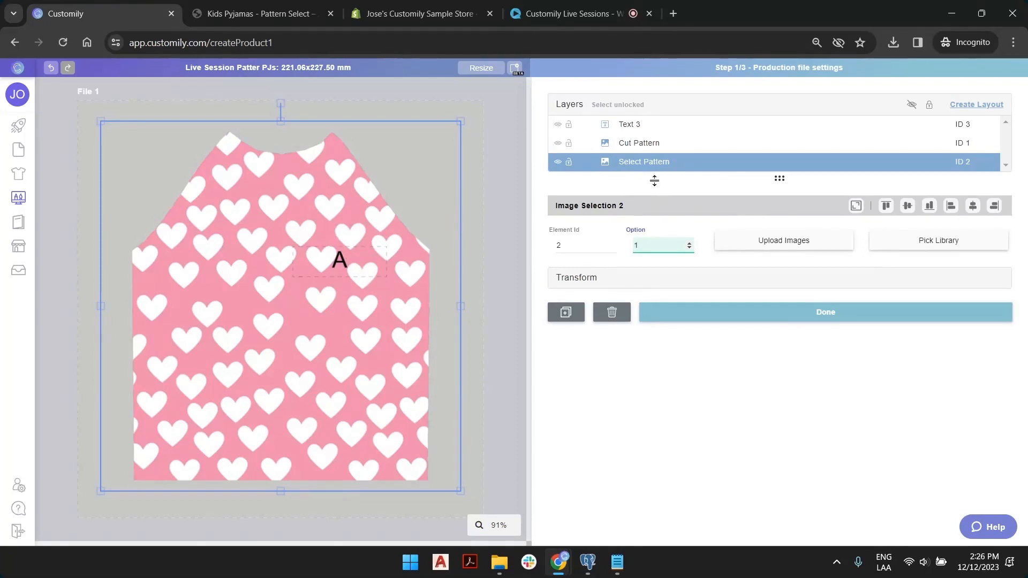
{"action": "left_click", "coordinate": [689, 243]}
{"action": "left_click", "coordinate": [689, 243]}
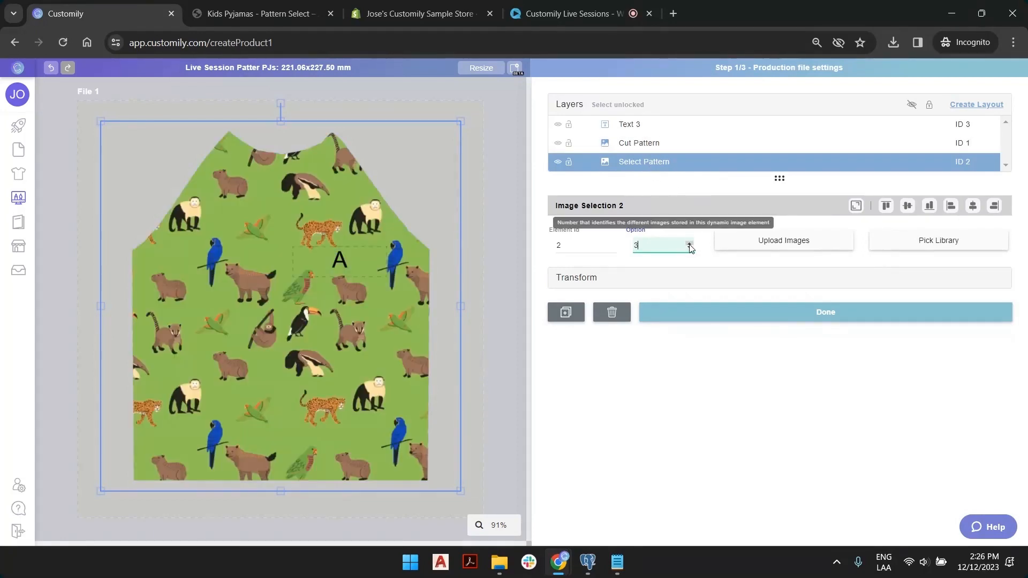
Place the A text at the chest centre, ending on the animal pattern preview.
{"action": "left_click", "coordinate": [341, 259]}
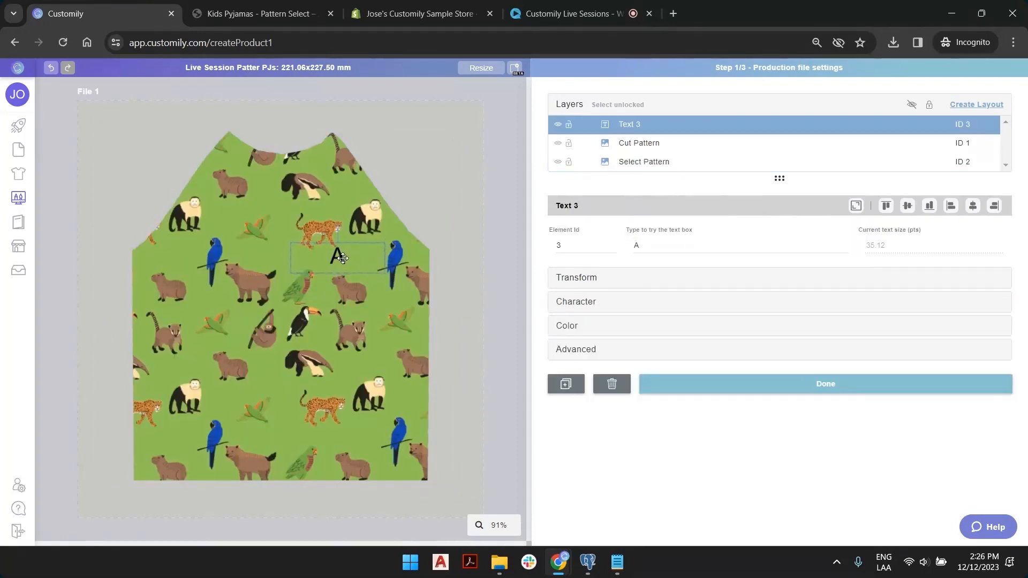
{"action": "left_click", "coordinate": [665, 162]}
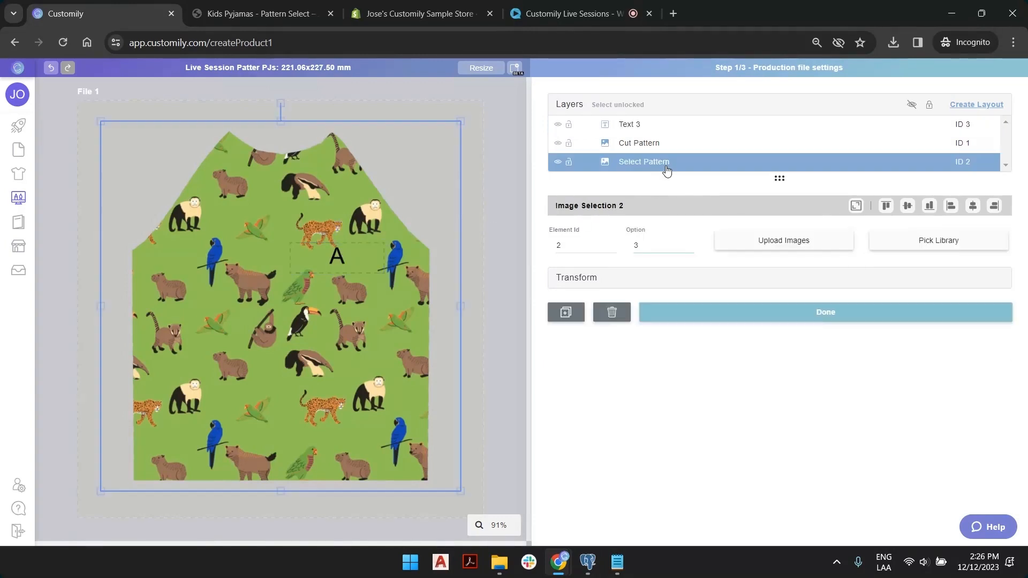
{"action": "left_click", "coordinate": [689, 249]}
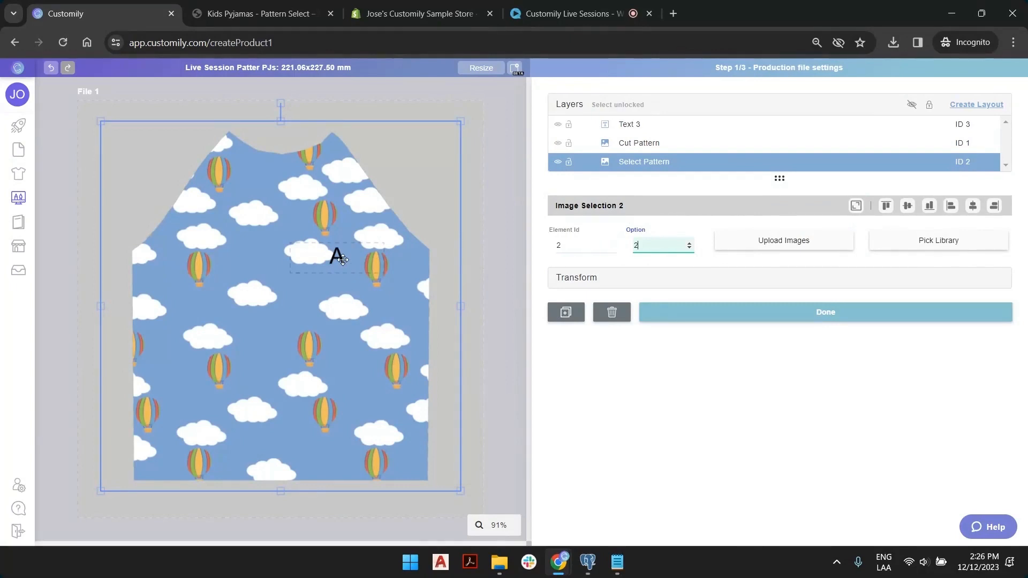
{"action": "left_click_drag", "start_coordinate": [338, 253], "coordinate": [328, 277]}
{"action": "left_click", "coordinate": [674, 169]}
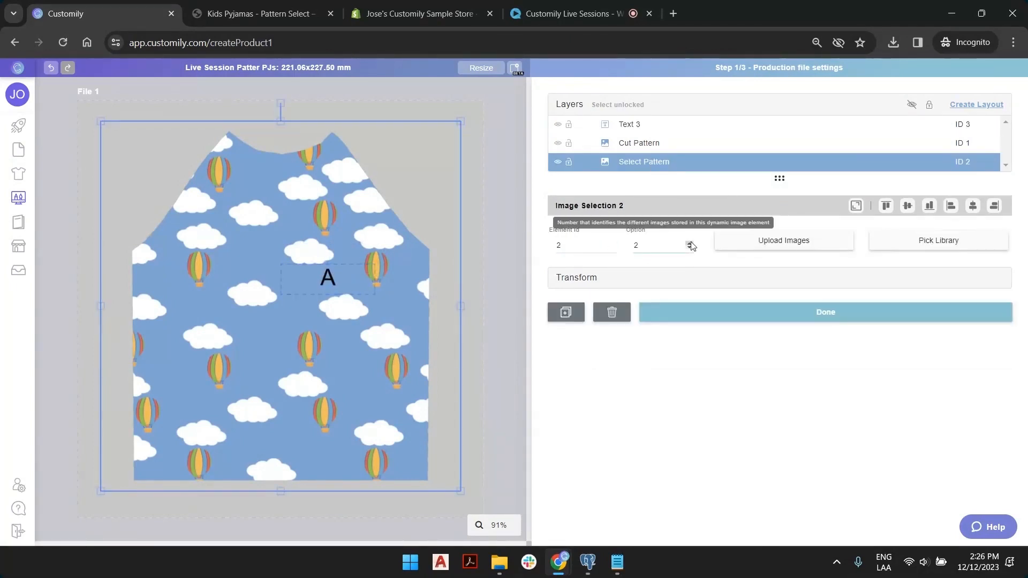
{"action": "left_click", "coordinate": [690, 243]}
{"action": "left_click_drag", "start_coordinate": [328, 277], "coordinate": [333, 260]}
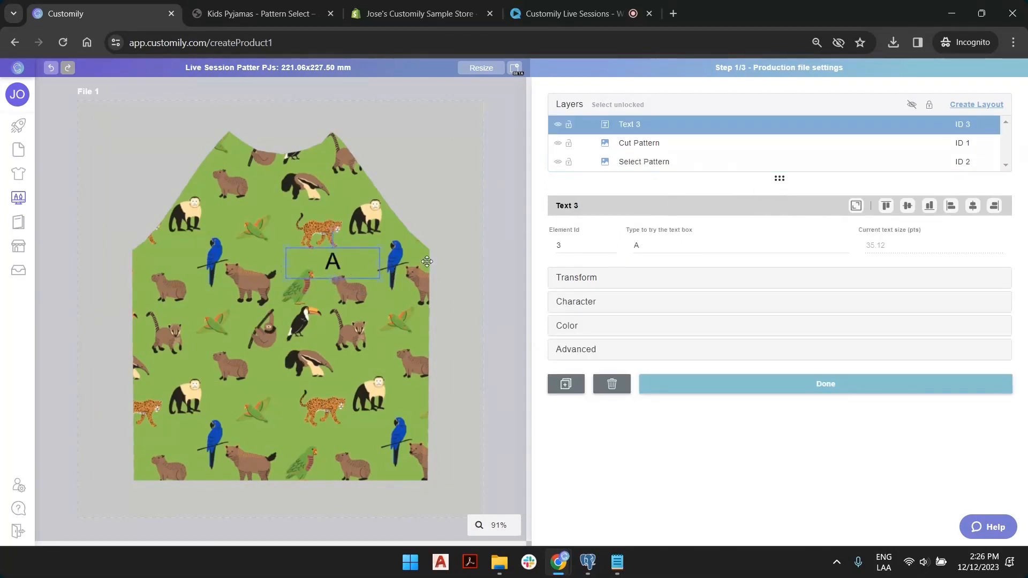
{"action": "left_click", "coordinate": [688, 242]}
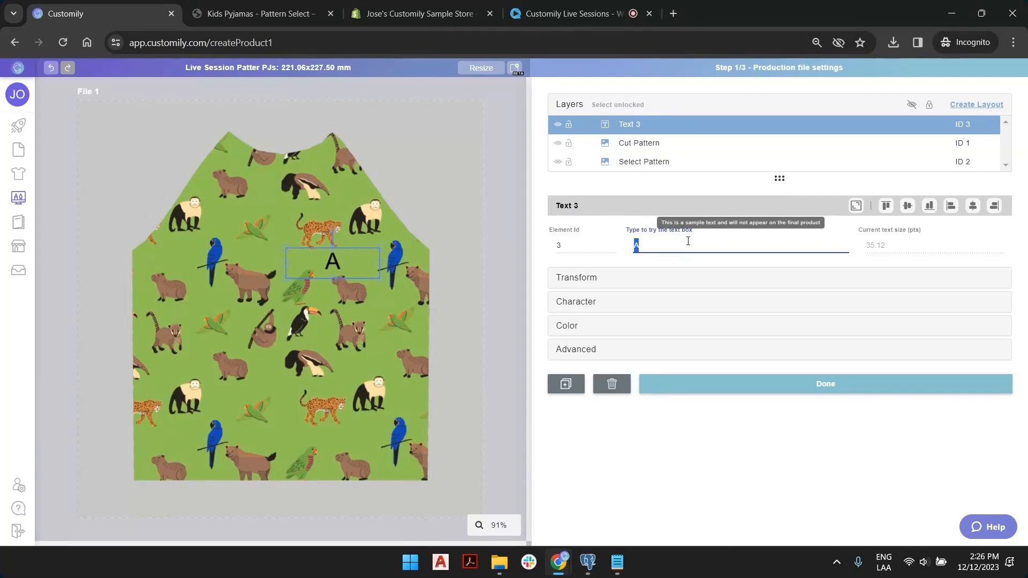
Preview the name text as Christopher and look over the font choices.
{"action": "type", "text": "Chris"}
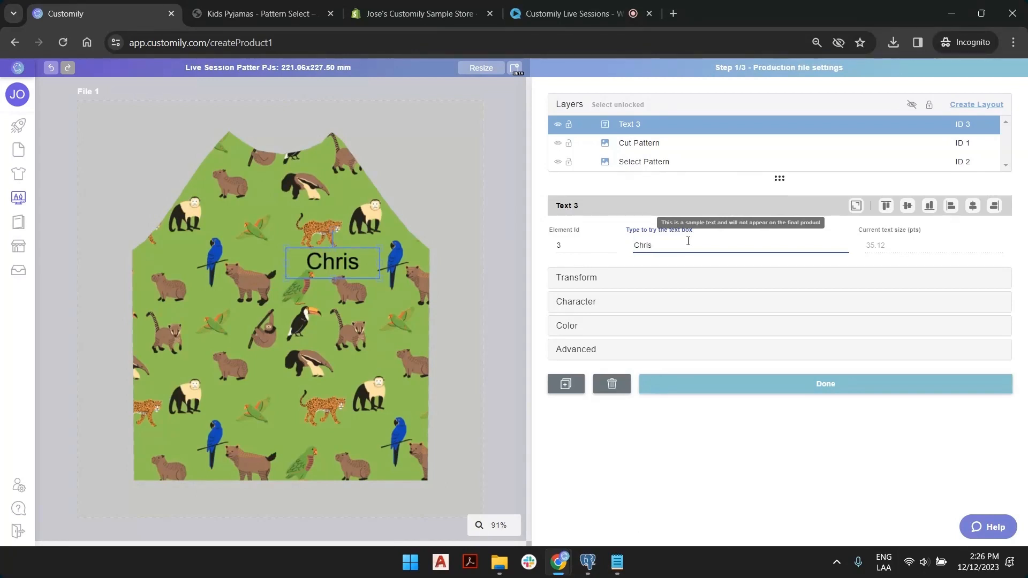
{"action": "type", "text": "topher"}
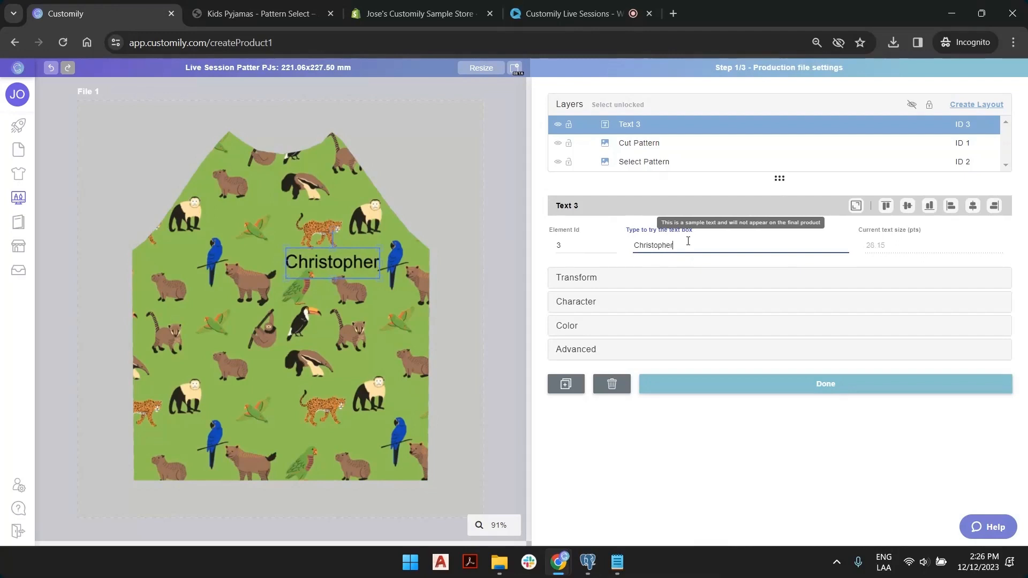
{"action": "left_click", "coordinate": [688, 303]}
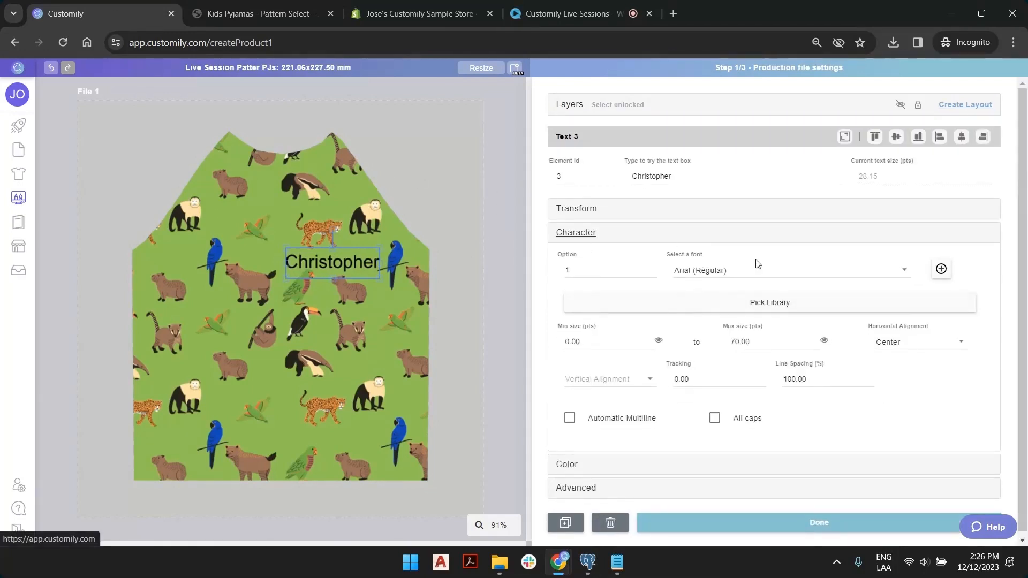
{"action": "left_click", "coordinate": [723, 270]}
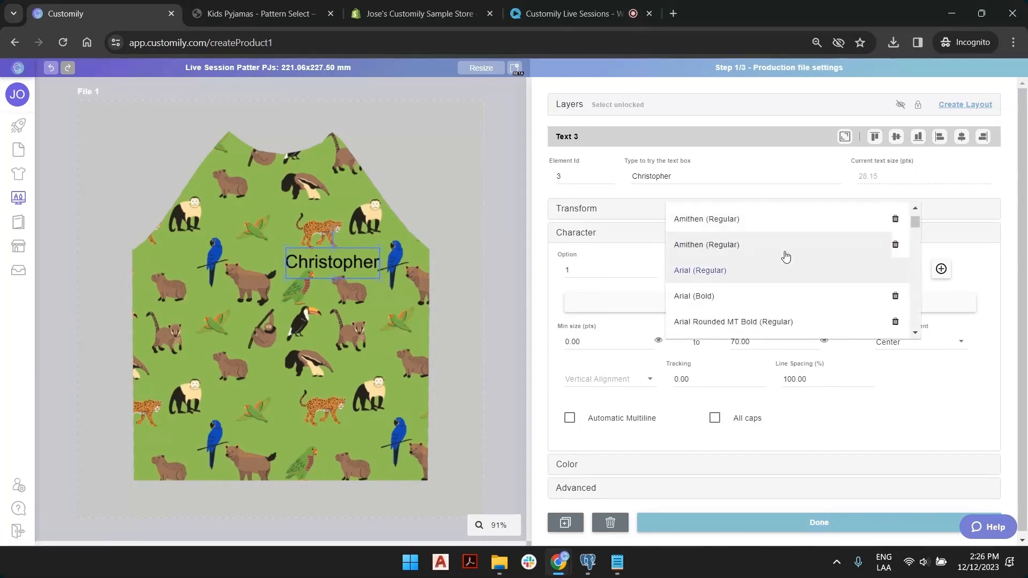
{"action": "left_click", "coordinate": [993, 267]}
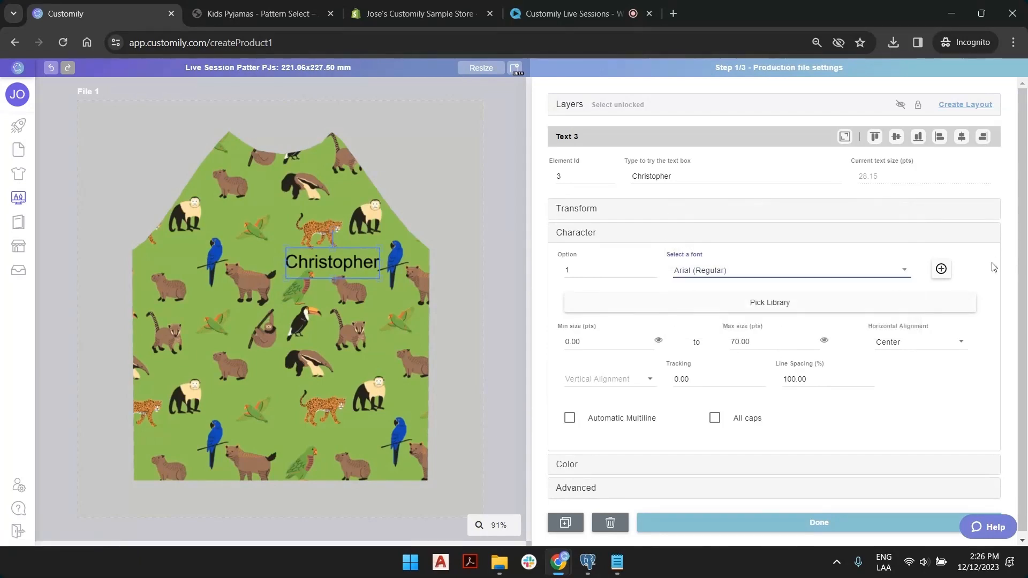
Use the Summer Vacation font library, stepping to option 7, Quarto (Black).
{"action": "left_click", "coordinate": [767, 303]}
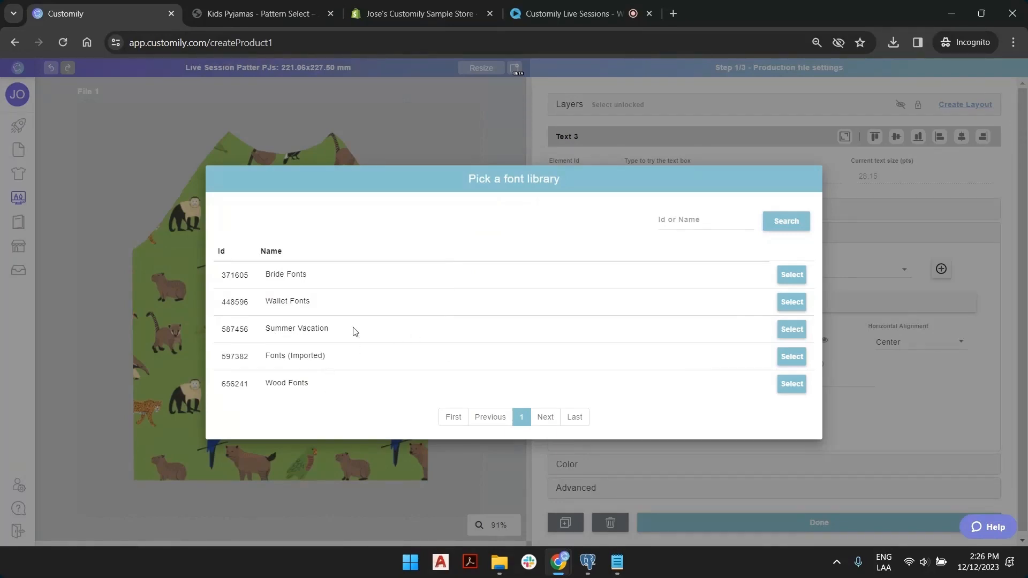
{"action": "left_click", "coordinate": [791, 329]}
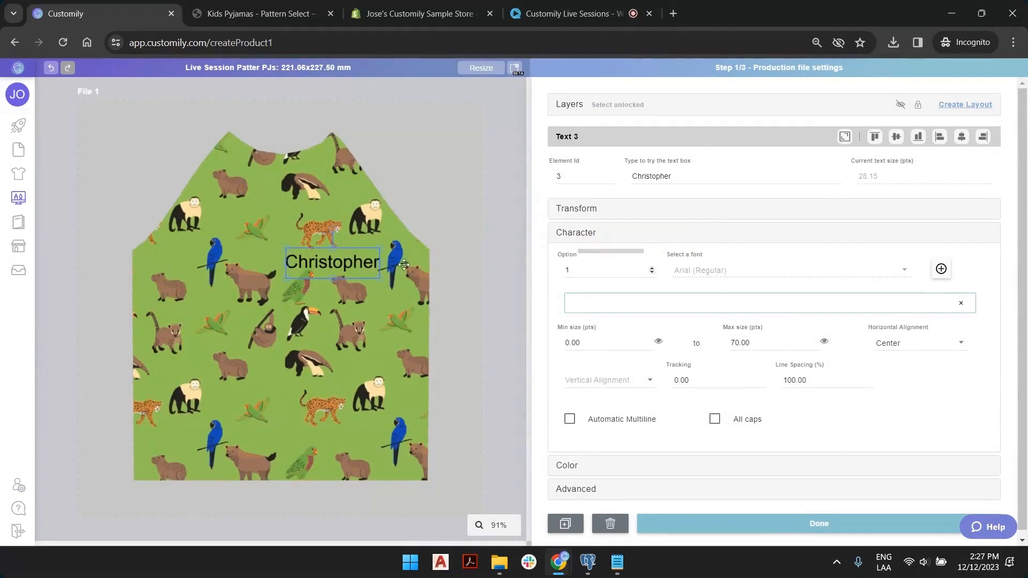
{"action": "left_click", "coordinate": [652, 268]}
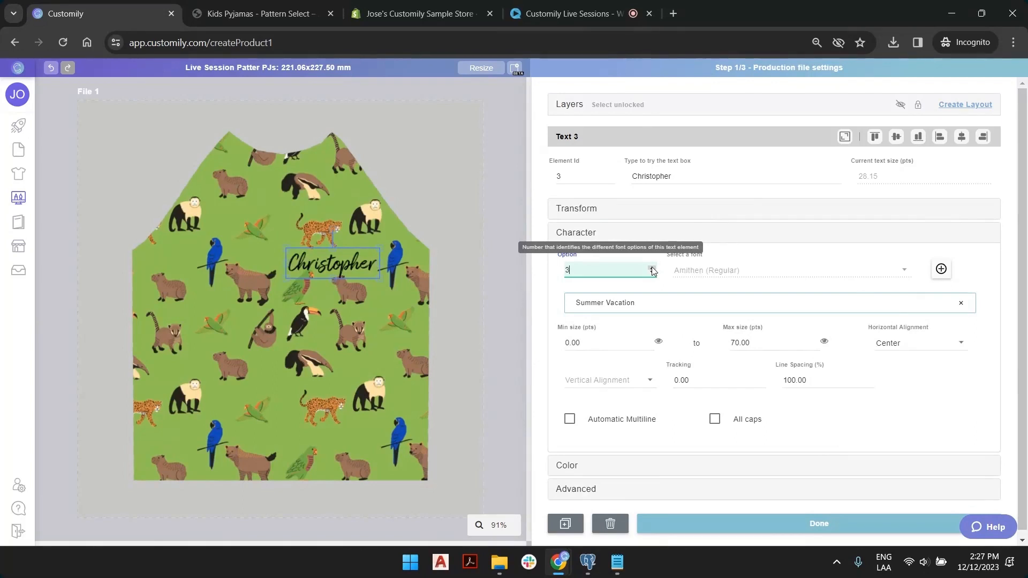
{"action": "left_click", "coordinate": [652, 268]}
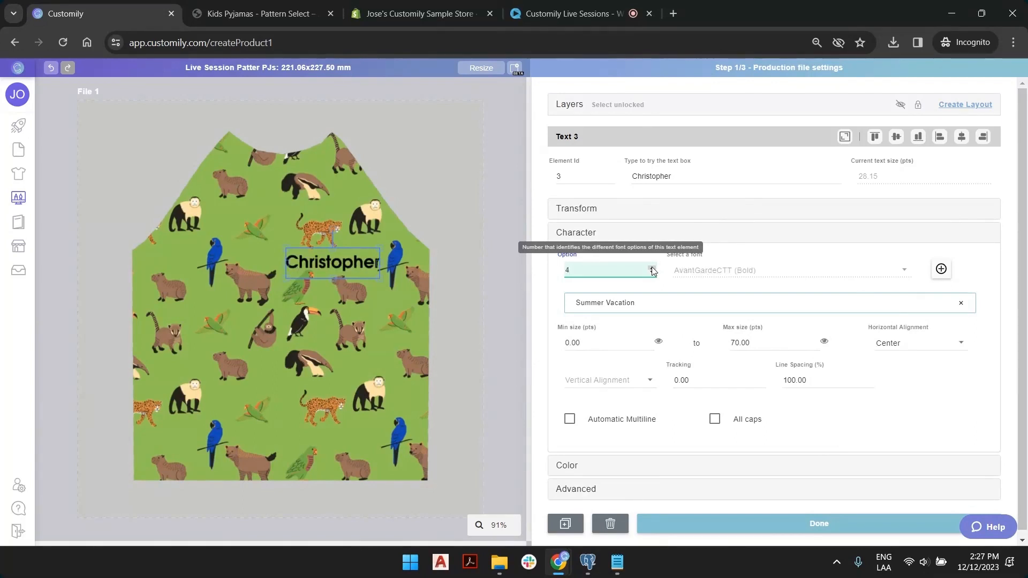
{"action": "left_click", "coordinate": [652, 268]}
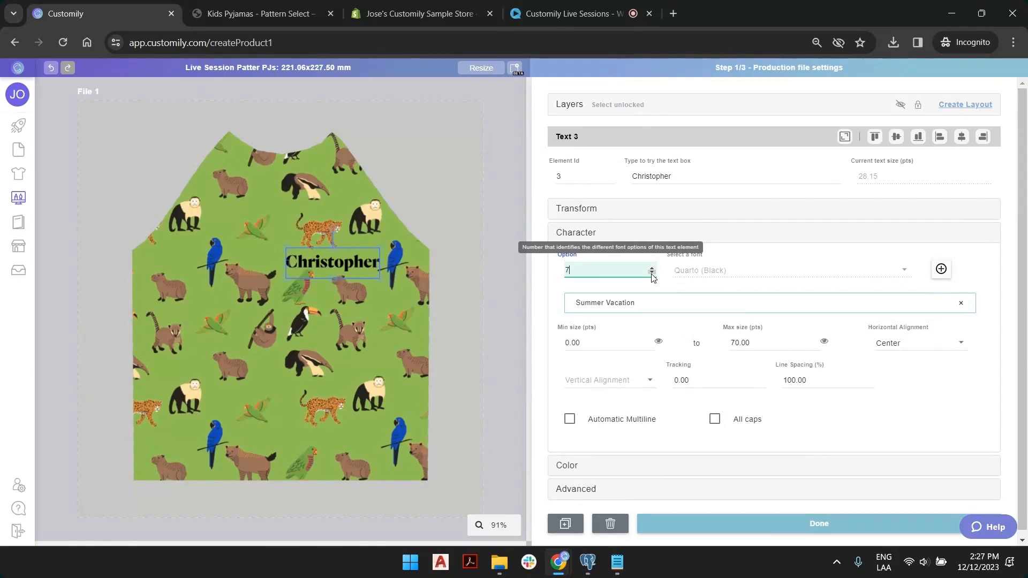
Give the name text the Demo colors (Imported) (Imported) library, previewing fill option 8 in lavender.
{"action": "left_click", "coordinate": [570, 466]}
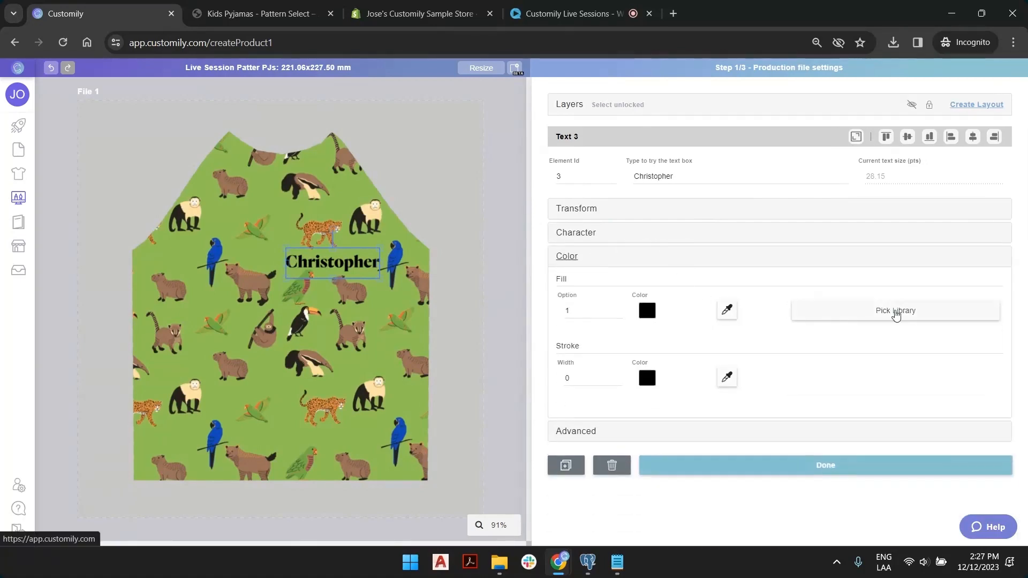
{"action": "left_click", "coordinate": [893, 312]}
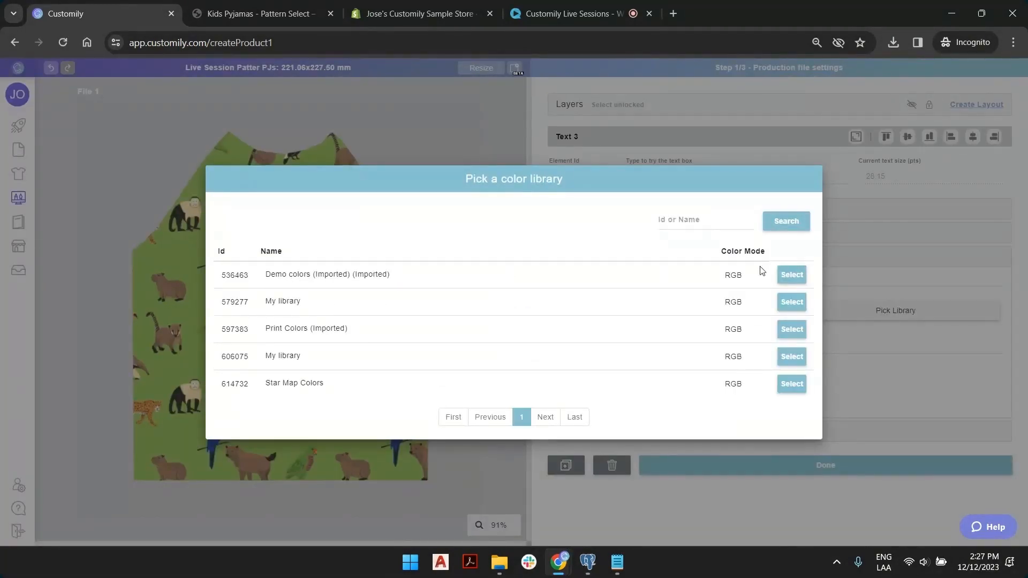
{"action": "left_click", "coordinate": [801, 274]}
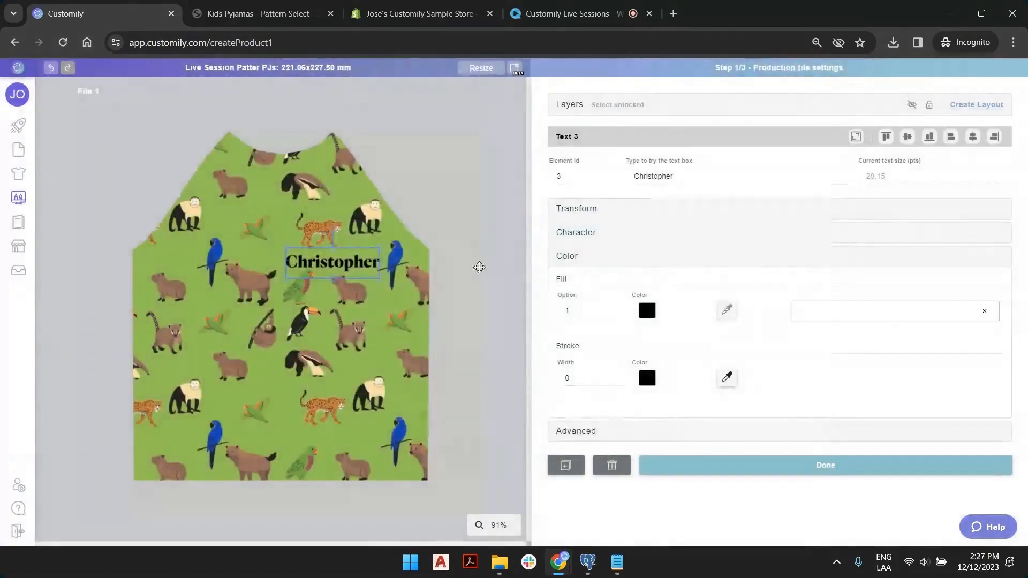
{"action": "left_click", "coordinate": [617, 310]}
{"action": "left_click", "coordinate": [617, 310]}
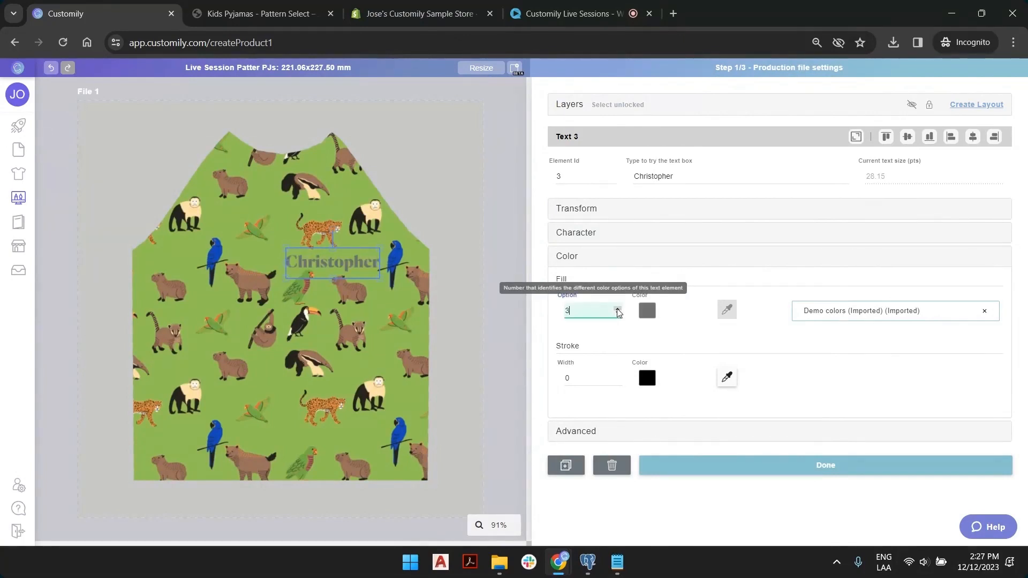
{"action": "left_click", "coordinate": [617, 309]}
{"action": "left_click", "coordinate": [618, 310]}
{"action": "left_click", "coordinate": [617, 309]}
{"action": "left_click", "coordinate": [617, 310]}
{"action": "left_click", "coordinate": [617, 309]}
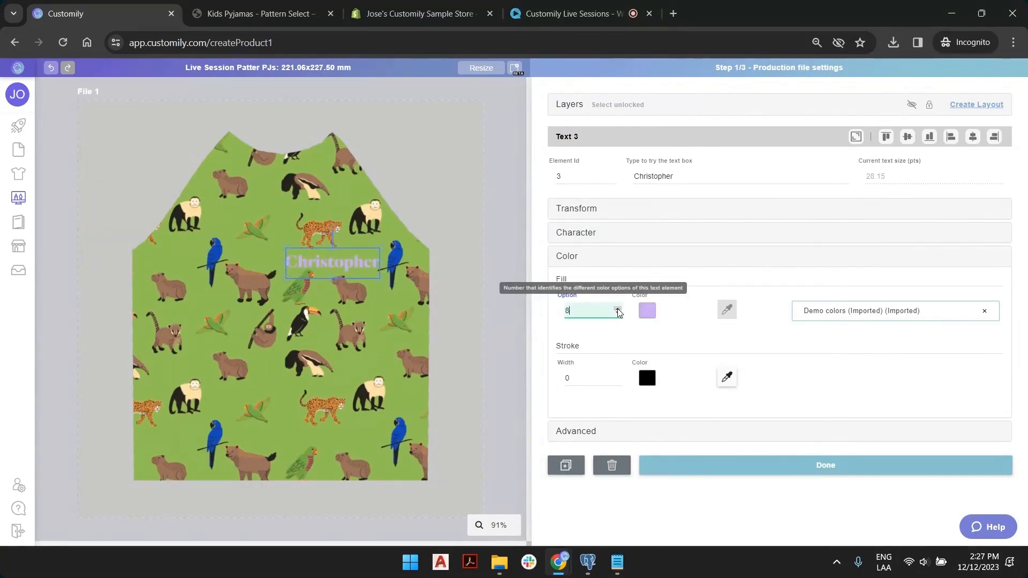
Rename File 1's Text 3 layer to 'Type your Name' and deselect it.
{"action": "left_click", "coordinate": [569, 104]}
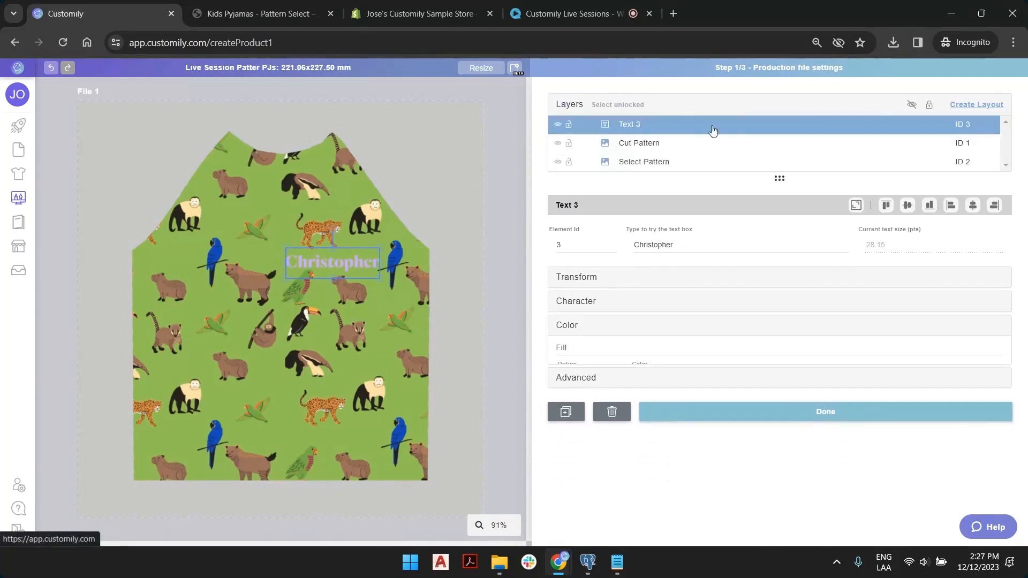
{"action": "left_click", "coordinate": [713, 130]}
{"action": "double_click", "coordinate": [637, 123]}
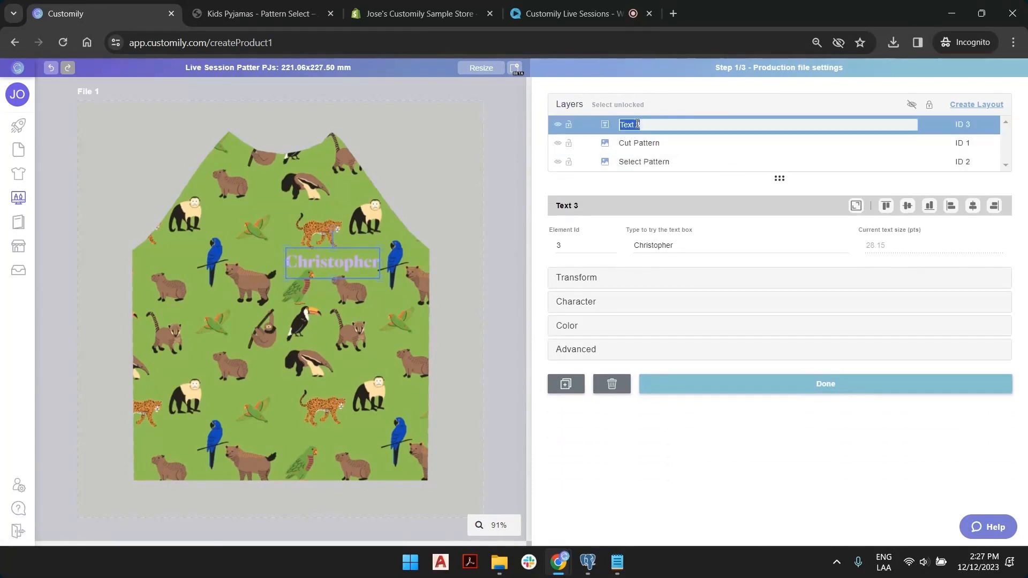
{"action": "type", "text": "Type your Name"}
{"action": "key", "text": "Return"}
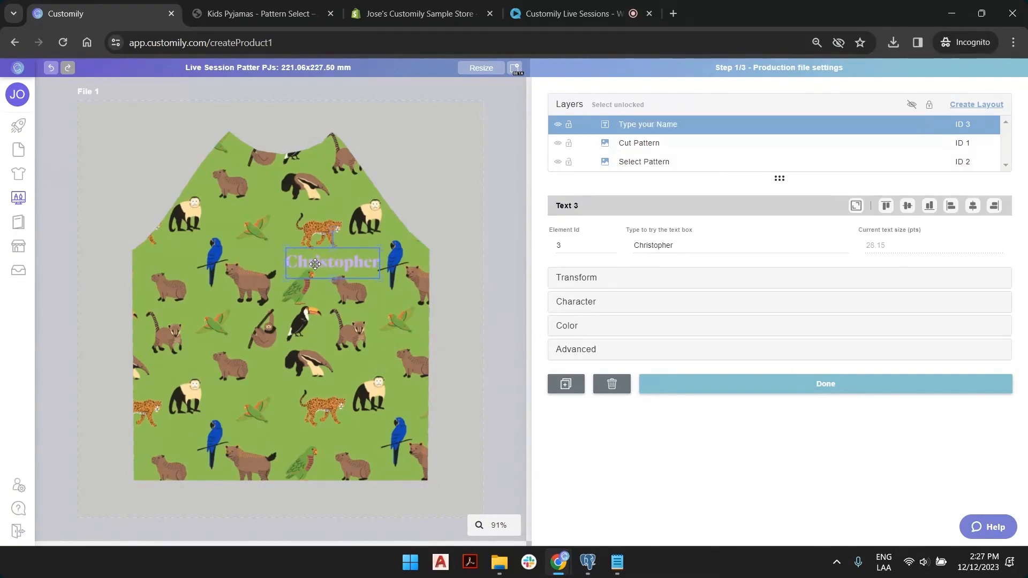
{"action": "left_click", "coordinate": [496, 198]}
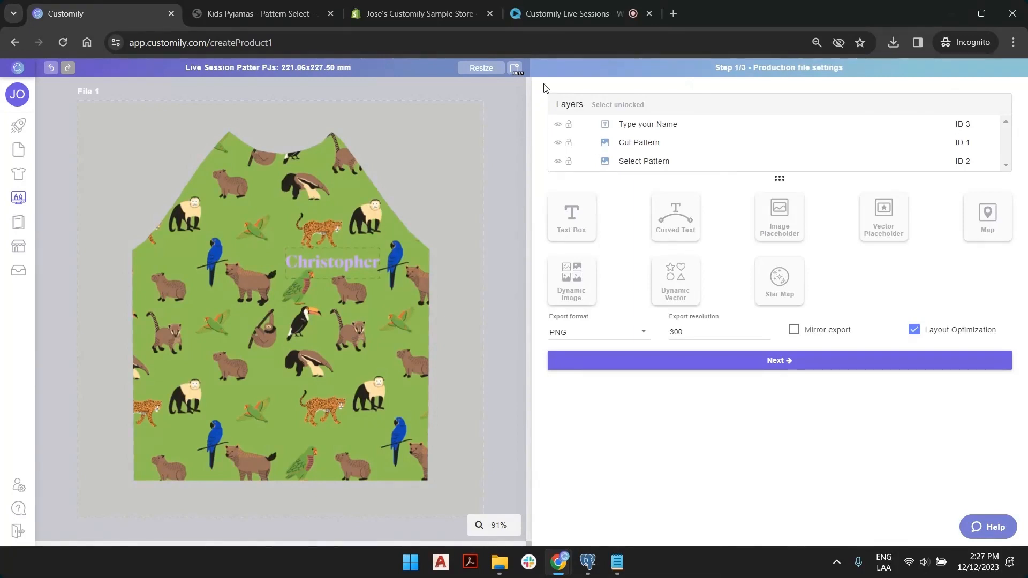
{"action": "left_click", "coordinate": [663, 130]}
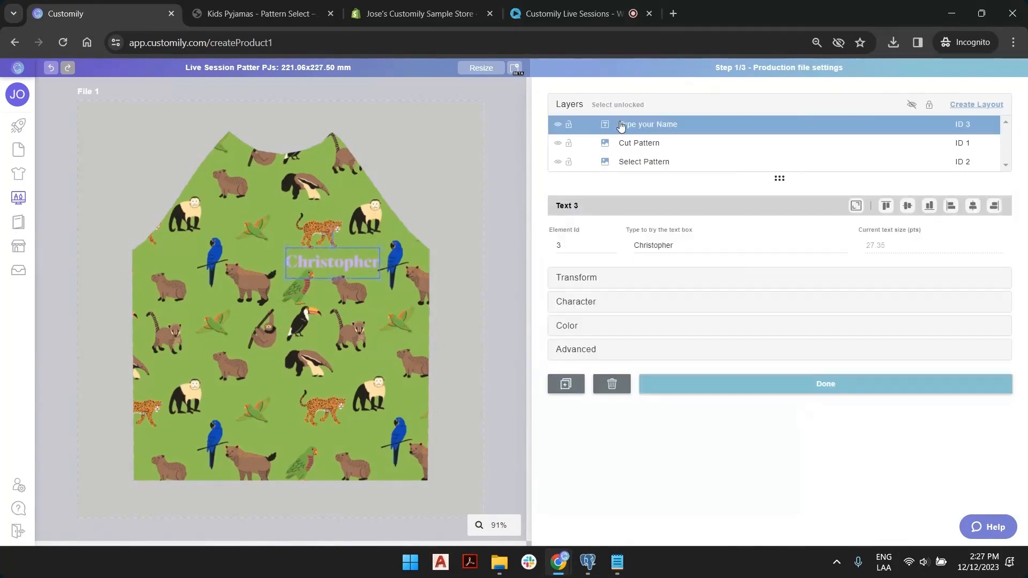
{"action": "left_click", "coordinate": [490, 122]}
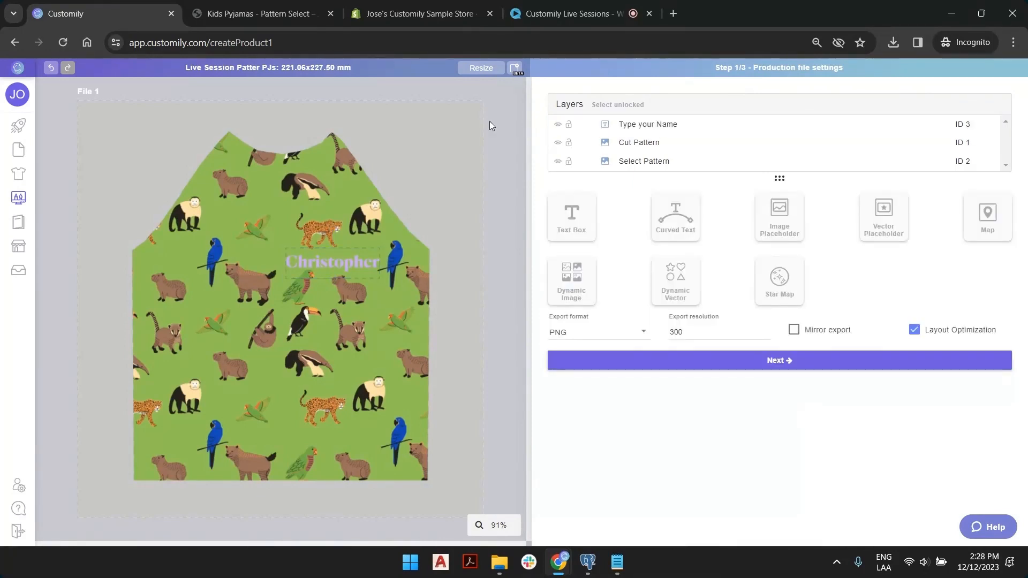
Create a new File 2 page sized 2468 × 3717 px to match the sleeves image.
{"action": "left_click", "coordinate": [515, 68]}
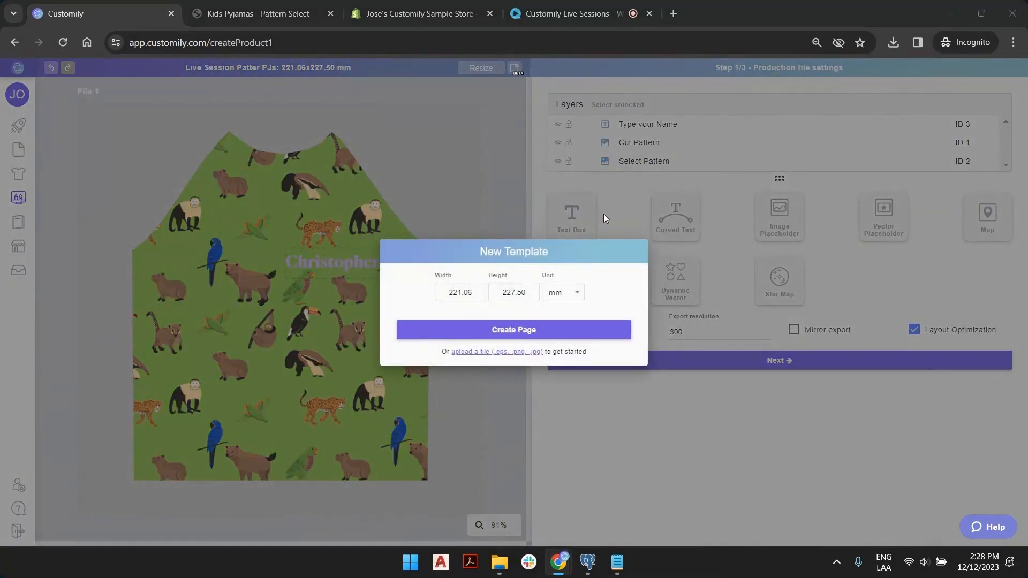
{"action": "key", "text": "alt+Tab"}
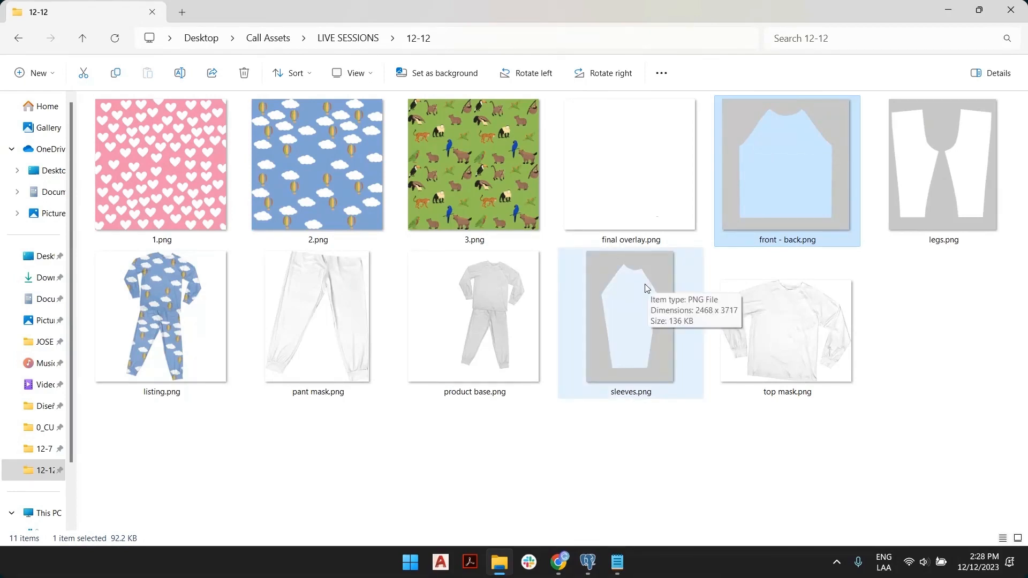
{"action": "key", "text": "alt+Tab"}
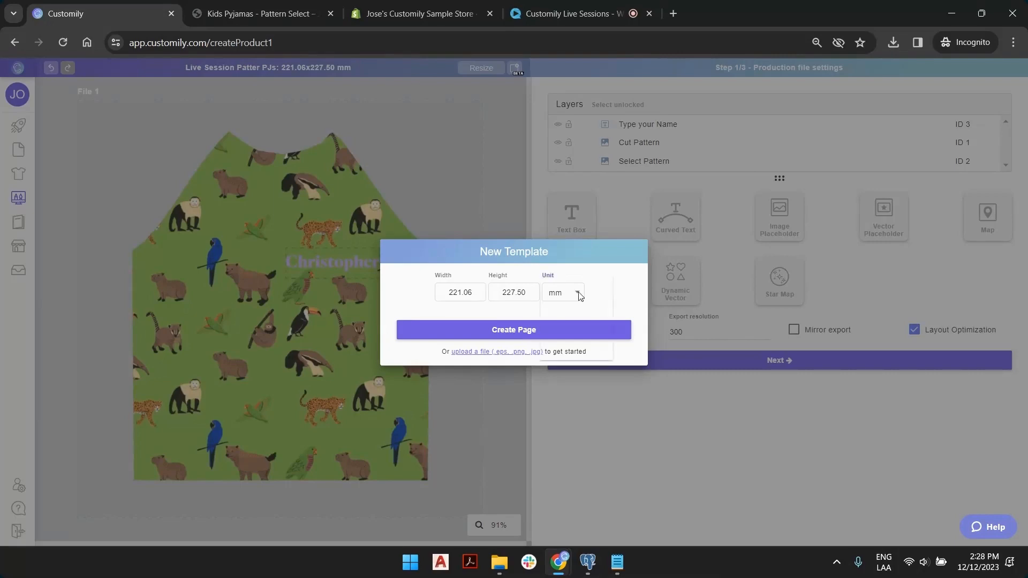
{"action": "left_click", "coordinate": [578, 292]}
{"action": "left_click", "coordinate": [574, 345]}
{"action": "left_click_drag", "start_coordinate": [452, 292], "coordinate": [355, 287]}
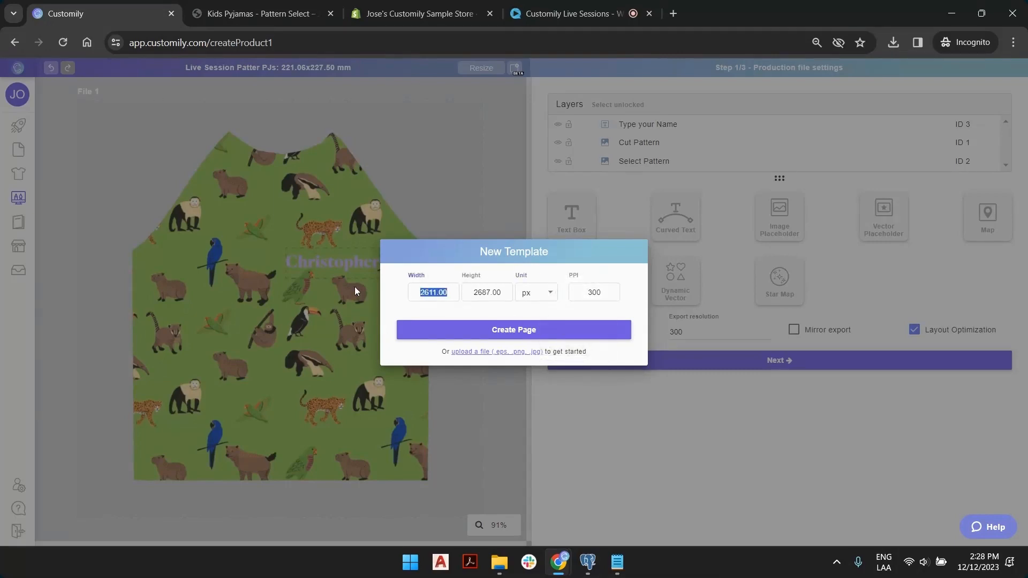
{"action": "type", "text": "2468"}
{"action": "key", "text": "Tab"}
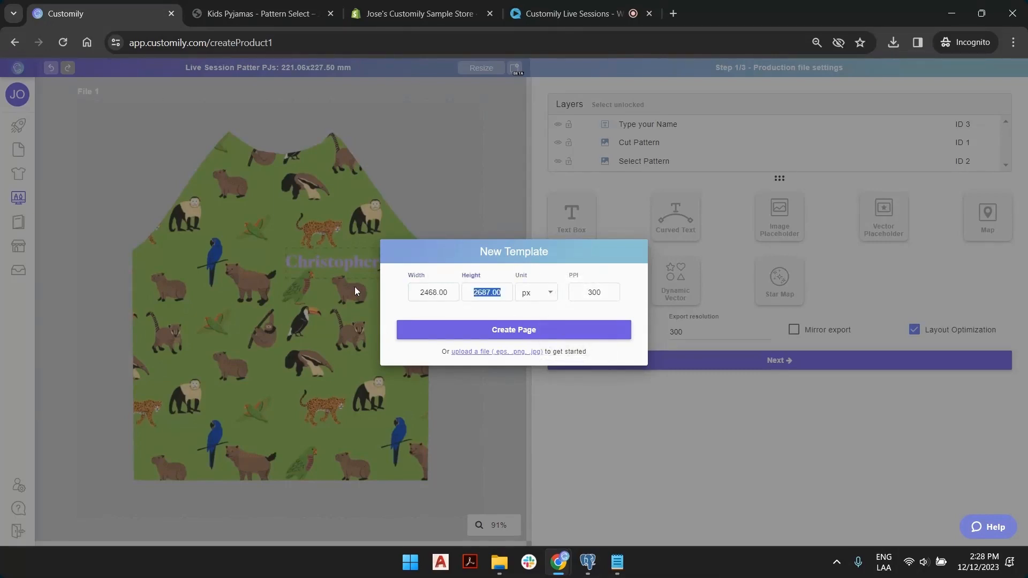
{"action": "key", "text": "alt+Tab"}
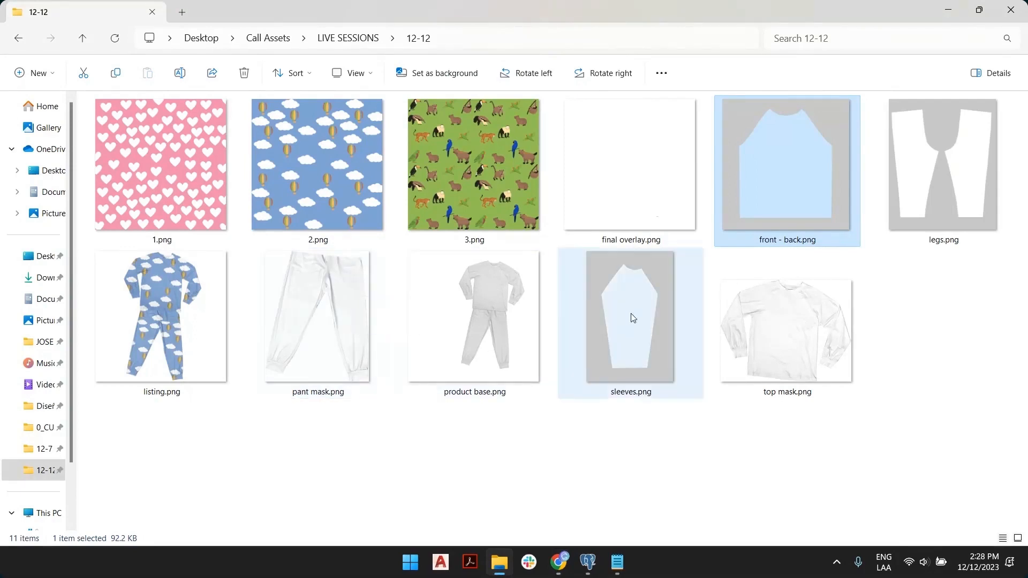
{"action": "mouse_move", "coordinate": [633, 318]}
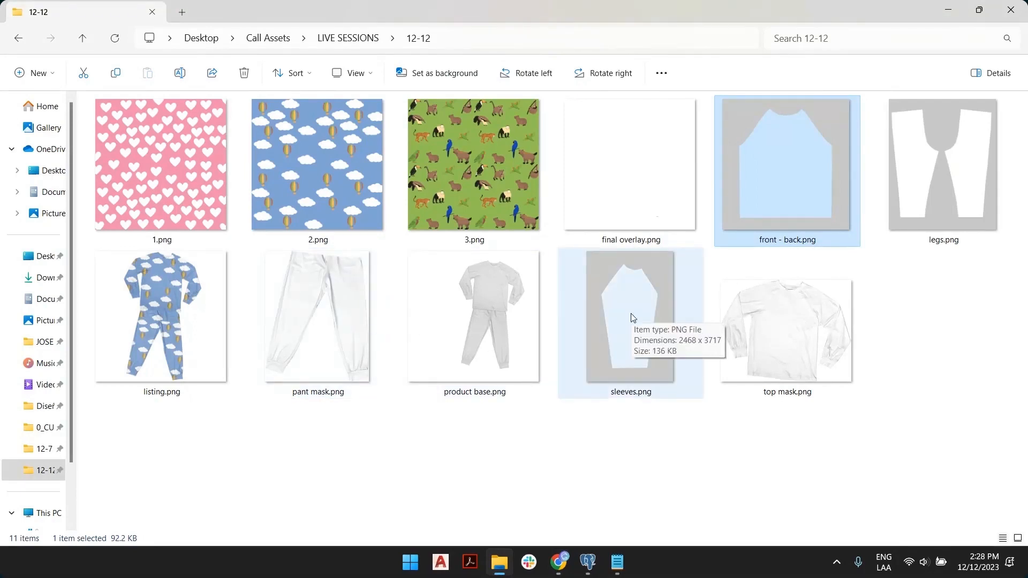
{"action": "key", "text": "alt+Tab"}
{"action": "type", "text": "3"}
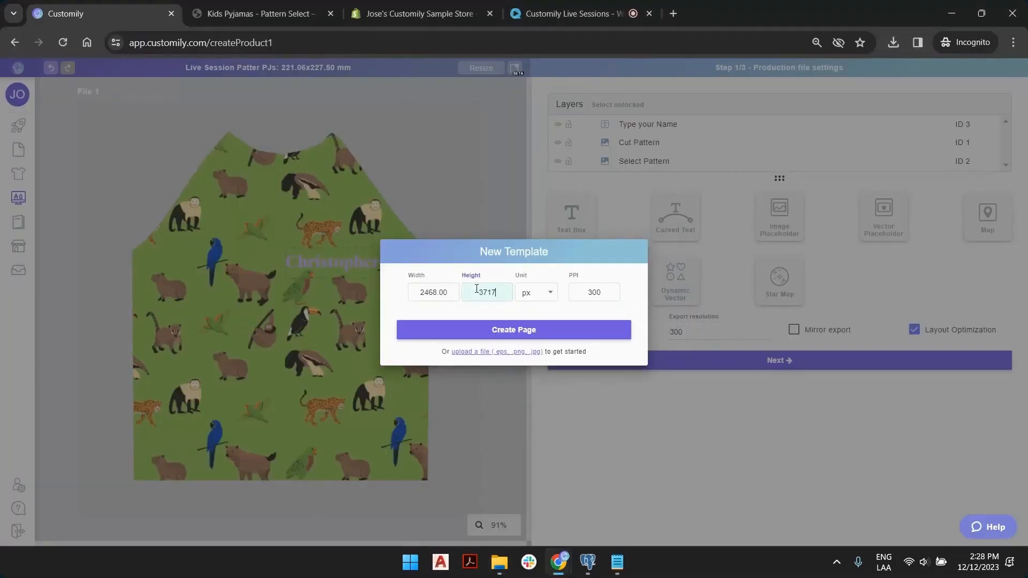
{"action": "type", "text": "717"}
{"action": "left_click", "coordinate": [499, 330]}
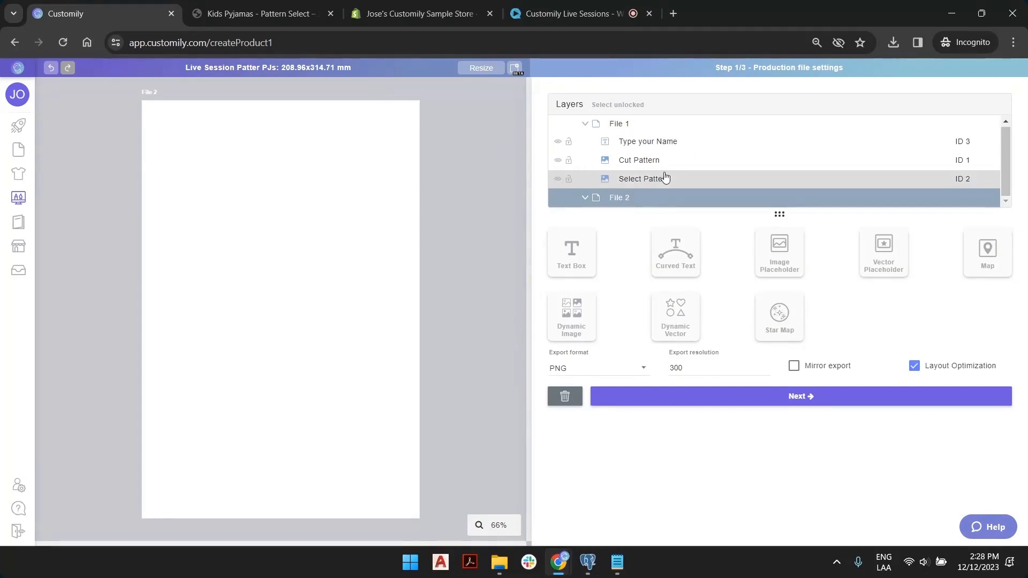
Add a sleeves.png dynamic image named Cut Pattern, then add a second empty image element.
{"action": "left_click", "coordinate": [584, 326]}
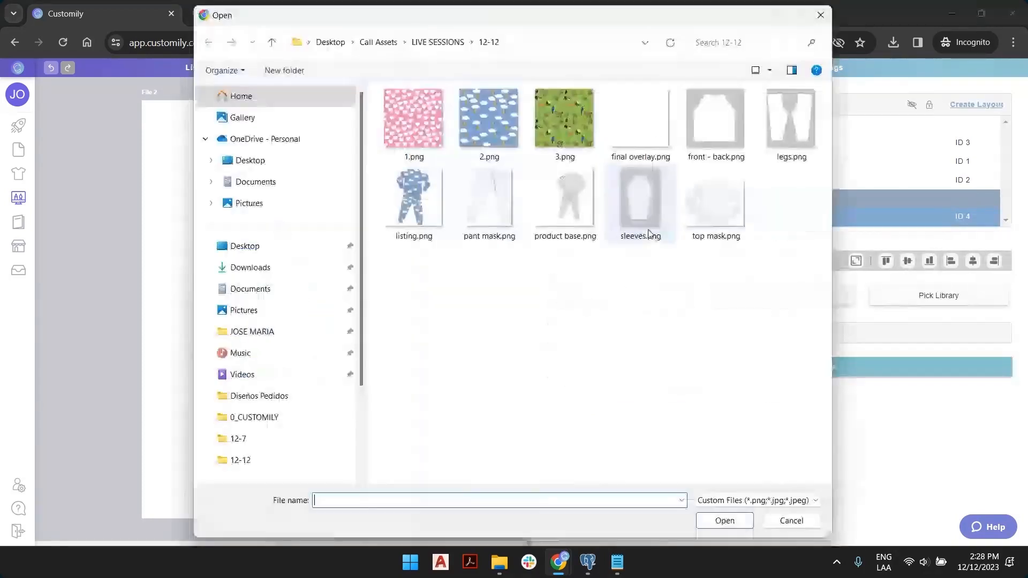
{"action": "double_click", "coordinate": [631, 207]}
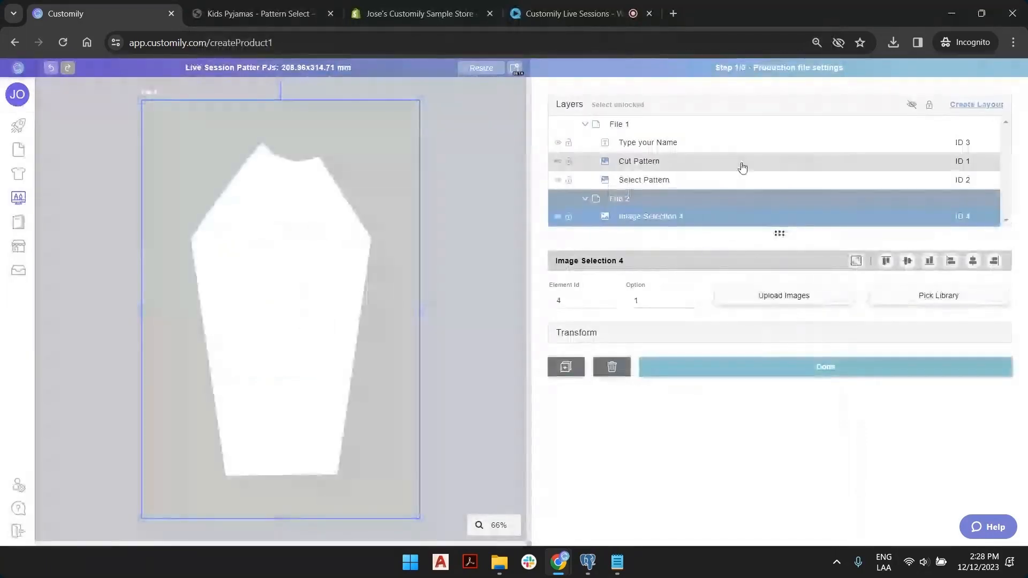
{"action": "double_click", "coordinate": [675, 217]}
{"action": "type", "text": "Cut Pattern"}
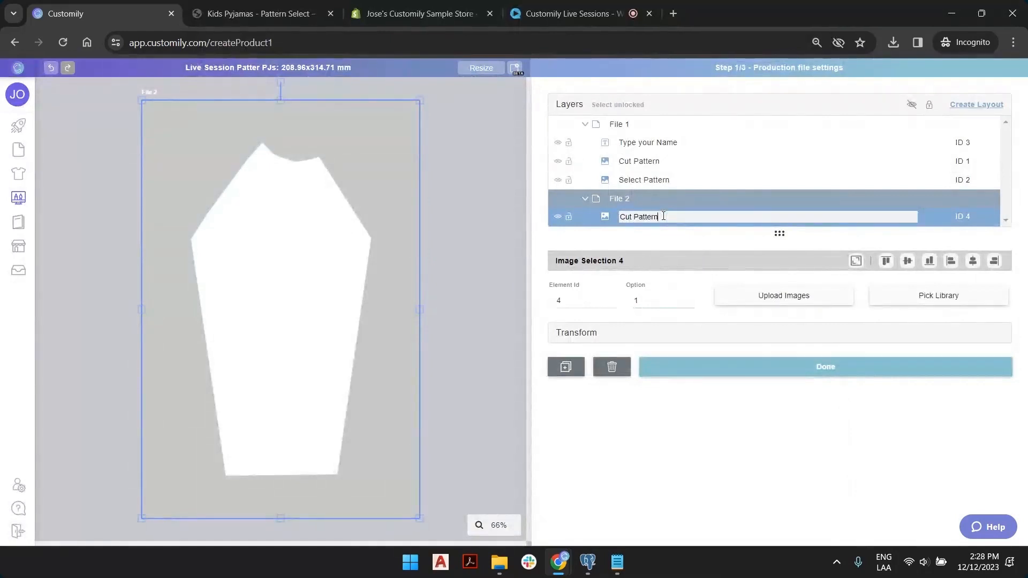
{"action": "key", "text": "Return"}
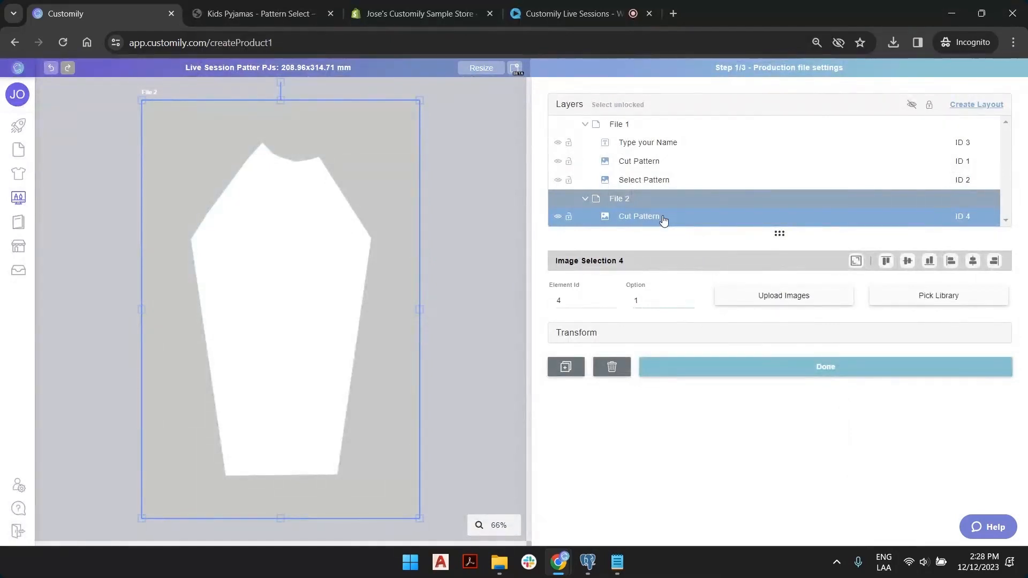
{"action": "left_click", "coordinate": [452, 166]}
{"action": "left_click", "coordinate": [573, 338]}
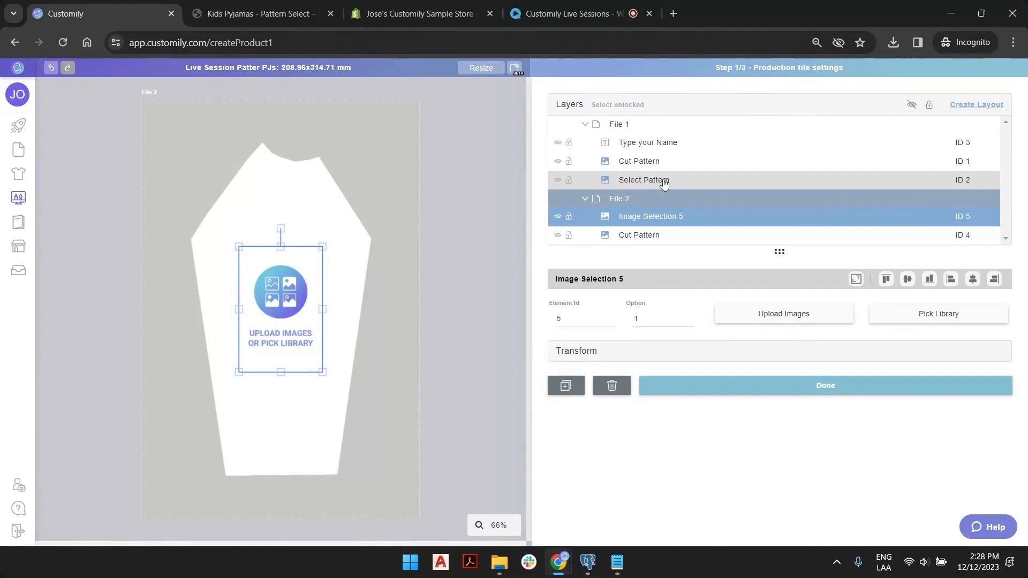
Upload patterns 1.png, 2.png and 3.png into the new image element.
{"action": "left_click", "coordinate": [741, 318]}
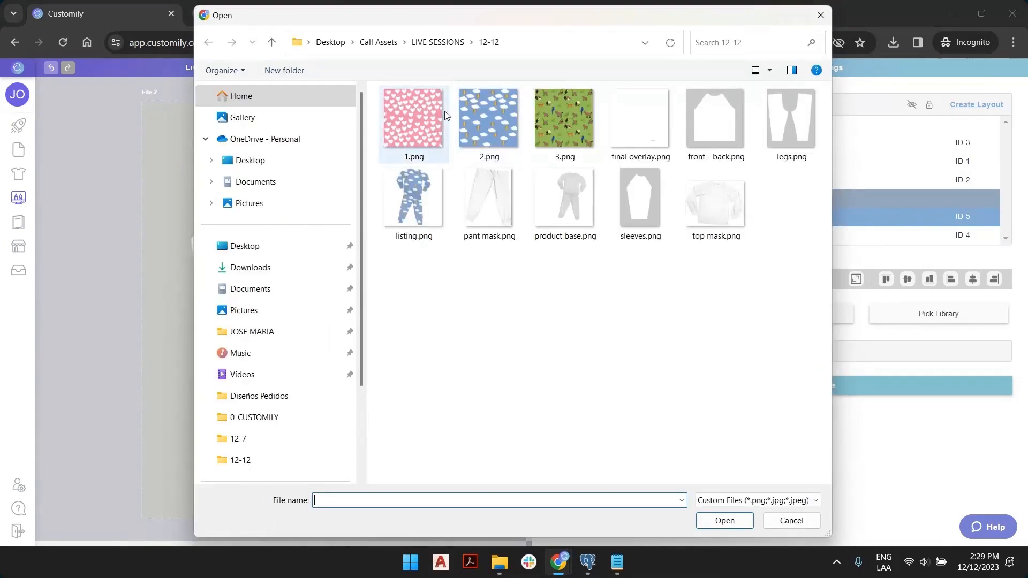
{"action": "left_click", "coordinate": [413, 121]}
{"action": "left_click", "coordinate": [563, 118], "text": "shift"}
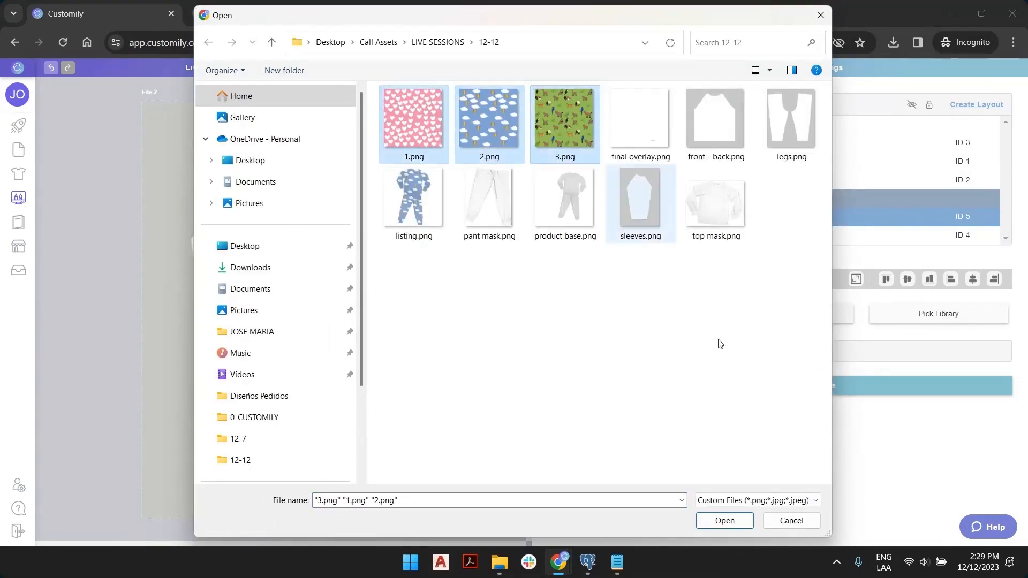
{"action": "left_click", "coordinate": [723, 522]}
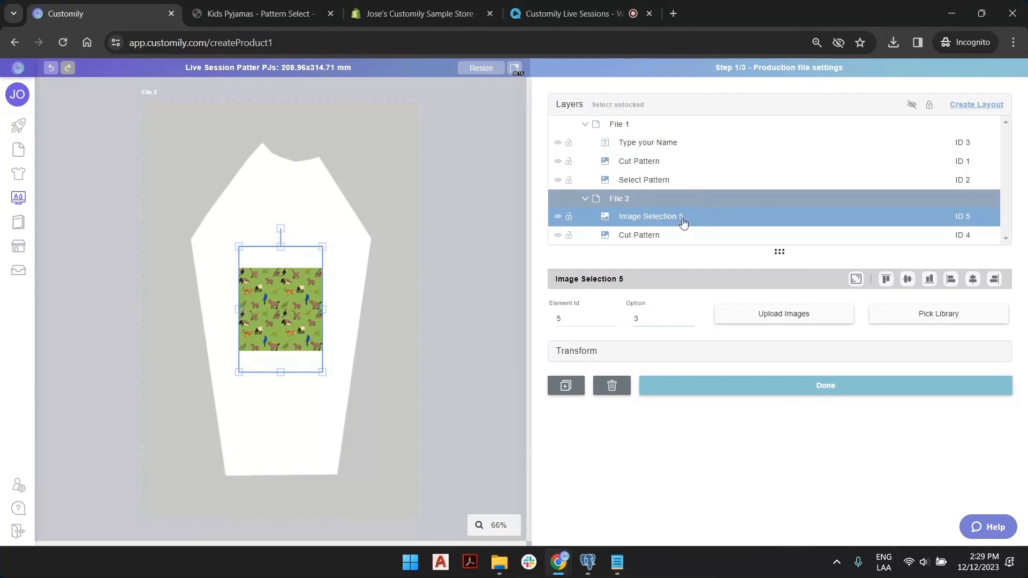
Set the image's Element Id to 2, matching File 1's Select Pattern.
{"action": "left_click", "coordinate": [645, 181]}
{"action": "left_click", "coordinate": [648, 217]}
{"action": "left_click", "coordinate": [664, 182]}
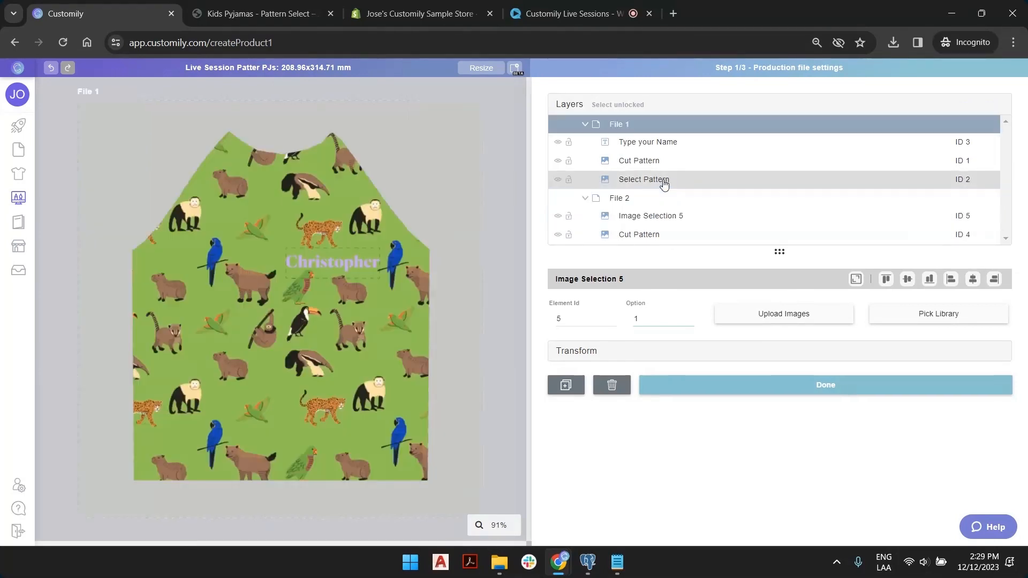
{"action": "left_click", "coordinate": [662, 220]}
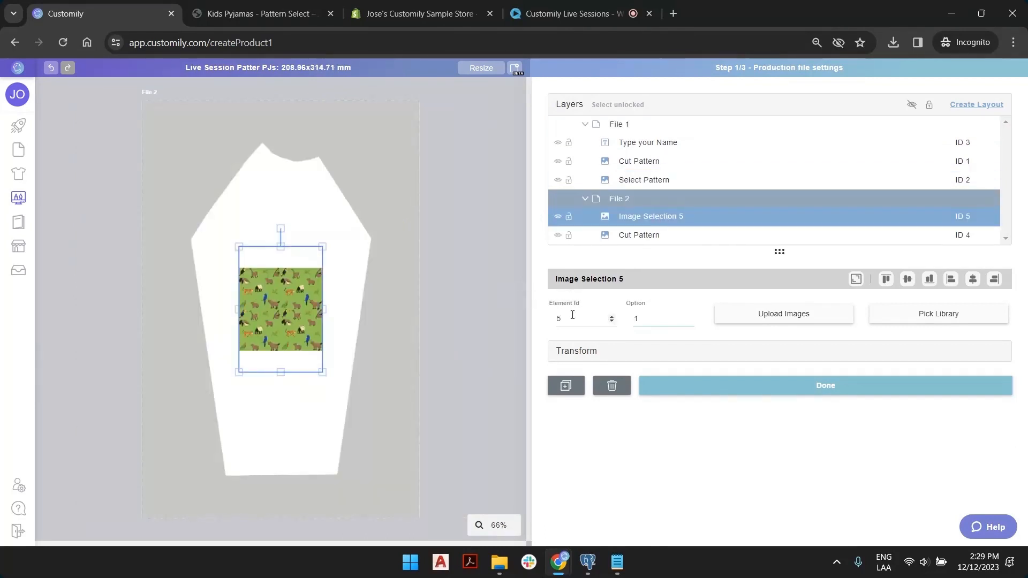
{"action": "left_click", "coordinate": [612, 321]}
Move the pattern layer below Cut Pattern and rename it Select Pattern.
{"action": "left_click_drag", "start_coordinate": [652, 221], "coordinate": [656, 237]}
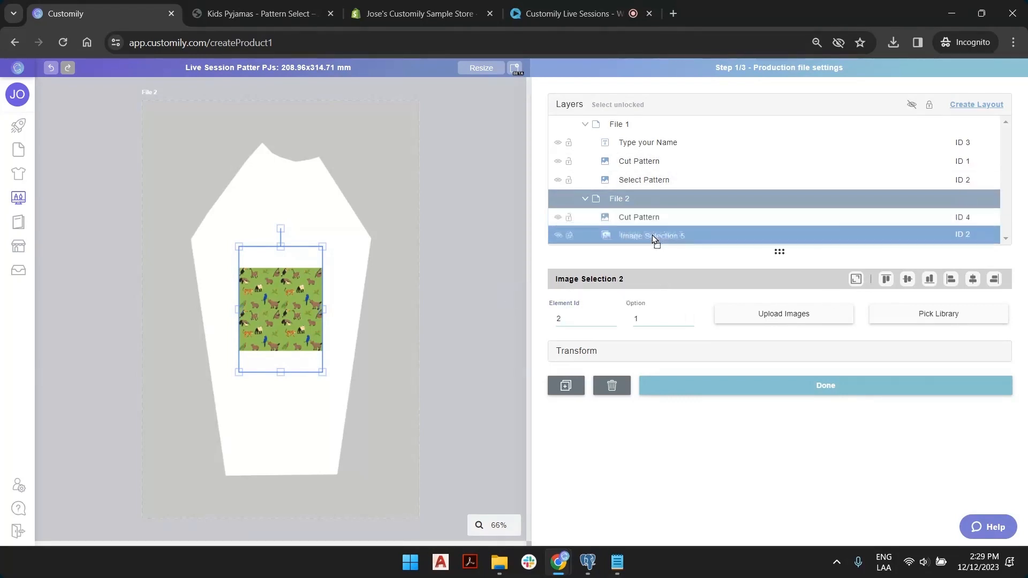
{"action": "double_click", "coordinate": [661, 236]}
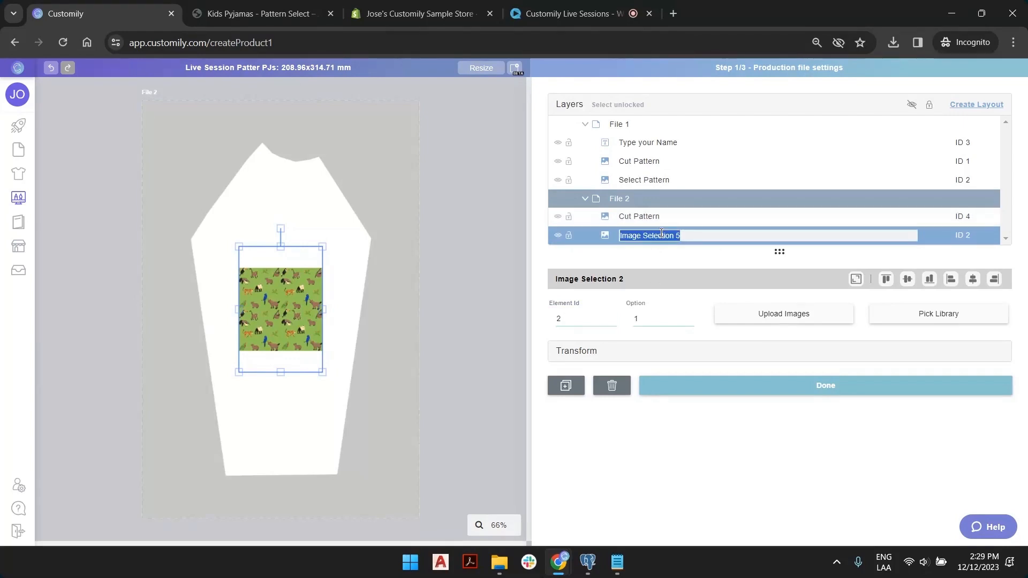
{"action": "type", "text": "Select Pattern"}
{"action": "key", "text": "Return"}
Enlarge and vertically centre the animal pattern until it covers the whole sleeve shape.
{"action": "left_click", "coordinate": [257, 14]}
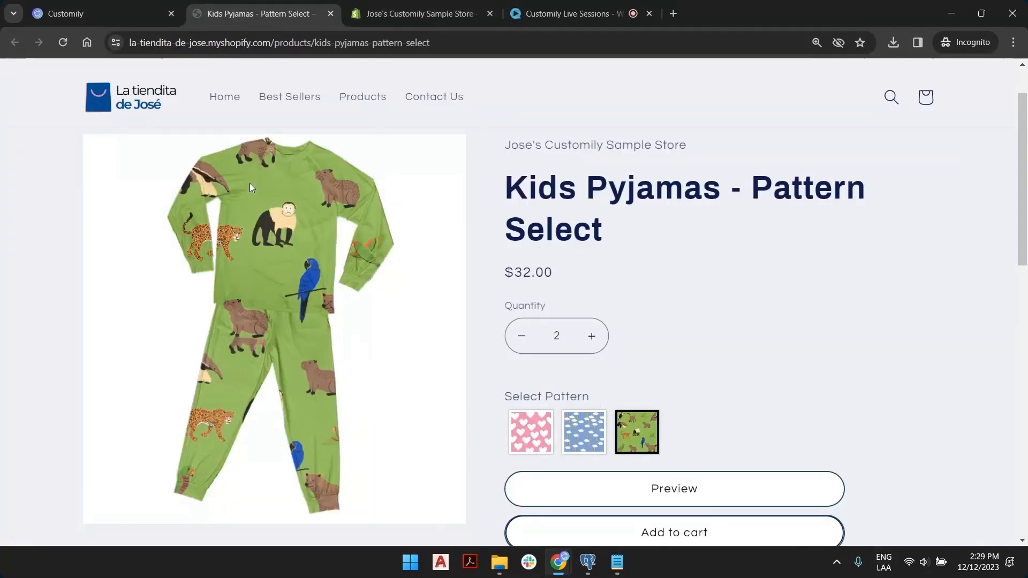
{"action": "left_click", "coordinate": [124, 13]}
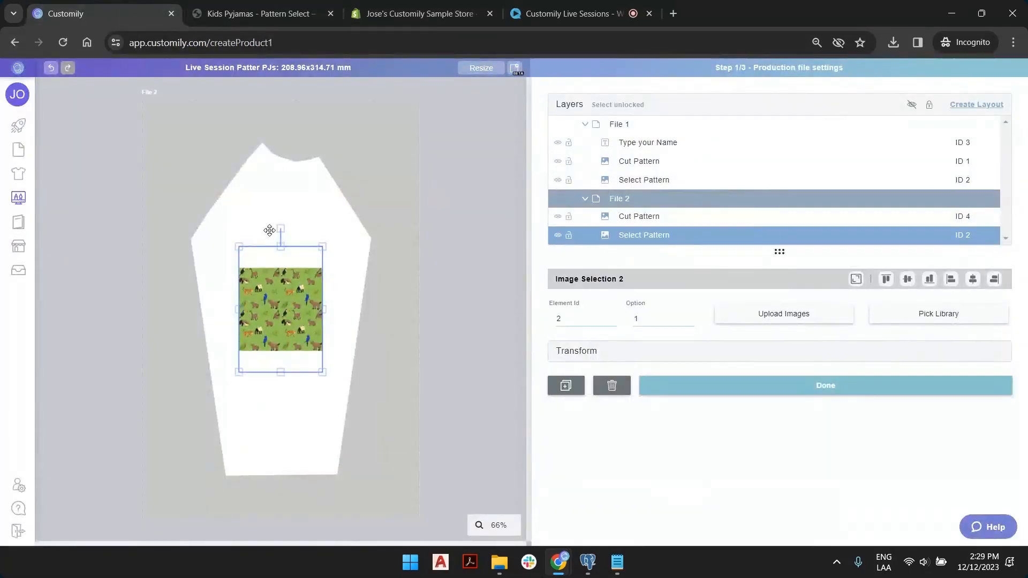
{"action": "left_click_drag", "start_coordinate": [239, 246], "coordinate": [189, 172]}
{"action": "left_click_drag", "start_coordinate": [323, 171], "coordinate": [395, 120]}
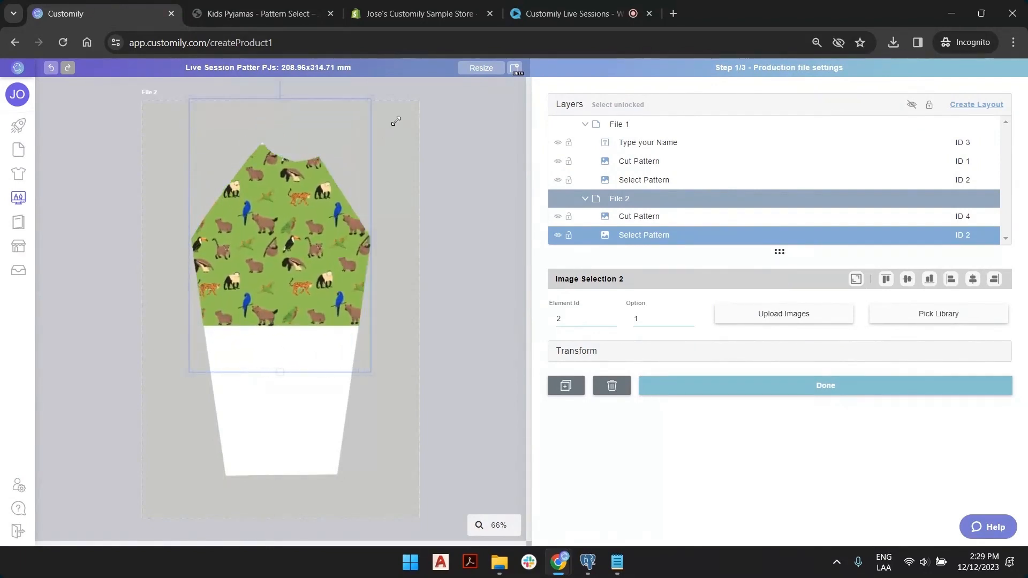
{"action": "left_click_drag", "start_coordinate": [370, 373], "coordinate": [463, 508]}
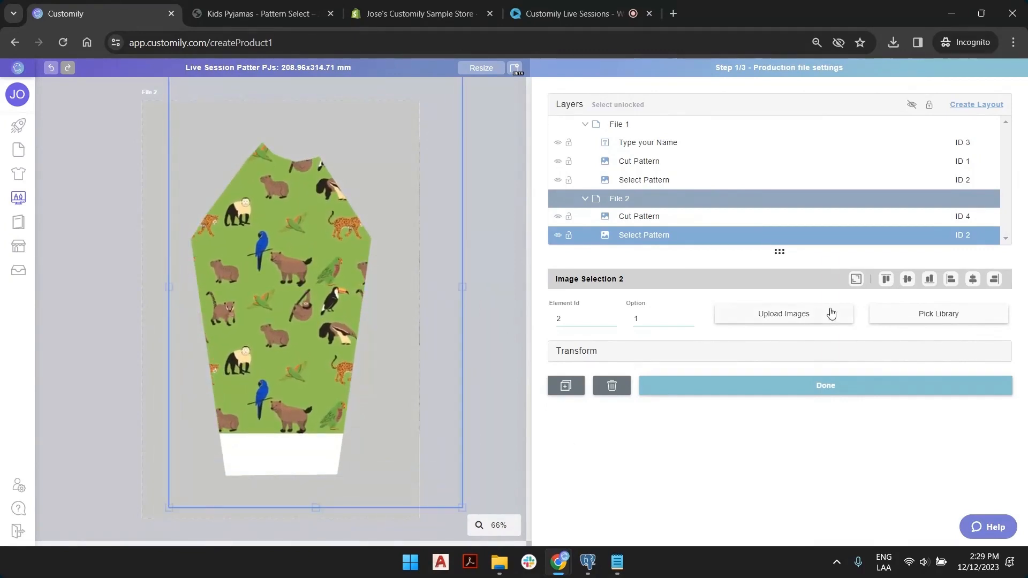
{"action": "left_click", "coordinate": [908, 279]}
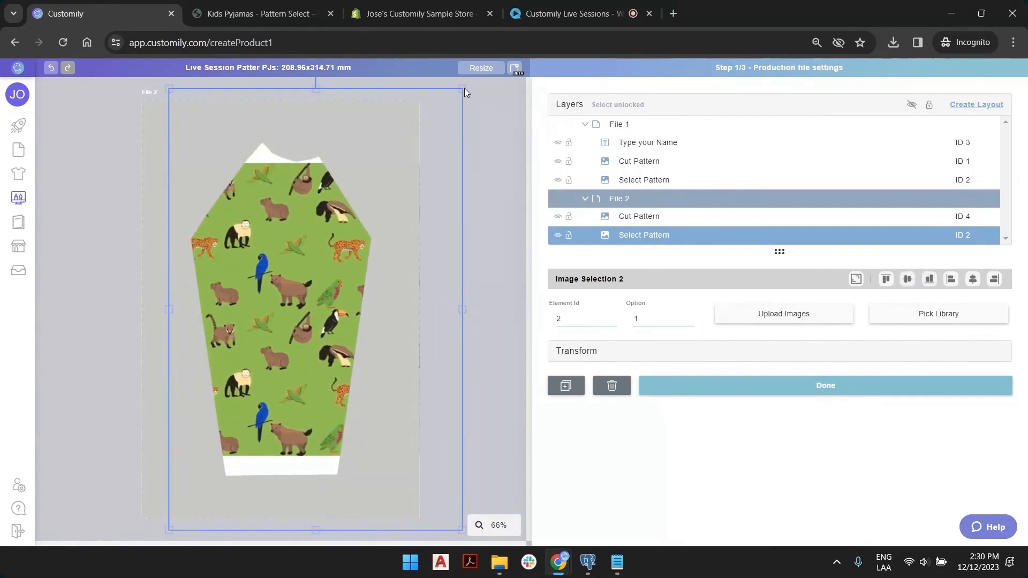
{"action": "left_click_drag", "start_coordinate": [461, 90], "coordinate": [484, 56]}
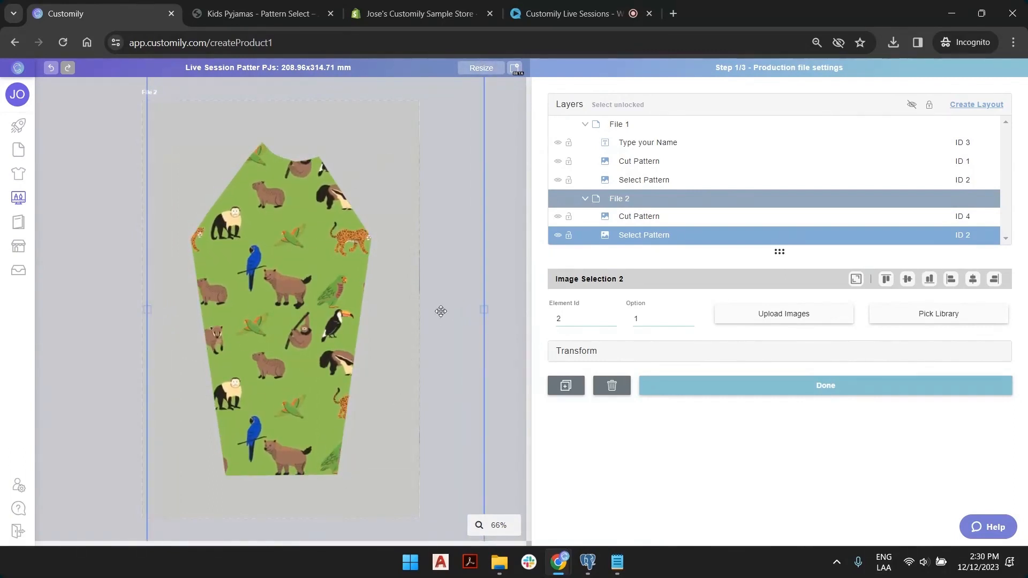
{"action": "left_click", "coordinate": [511, 232]}
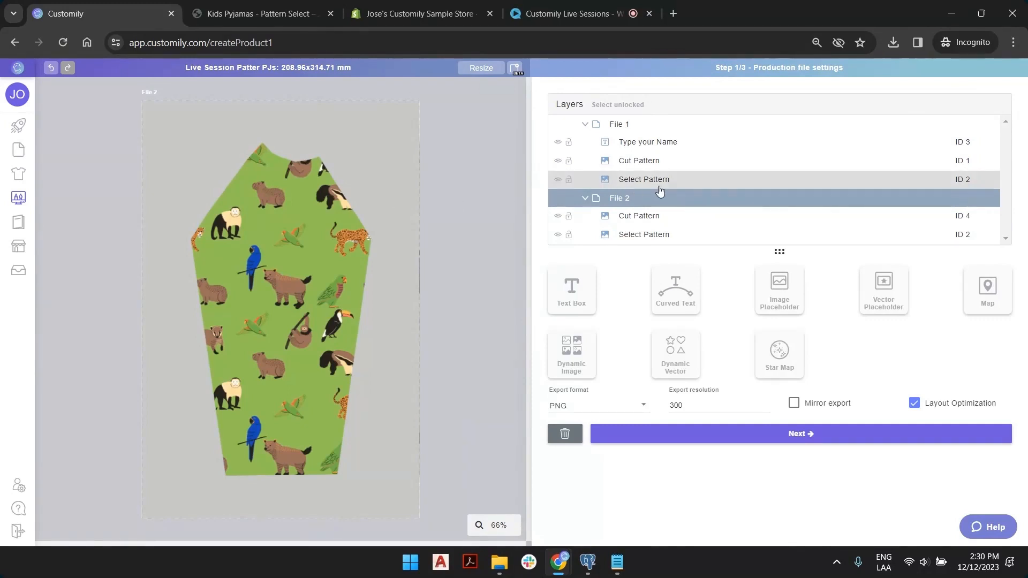
Check legs.png's pixel dimensions in File Explorer for the third production file.
{"action": "left_click", "coordinate": [516, 66]}
{"action": "key", "text": "alt+Tab"}
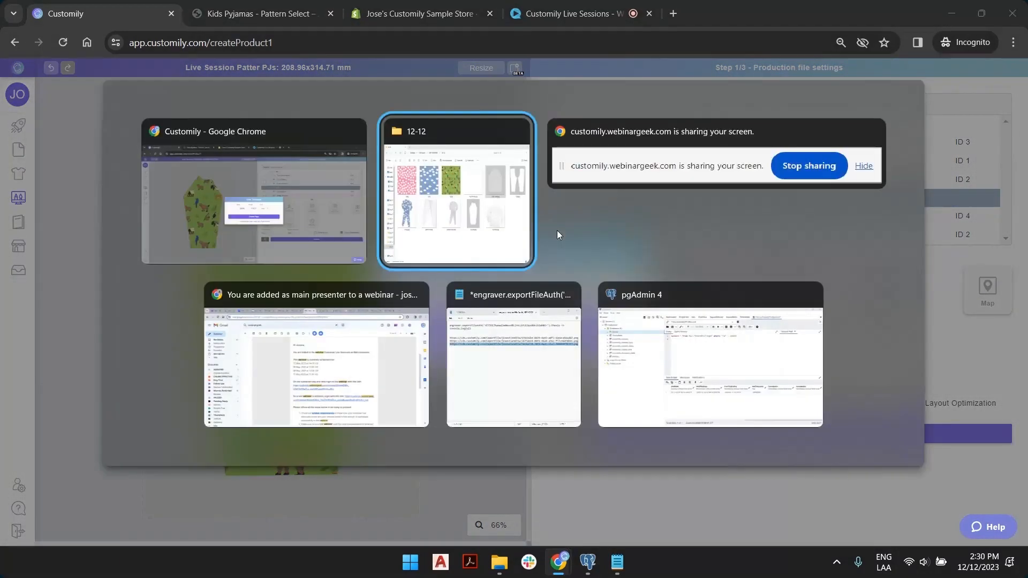
{"action": "left_click", "coordinate": [928, 169]}
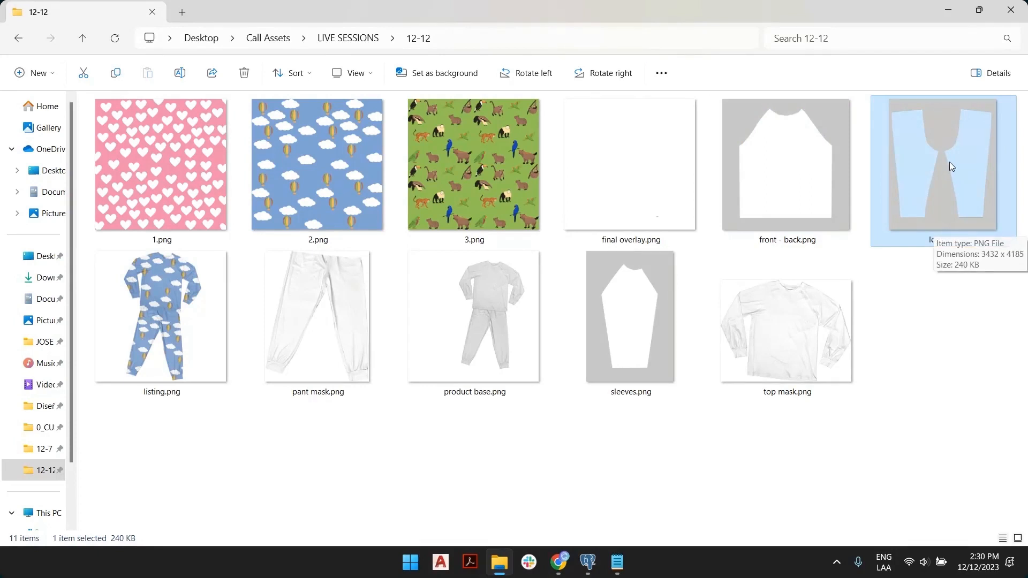
{"action": "key", "text": "alt+Tab"}
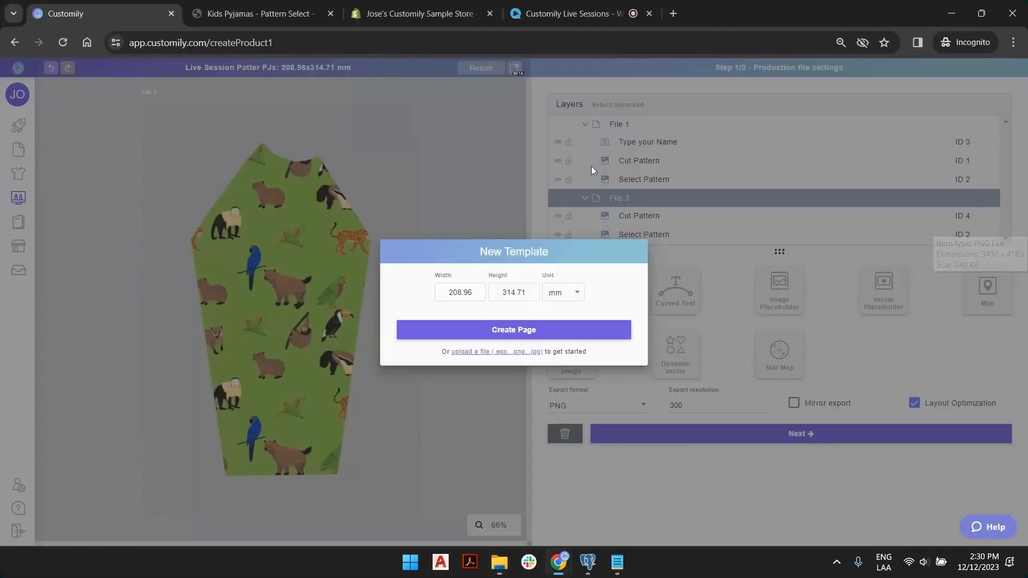
Create a blank File 3 page sized 3432 × 4185 px.
{"action": "left_click", "coordinate": [572, 293]}
{"action": "left_click", "coordinate": [566, 344]}
{"action": "double_click", "coordinate": [434, 293]}
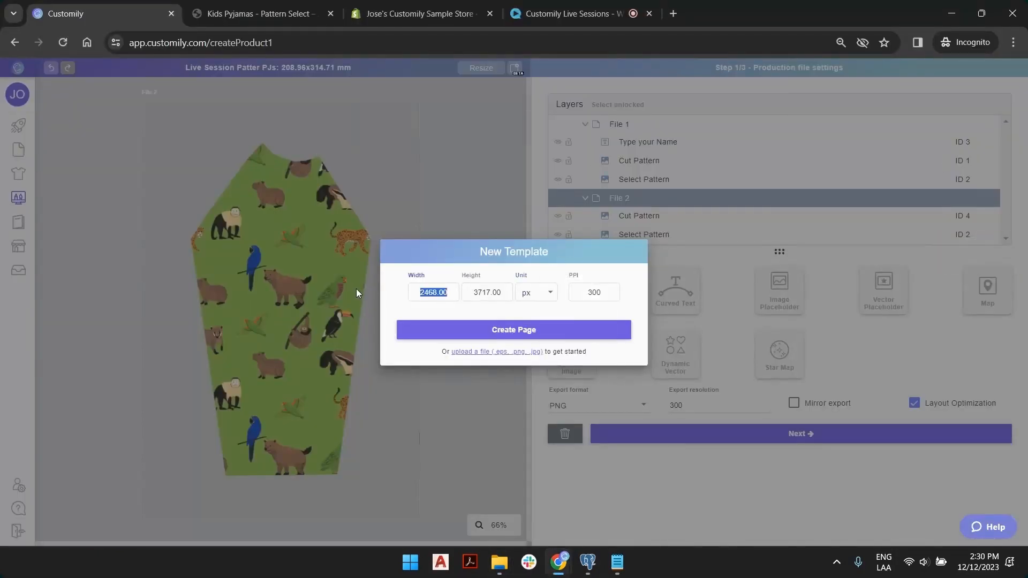
{"action": "type", "text": "3432"}
{"action": "double_click", "coordinate": [472, 288]}
{"action": "key", "text": "alt+Tab"}
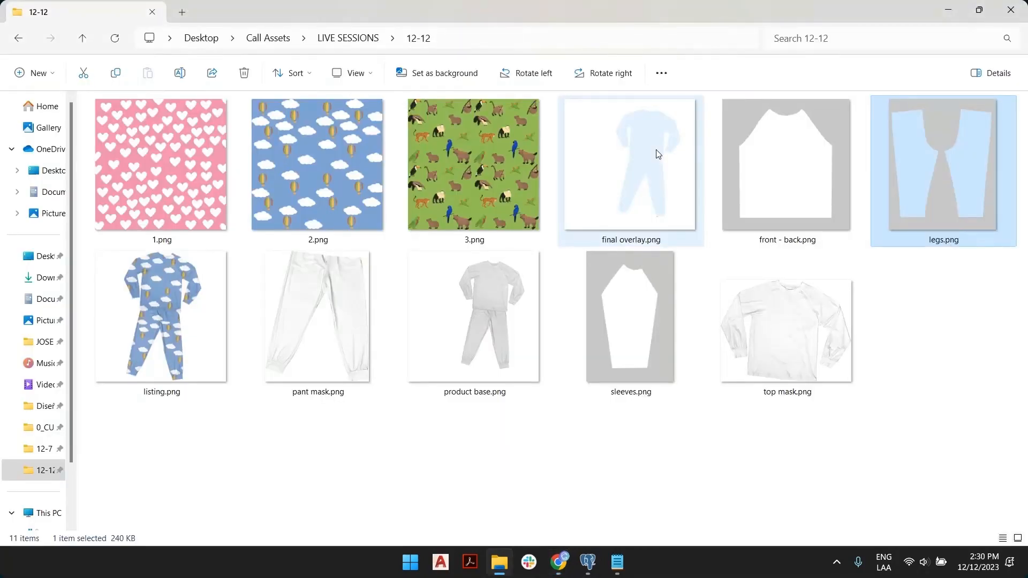
{"action": "mouse_move", "coordinate": [927, 157]}
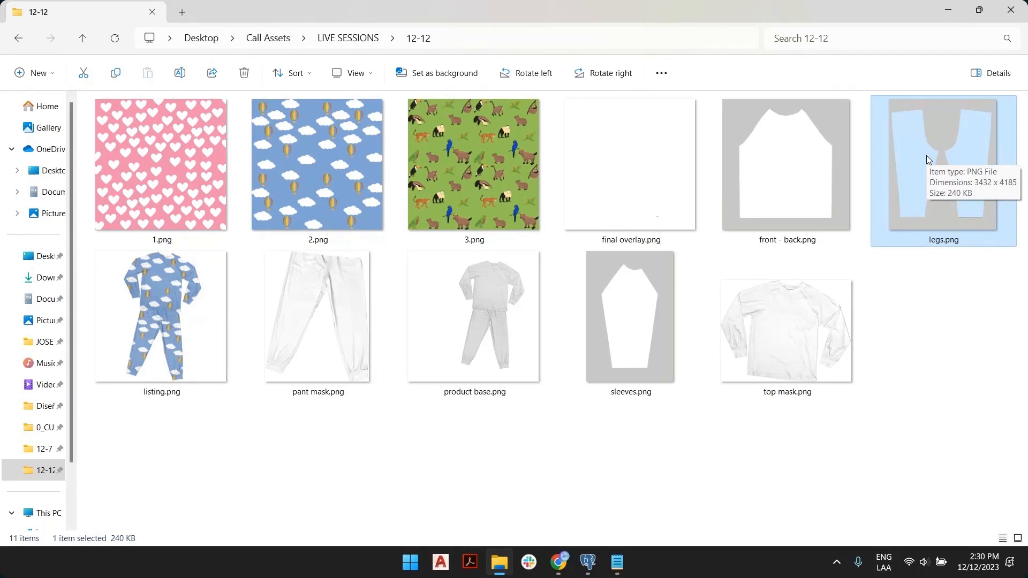
{"action": "key", "text": "alt+Tab"}
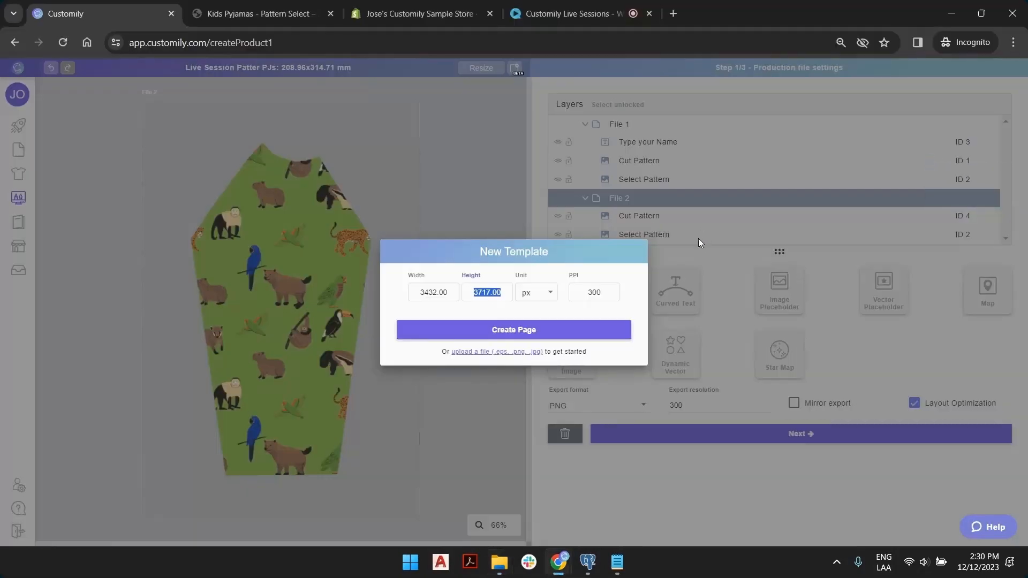
{"action": "type", "text": "4185"}
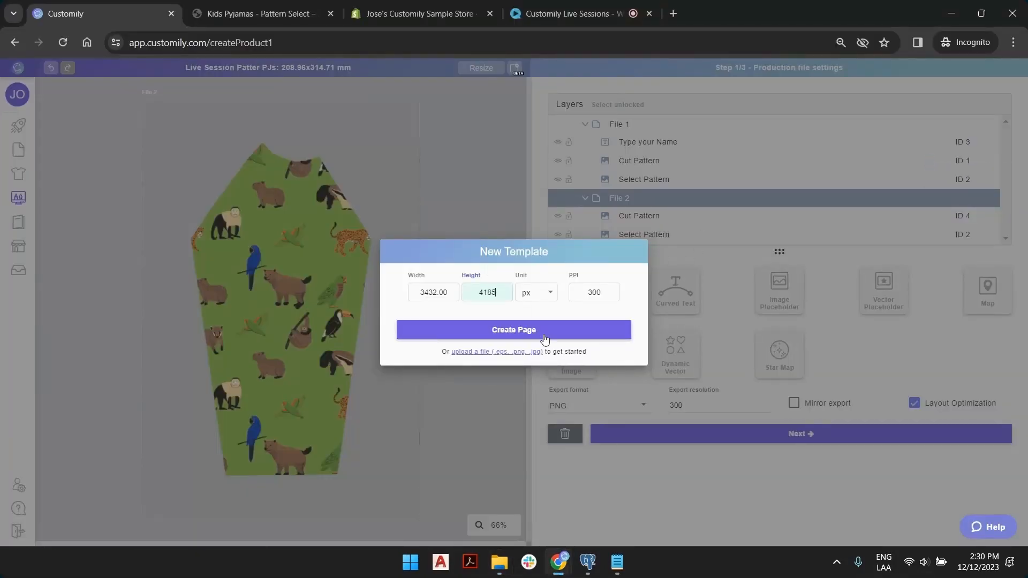
{"action": "left_click", "coordinate": [545, 339]}
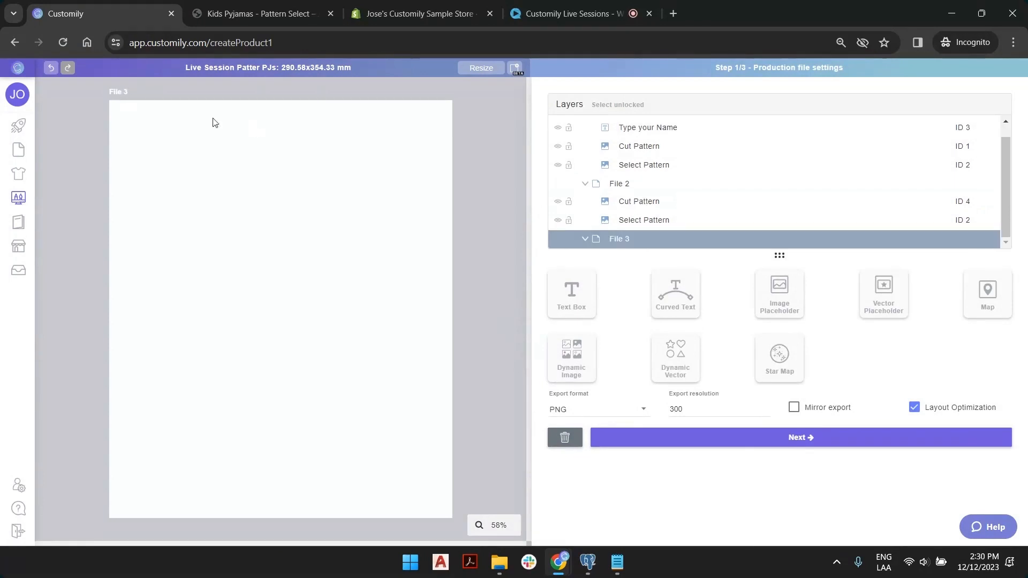
Add a legs.png dynamic image stretched to fill File 3 and name it Cut Pattern.
{"action": "left_click", "coordinate": [592, 364]}
{"action": "left_click", "coordinate": [731, 321]}
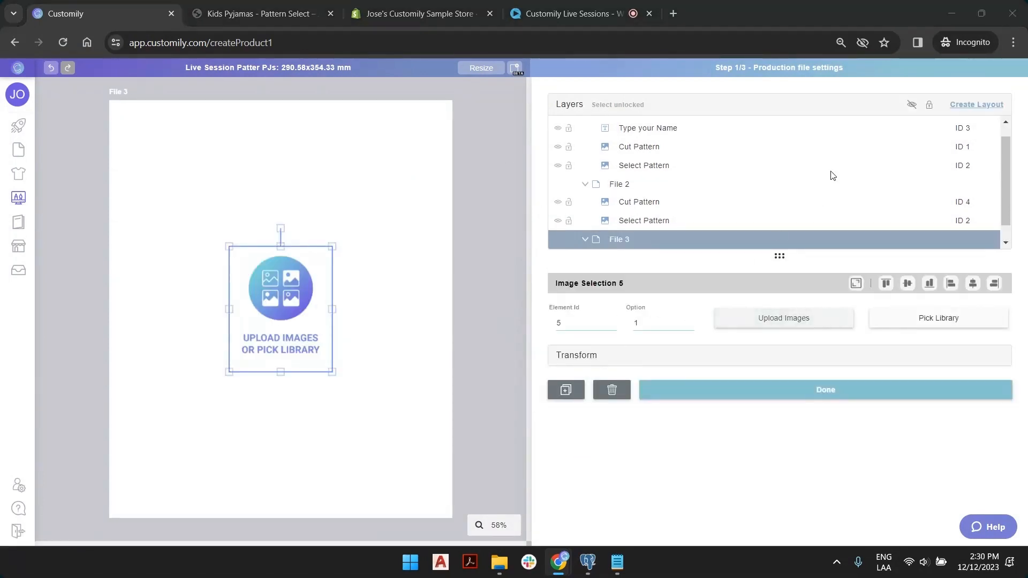
{"action": "left_click", "coordinate": [769, 121]}
{"action": "double_click", "coordinate": [769, 121]}
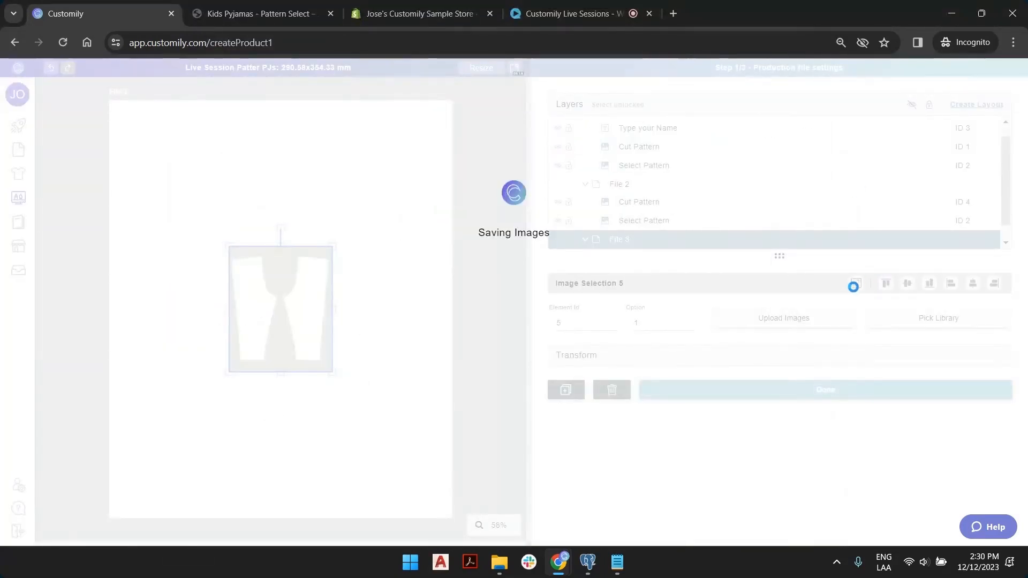
{"action": "left_click", "coordinate": [856, 283]}
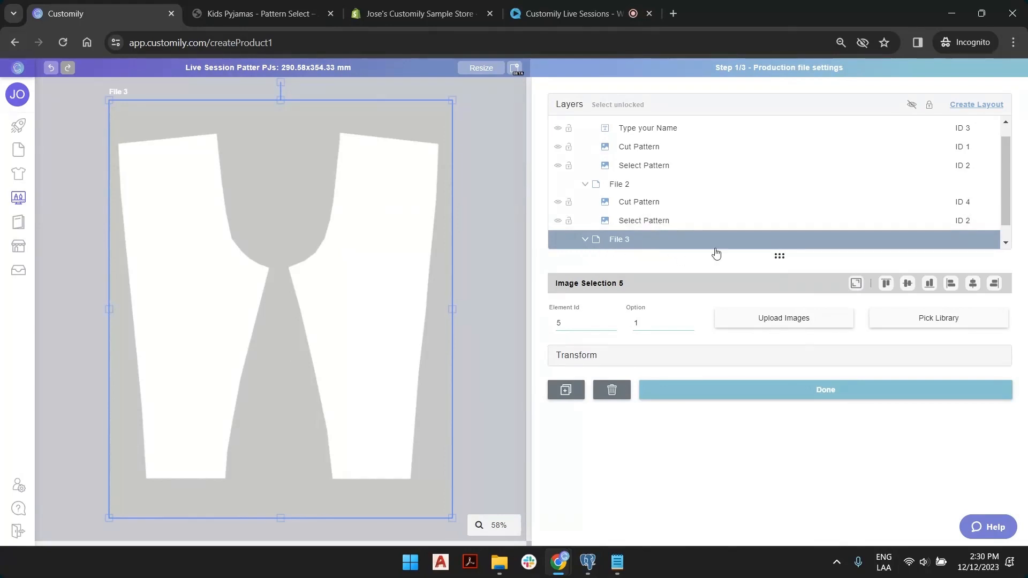
{"action": "scroll", "coordinate": [714, 247], "scroll_direction": "down", "scroll_amount": 1}
{"action": "double_click", "coordinate": [658, 242]}
{"action": "type", "text": "q"}
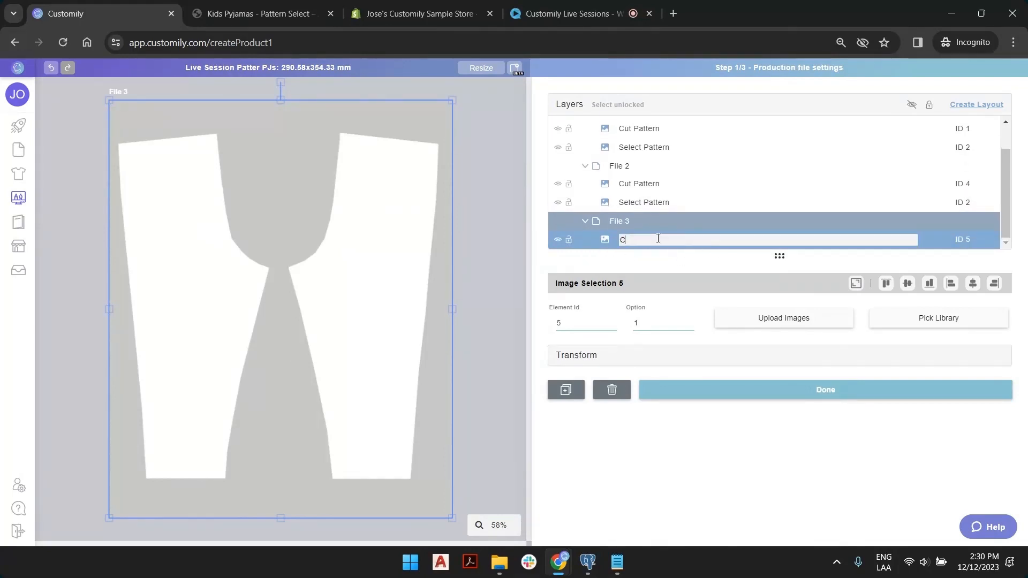
{"action": "type", "text": "ut Pattern"}
{"action": "key", "text": "Return"}
{"action": "left_click", "coordinate": [510, 150]}
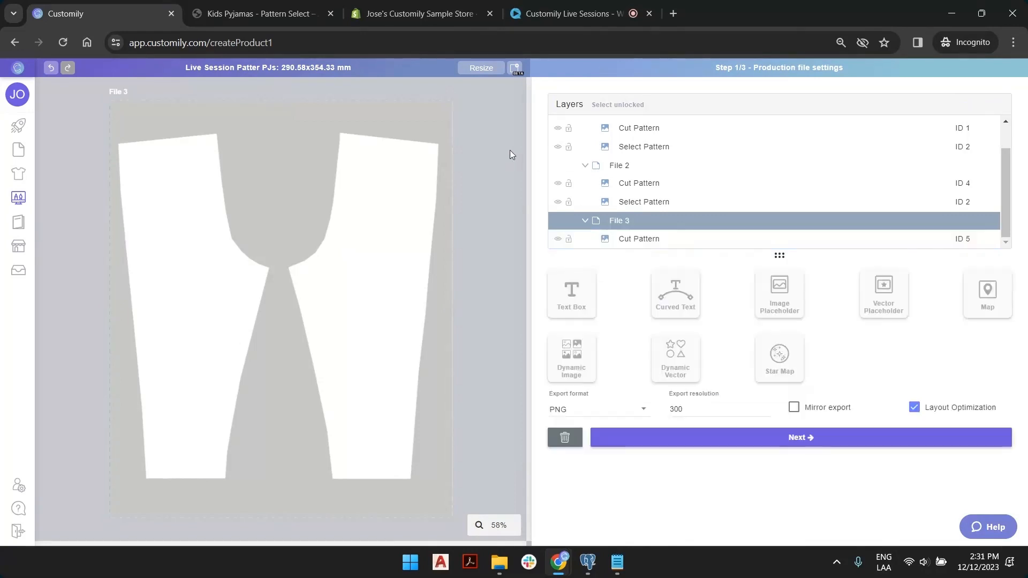
Add another dynamic image holding patterns 1.png, 2.png and 3.png.
{"action": "left_click", "coordinate": [590, 355]}
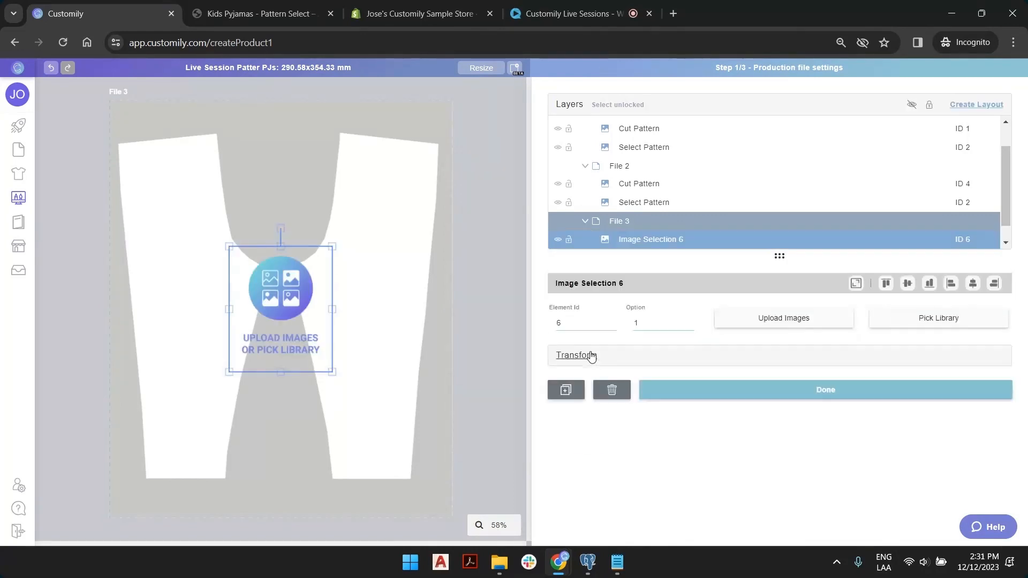
{"action": "left_click", "coordinate": [815, 323]}
{"action": "left_click", "coordinate": [412, 123]}
{"action": "left_click", "coordinate": [494, 125], "text": "ctrl"}
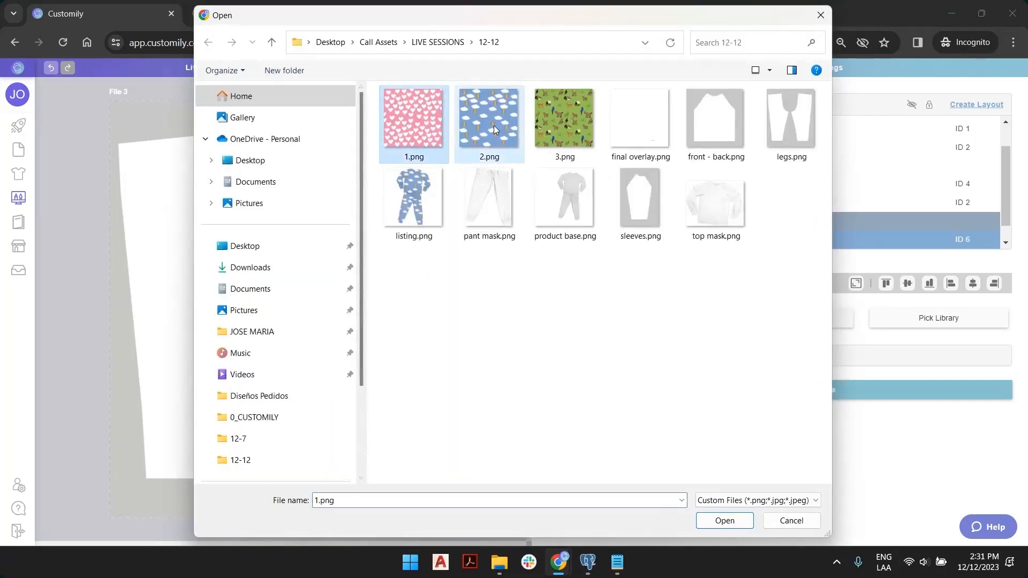
{"action": "left_click", "coordinate": [564, 122], "text": "ctrl"}
{"action": "left_click", "coordinate": [724, 520]}
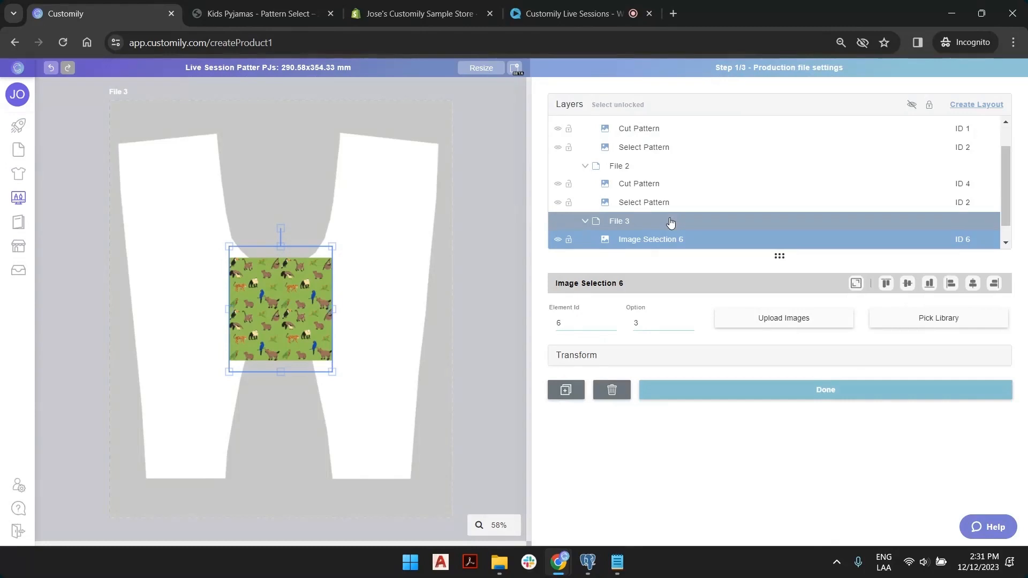
Name it Select Pattern with Element Id 2, place it under Cut Pattern, enlarge over both legs.
{"action": "scroll", "coordinate": [671, 221], "scroll_direction": "down", "scroll_amount": 1}
{"action": "double_click", "coordinate": [659, 223]}
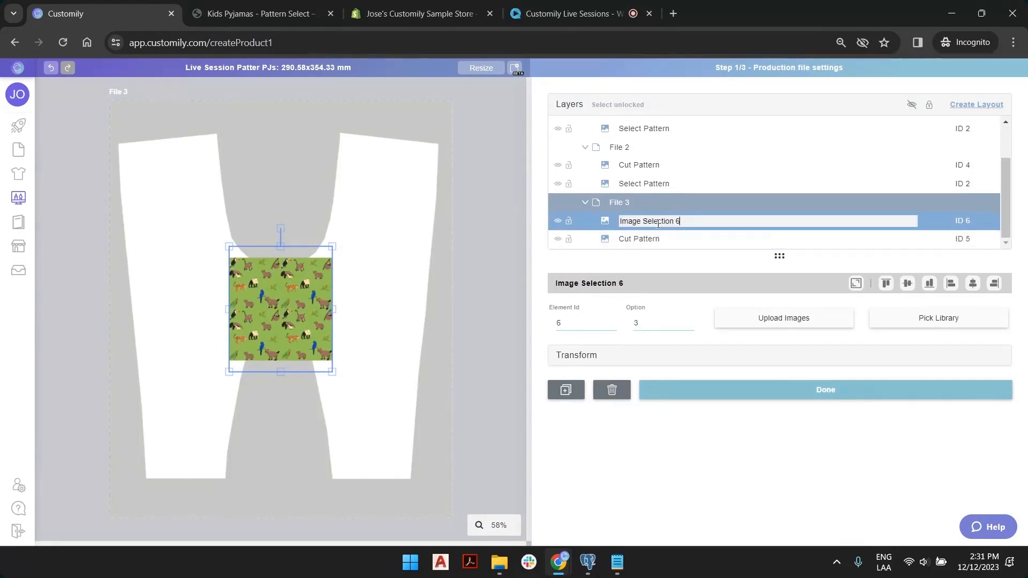
{"action": "type", "text": "Select Pattern"}
{"action": "key", "text": "Return"}
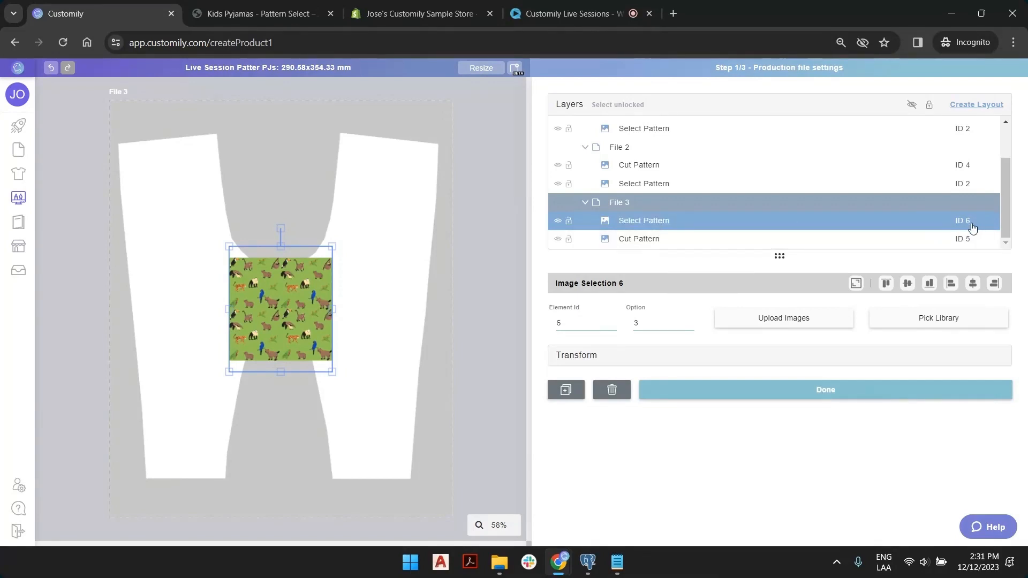
{"action": "left_click", "coordinate": [611, 326]}
{"action": "left_click", "coordinate": [612, 326]}
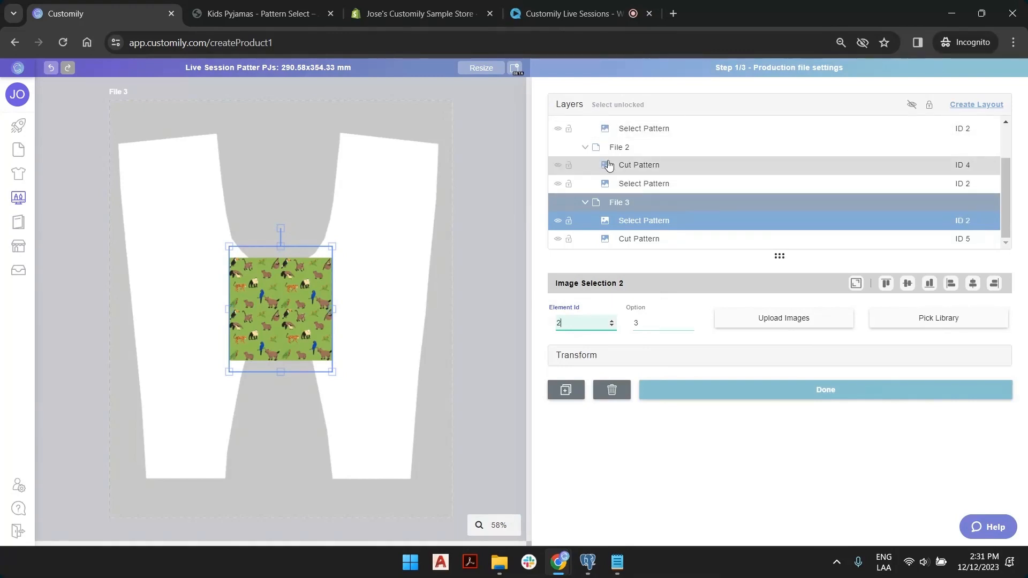
{"action": "left_click_drag", "start_coordinate": [638, 223], "coordinate": [642, 237]}
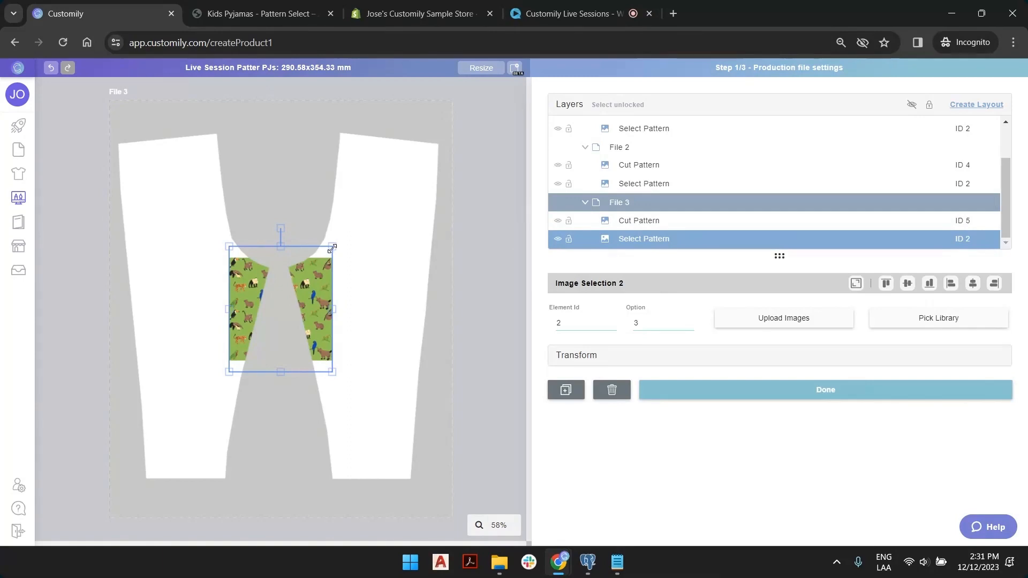
{"action": "left_click_drag", "start_coordinate": [332, 248], "coordinate": [490, 129]}
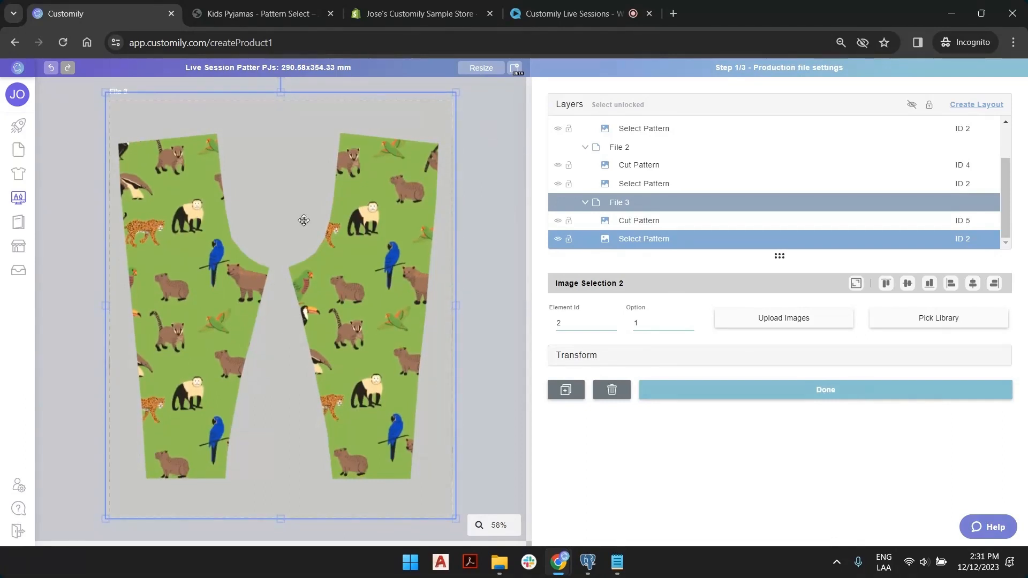
{"action": "left_click", "coordinate": [506, 146]}
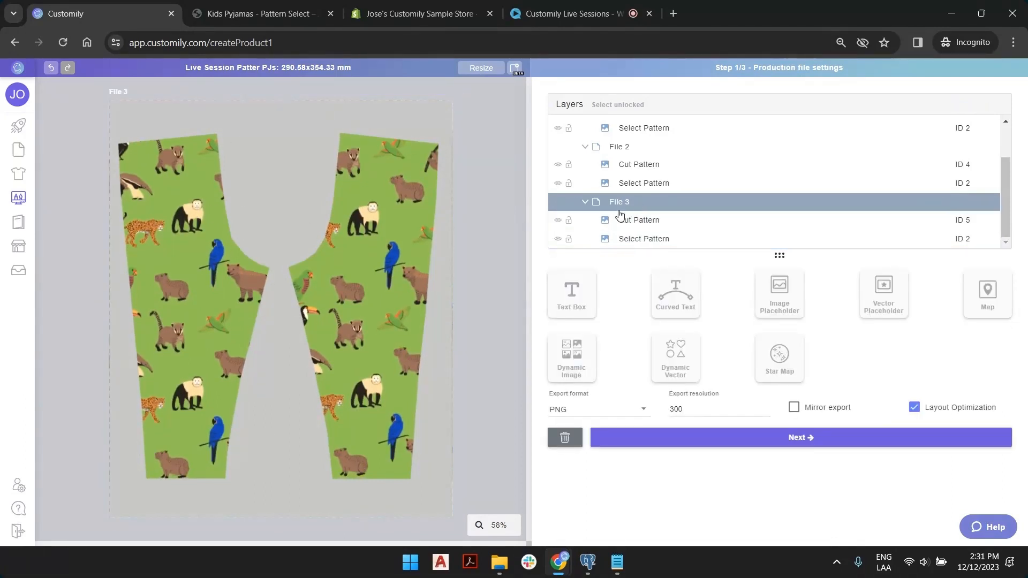
{"action": "left_click", "coordinate": [659, 238]}
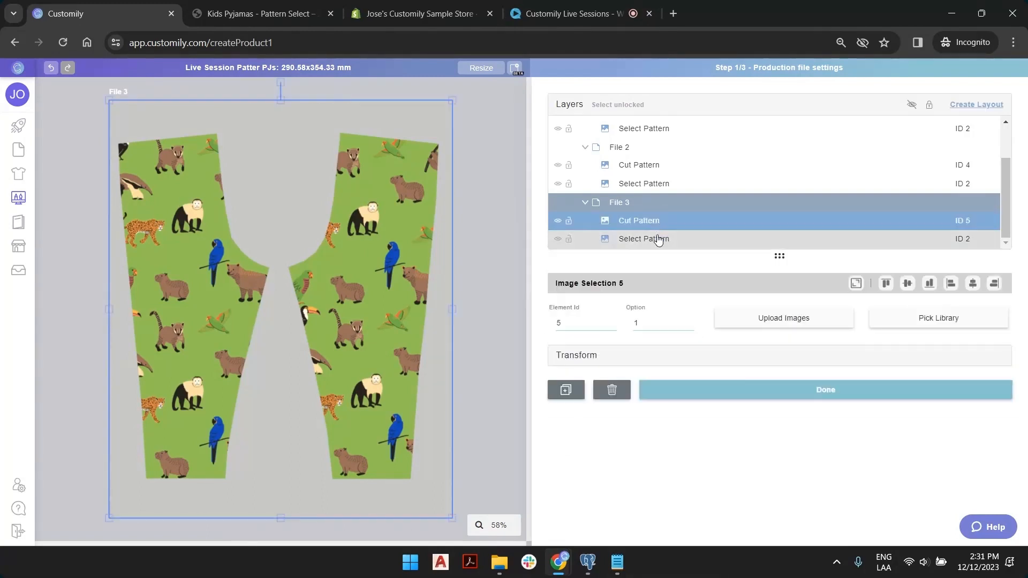
{"action": "left_click", "coordinate": [650, 223]}
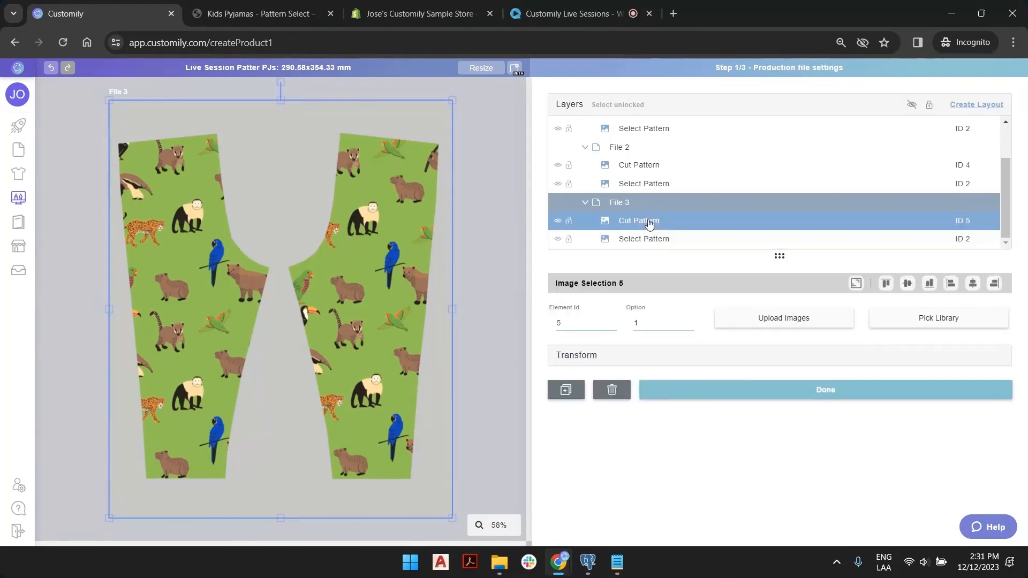
{"action": "left_click", "coordinate": [499, 160]}
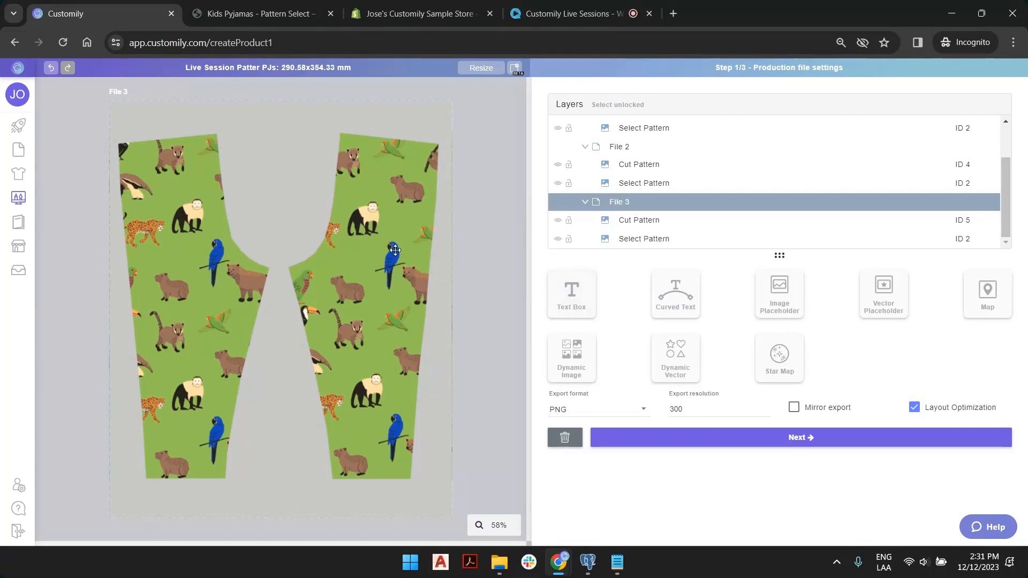
Add a text box, rotate it sideways and place it on the upper right leg.
{"action": "left_click", "coordinate": [575, 298]}
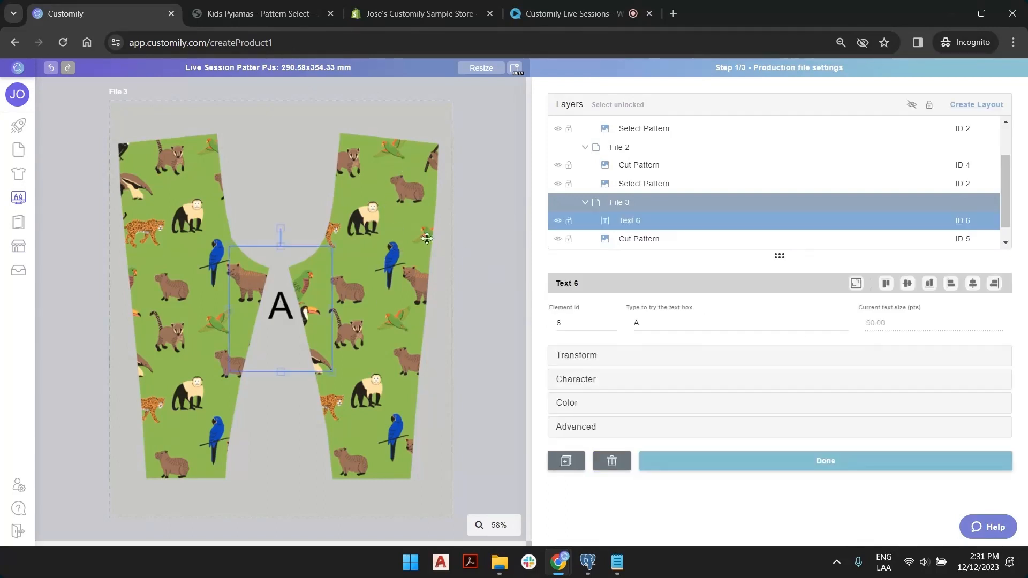
{"action": "left_click_drag", "start_coordinate": [283, 230], "coordinate": [373, 308]}
{"action": "left_click_drag", "start_coordinate": [320, 320], "coordinate": [404, 209]}
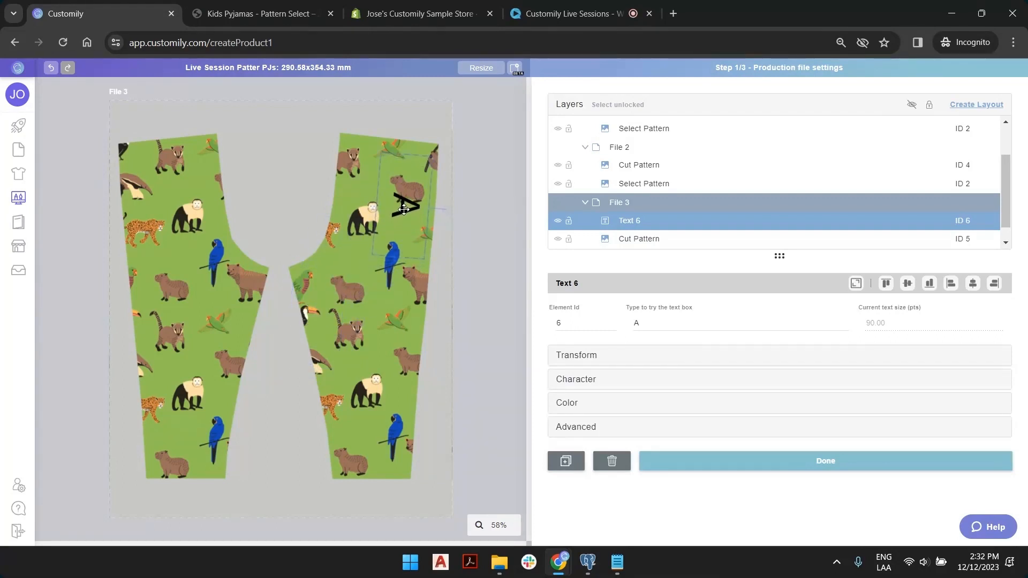
{"action": "left_click_drag", "start_coordinate": [398, 260], "coordinate": [395, 312]}
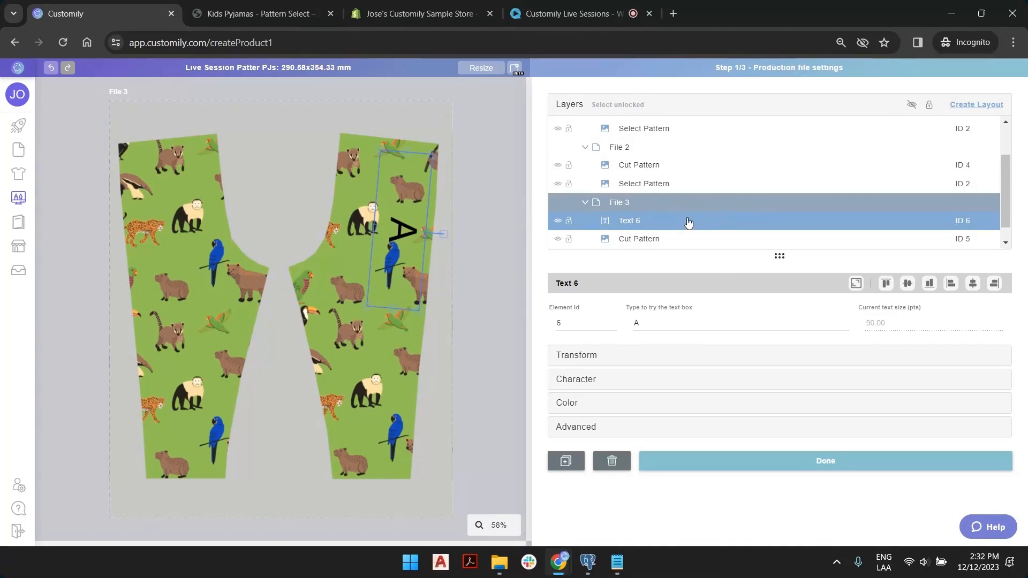
{"action": "scroll", "coordinate": [689, 222], "scroll_direction": "down", "scroll_amount": 1}
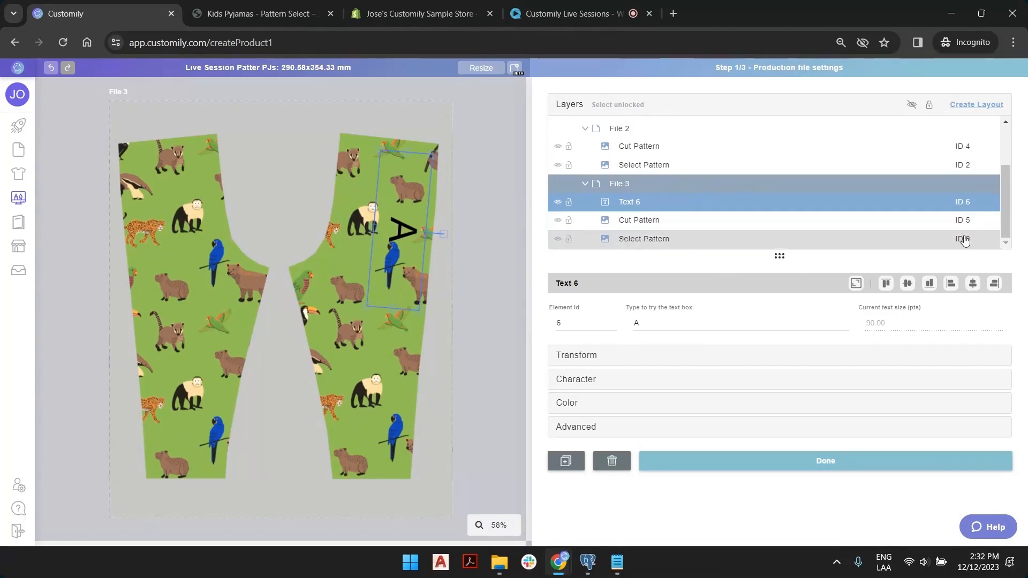
{"action": "scroll", "coordinate": [691, 171], "scroll_direction": "up", "scroll_amount": 3}
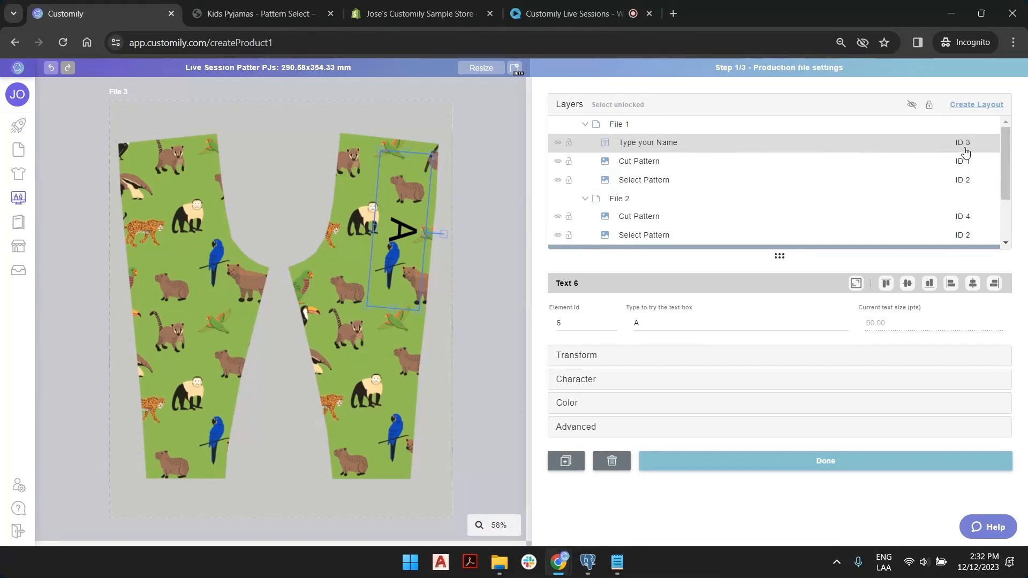
{"action": "scroll", "coordinate": [967, 153], "scroll_direction": "down", "scroll_amount": 3}
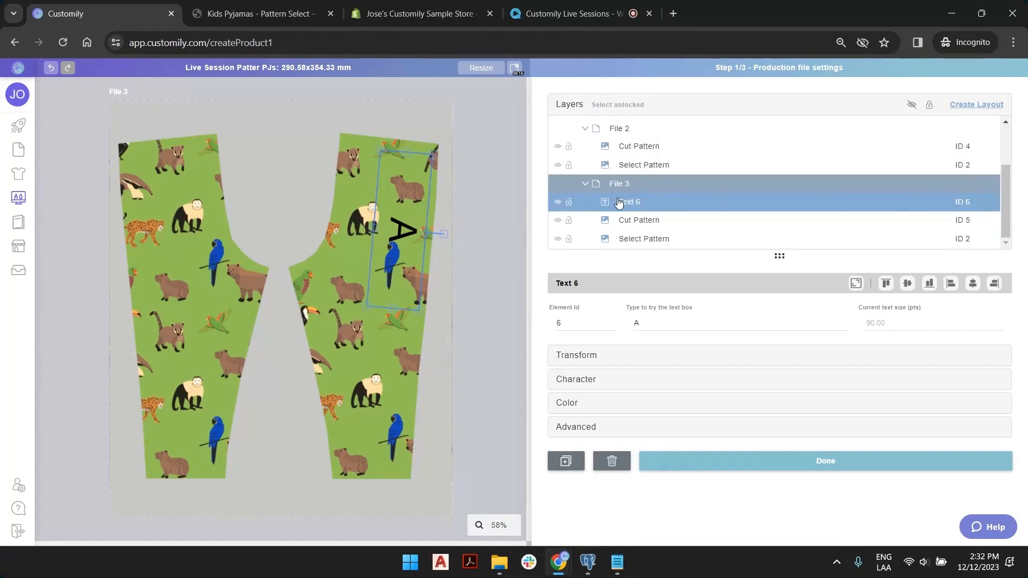
Rename the Text 6 layer to 'Type your Name' and set its Element Id to 3.
{"action": "double_click", "coordinate": [635, 201]}
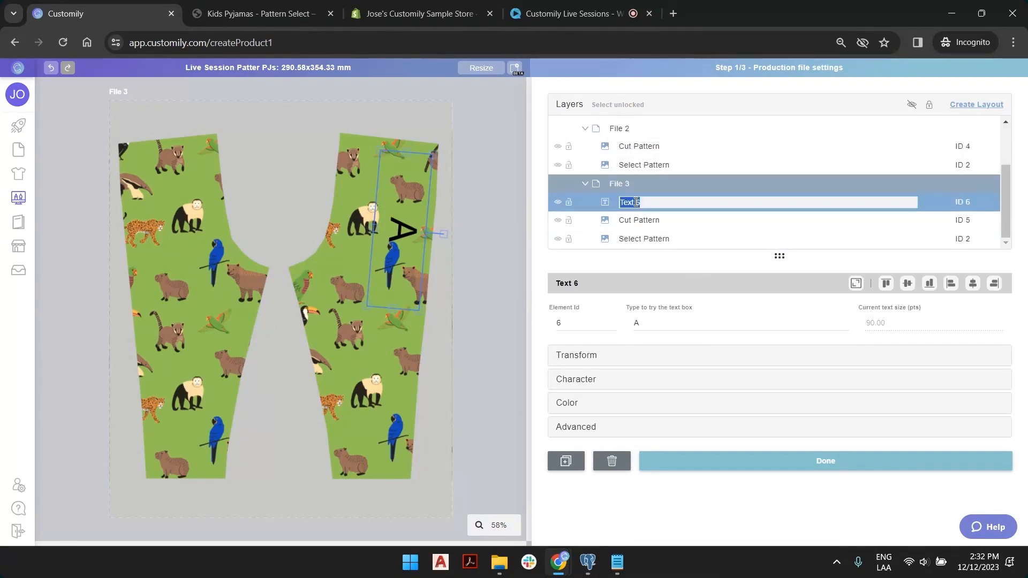
{"action": "type", "text": "Typ"}
{"action": "key", "text": "Return"}
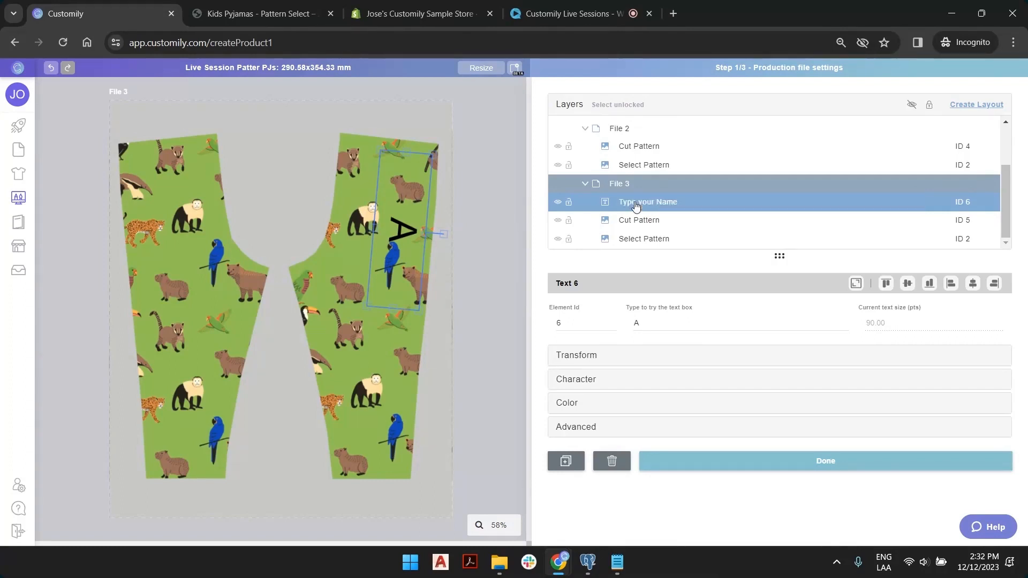
{"action": "left_click", "coordinate": [612, 325]}
{"action": "left_click", "coordinate": [612, 326]}
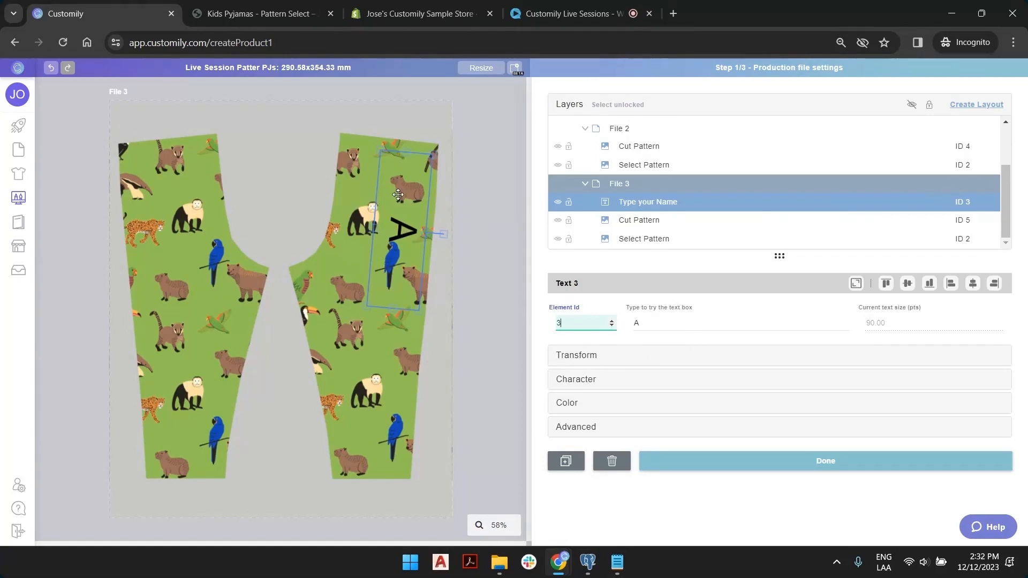
Give the name text the Summer Vacation font library and left alignment.
{"action": "left_click", "coordinate": [609, 381]}
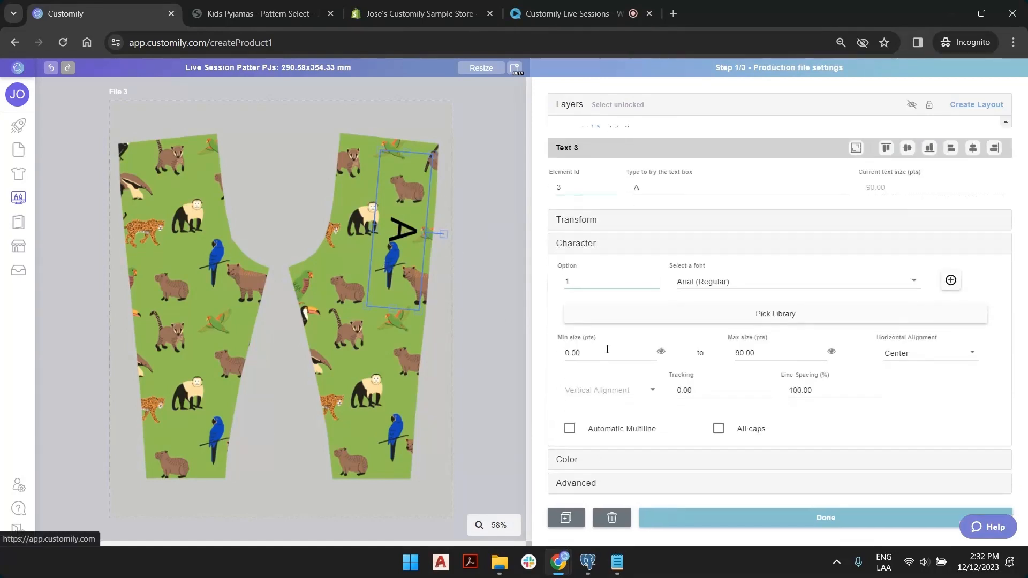
{"action": "left_click", "coordinate": [758, 305]}
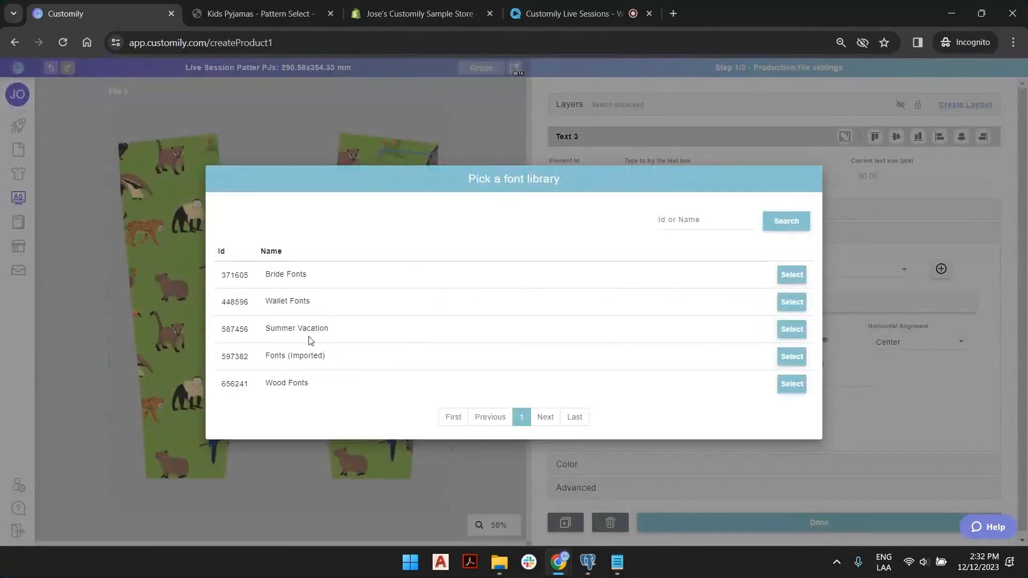
{"action": "left_click", "coordinate": [792, 329]}
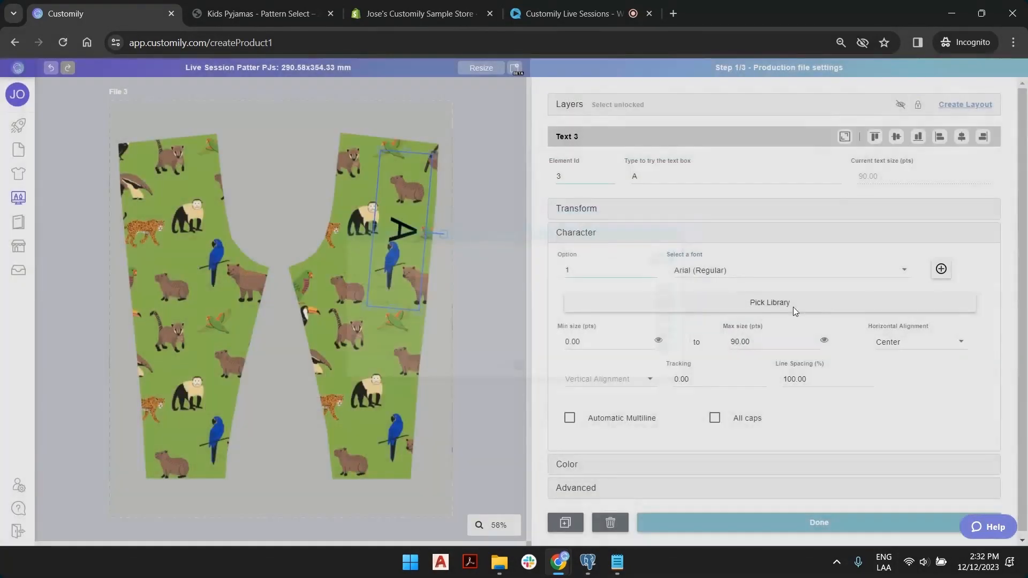
{"action": "left_click", "coordinate": [921, 344]}
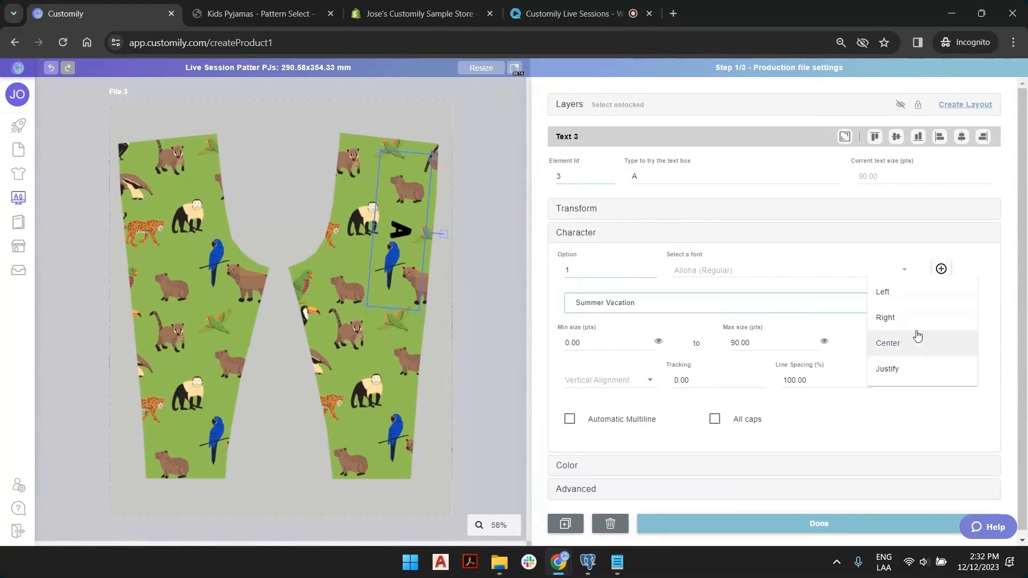
{"action": "left_click", "coordinate": [903, 292]}
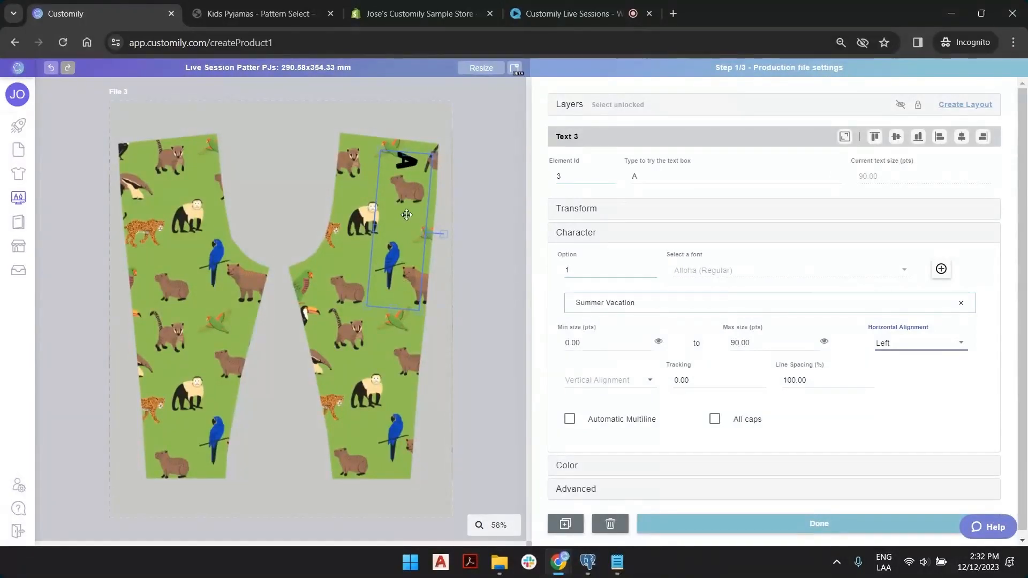
Move the text box lower, shrink it, and apply the Demo colors (Imported) colour library.
{"action": "left_click_drag", "start_coordinate": [407, 215], "coordinate": [402, 265]}
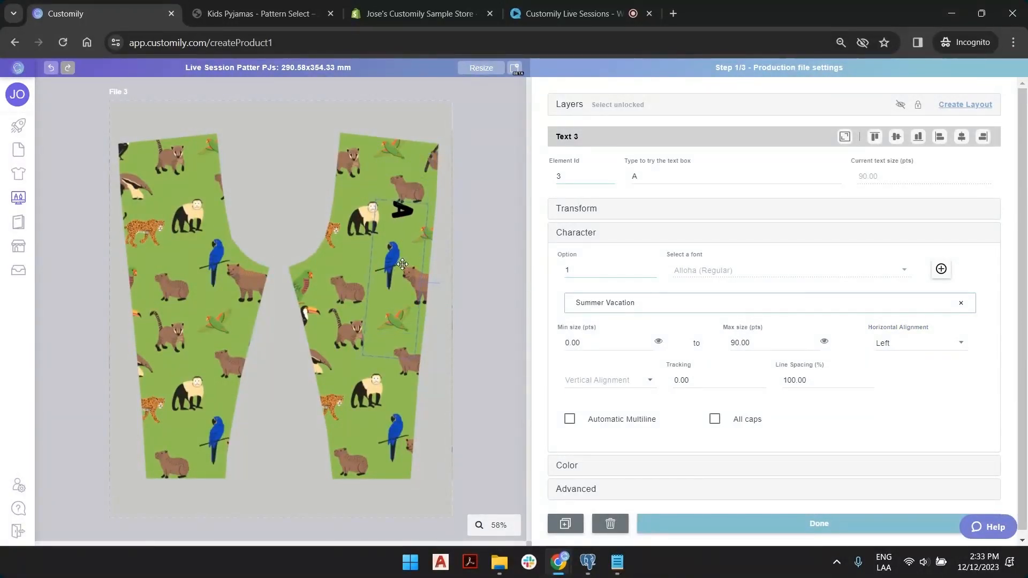
{"action": "left_click_drag", "start_coordinate": [365, 356], "coordinate": [371, 339]}
{"action": "left_click", "coordinate": [643, 466]}
{"action": "left_click", "coordinate": [830, 321]}
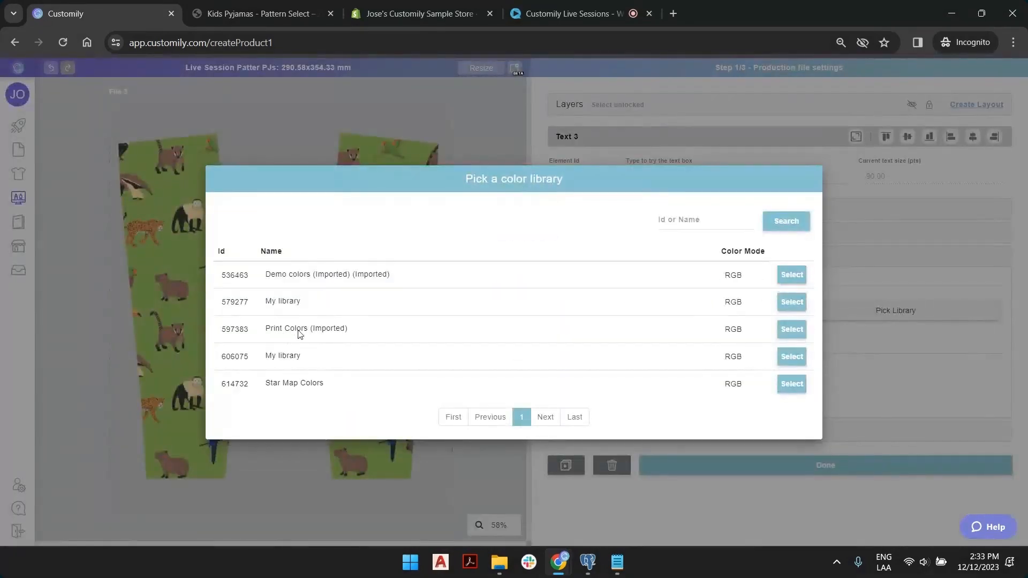
{"action": "left_click", "coordinate": [791, 279]}
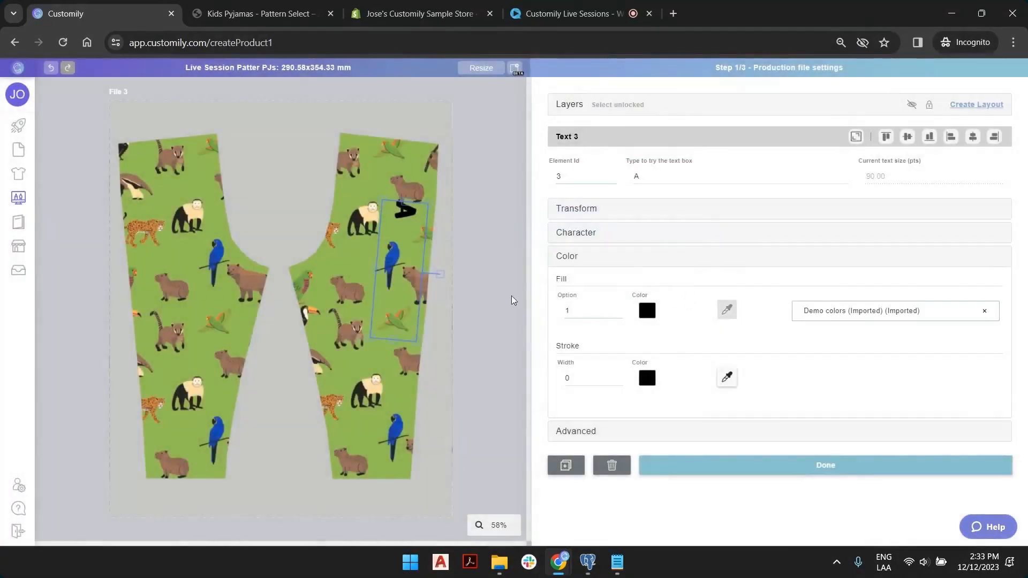
Rename File 3 to Legs and File 2 to Sleeves.
{"action": "left_click", "coordinate": [502, 201]}
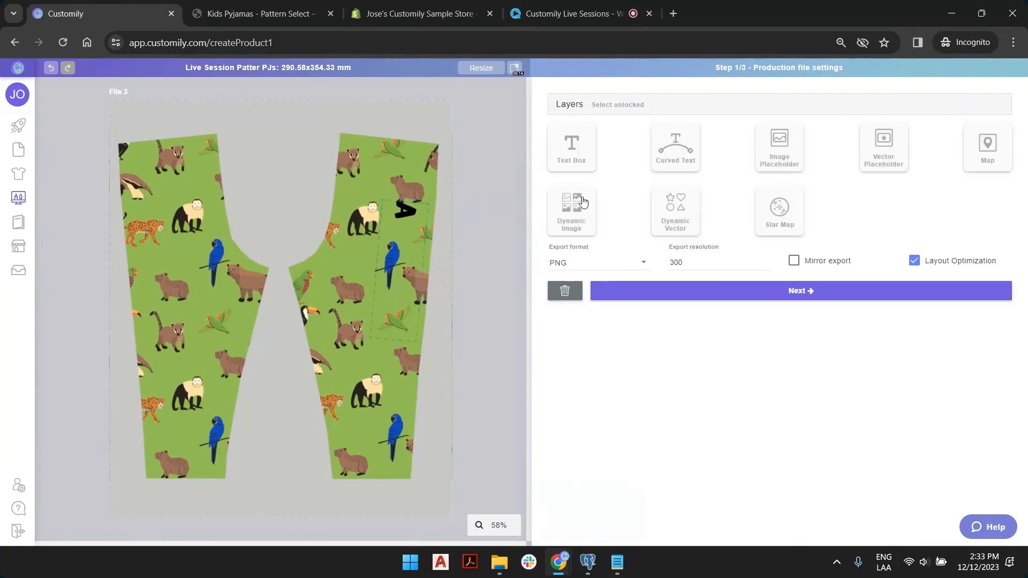
{"action": "left_click", "coordinate": [562, 105]}
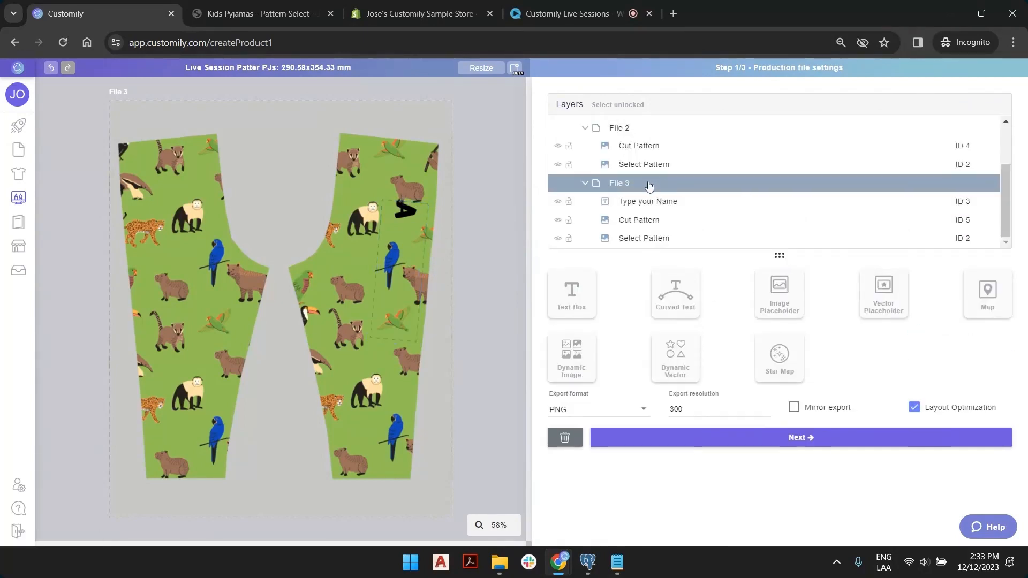
{"action": "double_click", "coordinate": [619, 184]}
{"action": "type", "text": "Legs"}
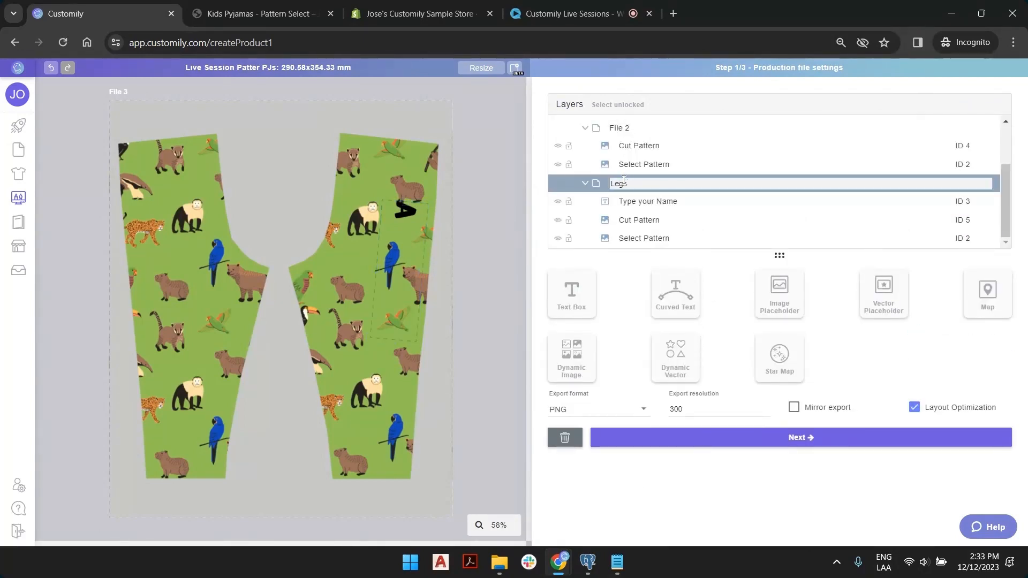
{"action": "key", "text": "Return"}
{"action": "left_click", "coordinate": [624, 129]}
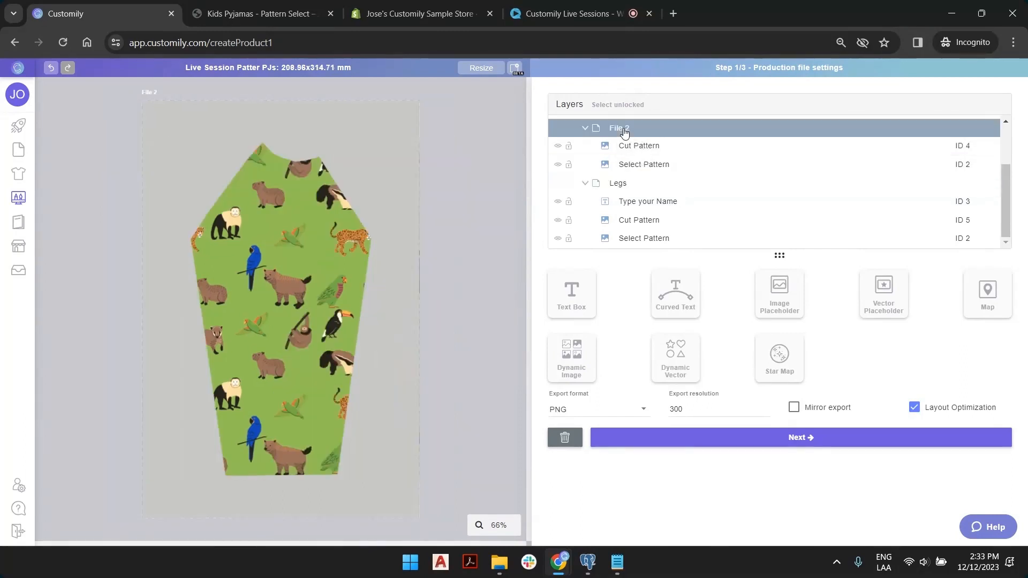
{"action": "double_click", "coordinate": [625, 131]}
{"action": "type", "text": "Sle"}
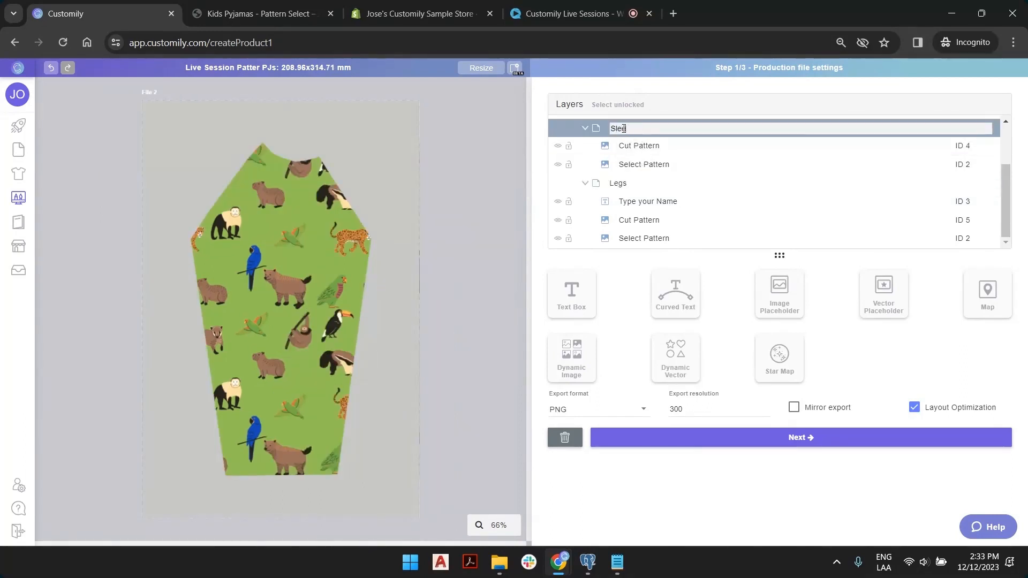
{"action": "type", "text": "eves"}
{"action": "key", "text": "Return"}
Rename File 1 to Front/Back and collapse all three file groups.
{"action": "scroll", "coordinate": [587, 188], "scroll_direction": "up", "scroll_amount": 2}
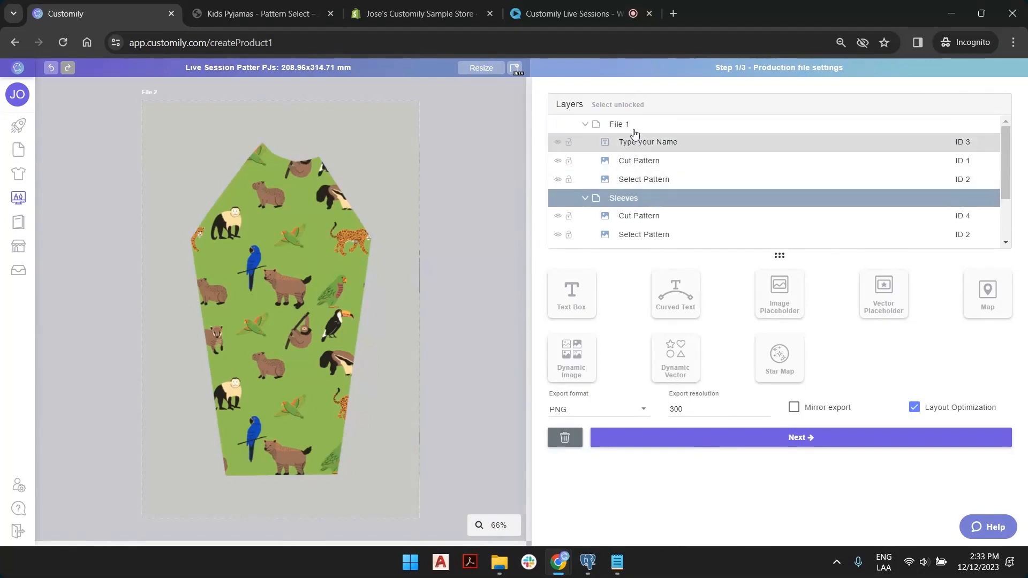
{"action": "double_click", "coordinate": [620, 123]}
{"action": "type", "text": "F"}
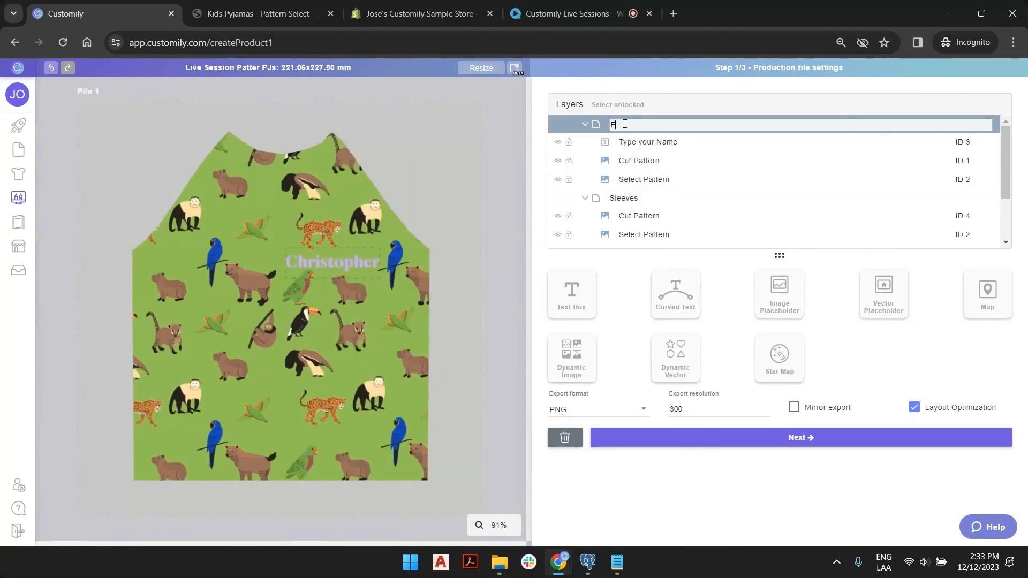
{"action": "type", "text": "ront/Back"}
{"action": "key", "text": "Return"}
{"action": "left_click", "coordinate": [585, 124]}
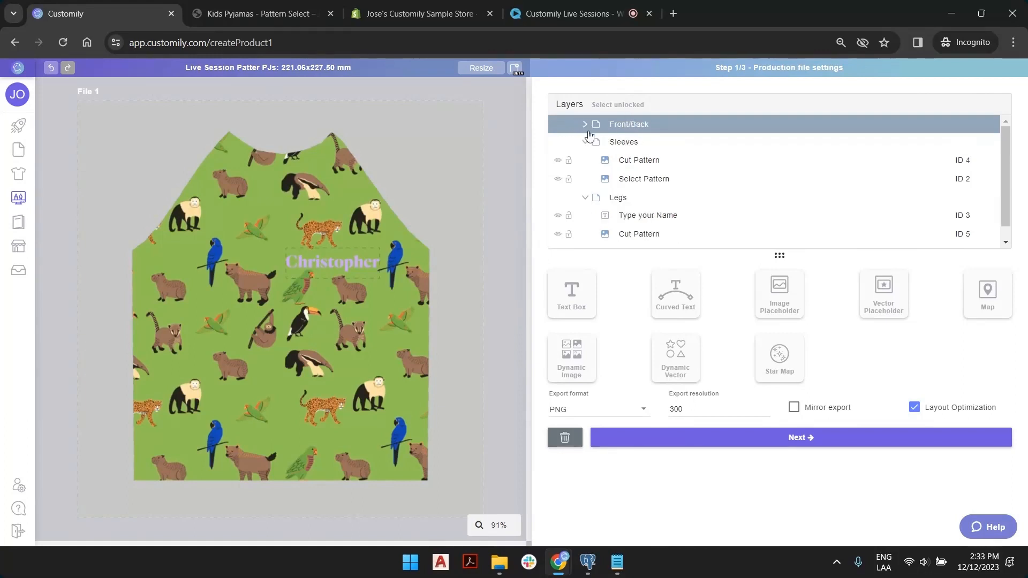
{"action": "left_click", "coordinate": [585, 142]}
{"action": "left_click", "coordinate": [584, 160]}
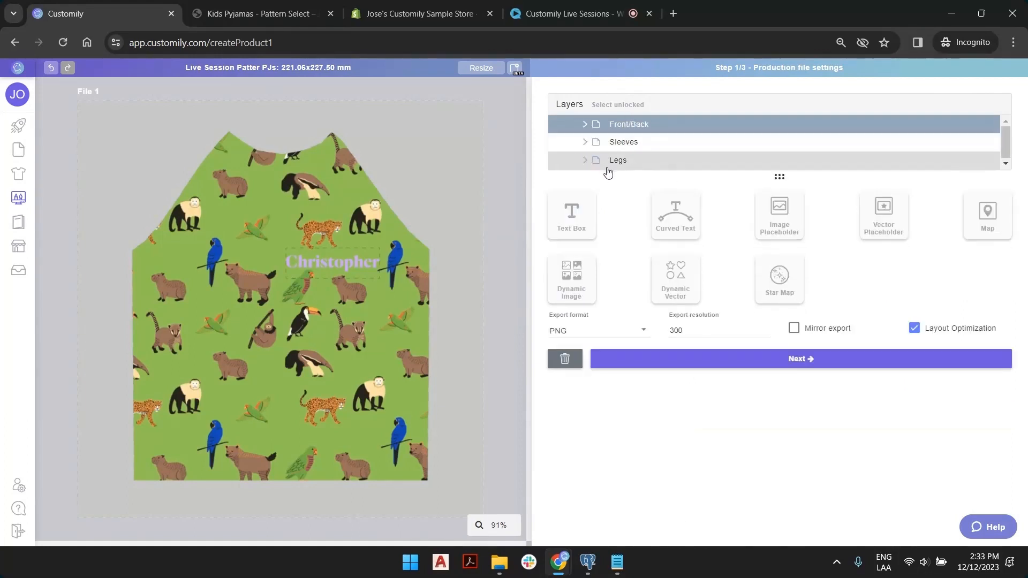
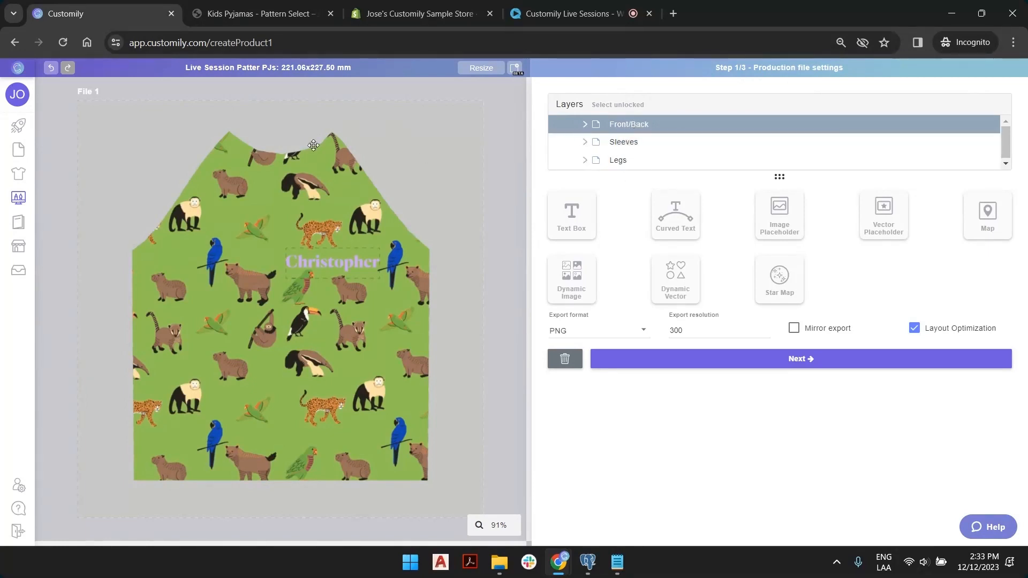
Preview the sleeve, leg and Front/Back pieces, then collapse all three layer groups.
{"action": "left_click", "coordinate": [624, 143]}
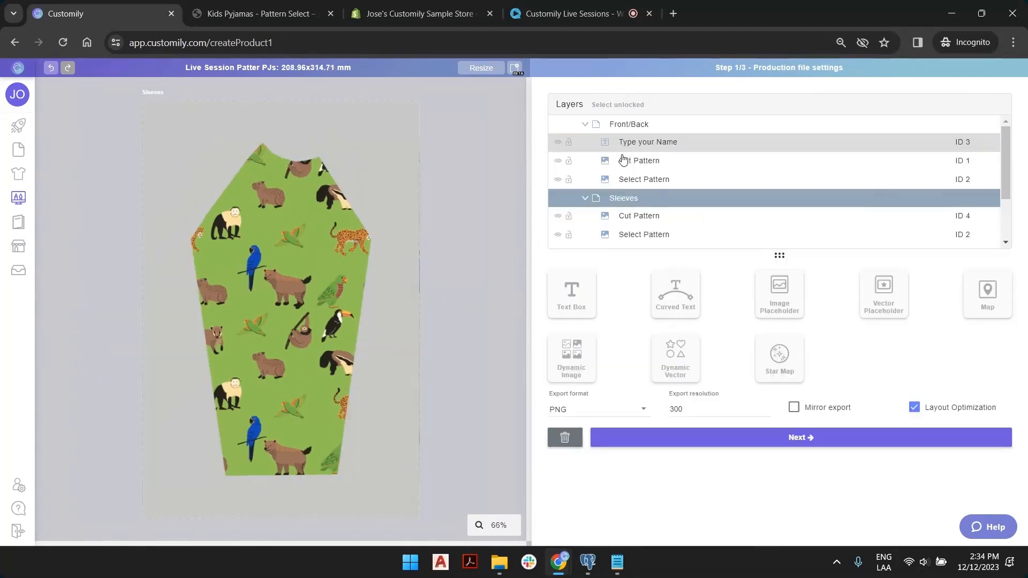
{"action": "scroll", "coordinate": [629, 203], "scroll_direction": "down", "scroll_amount": 3}
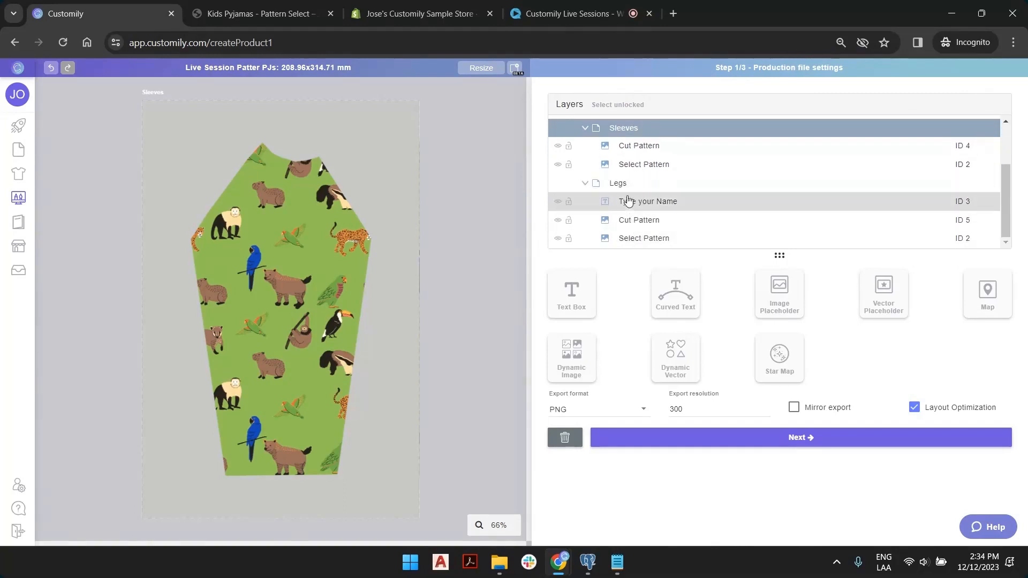
{"action": "left_click", "coordinate": [628, 191]}
{"action": "scroll", "coordinate": [628, 191], "scroll_direction": "up", "scroll_amount": 3}
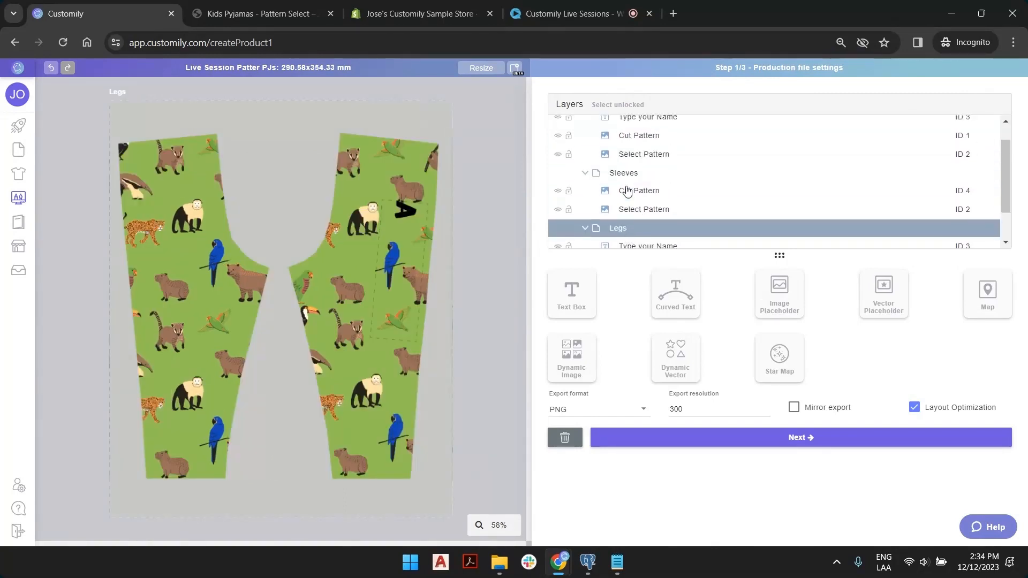
{"action": "left_click", "coordinate": [621, 199]}
{"action": "left_click", "coordinate": [635, 131]}
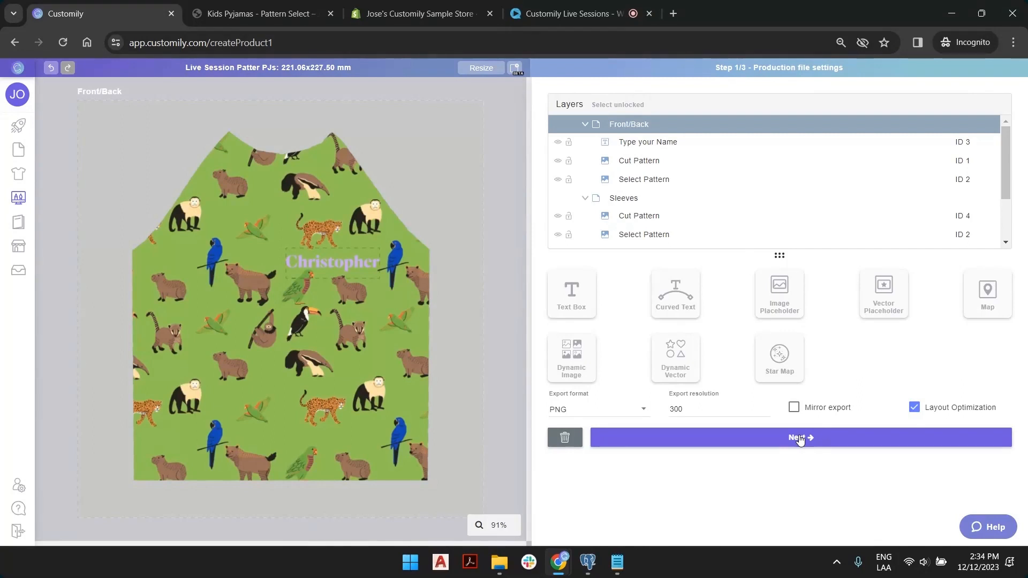
{"action": "left_click", "coordinate": [585, 125]}
{"action": "left_click", "coordinate": [585, 142]}
{"action": "left_click", "coordinate": [648, 159]}
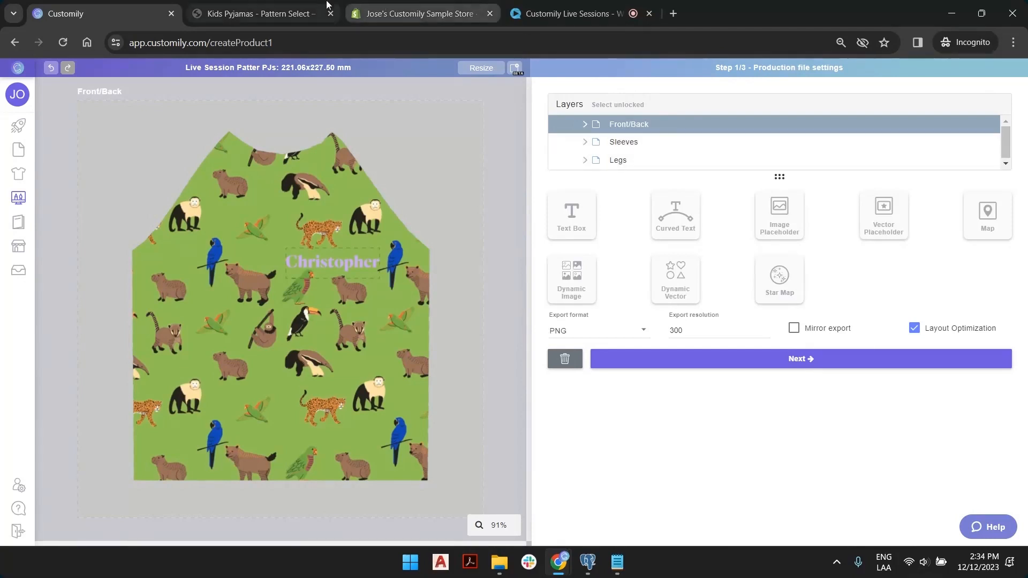
Review the product base, top mask and pant mask images in the pyjama assets folder.
{"action": "left_click", "coordinate": [499, 562]}
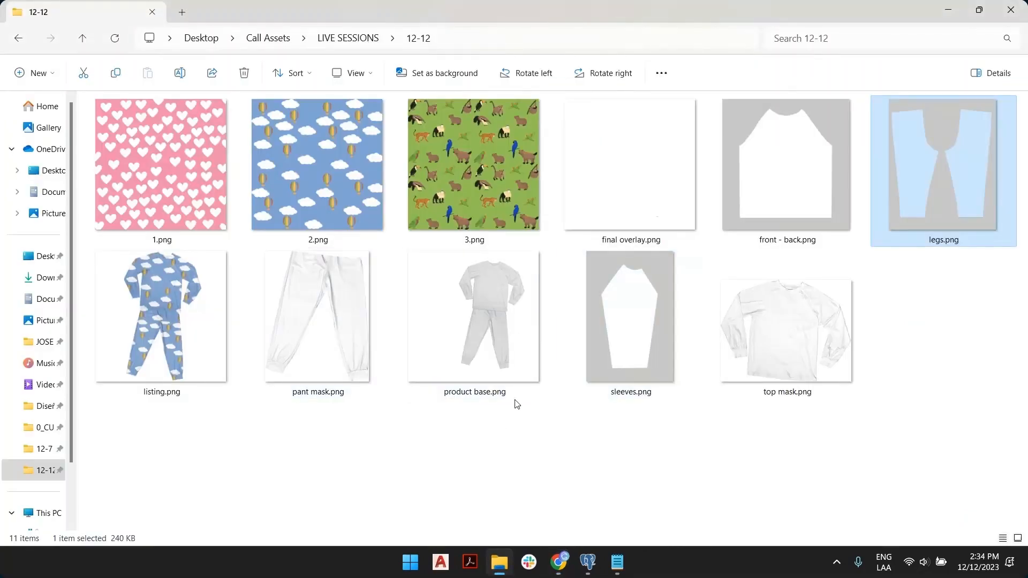
{"action": "left_click", "coordinate": [485, 287]}
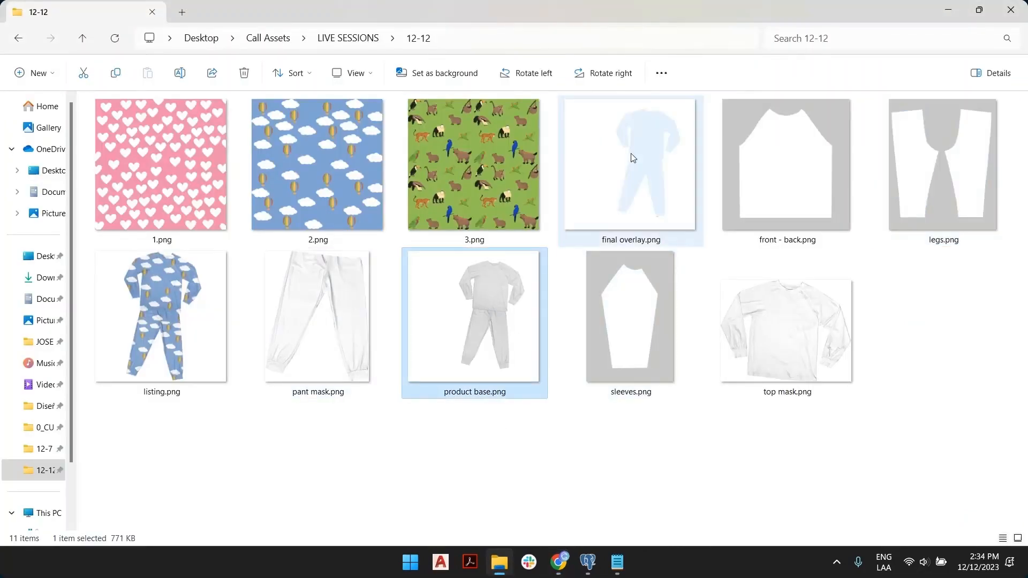
{"action": "left_click", "coordinate": [774, 287]}
{"action": "left_click", "coordinate": [289, 285]}
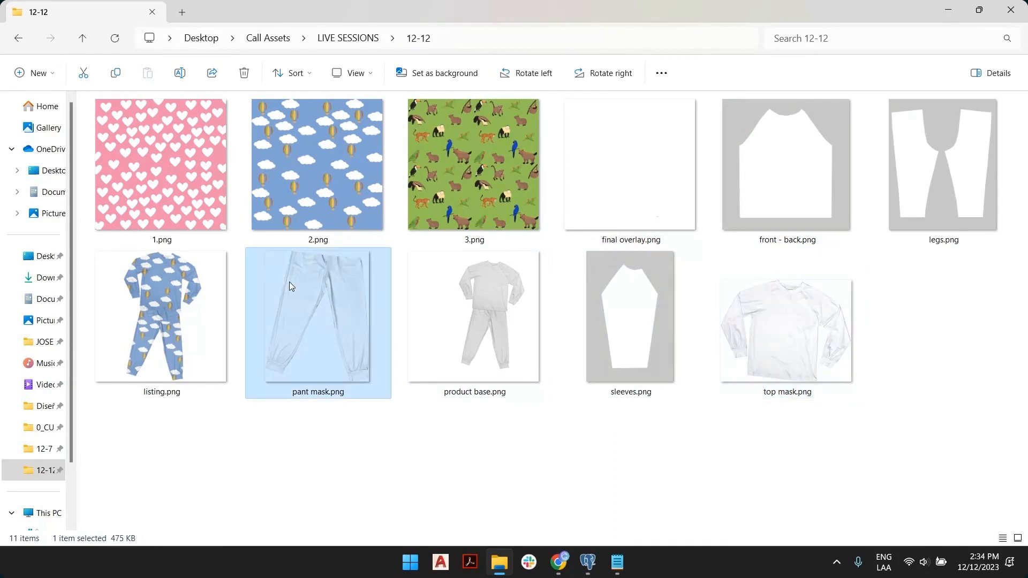
{"action": "left_click", "coordinate": [562, 459]}
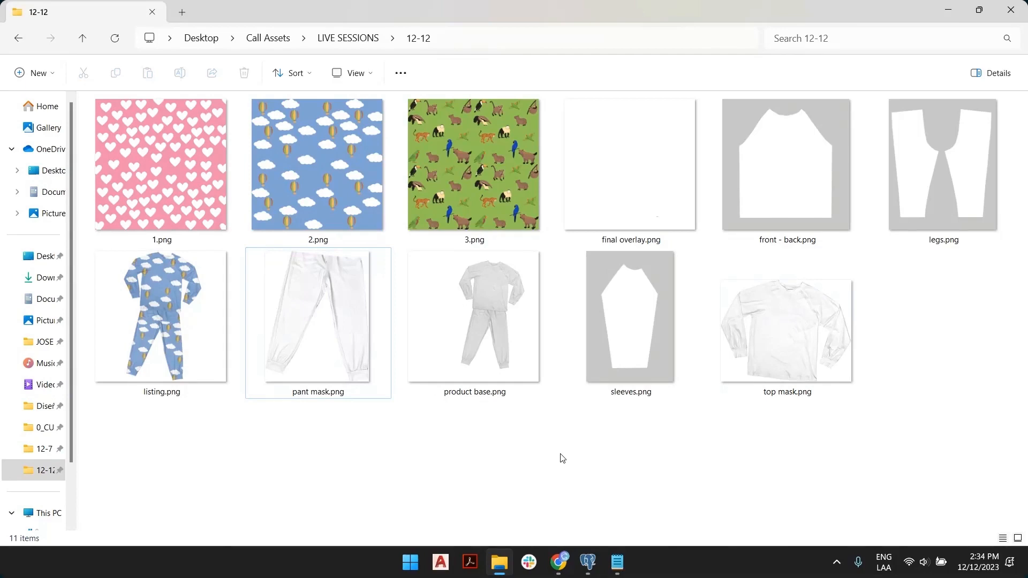
{"action": "key", "text": "alt+Tab"}
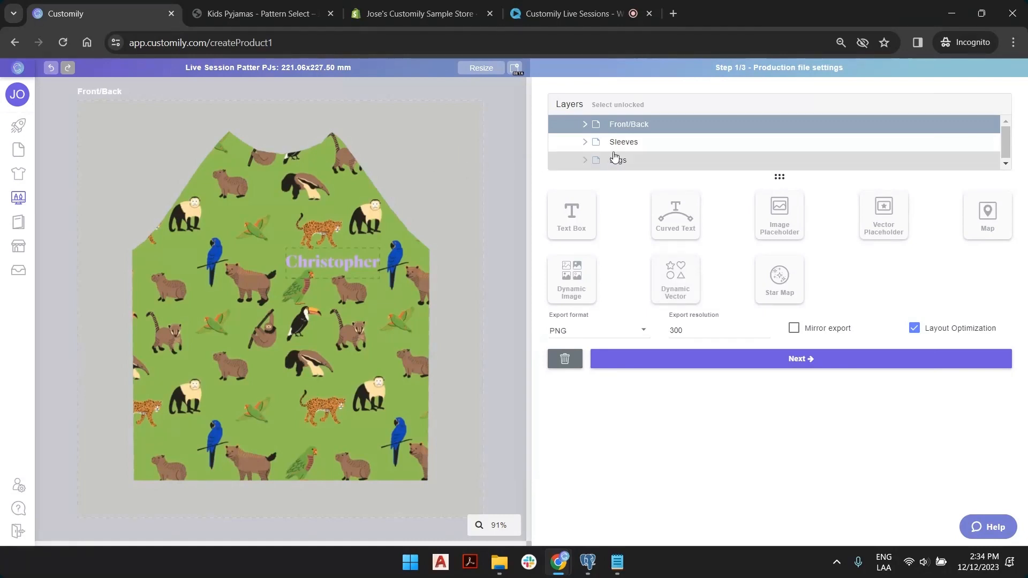
Replace the Front/Back sample name with a new name and set its fill to yellow option 9.
{"action": "left_click", "coordinate": [585, 127]}
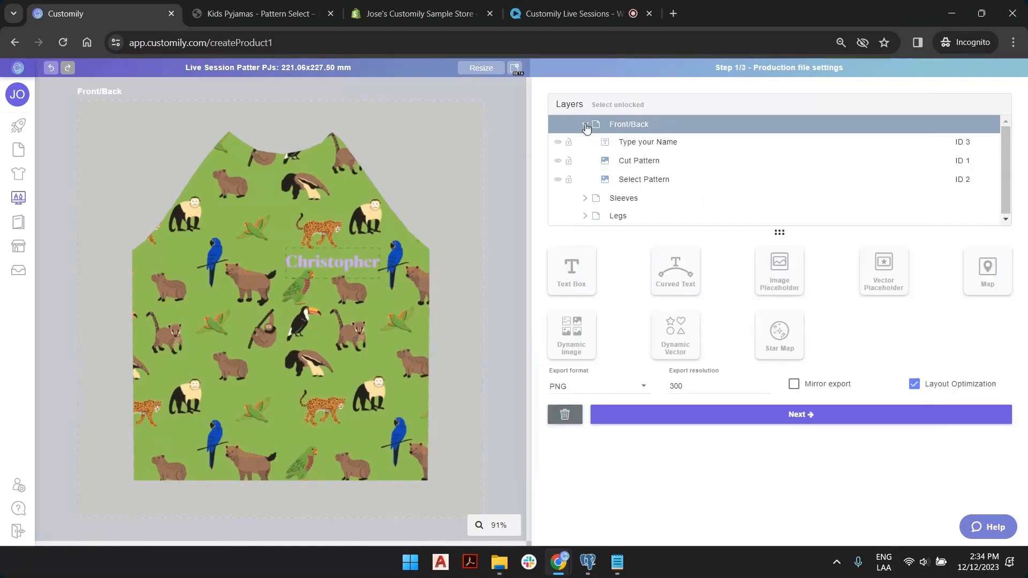
{"action": "left_click", "coordinate": [690, 144]}
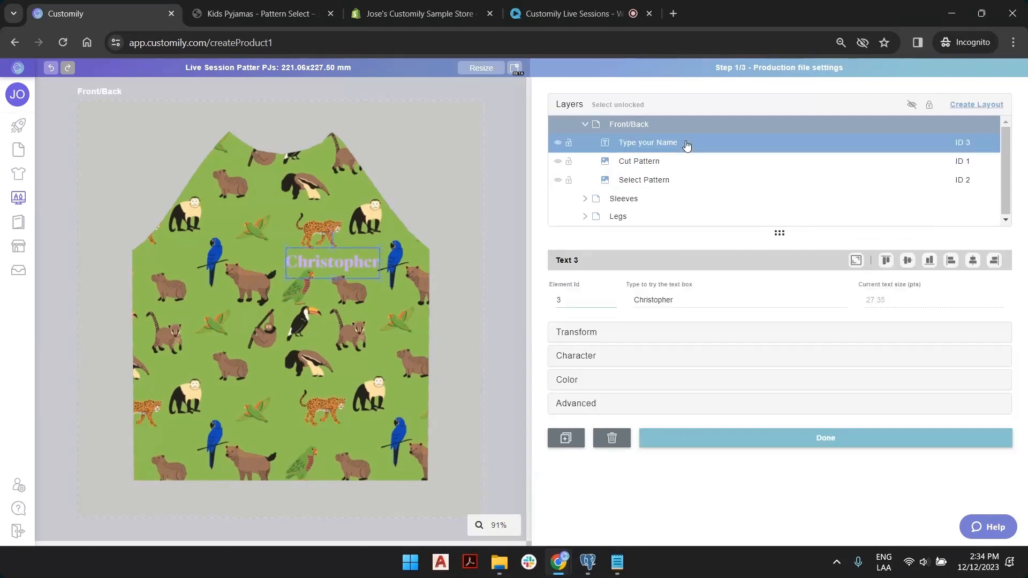
{"action": "double_click", "coordinate": [681, 299]}
{"action": "type", "text": "Josema"}
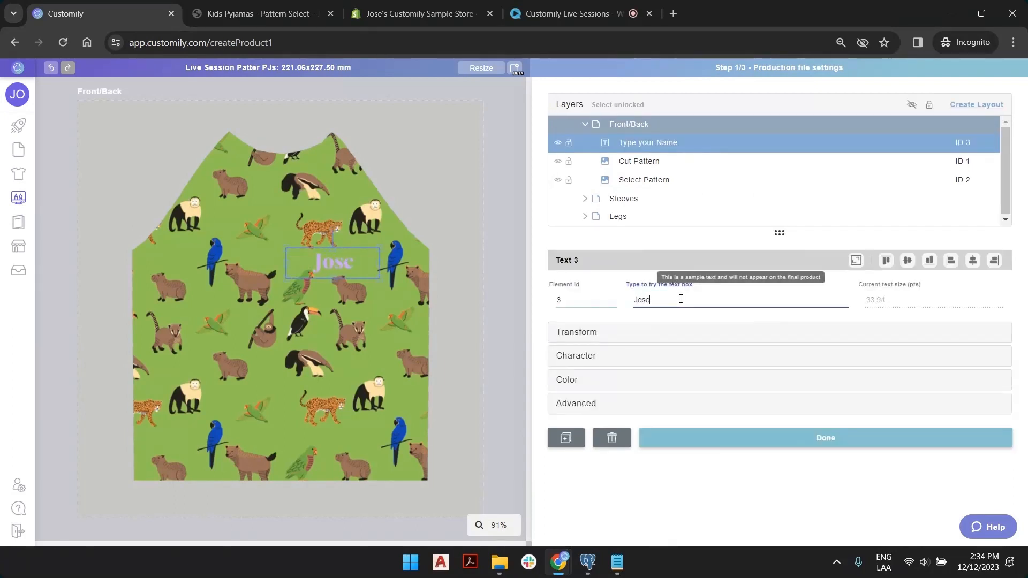
{"action": "left_click", "coordinate": [568, 380]}
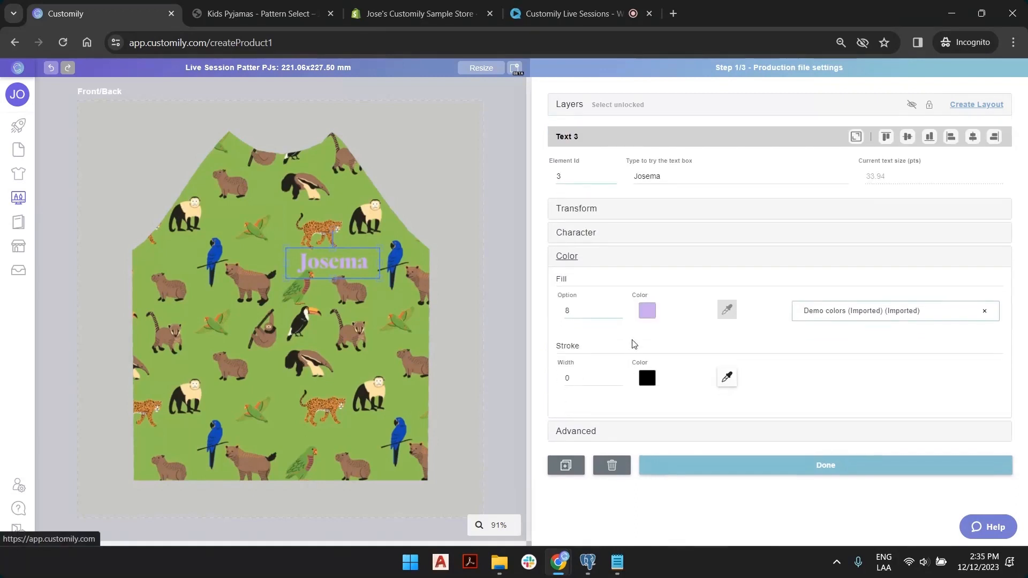
{"action": "left_click", "coordinate": [617, 310]}
{"action": "left_click", "coordinate": [618, 309]}
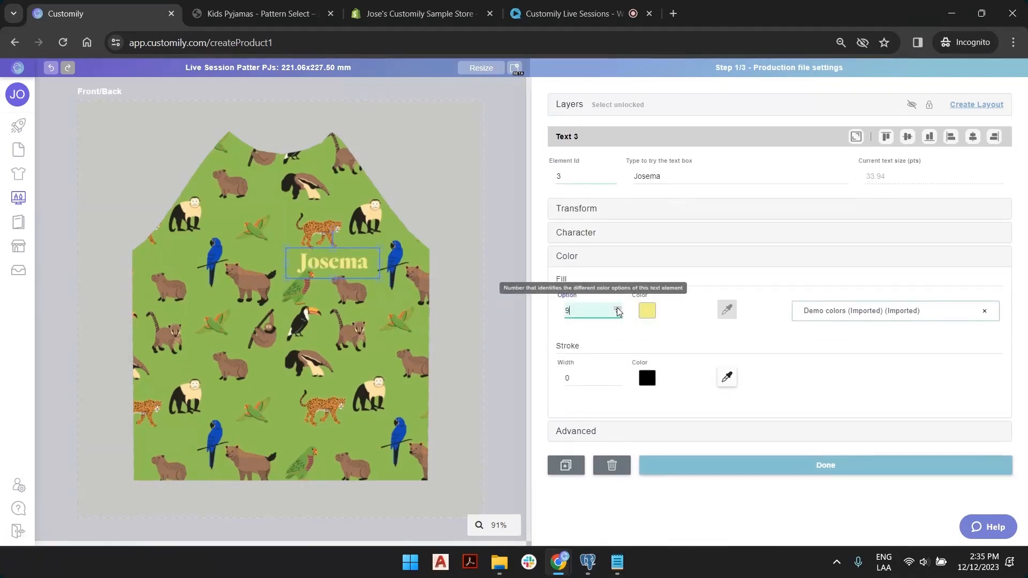
{"action": "left_click", "coordinate": [516, 174]}
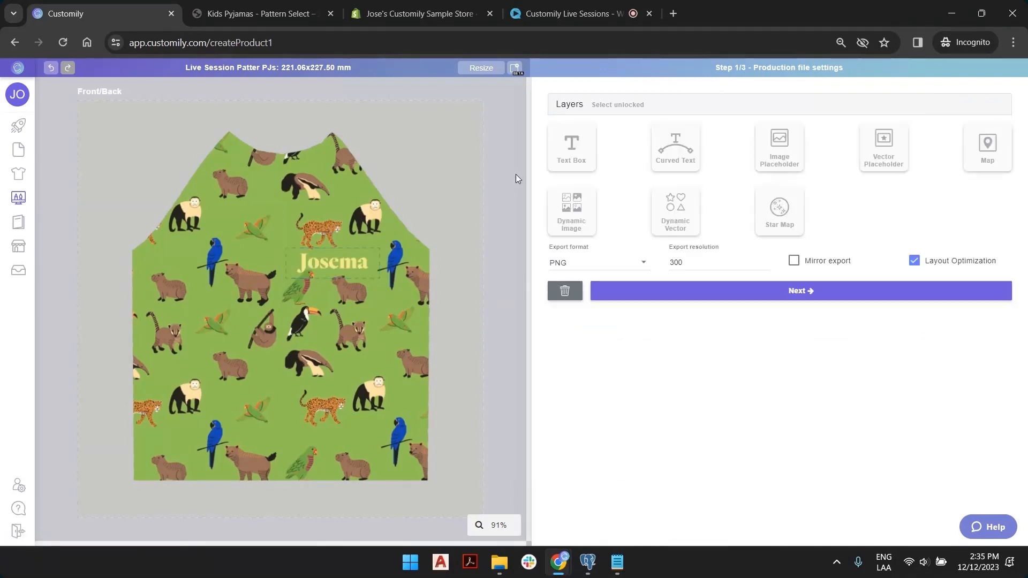
{"action": "left_click", "coordinate": [569, 105]}
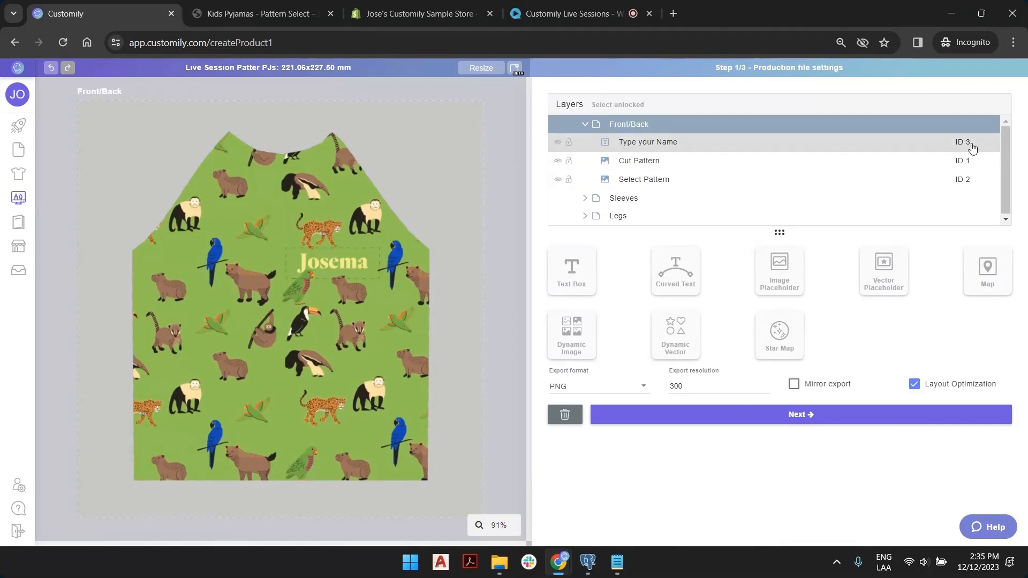
Enter a new sample name on the Legs name layer and confirm Front/Back shows it too via shared ID 3.
{"action": "left_click", "coordinate": [619, 216]}
{"action": "scroll", "coordinate": [636, 216], "scroll_direction": "down", "scroll_amount": 1}
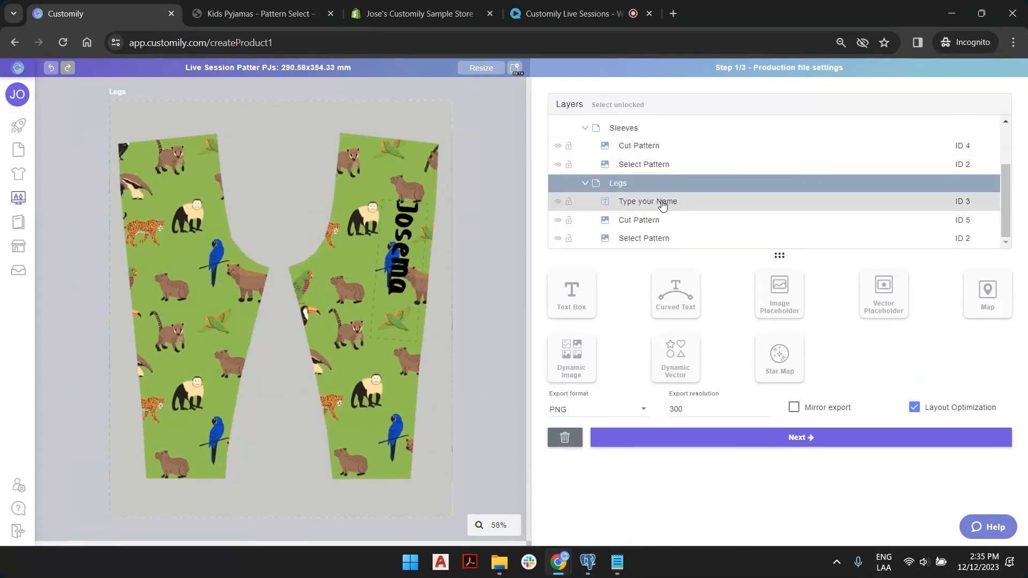
{"action": "left_click", "coordinate": [661, 204]}
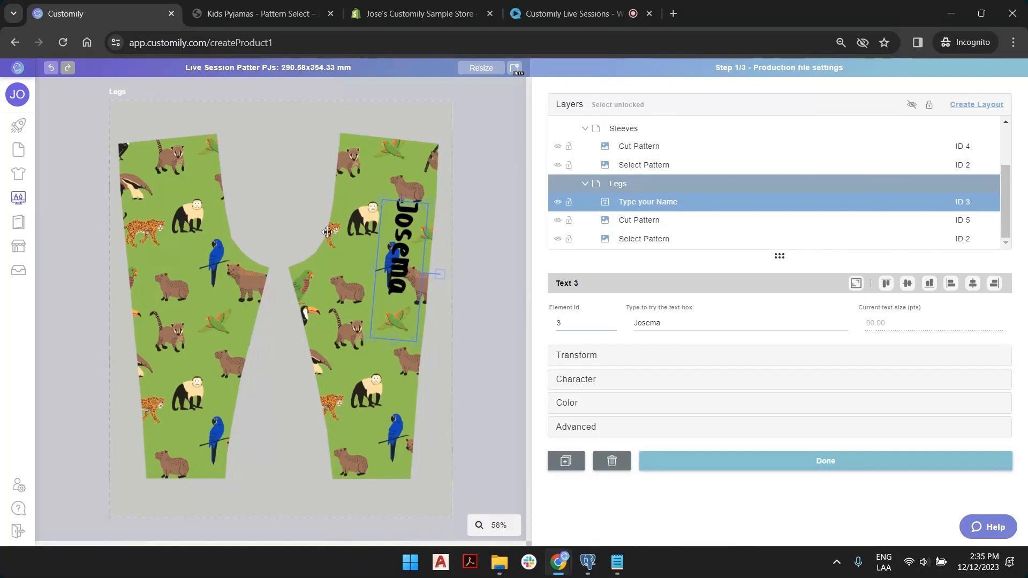
{"action": "double_click", "coordinate": [659, 318]}
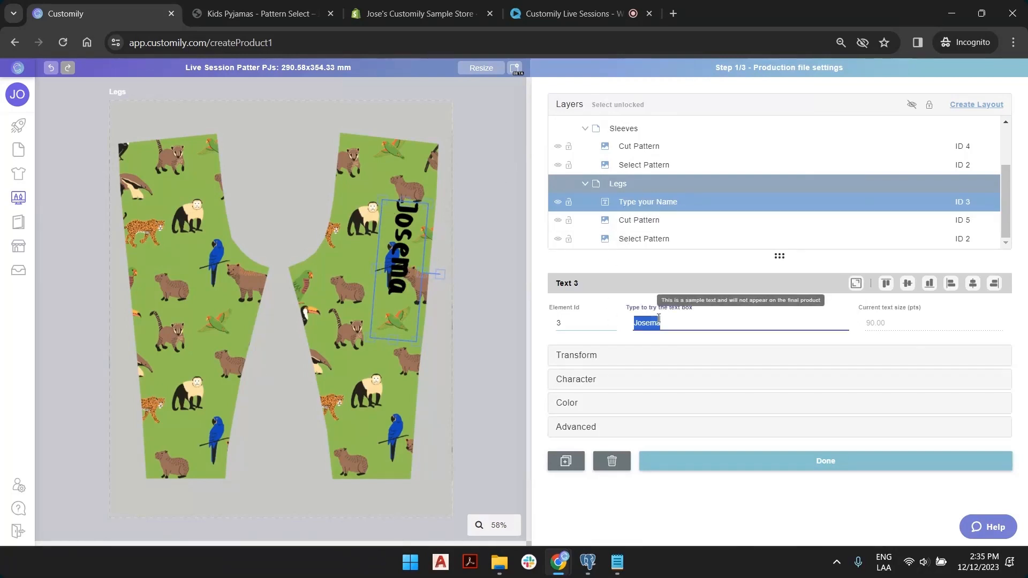
{"action": "type", "text": "Taylor"}
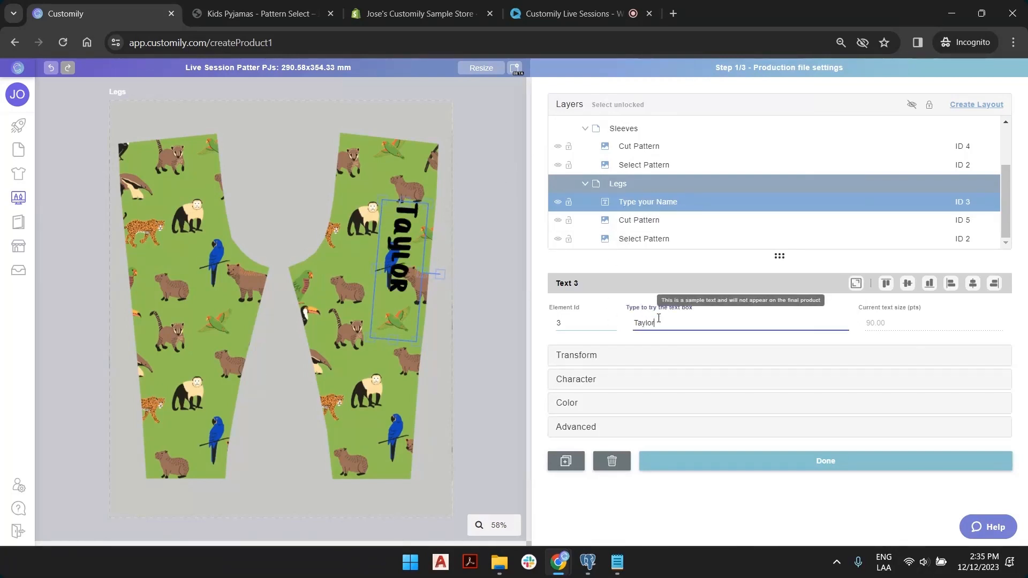
{"action": "scroll", "coordinate": [659, 160], "scroll_direction": "up", "scroll_amount": 3}
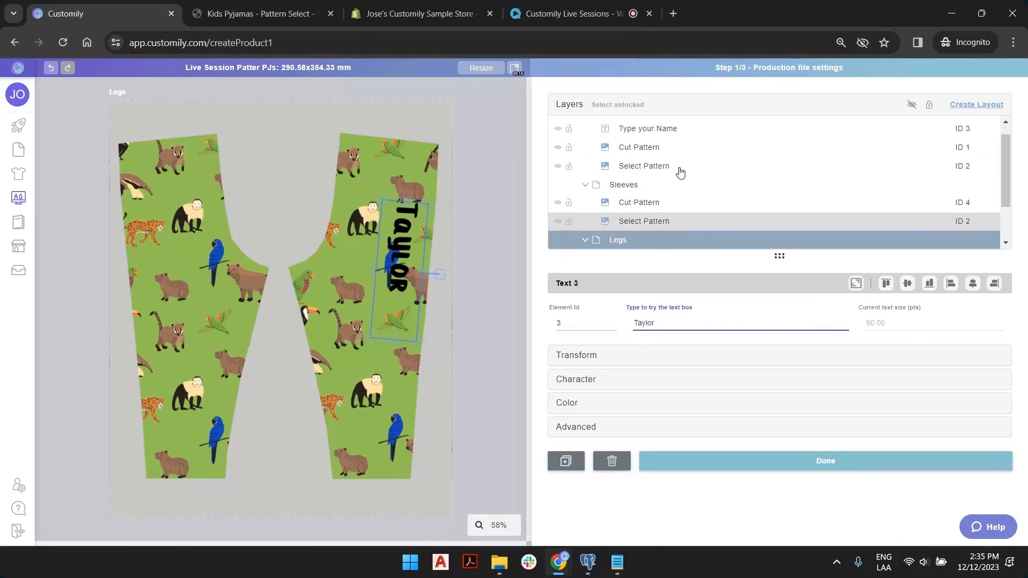
{"action": "left_click", "coordinate": [643, 128]}
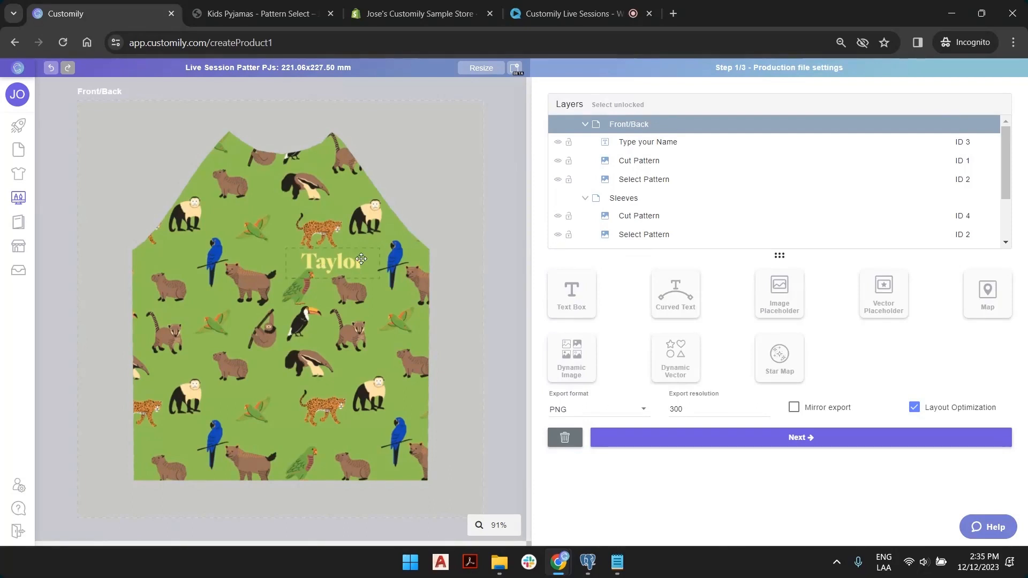
{"action": "left_click", "coordinate": [964, 143]}
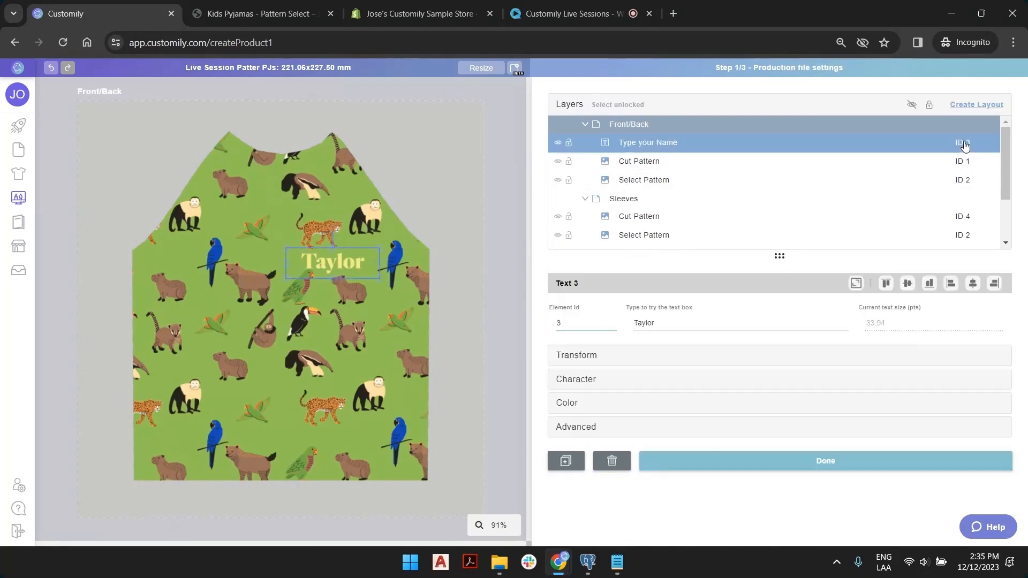
{"action": "left_click", "coordinate": [961, 204]}
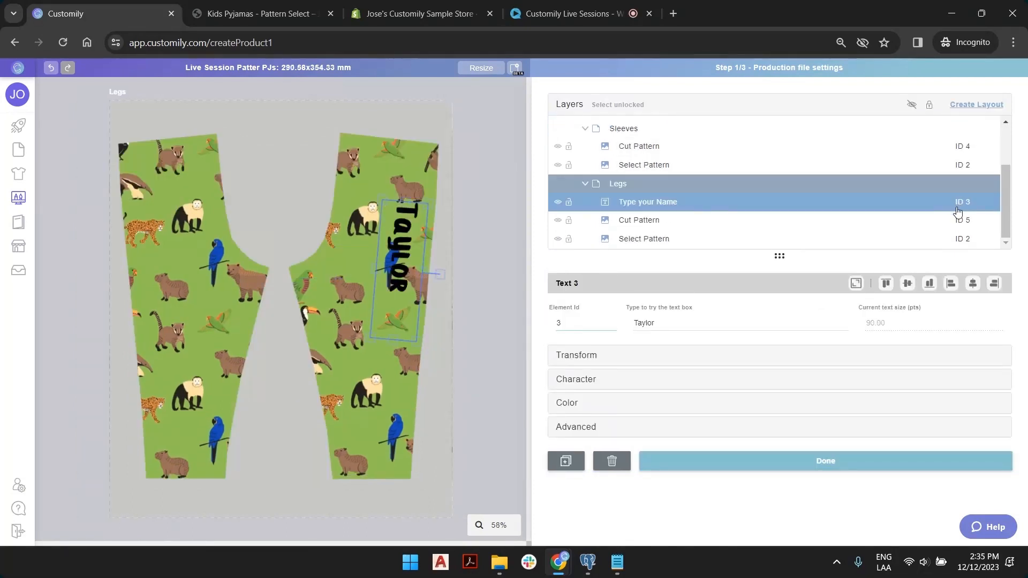
Switch the legs to the balloon cloud pattern and review the Front/Back and Legs pattern settings.
{"action": "left_click", "coordinate": [968, 241]}
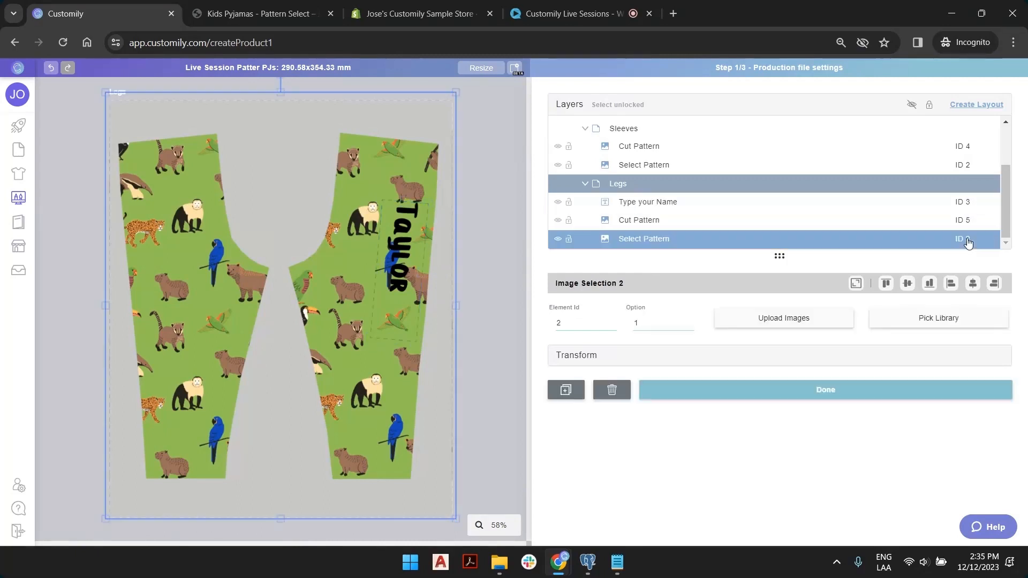
{"action": "left_click", "coordinate": [688, 323]}
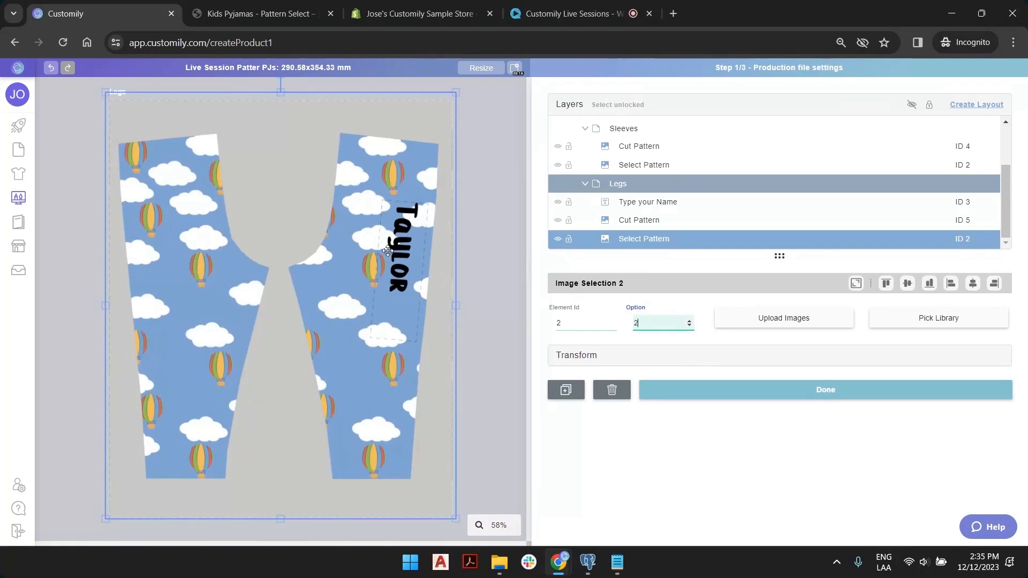
{"action": "left_click", "coordinate": [621, 128]}
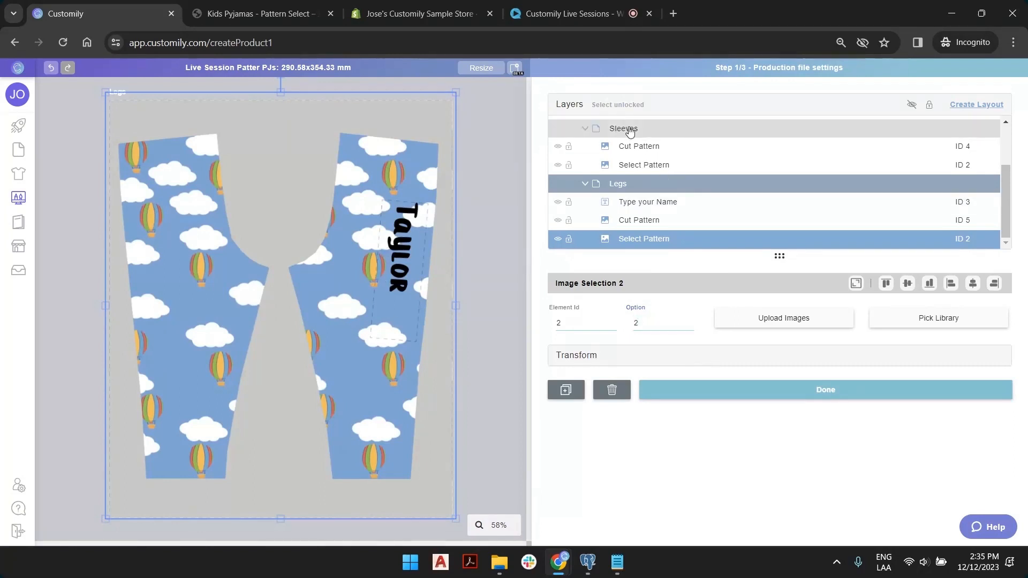
{"action": "scroll", "coordinate": [648, 173], "scroll_direction": "up", "scroll_amount": 2}
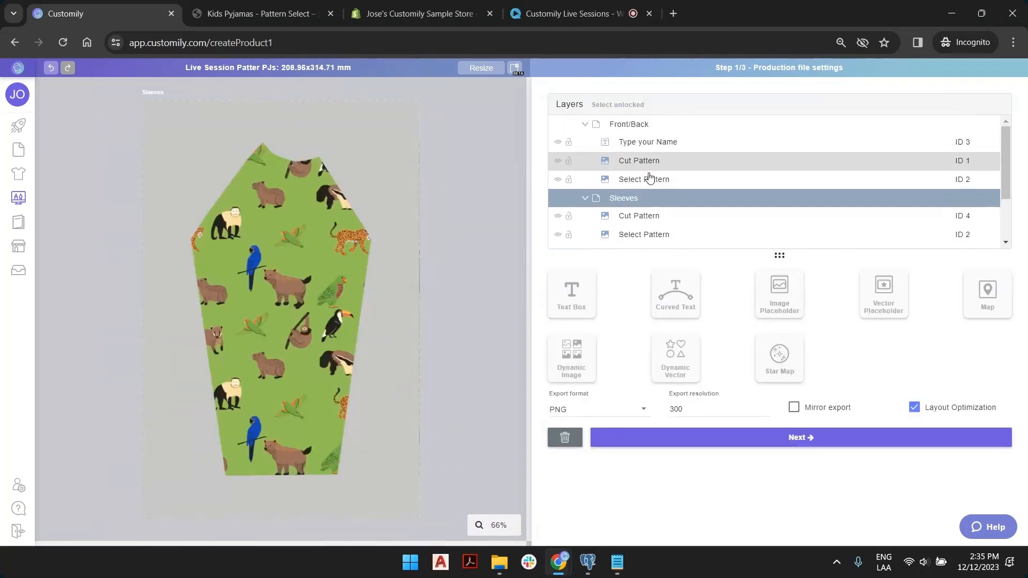
{"action": "left_click", "coordinate": [638, 128]}
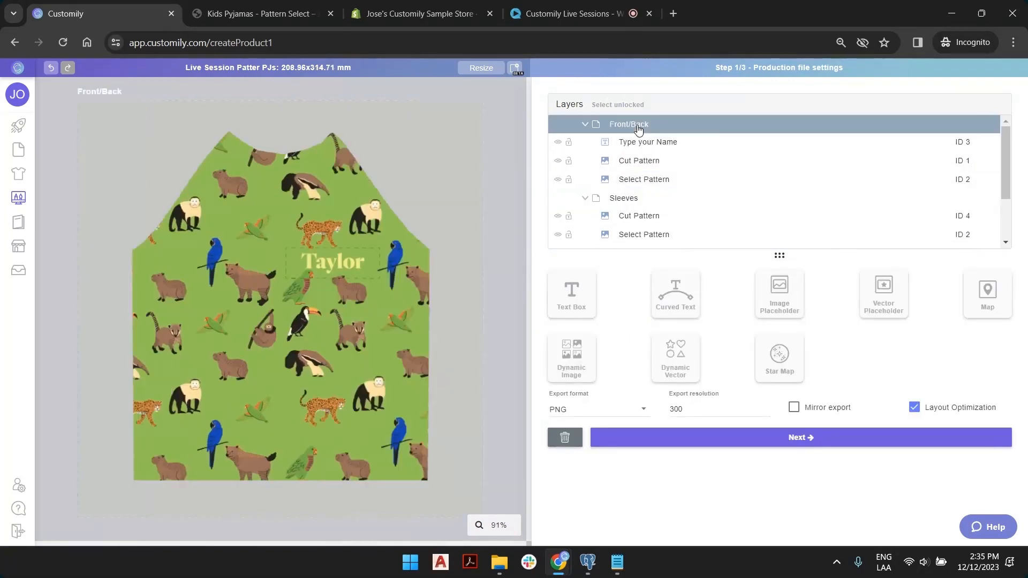
{"action": "left_click", "coordinate": [970, 184]}
{"action": "scroll", "coordinate": [972, 204], "scroll_direction": "down", "scroll_amount": 2}
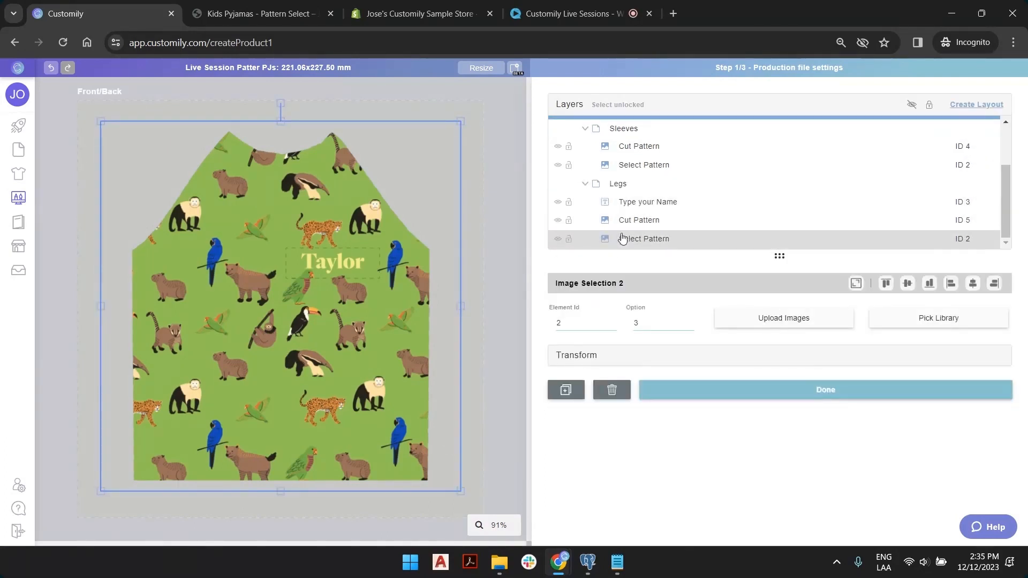
{"action": "left_click", "coordinate": [959, 239]}
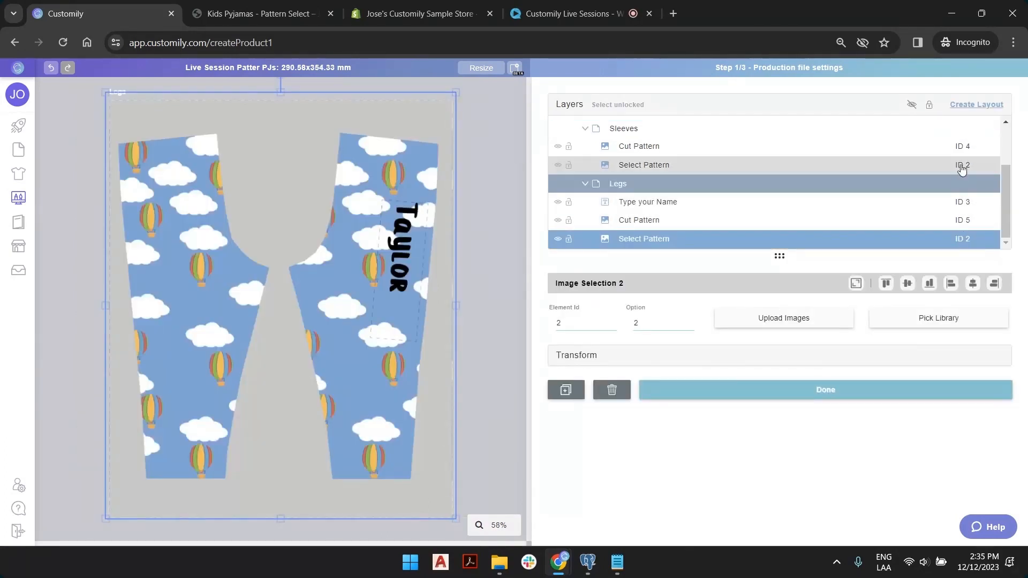
After checking Sleeves, set the Front/Back Select Pattern default option to 2.
{"action": "left_click", "coordinate": [962, 166]}
{"action": "scroll", "coordinate": [961, 167], "scroll_direction": "up", "scroll_amount": 2}
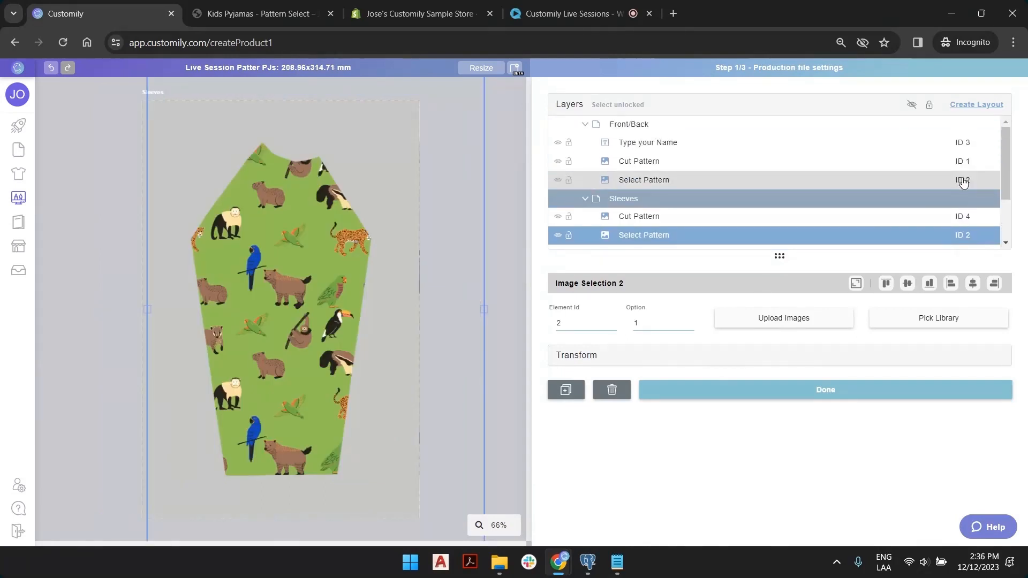
{"action": "left_click", "coordinate": [960, 180]}
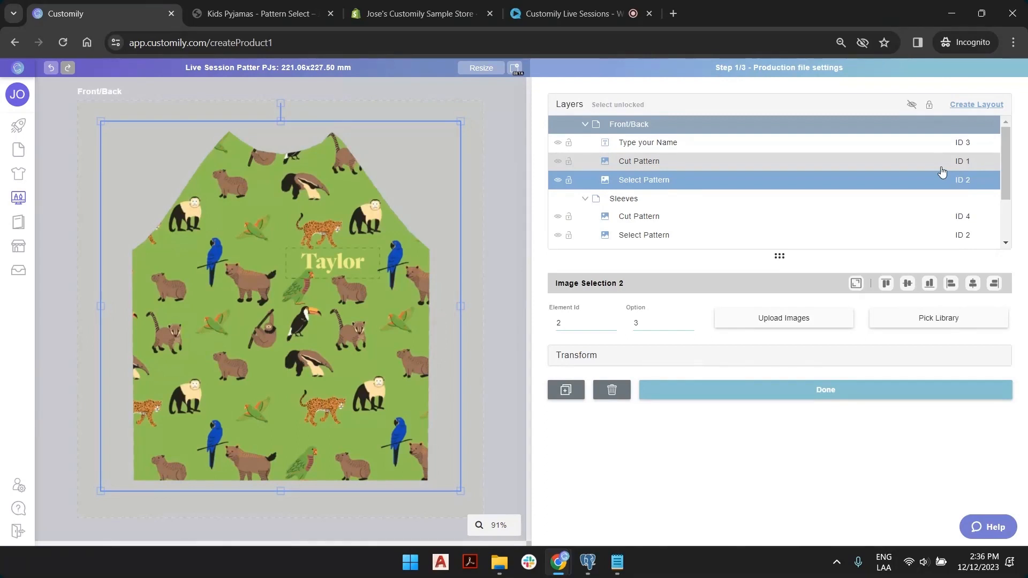
{"action": "left_click", "coordinate": [689, 325]}
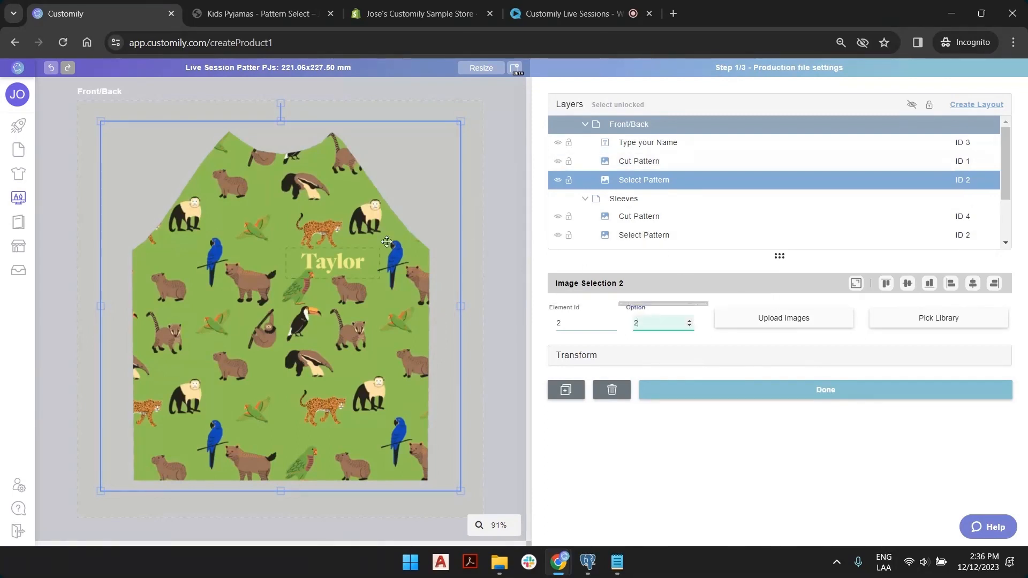
{"action": "left_click", "coordinate": [484, 136]}
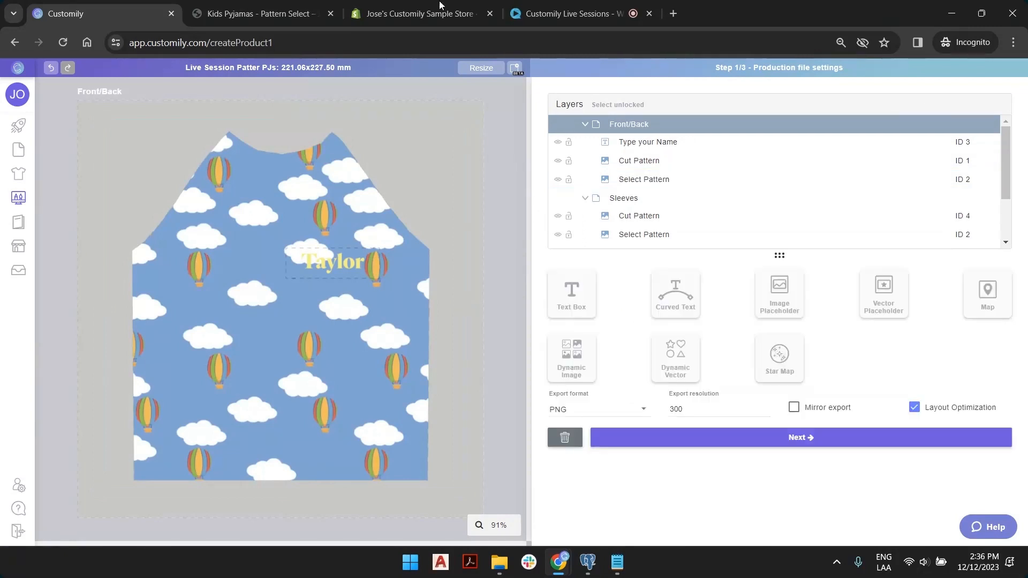
Pick the Clouds pattern on the Kids Pyjamas storefront page, then go back to Customily.
{"action": "left_click", "coordinate": [294, 6]}
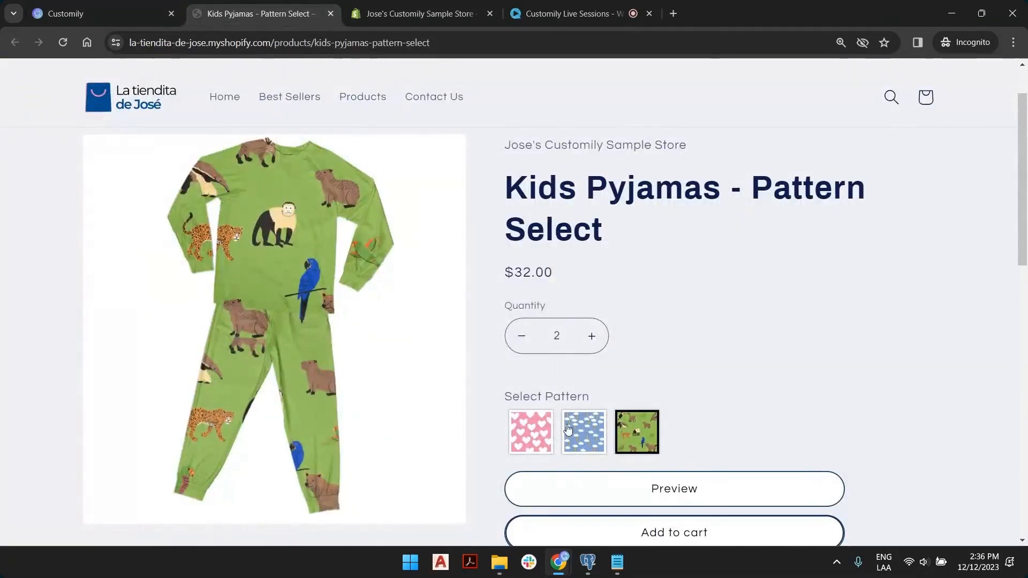
{"action": "left_click", "coordinate": [600, 437]}
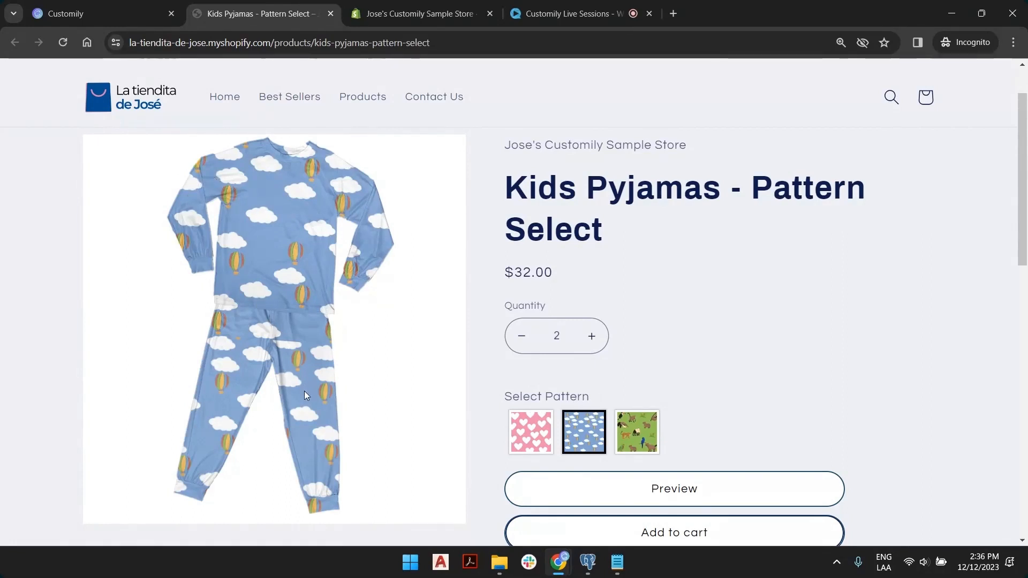
{"action": "left_click", "coordinate": [123, 12]}
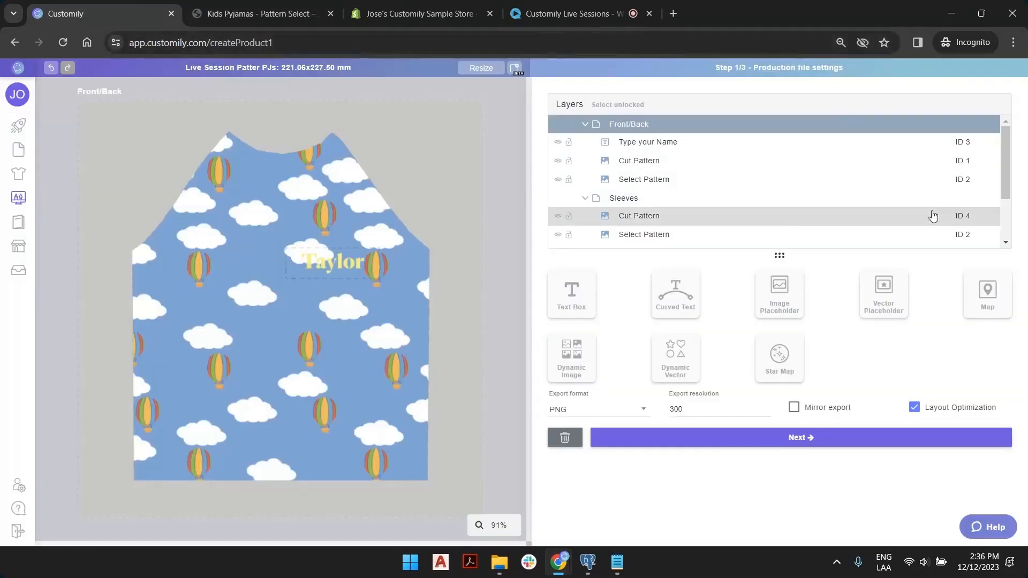
Compare against the storefront, then inspect the Legs pattern layer and both name text layers.
{"action": "scroll", "coordinate": [962, 232], "scroll_direction": "down", "scroll_amount": 2}
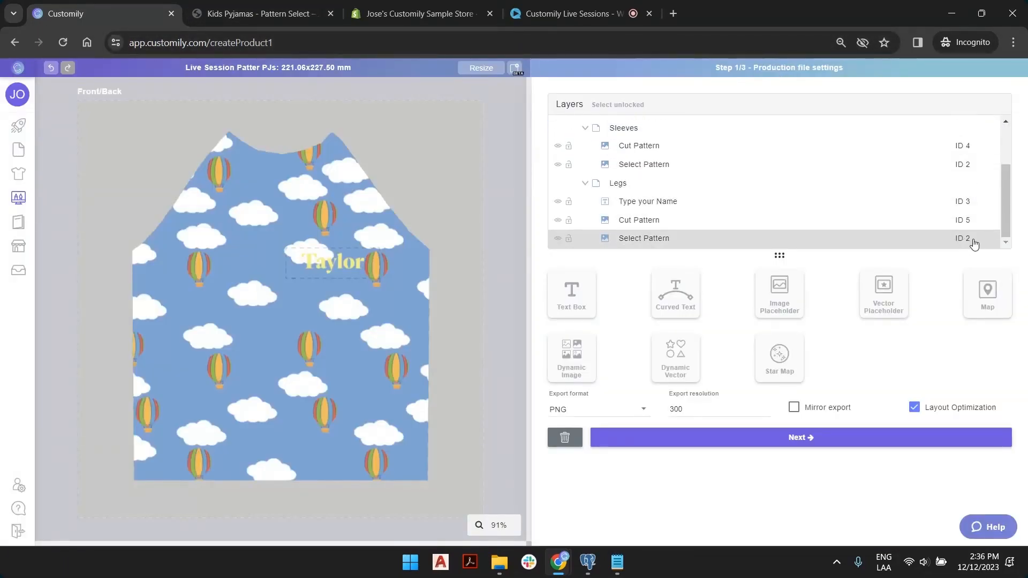
{"action": "left_click", "coordinate": [262, 14]}
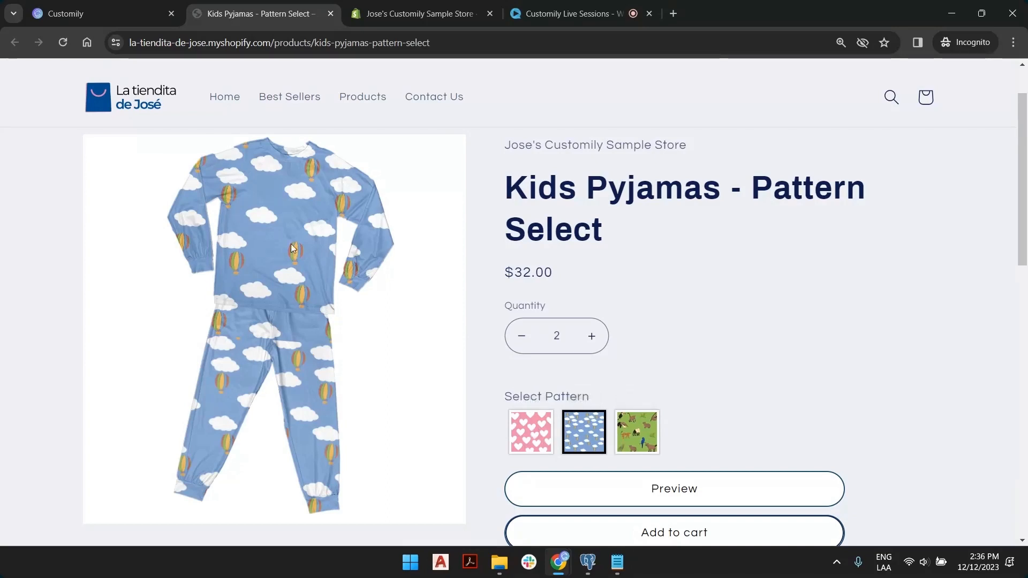
{"action": "left_click", "coordinate": [130, 14]}
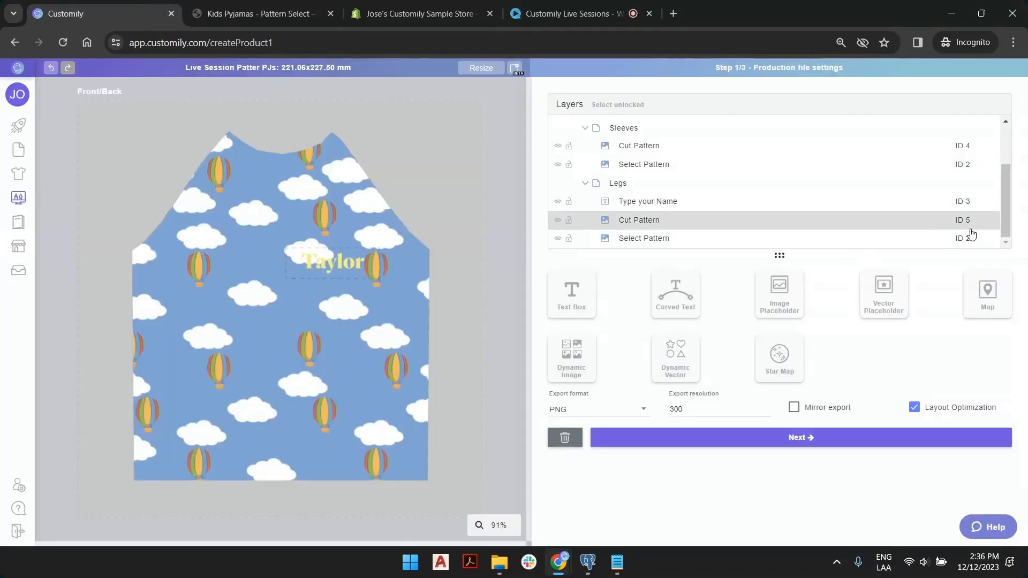
{"action": "left_click", "coordinate": [972, 241]}
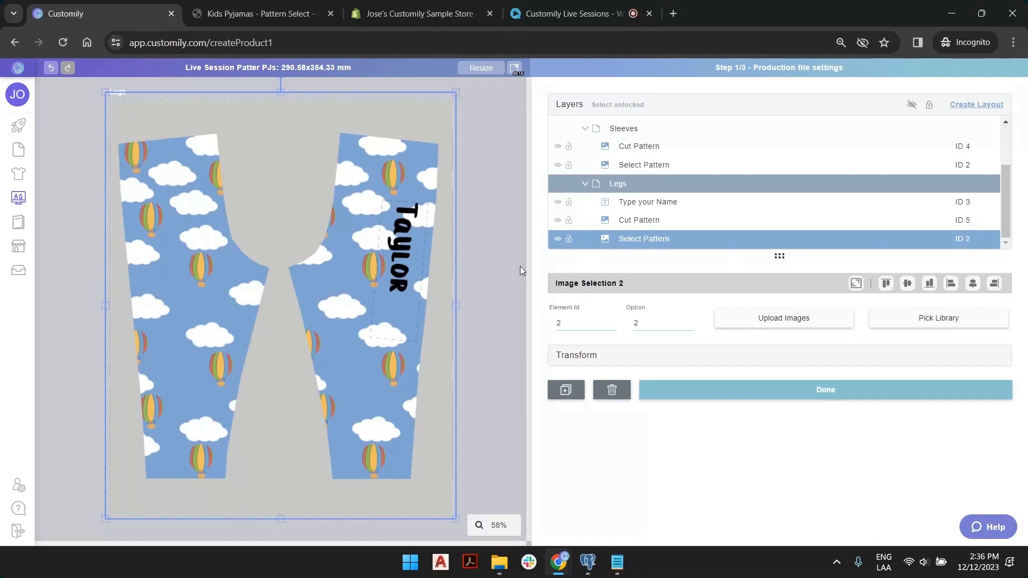
{"action": "scroll", "coordinate": [663, 211], "scroll_direction": "up", "scroll_amount": 2}
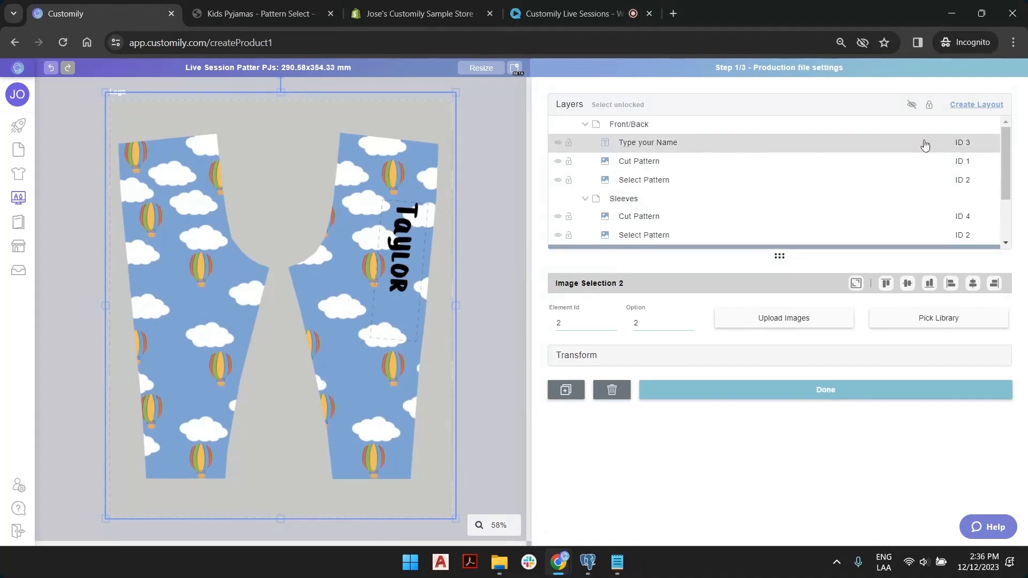
{"action": "left_click", "coordinate": [972, 144]}
{"action": "scroll", "coordinate": [976, 155], "scroll_direction": "down", "scroll_amount": 3}
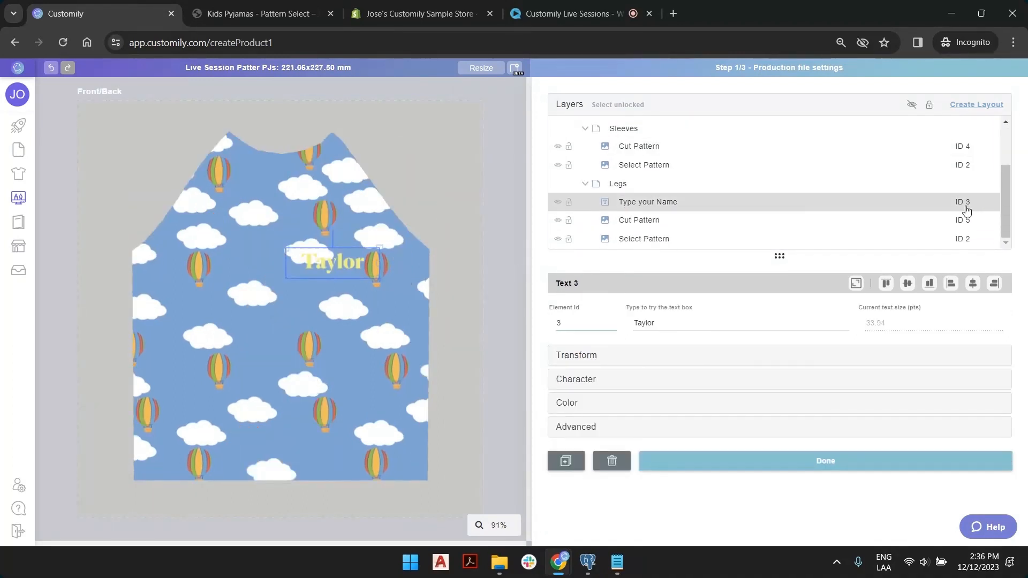
{"action": "left_click", "coordinate": [966, 207]}
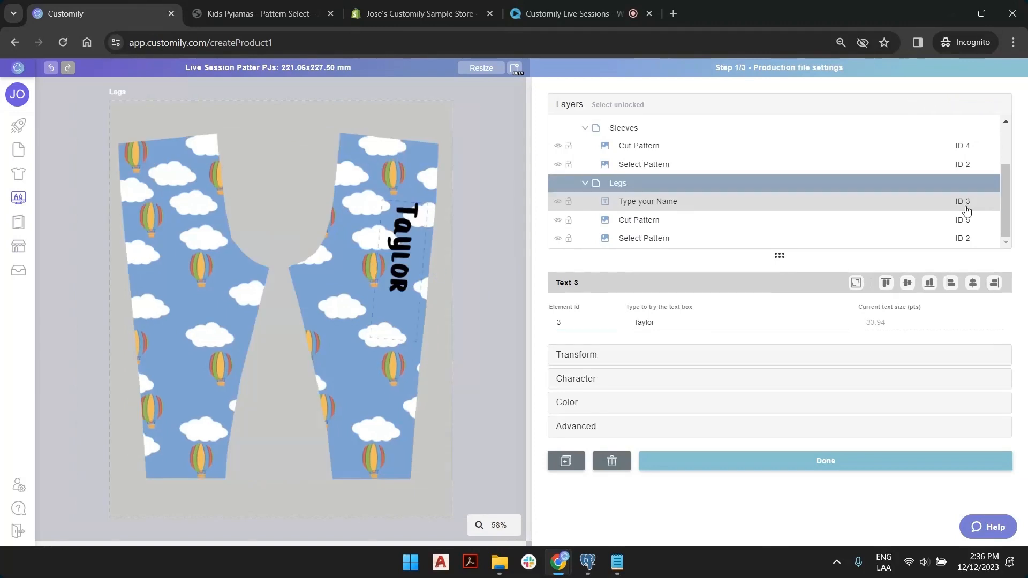
{"action": "left_click", "coordinate": [502, 268]}
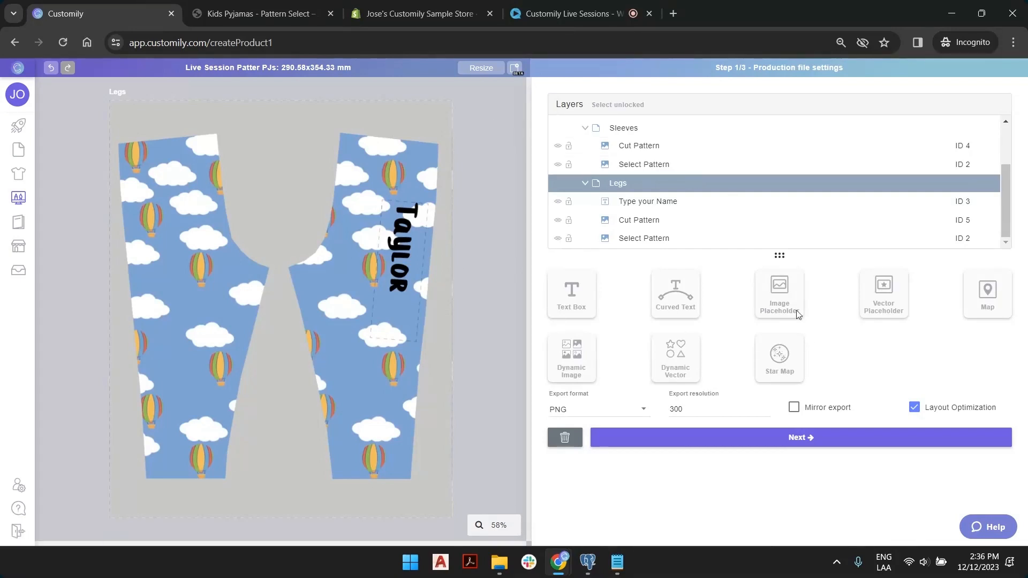
Move to preview settings with a plain background colour and a 1200x1200 px preview size.
{"action": "left_click", "coordinate": [812, 439]}
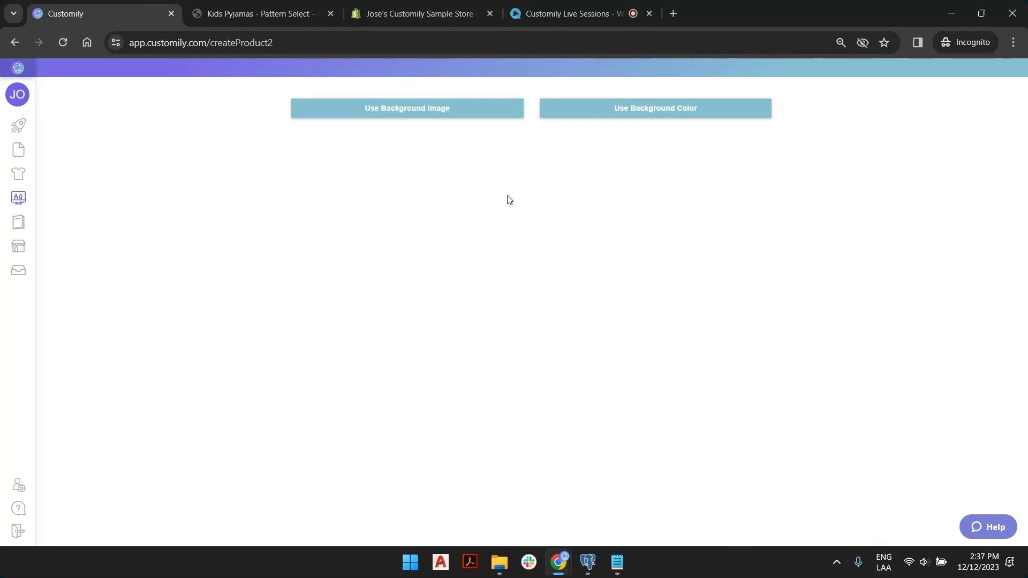
{"action": "left_click", "coordinate": [435, 110]}
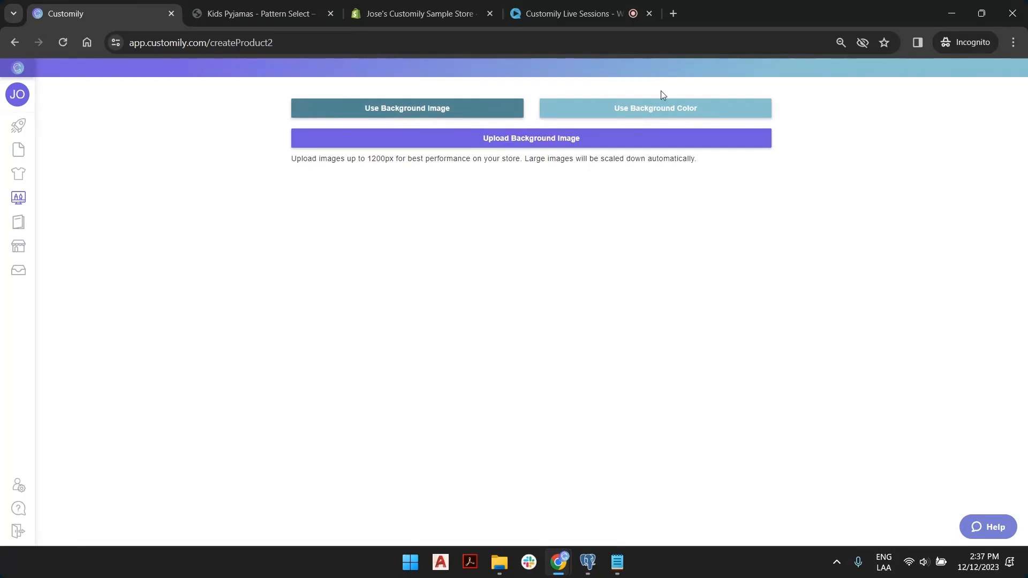
{"action": "left_click", "coordinate": [643, 114]}
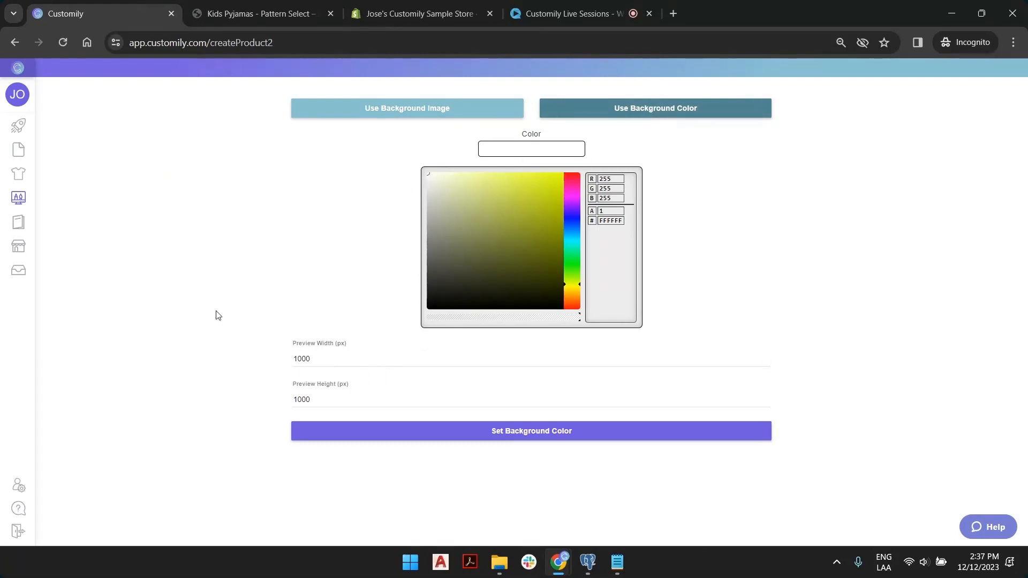
{"action": "left_click", "coordinate": [300, 359]}
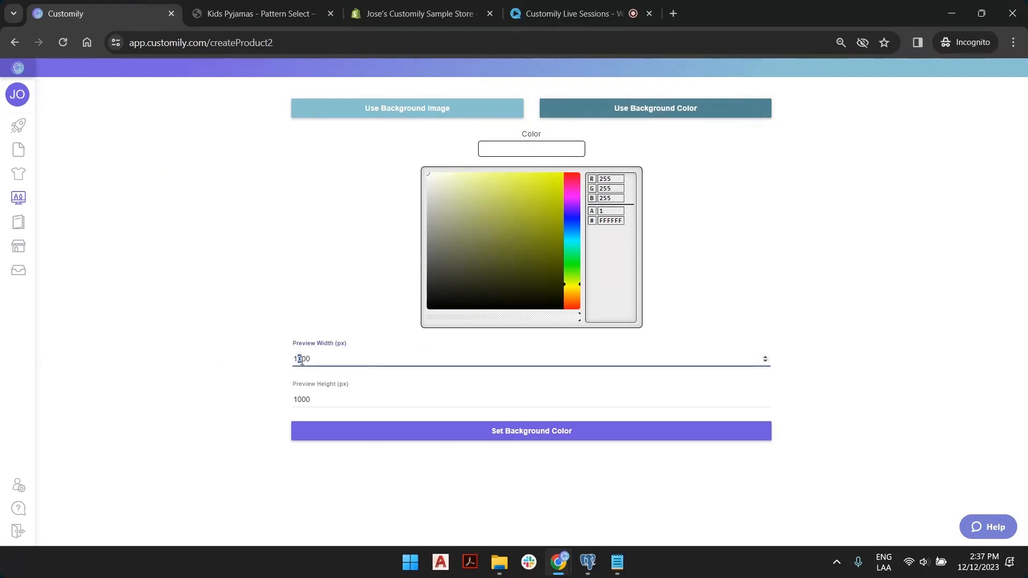
{"action": "mouse_move", "coordinate": [533, 181]}
{"action": "left_mouse_down"}
{"action": "mouse_move", "coordinate": [553, 253]}
{"action": "mouse_move", "coordinate": [367, 147]}
{"action": "left_mouse_up"}
{"action": "type", "text": "2"}
{"action": "left_click_drag", "start_coordinate": [297, 402], "coordinate": [302, 401]}
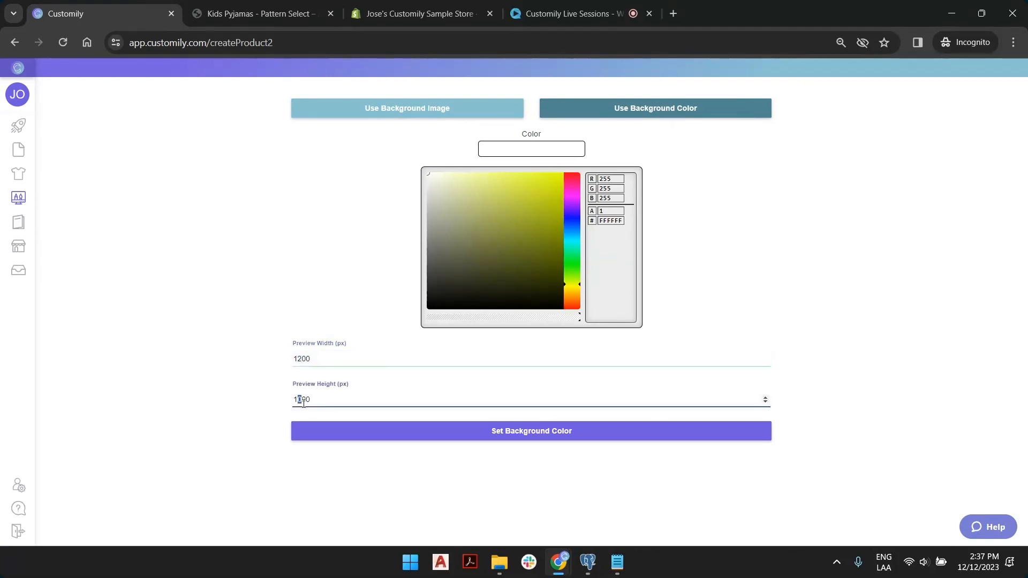
{"action": "type", "text": "2"}
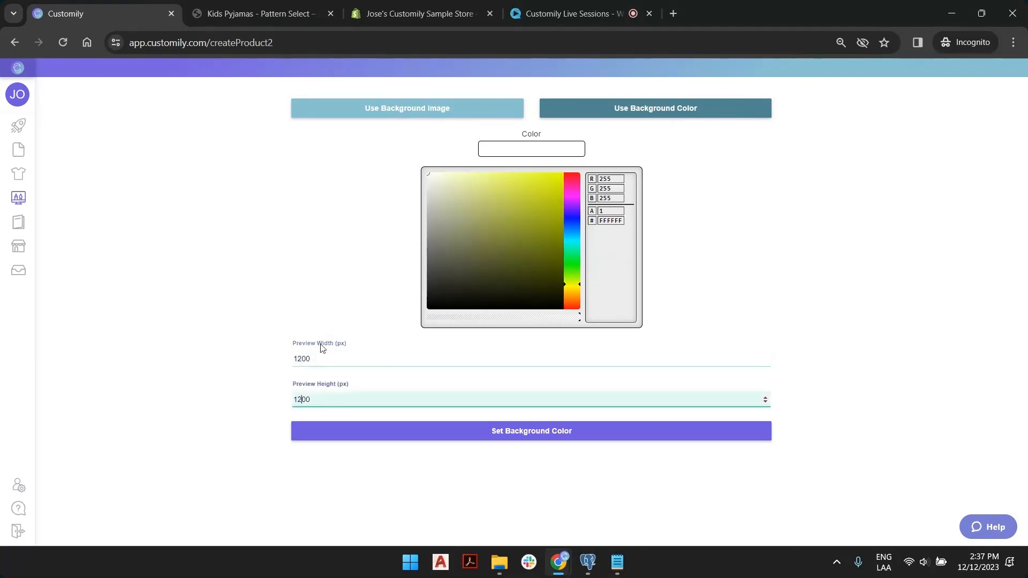
{"action": "left_click", "coordinate": [557, 433]}
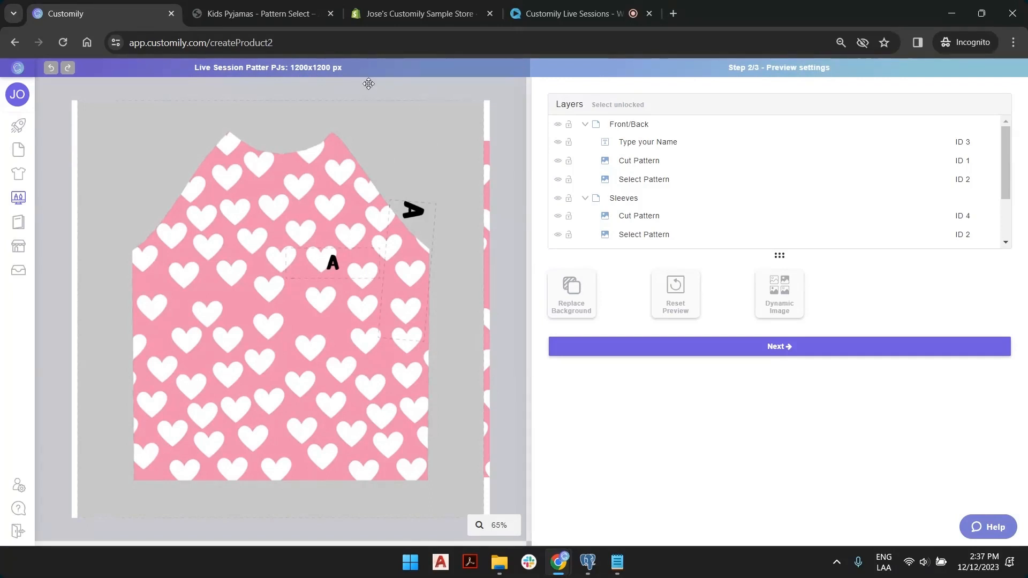
{"action": "left_click", "coordinate": [585, 124]}
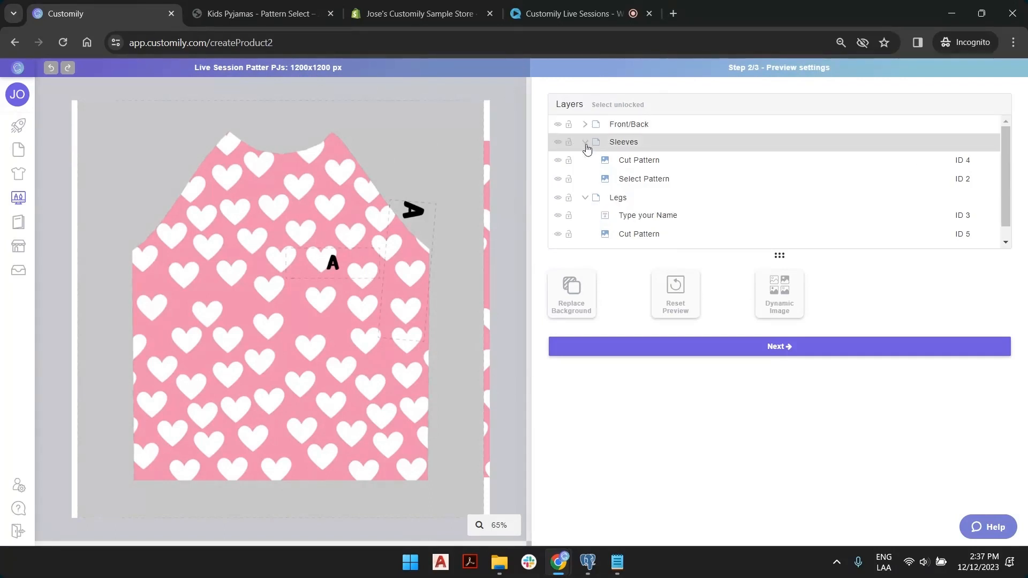
{"action": "left_click", "coordinate": [584, 142]}
{"action": "left_click", "coordinate": [586, 160]}
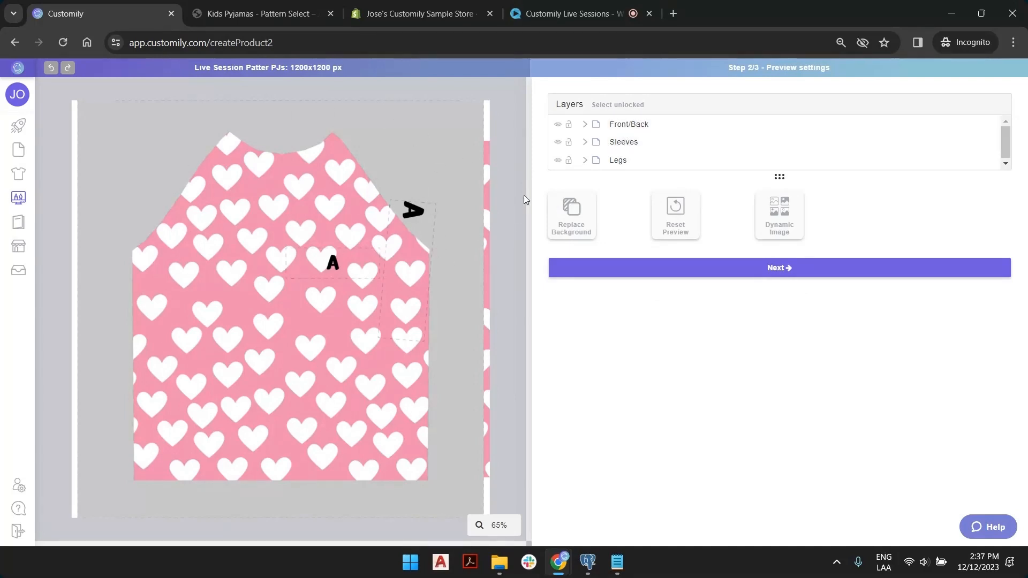
{"action": "left_click", "coordinate": [558, 163]}
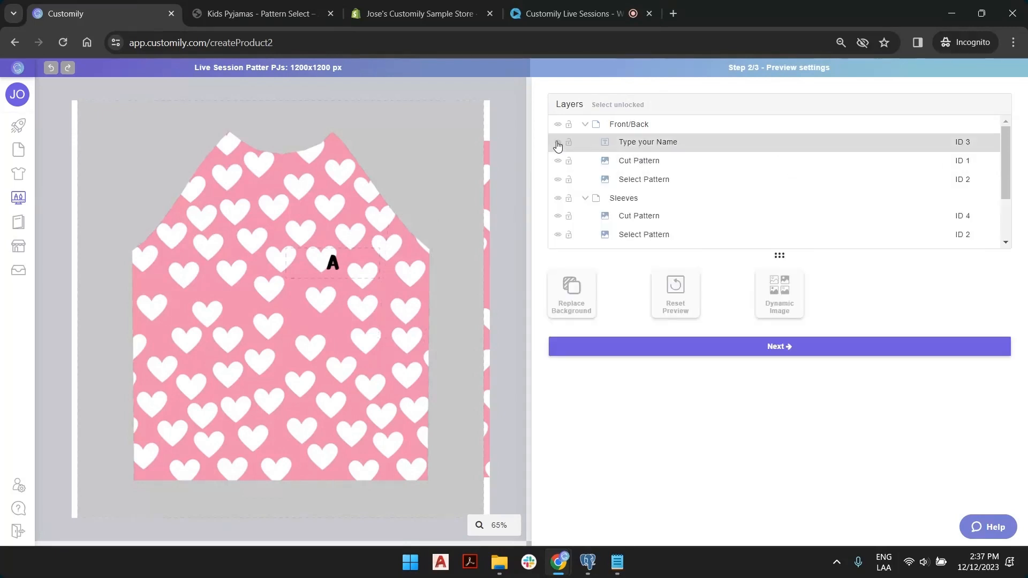
{"action": "left_click", "coordinate": [558, 124]}
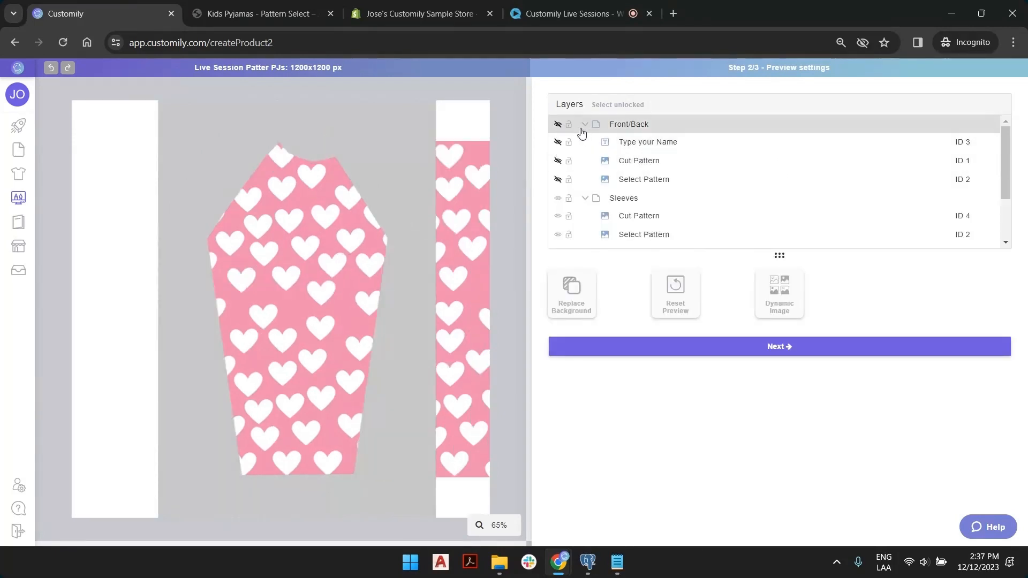
{"action": "left_click", "coordinate": [558, 198]}
{"action": "scroll", "coordinate": [559, 202], "scroll_direction": "down", "scroll_amount": 2}
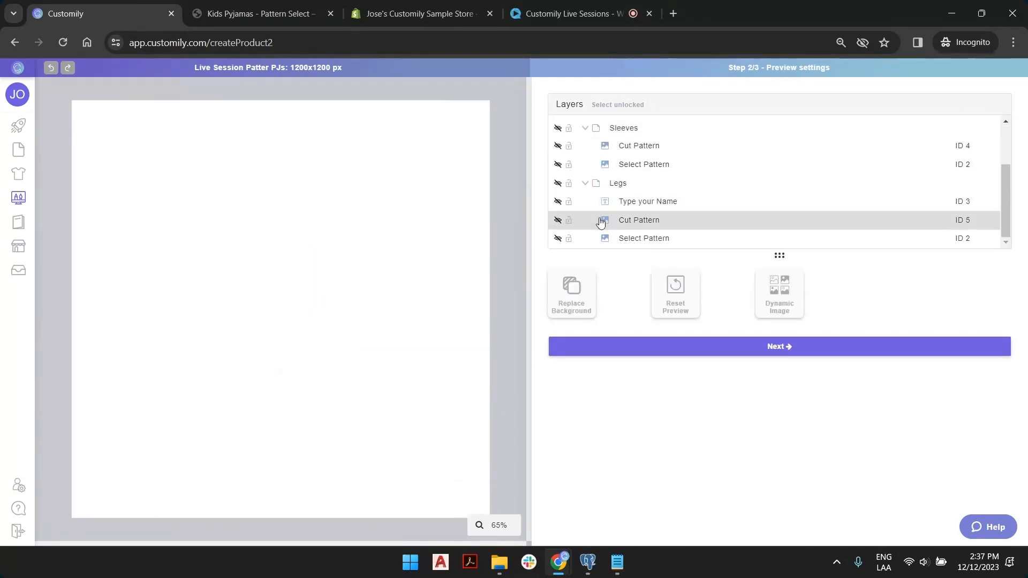
{"action": "scroll", "coordinate": [638, 212], "scroll_direction": "up", "scroll_amount": 3}
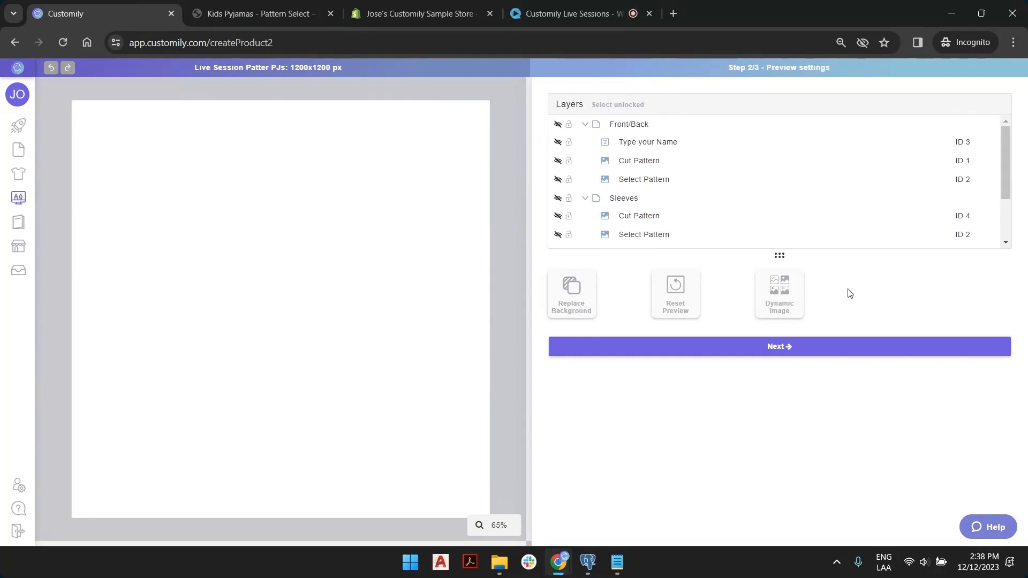
{"action": "left_click", "coordinate": [792, 288]}
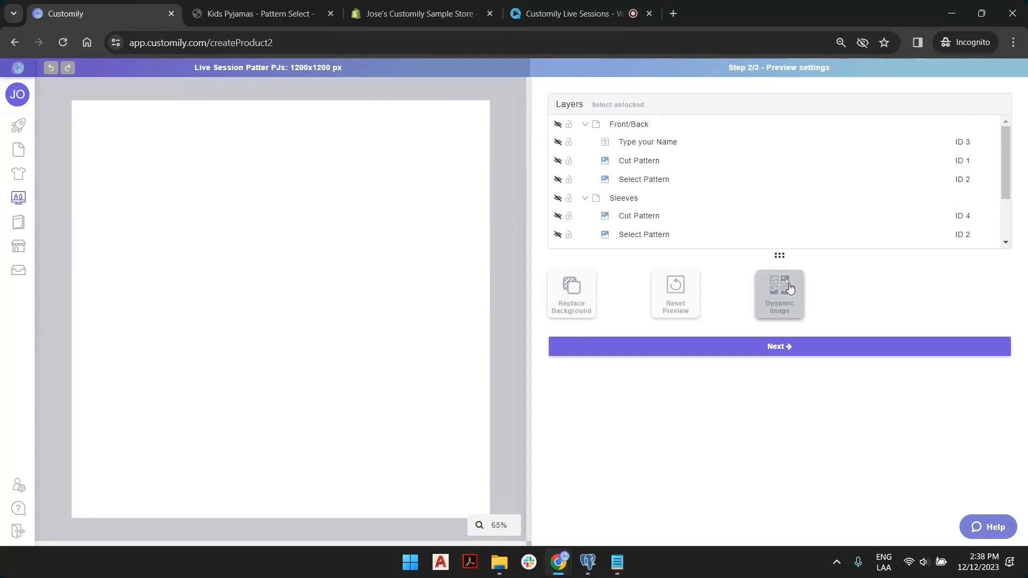
{"action": "left_click_drag", "start_coordinate": [830, 68], "coordinate": [739, 69]}
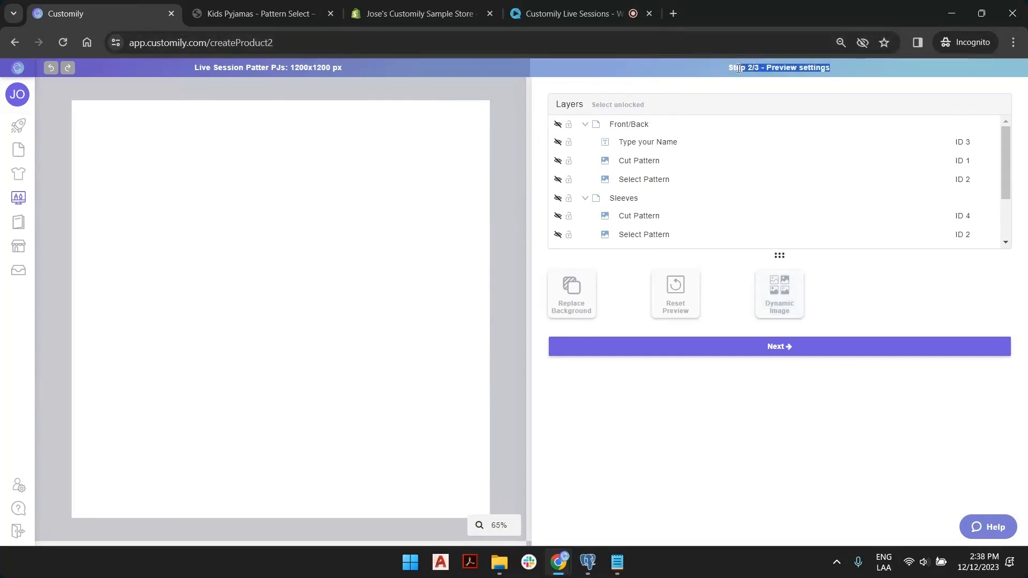
{"action": "left_click", "coordinate": [765, 67]}
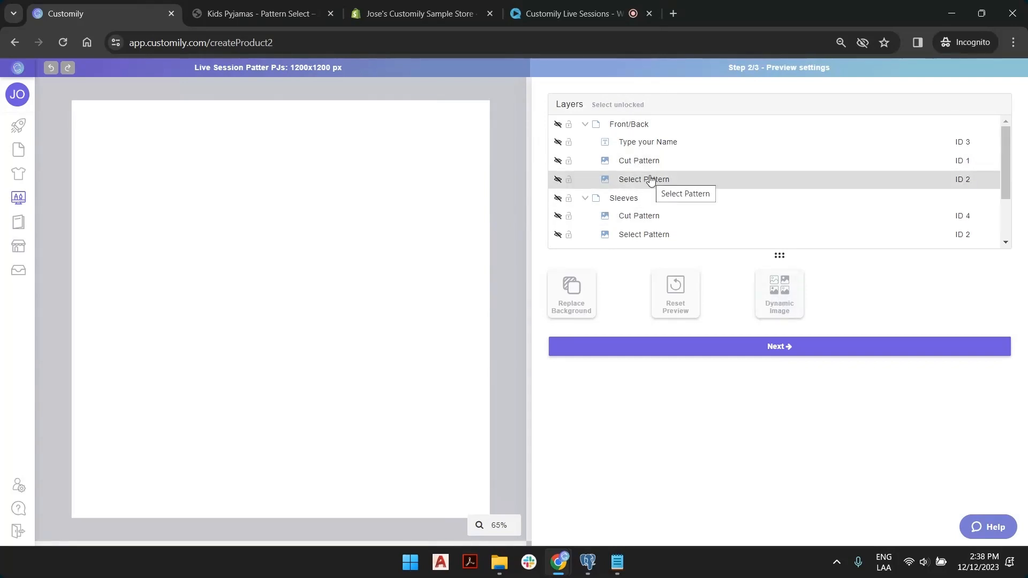
Add a dynamic image loaded with product base.png and fit it to the canvas.
{"action": "left_click", "coordinate": [783, 302]}
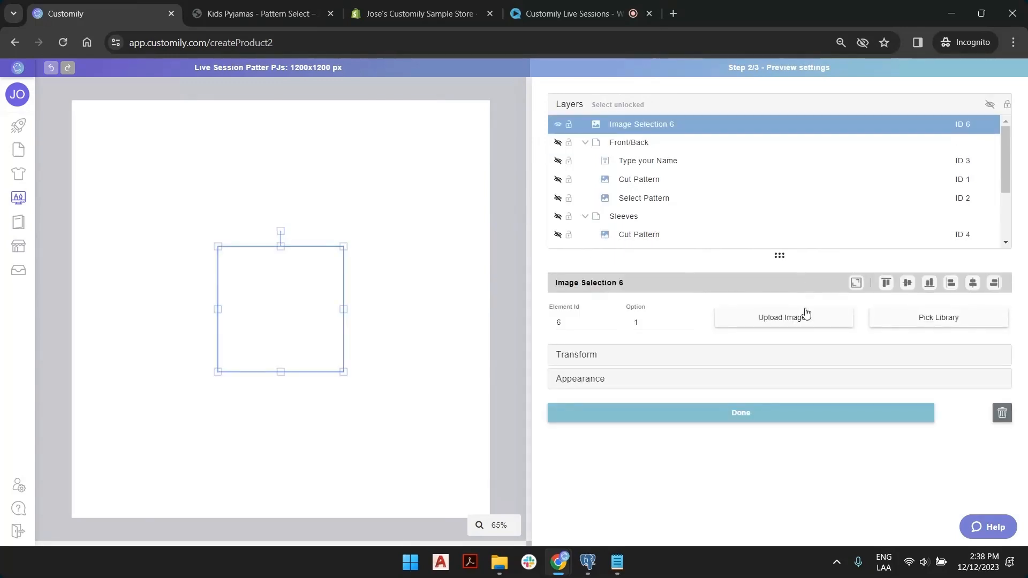
{"action": "left_click", "coordinate": [803, 321]}
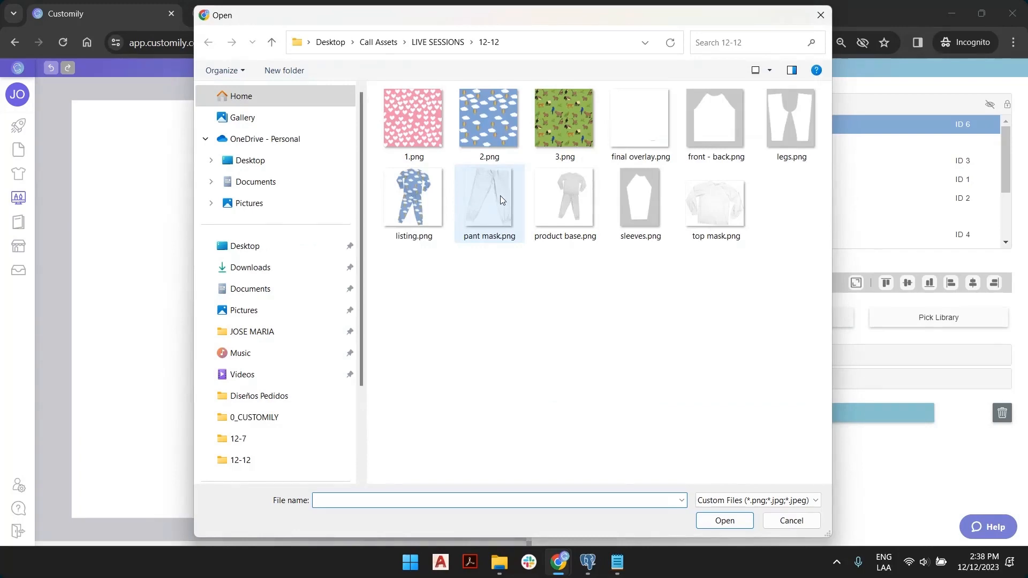
{"action": "double_click", "coordinate": [565, 198]}
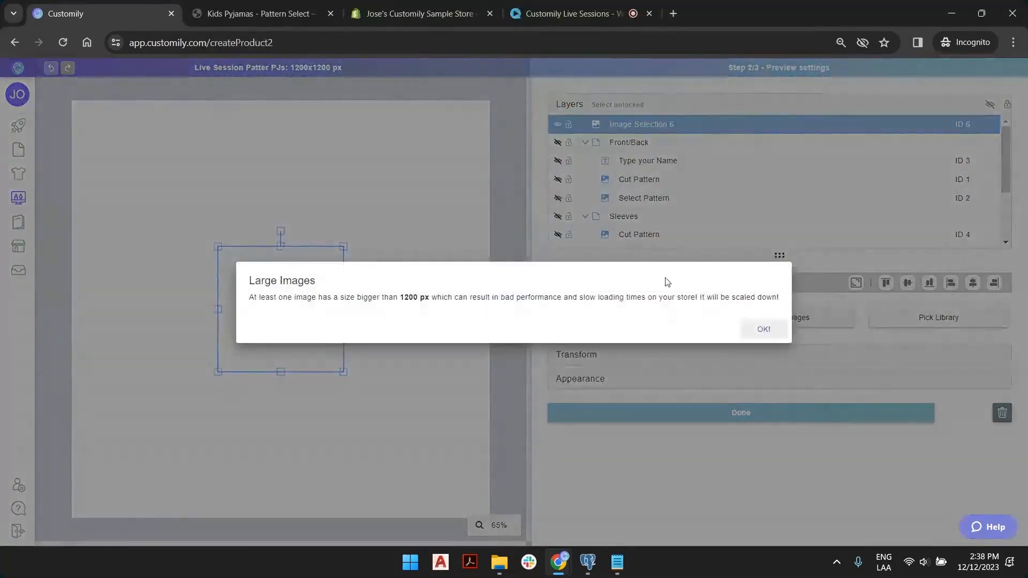
{"action": "left_click", "coordinate": [769, 330]}
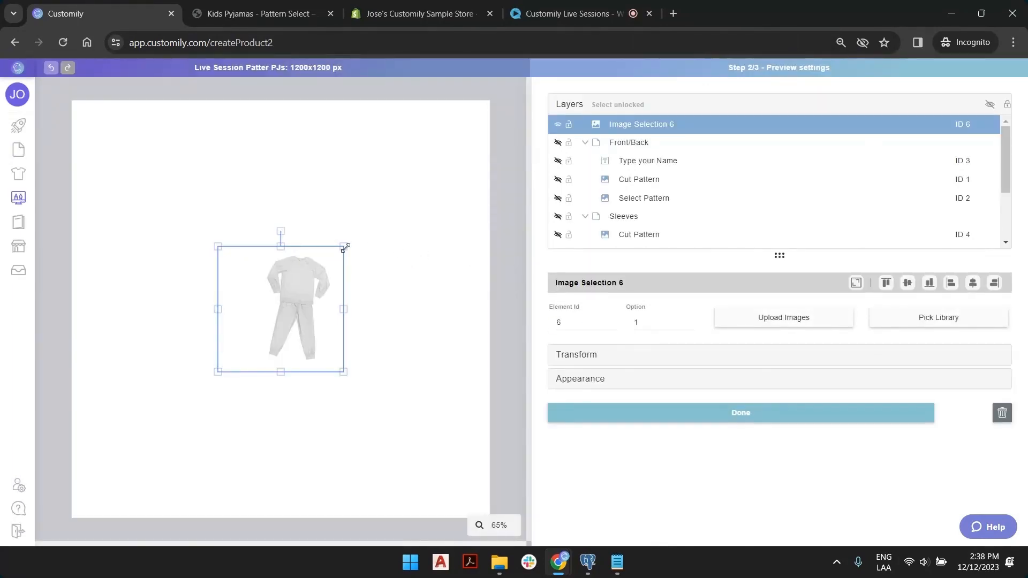
{"action": "left_click_drag", "start_coordinate": [345, 248], "coordinate": [483, 106]}
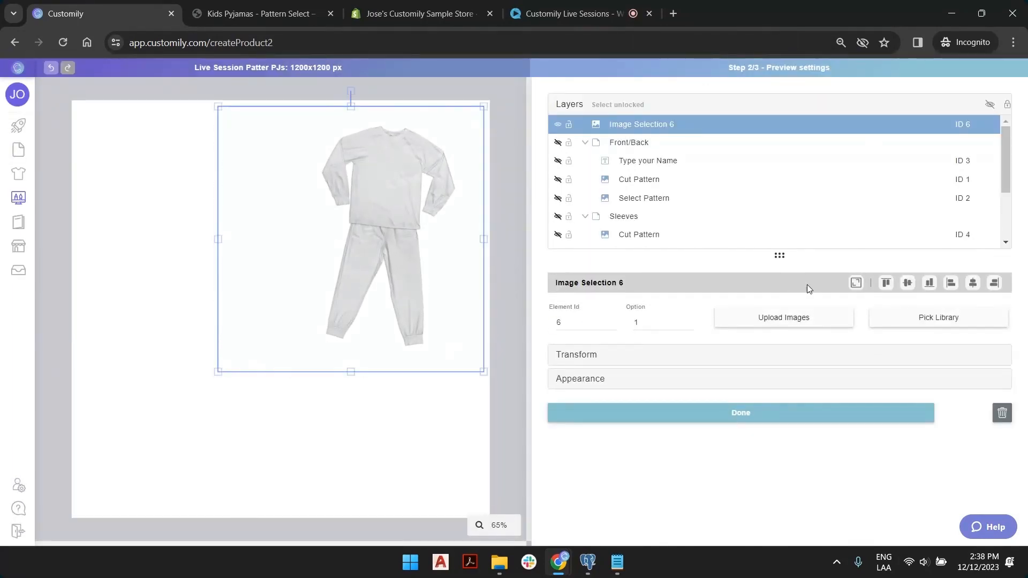
{"action": "left_click", "coordinate": [857, 283]}
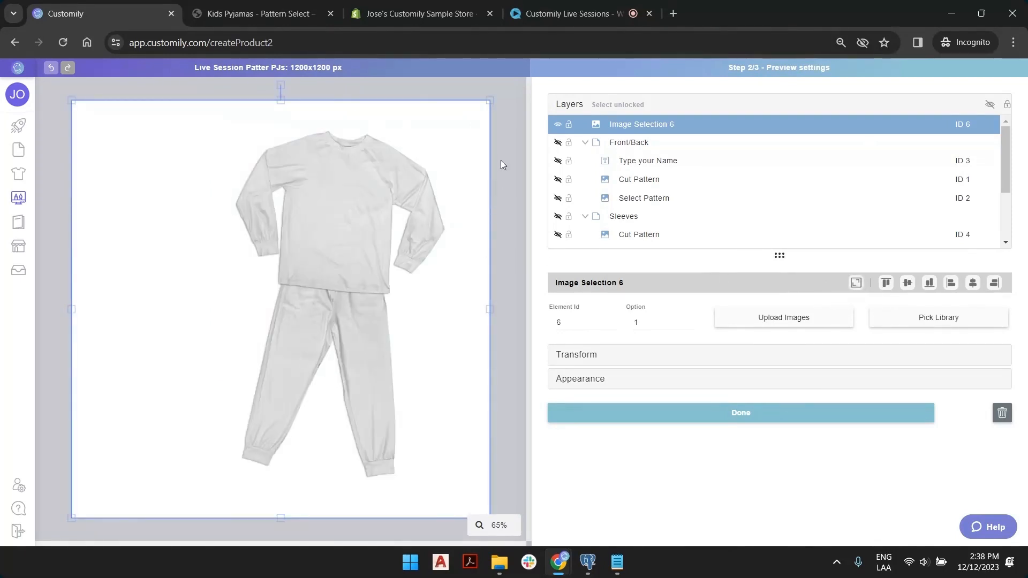
Rename the new image layer to 'Product Base' and move it to the bottom of the layers.
{"action": "double_click", "coordinate": [643, 126]}
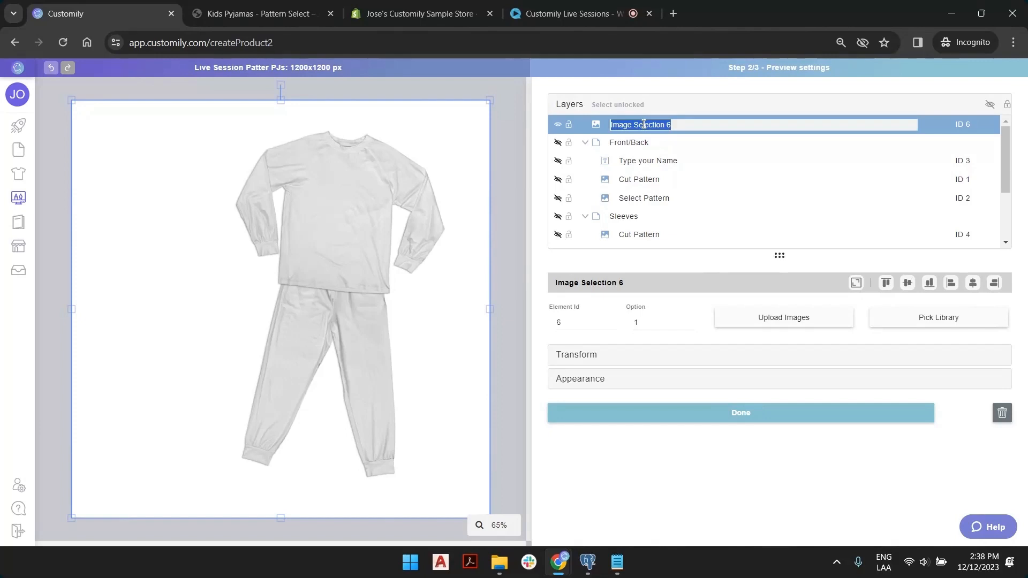
{"action": "type", "text": "Product"}
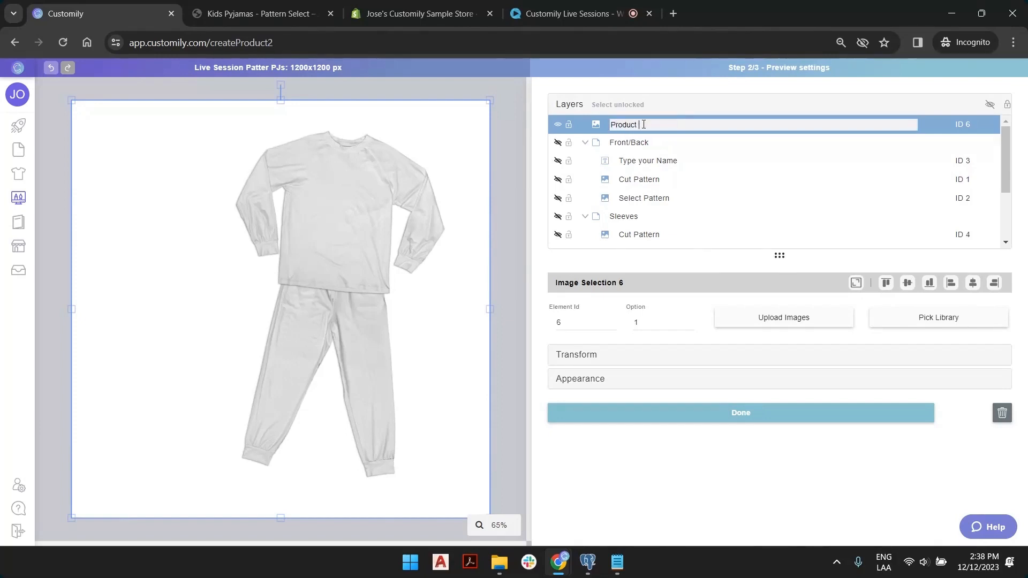
{"action": "type", "text": " Base"}
{"action": "key", "text": "Return"}
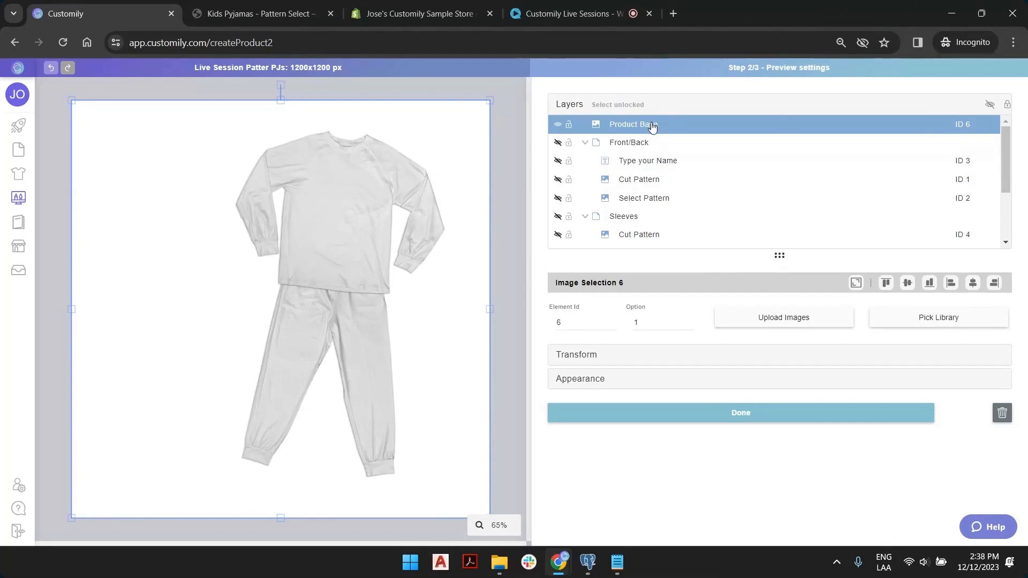
{"action": "left_click_drag", "start_coordinate": [653, 127], "coordinate": [664, 241]}
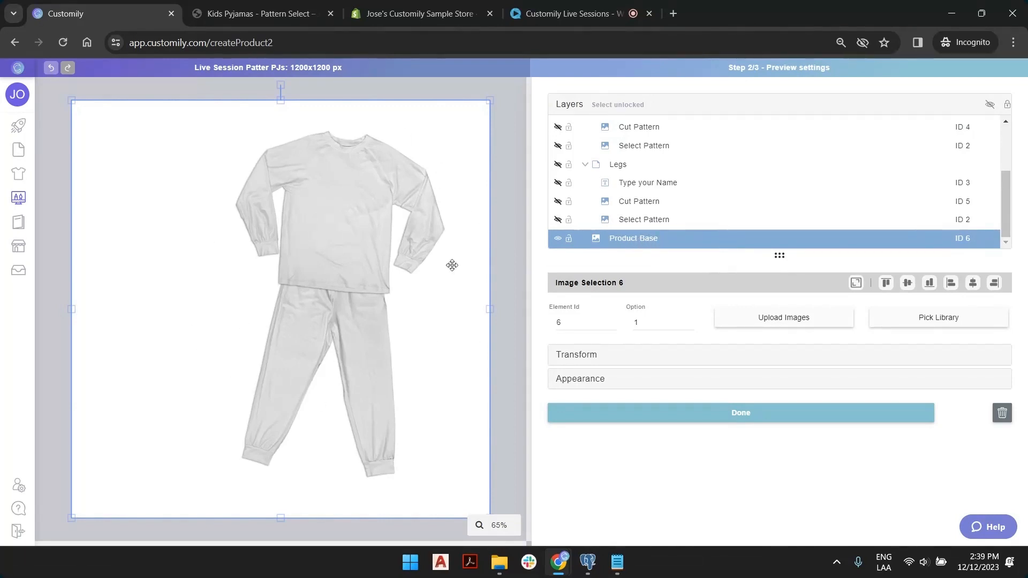
Deselect Product Base and make the Front/Back and Sleeves groups visible again.
{"action": "left_click", "coordinate": [560, 166]}
{"action": "scroll", "coordinate": [559, 161], "scroll_direction": "up", "scroll_amount": 3}
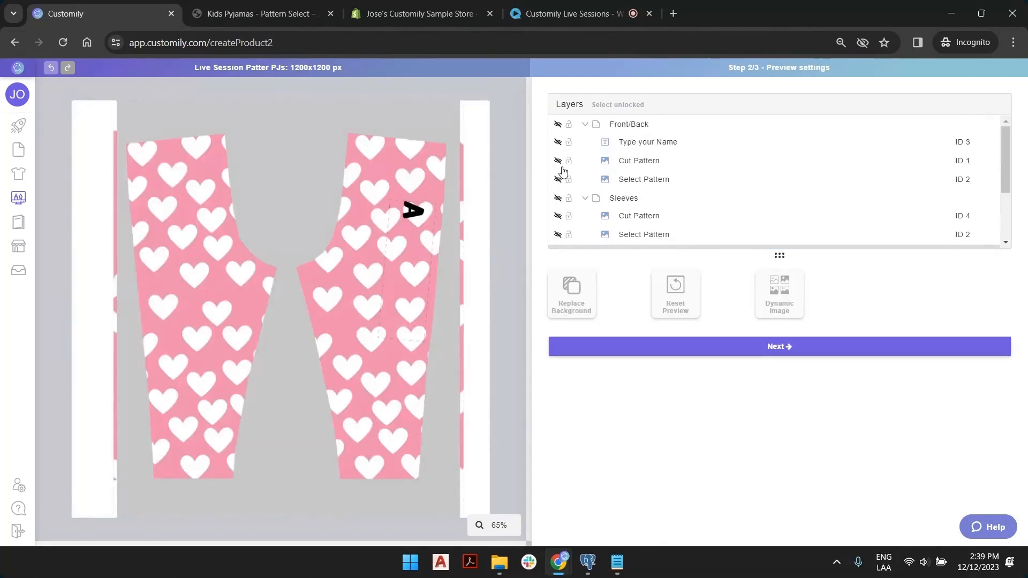
{"action": "left_click", "coordinate": [558, 125]}
{"action": "left_click", "coordinate": [558, 199]}
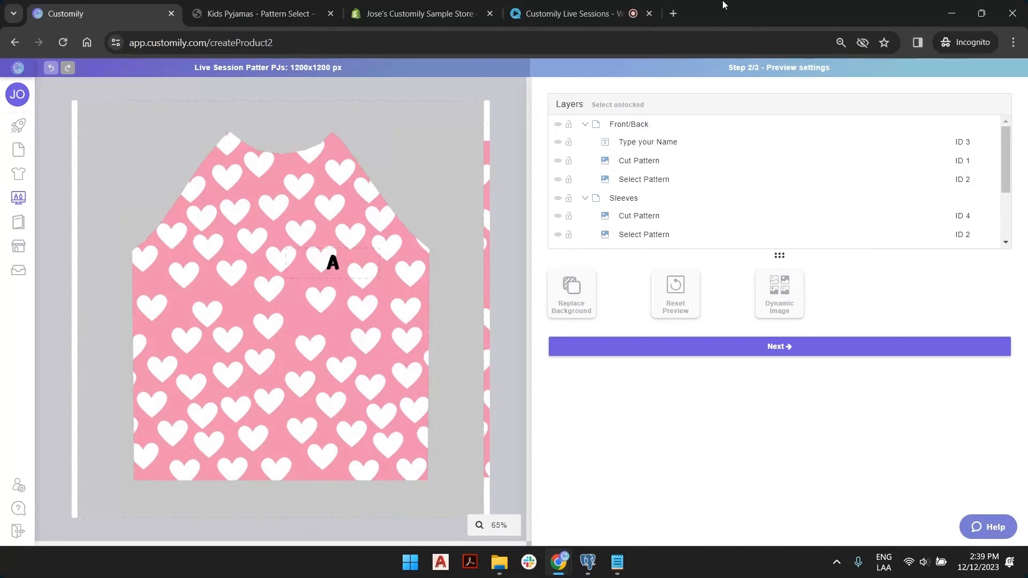
Add another dynamic image loaded with final overlay.png.
{"action": "left_click", "coordinate": [794, 297]}
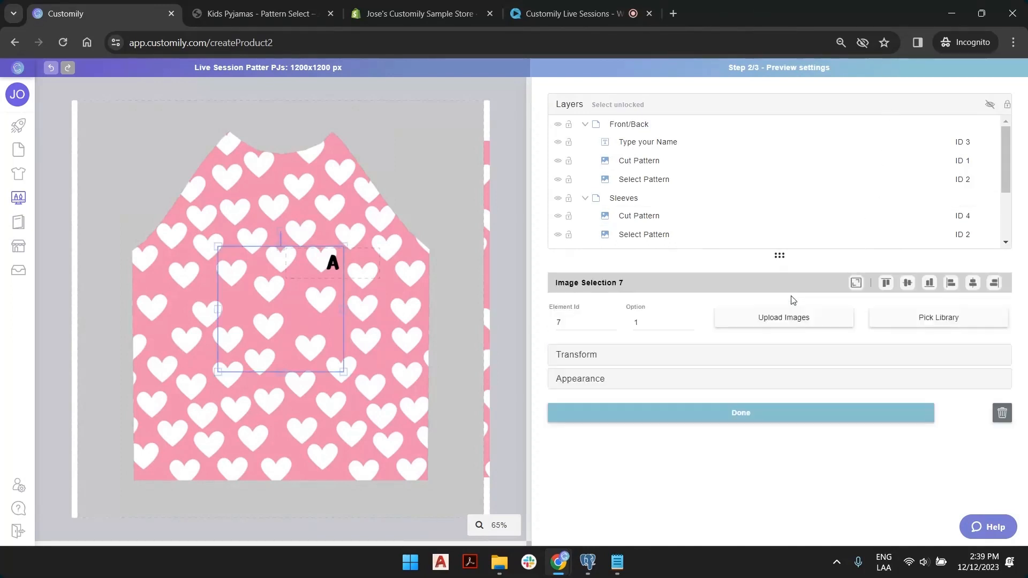
{"action": "left_click", "coordinate": [777, 321]}
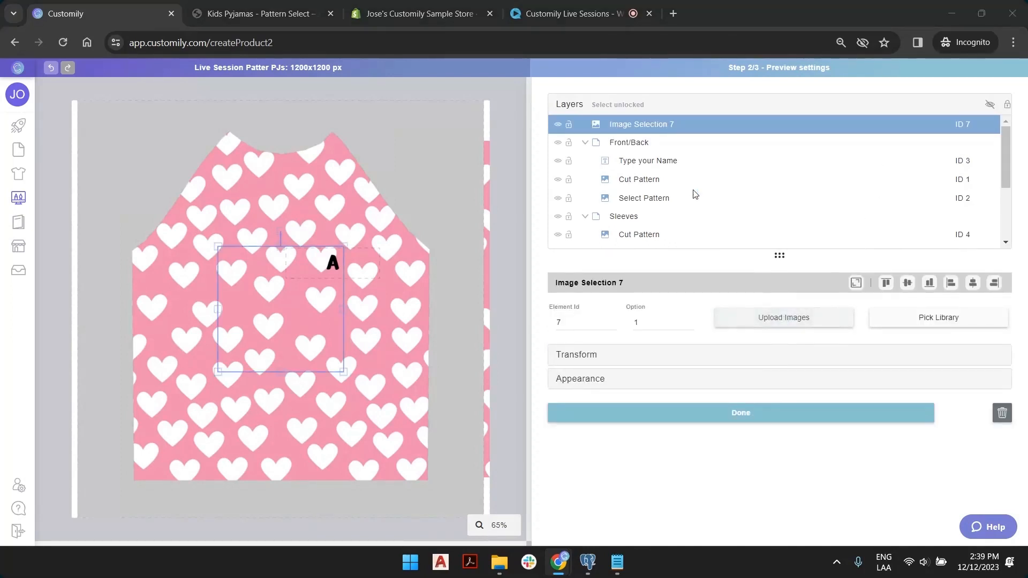
{"action": "left_click", "coordinate": [651, 118]}
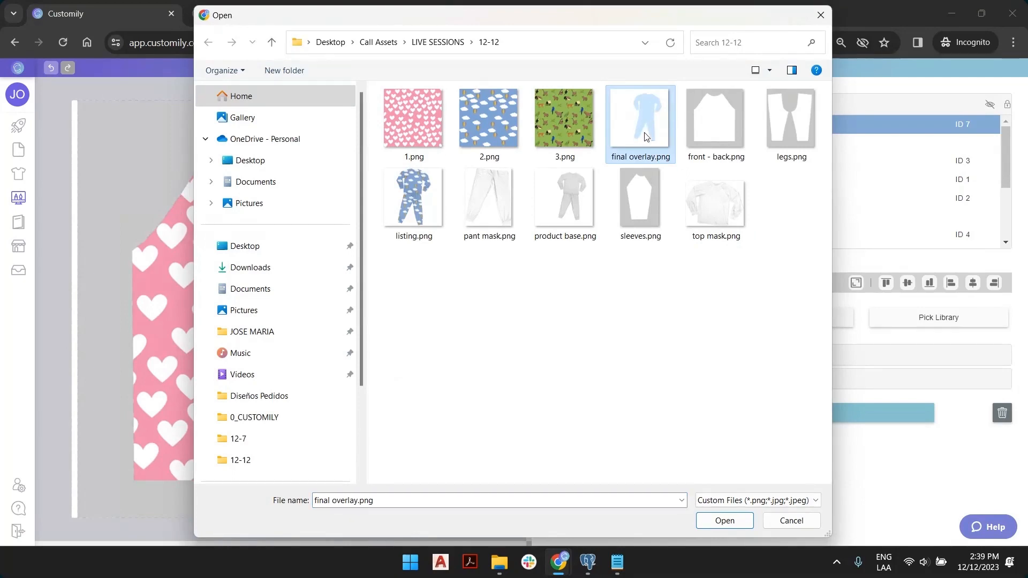
{"action": "double_click", "coordinate": [650, 113]}
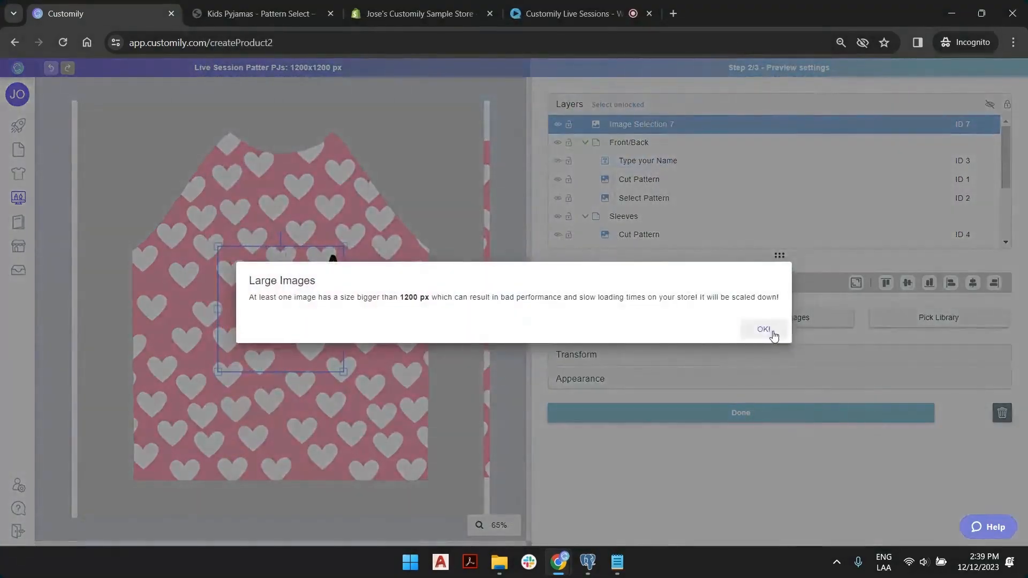
{"action": "left_click", "coordinate": [771, 332]}
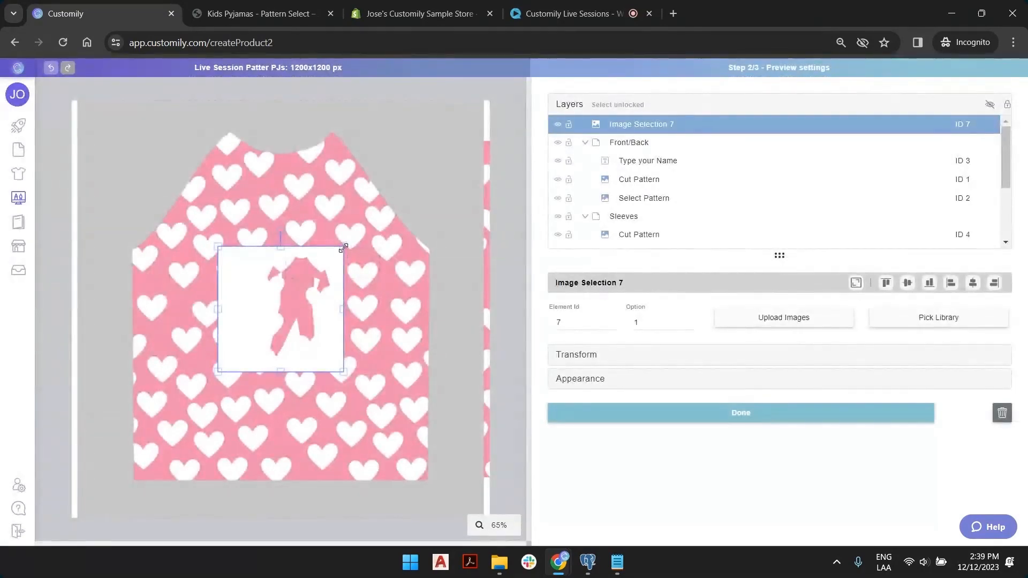
{"action": "left_click_drag", "start_coordinate": [344, 247], "coordinate": [402, 207]}
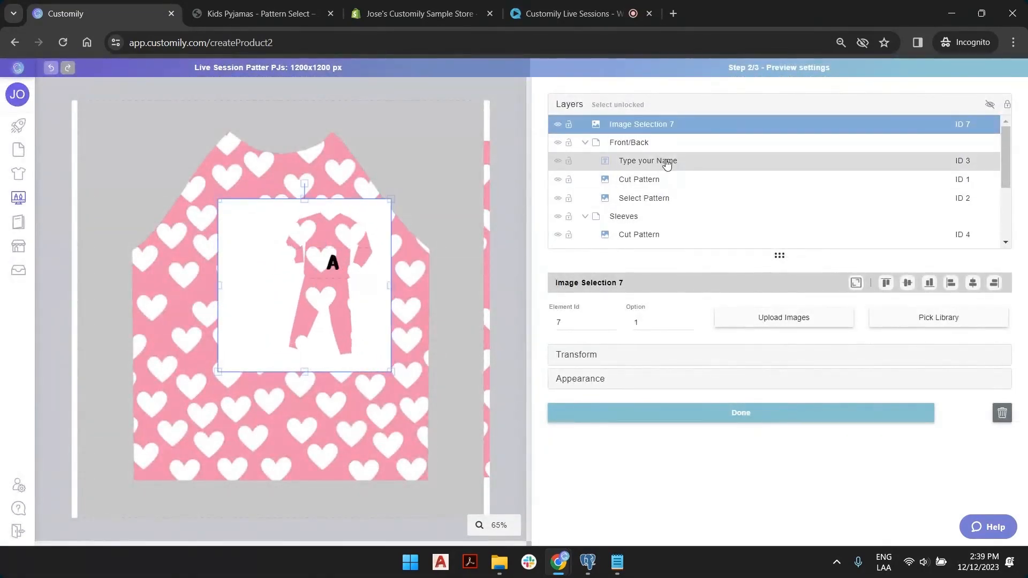
Preview Select Pattern option 3 and fit the overlay image to the whole canvas.
{"action": "left_click", "coordinate": [662, 197]}
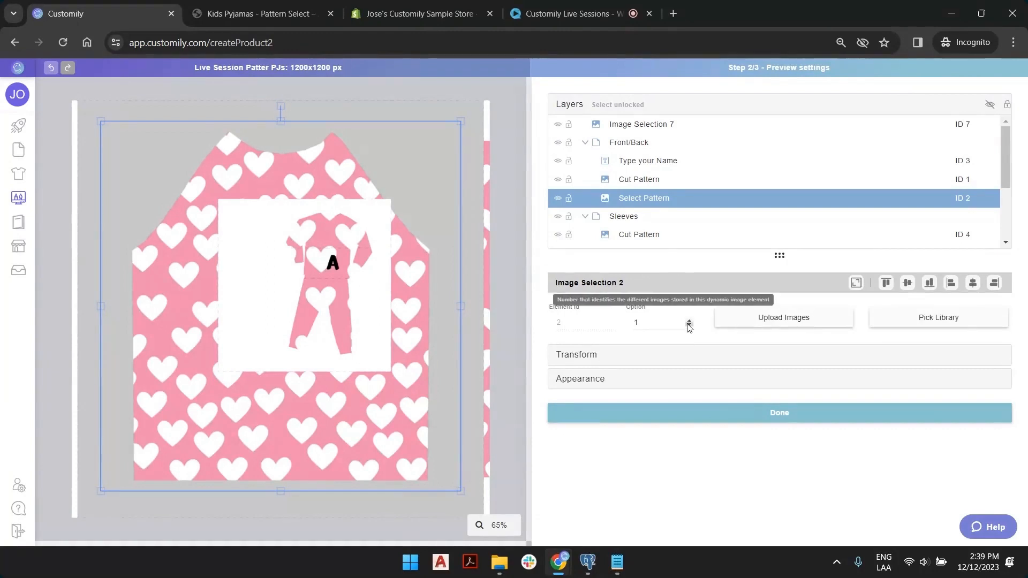
{"action": "left_click", "coordinate": [689, 322]}
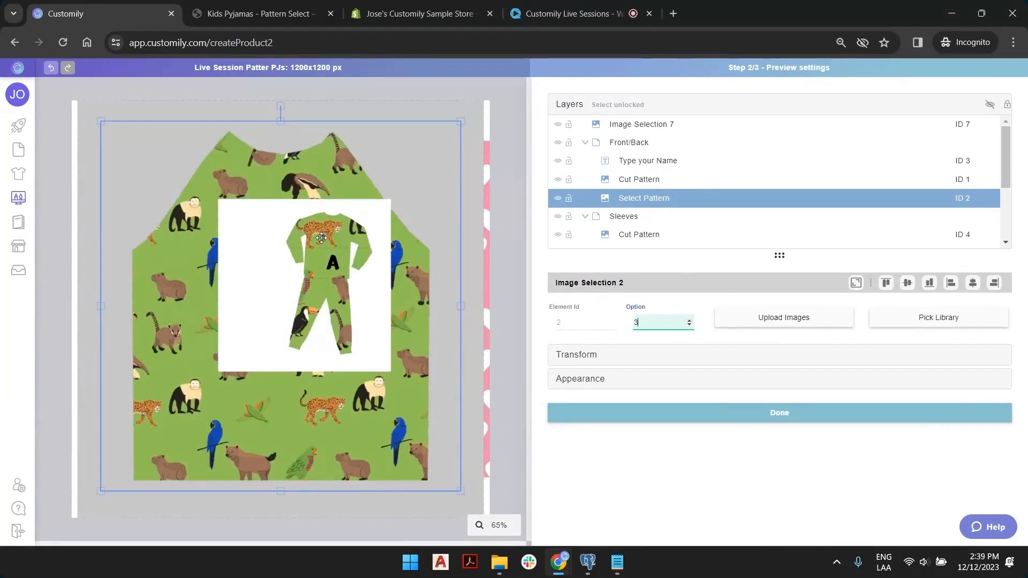
{"action": "left_click", "coordinate": [355, 265]}
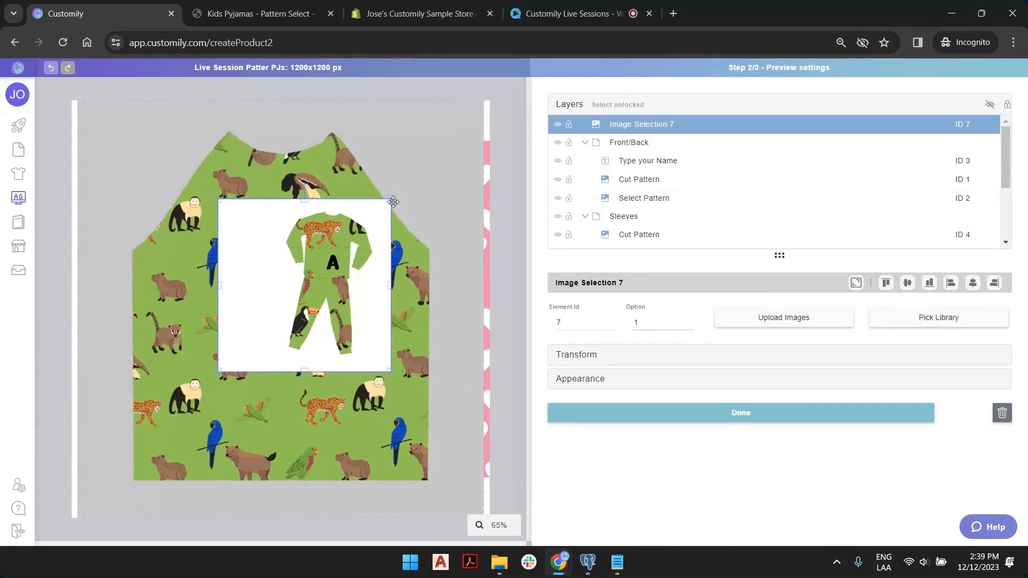
{"action": "left_click_drag", "start_coordinate": [394, 202], "coordinate": [432, 158]}
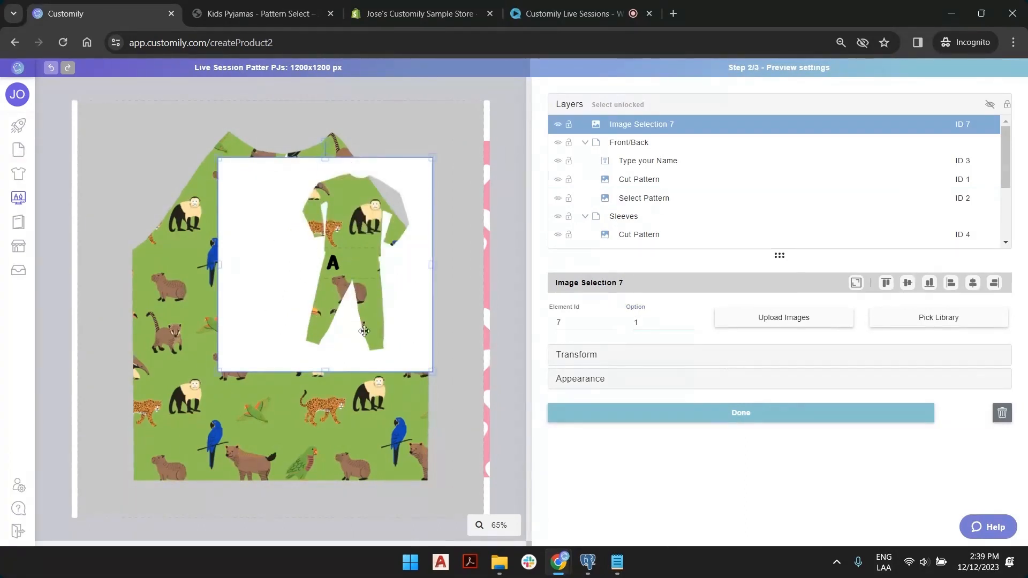
{"action": "left_click", "coordinate": [855, 284]}
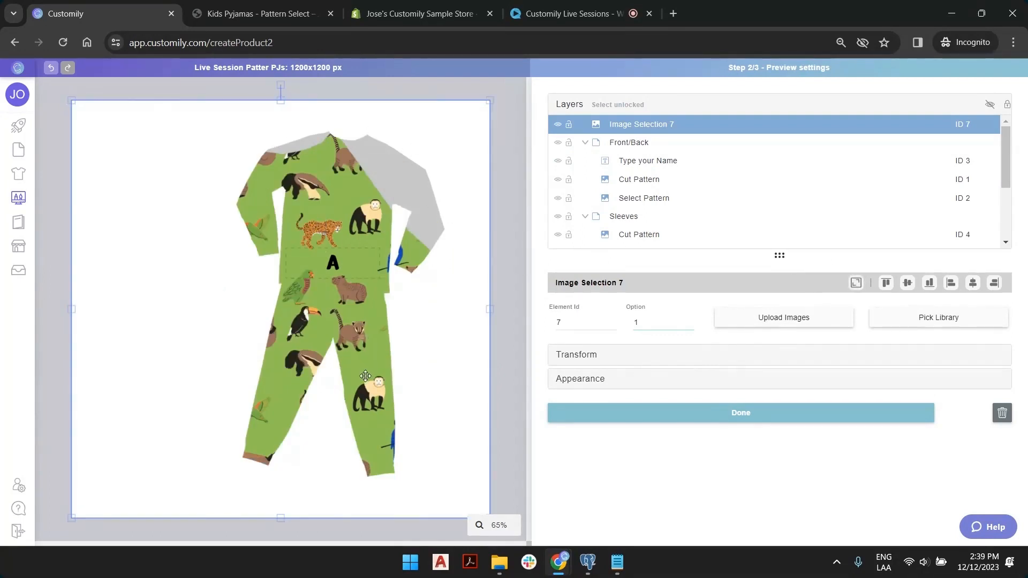
Hide the Front/Back and Sleeves groups, keeping only the Legs group visible and selected.
{"action": "left_click", "coordinate": [558, 142]}
{"action": "left_click", "coordinate": [557, 217]}
{"action": "scroll", "coordinate": [558, 220], "scroll_direction": "down", "scroll_amount": 2}
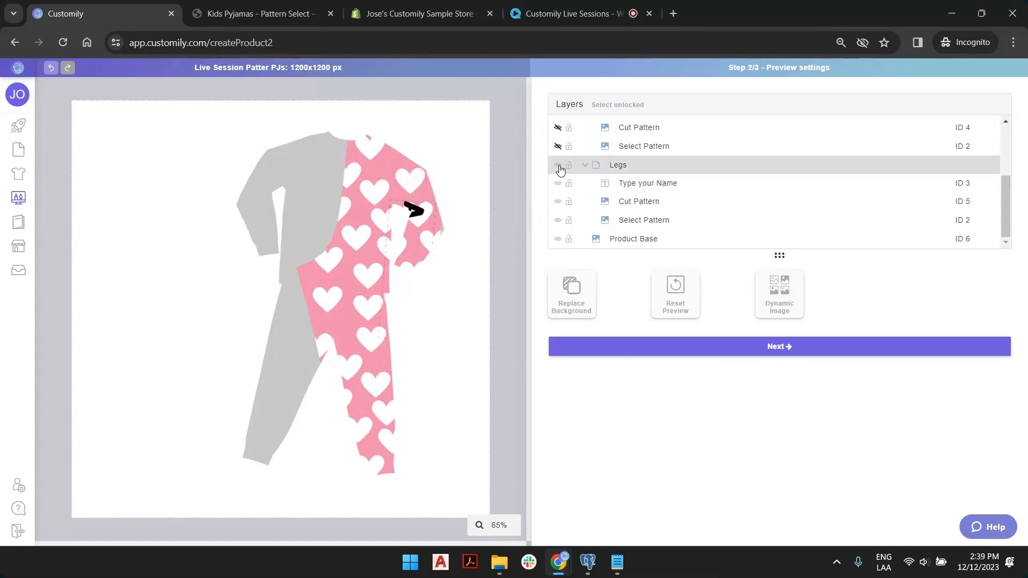
{"action": "left_click", "coordinate": [558, 165]}
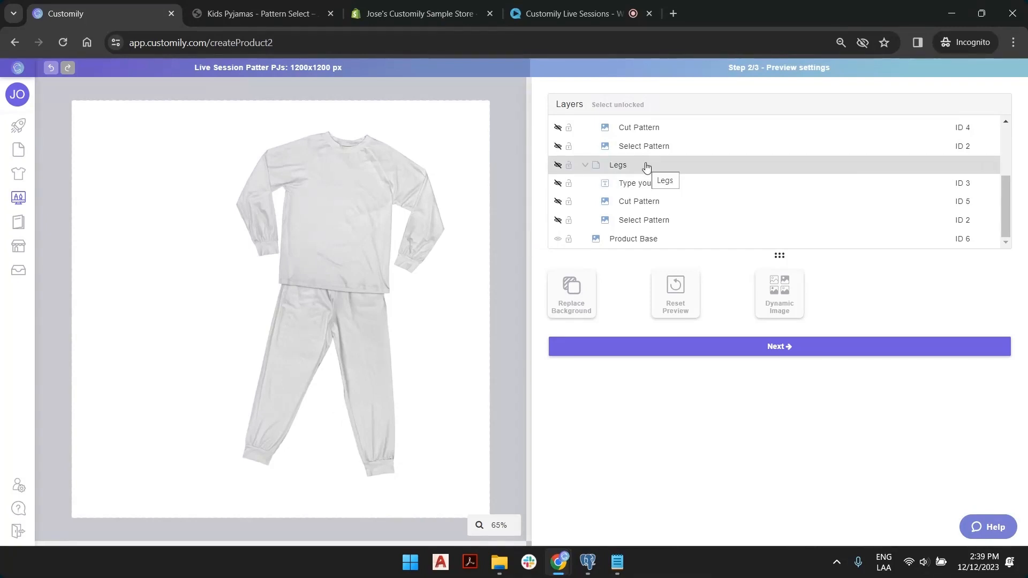
{"action": "left_click", "coordinate": [558, 165]}
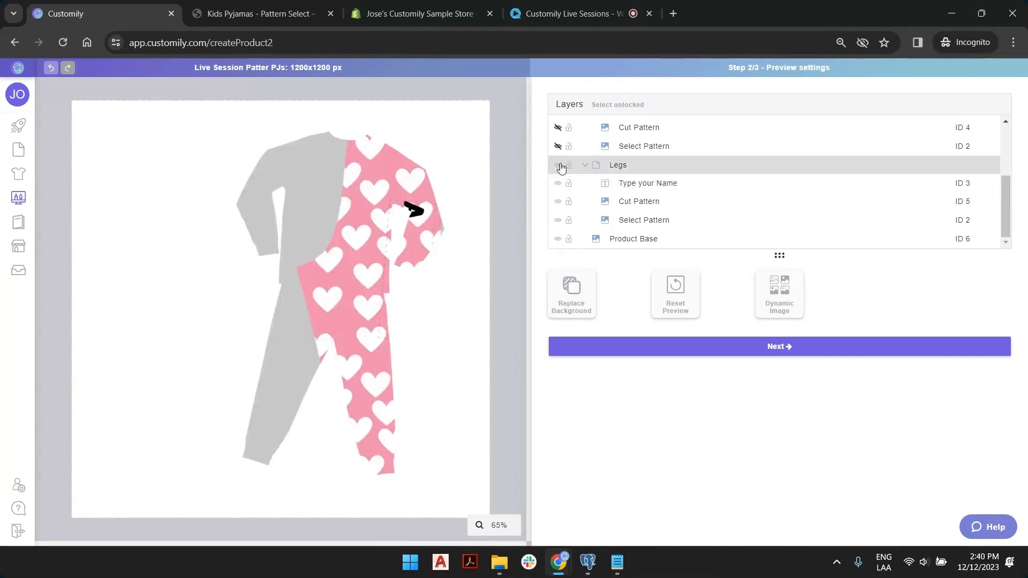
{"action": "left_click", "coordinate": [624, 166]}
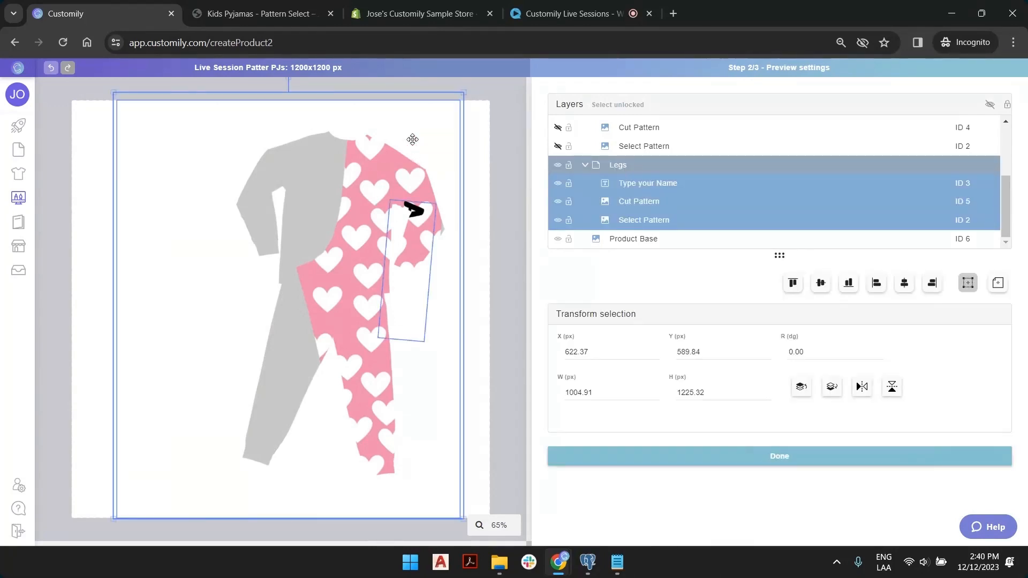
Shrink the Legs pink heart pattern to half size, move it over the trousers, and hide Cut Pattern ID 5.
{"action": "left_click_drag", "start_coordinate": [464, 94], "coordinate": [374, 257]}
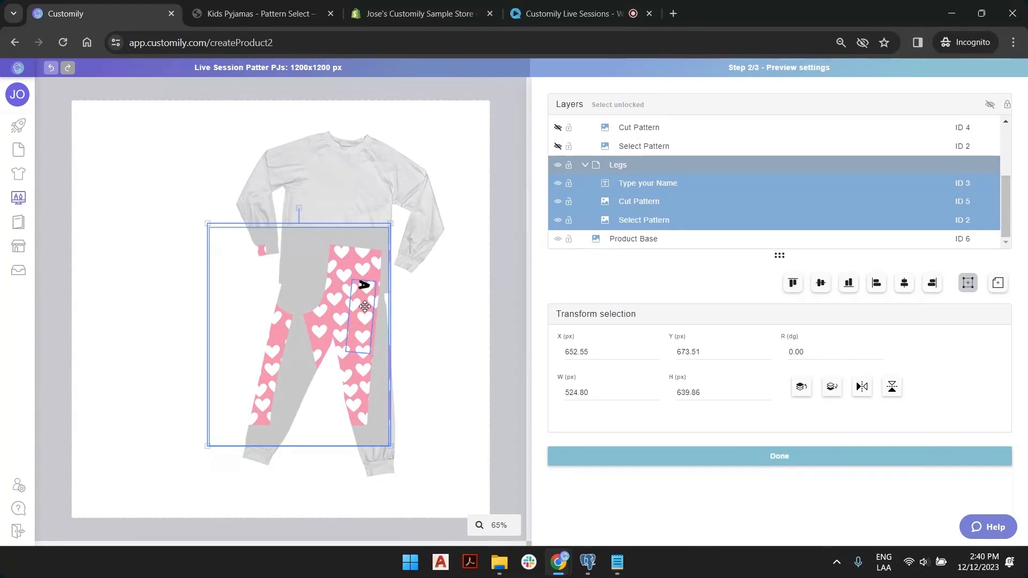
{"action": "left_click_drag", "start_coordinate": [342, 279], "coordinate": [355, 257]}
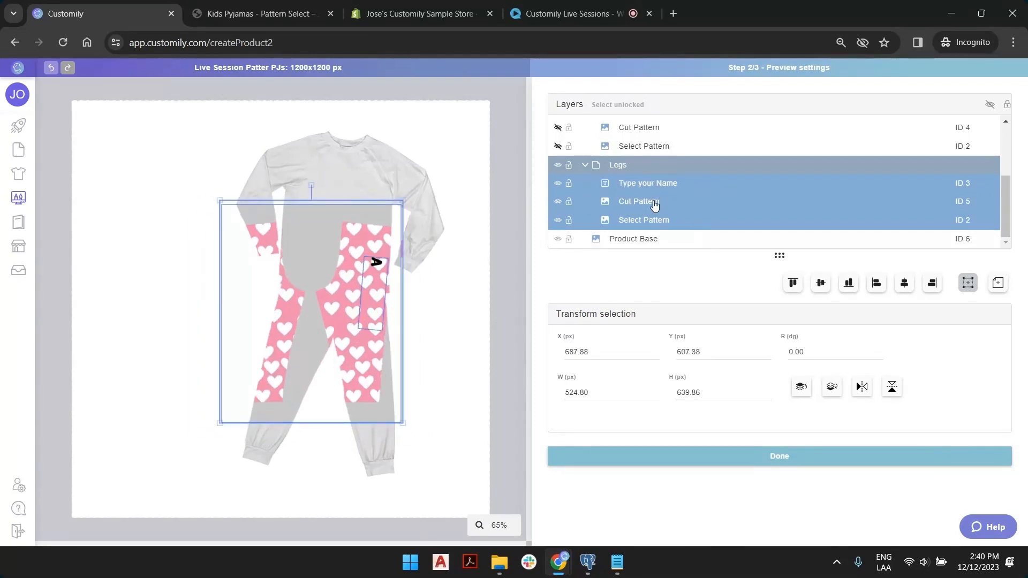
{"action": "left_click", "coordinate": [558, 201]}
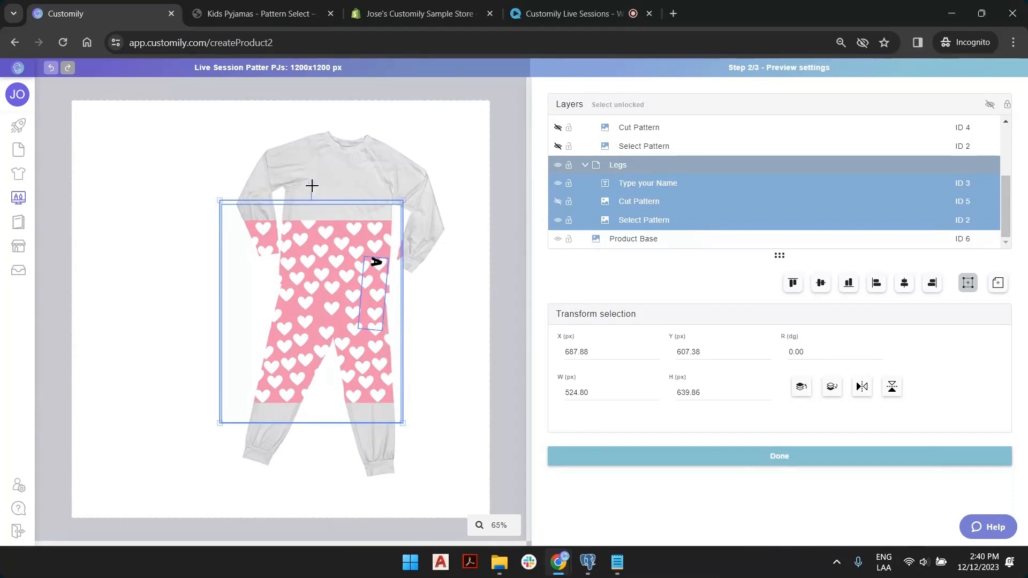
Tilt the Legs pattern slightly and enlarge it to about 757 x 866 px over the pyjama trousers.
{"action": "left_click_drag", "start_coordinate": [312, 185], "coordinate": [276, 180]}
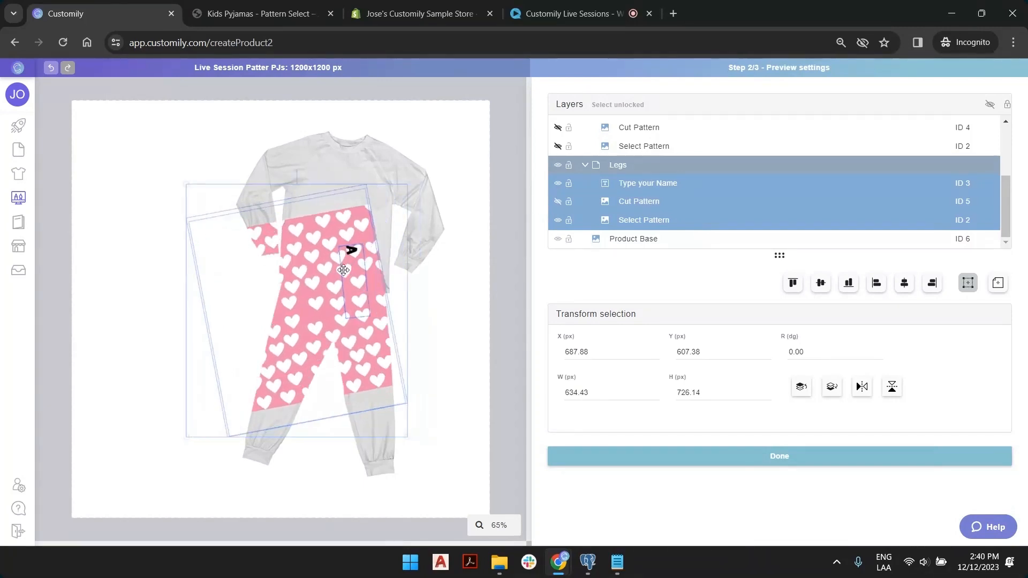
{"action": "left_click_drag", "start_coordinate": [344, 269], "coordinate": [376, 322]}
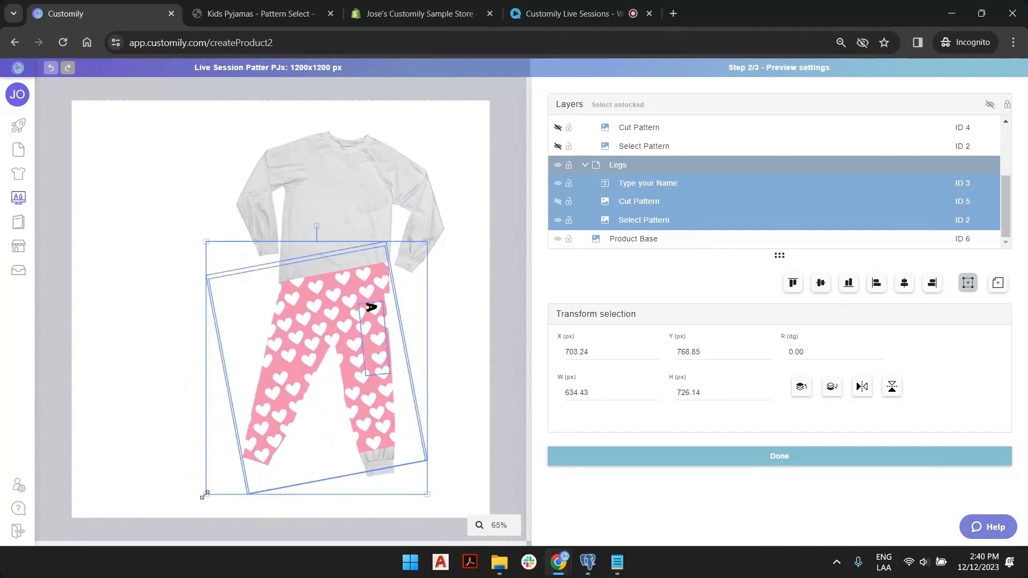
{"action": "left_click_drag", "start_coordinate": [205, 495], "coordinate": [172, 531]}
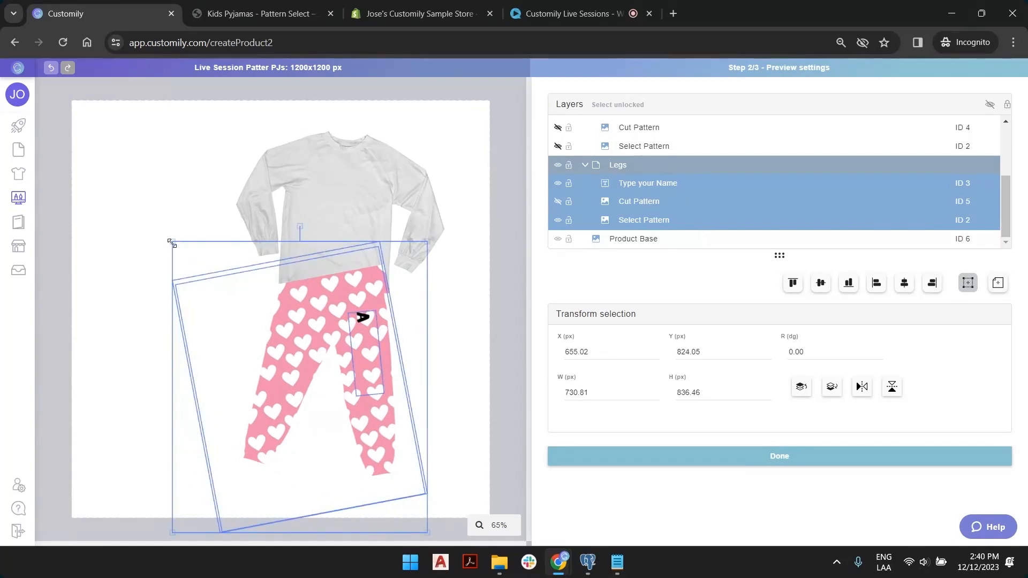
{"action": "left_click_drag", "start_coordinate": [172, 243], "coordinate": [203, 192]}
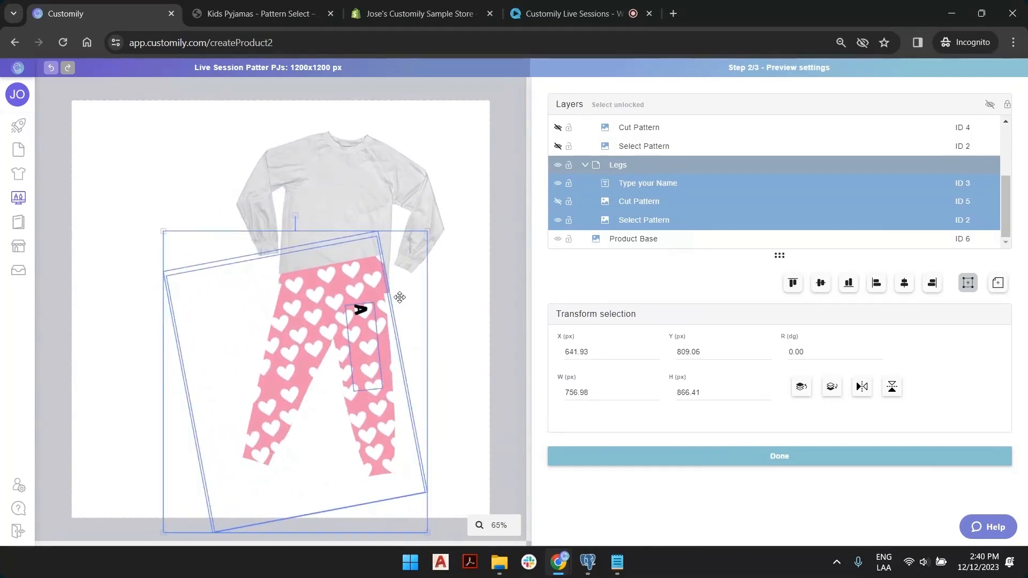
{"action": "mouse_move", "coordinate": [385, 335]}
{"action": "left_mouse_down"}
{"action": "mouse_move", "coordinate": [363, 332]}
{"action": "mouse_move", "coordinate": [387, 338]}
{"action": "left_mouse_up"}
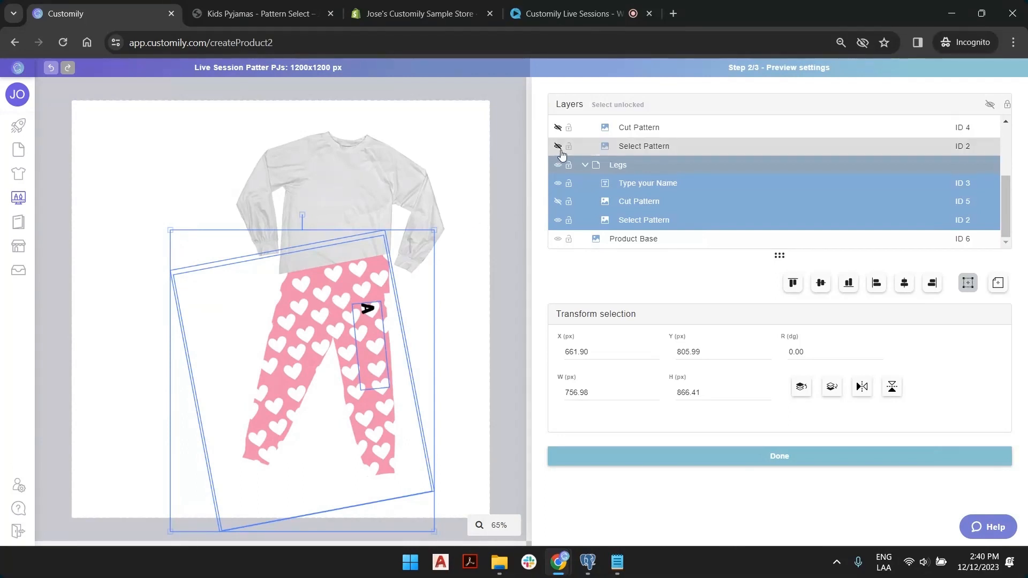
Scale the Front/Back green animal pattern to about half size and move it onto the pyjama top.
{"action": "scroll", "coordinate": [629, 174], "scroll_direction": "up", "scroll_amount": 2}
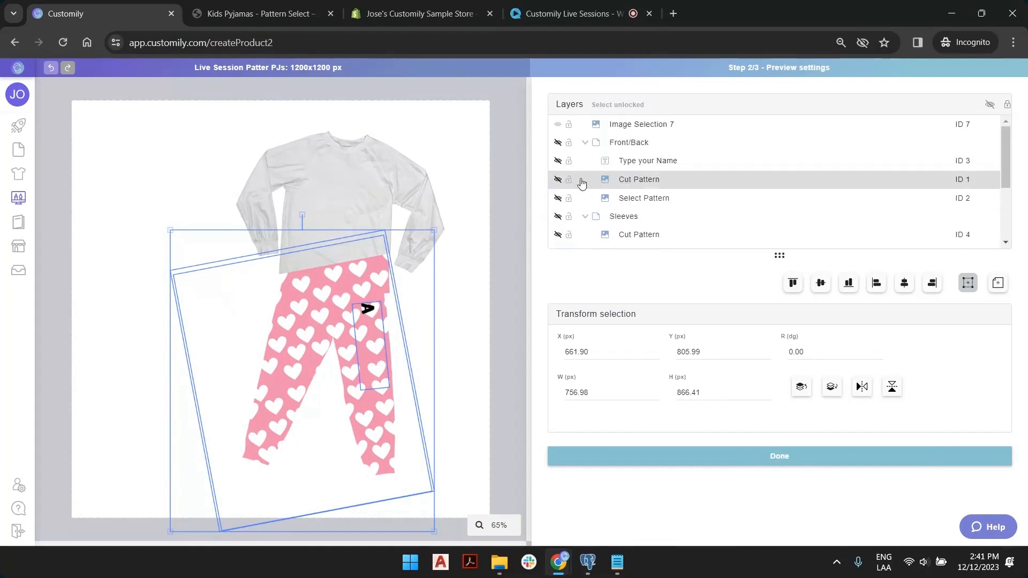
{"action": "scroll", "coordinate": [632, 180], "scroll_direction": "down", "scroll_amount": 2}
{"action": "scroll", "coordinate": [635, 193], "scroll_direction": "up", "scroll_amount": 2}
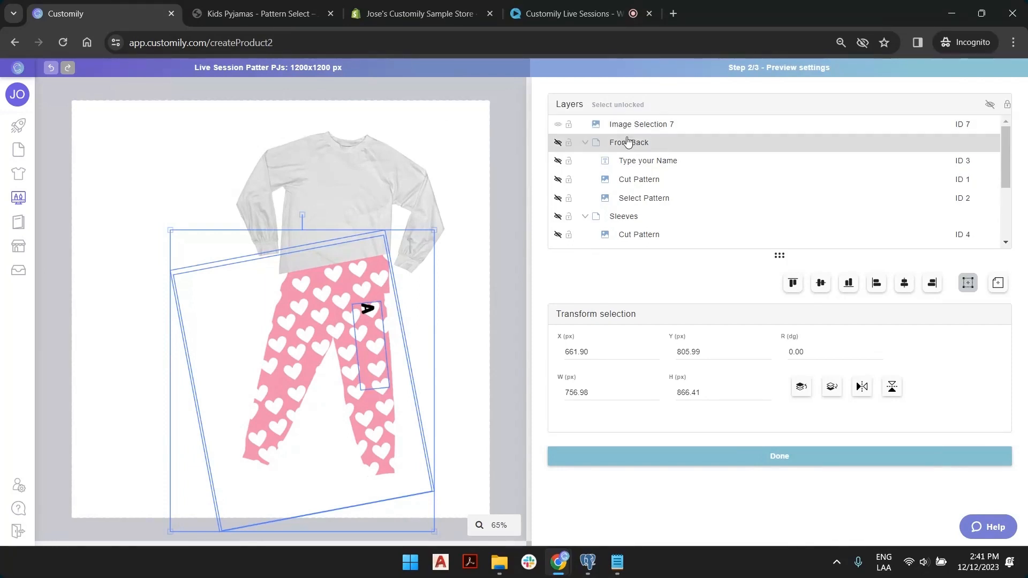
{"action": "left_click", "coordinate": [558, 143]}
{"action": "left_click", "coordinate": [558, 144]}
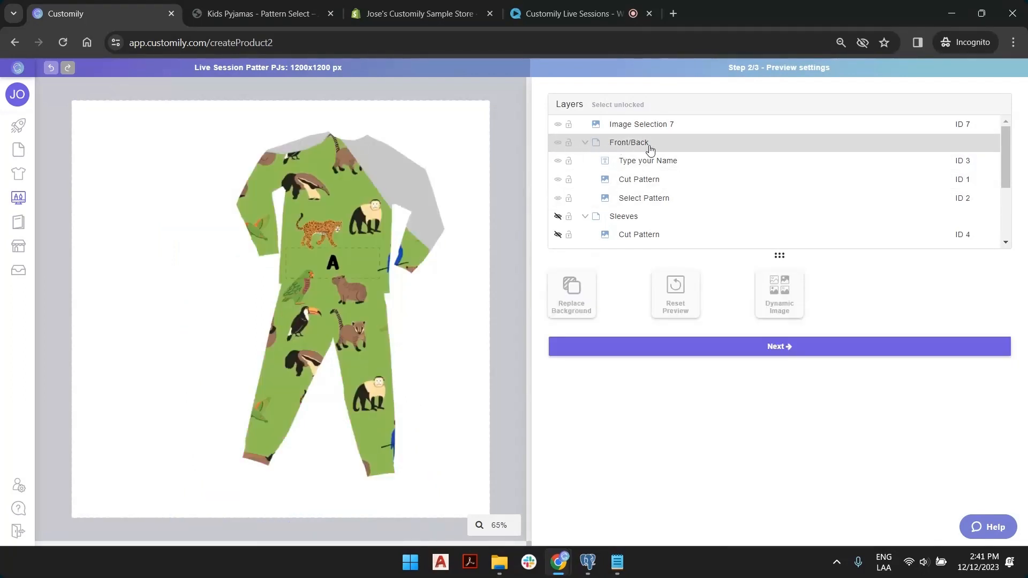
{"action": "left_click", "coordinate": [651, 150]}
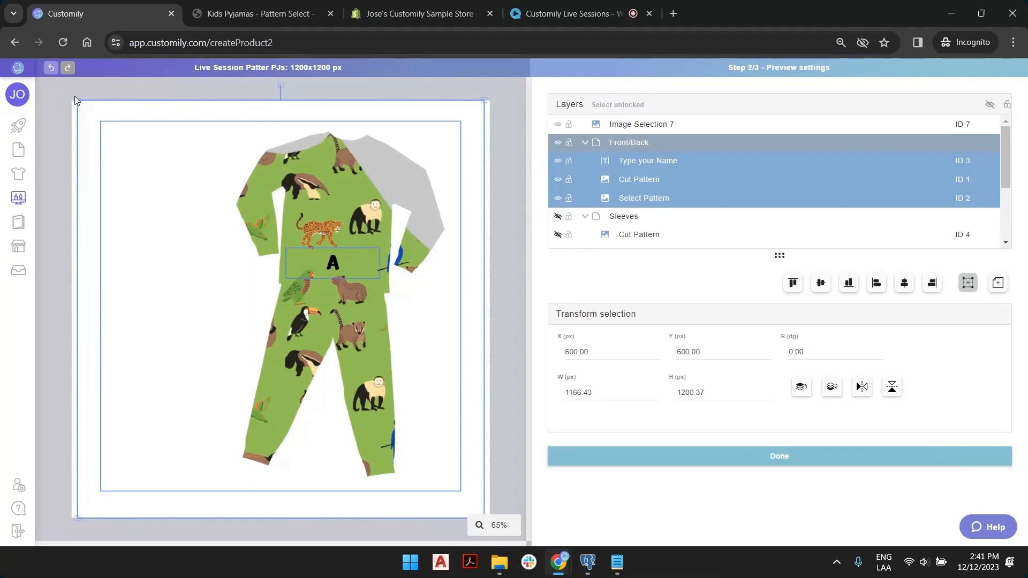
{"action": "left_click_drag", "start_coordinate": [78, 99], "coordinate": [311, 341]}
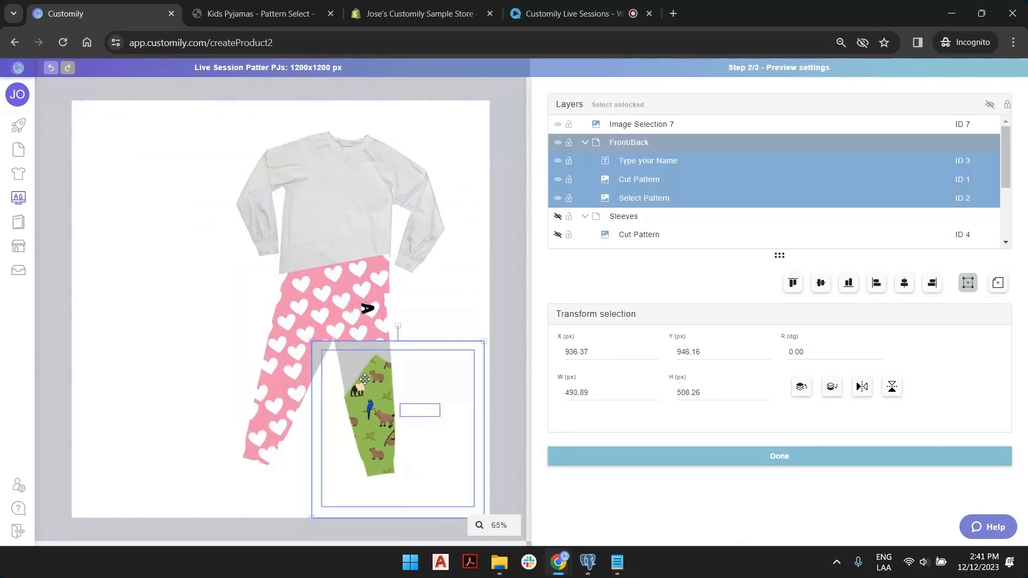
{"action": "left_click_drag", "start_coordinate": [359, 377], "coordinate": [278, 145]}
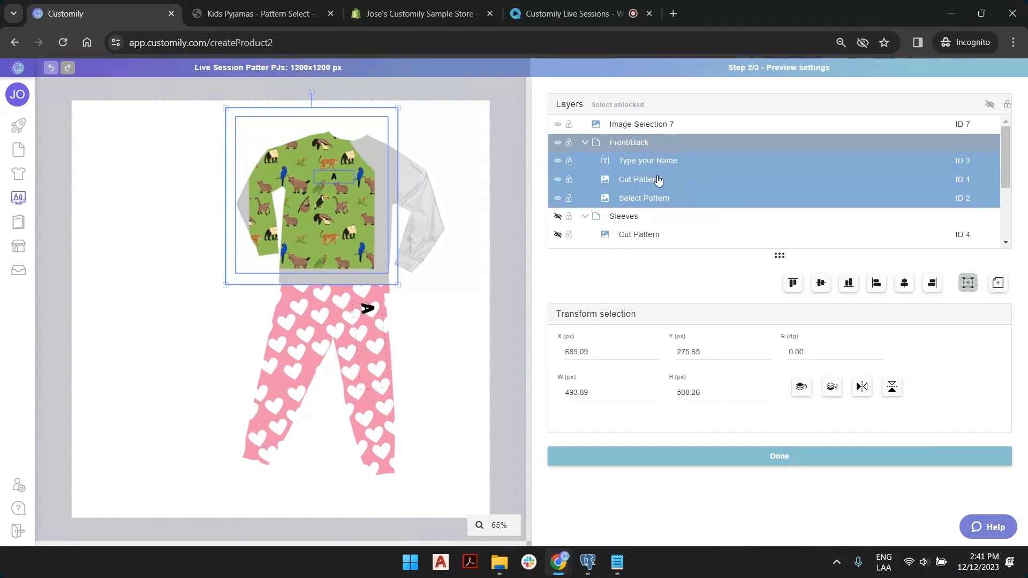
Hide Cut Pattern ID 1, nudge the shirt pattern right and down, and shift Image Selection 7 left.
{"action": "left_click", "coordinate": [558, 181]}
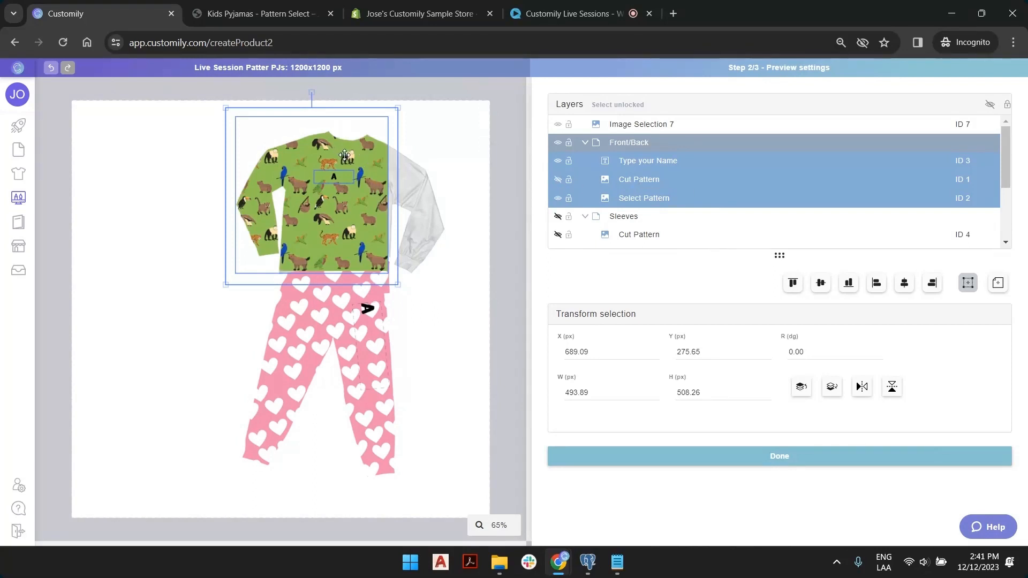
{"action": "left_click_drag", "start_coordinate": [344, 155], "coordinate": [373, 169]}
{"action": "left_click_drag", "start_coordinate": [338, 104], "coordinate": [291, 107]}
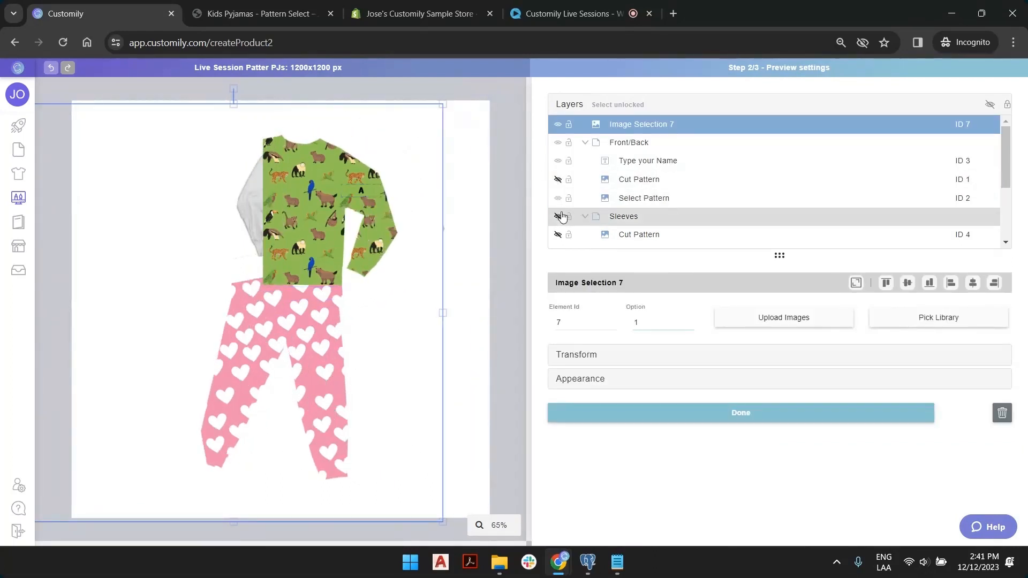
Fit Image Selection 7 to the whole canvas, lock it, and rename it 'Mask'.
{"action": "left_click", "coordinate": [857, 283]}
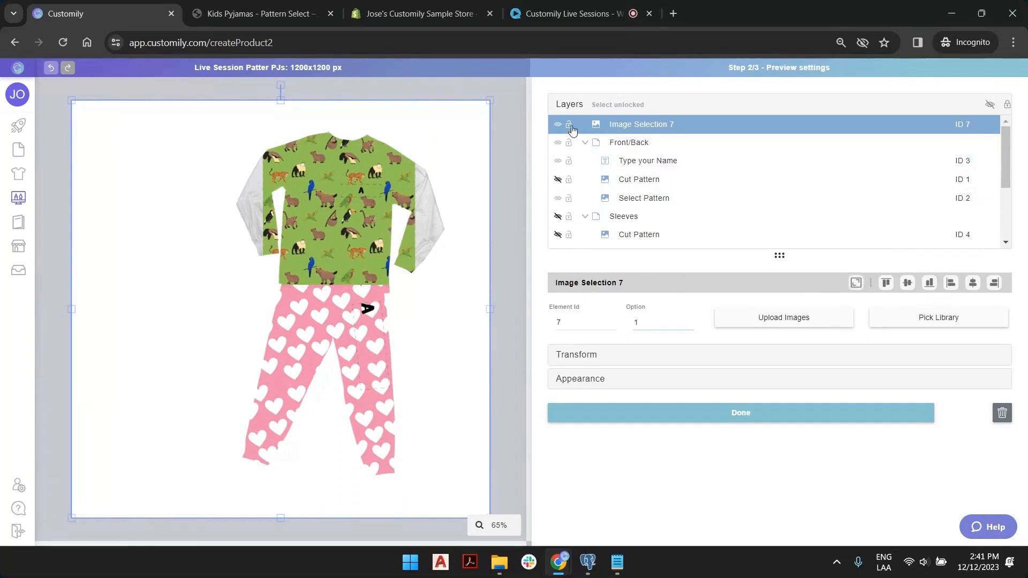
{"action": "left_click", "coordinate": [569, 125]}
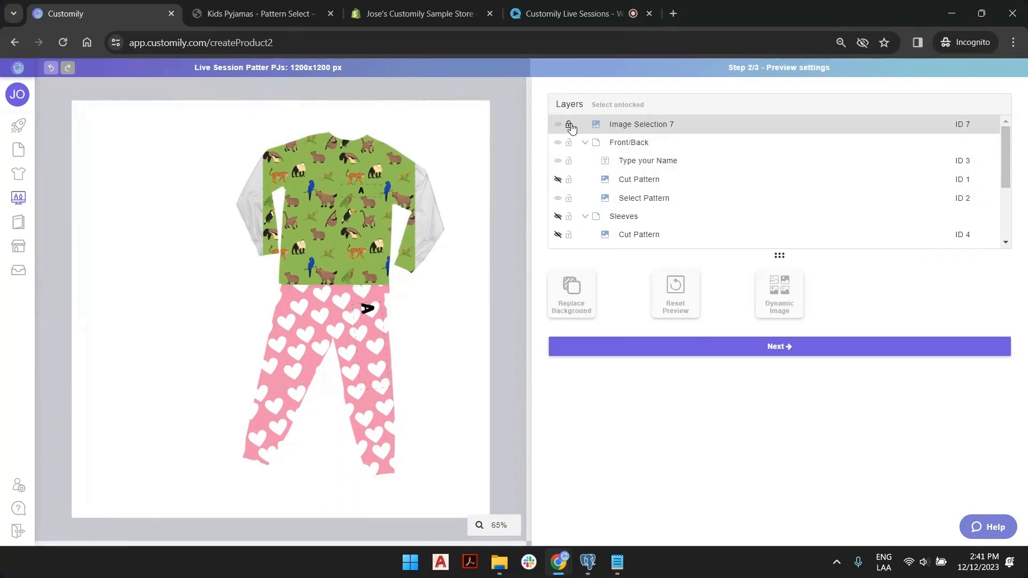
{"action": "double_click", "coordinate": [652, 123]}
{"action": "triple_click", "coordinate": [651, 124]}
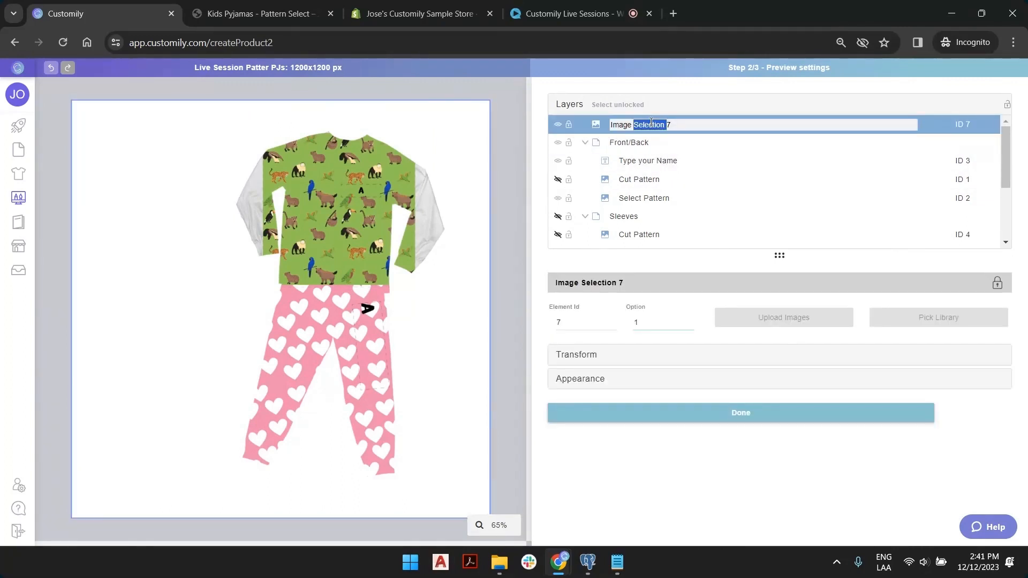
{"action": "type", "text": "Mask"}
{"action": "key", "text": "Return"}
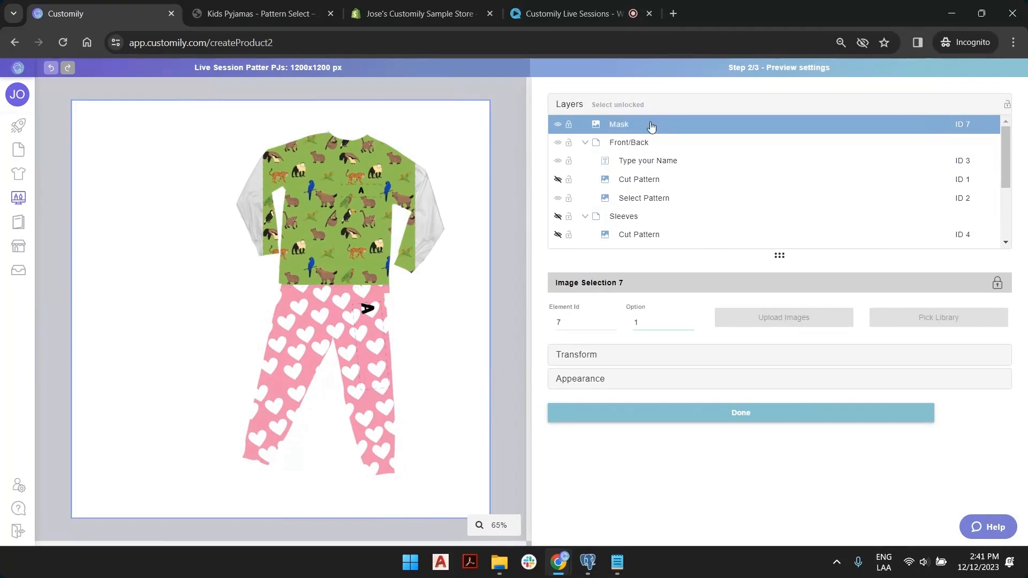
Unlock Mask, refit it to the whole canvas, and lock it again.
{"action": "left_click", "coordinate": [413, 135]}
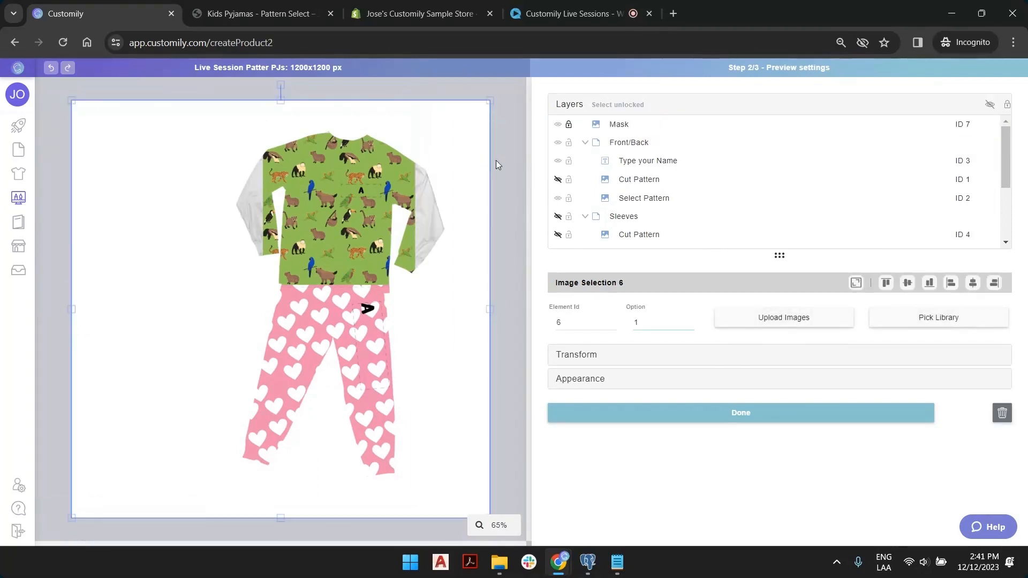
{"action": "left_click", "coordinate": [568, 124]}
{"action": "left_click_drag", "start_coordinate": [448, 132], "coordinate": [399, 199]}
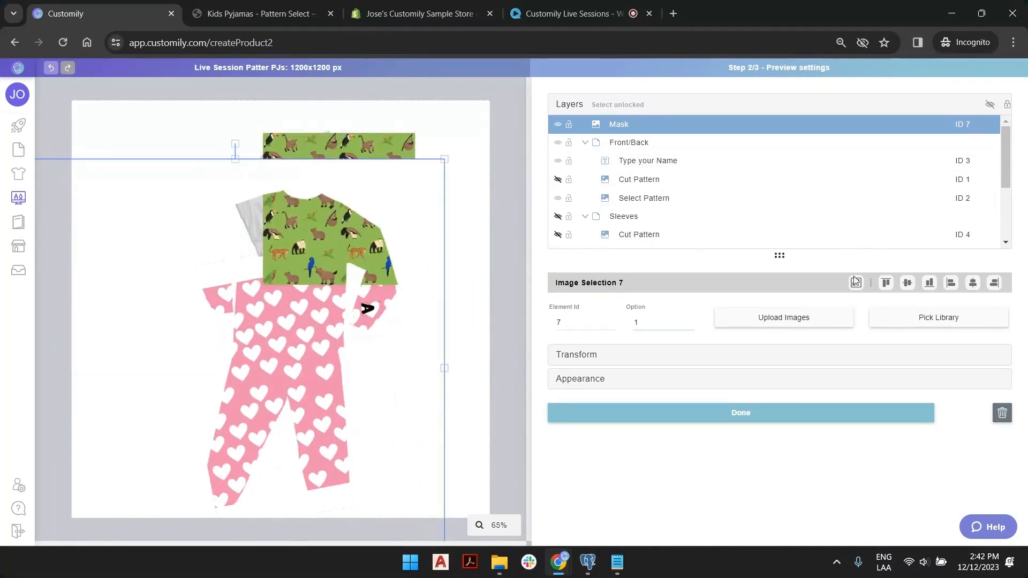
{"action": "left_click", "coordinate": [855, 280]}
{"action": "left_click", "coordinate": [568, 124]}
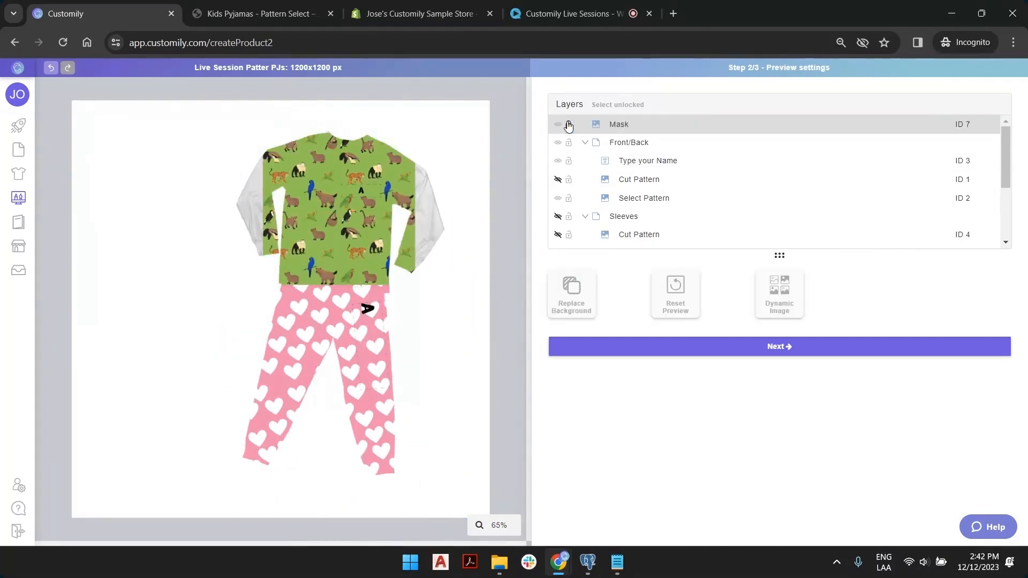
Tilt the Front/Back shirt pattern slightly, enlarge it to about 765.55 × 783.31, and move it higher.
{"action": "left_click", "coordinate": [640, 146]}
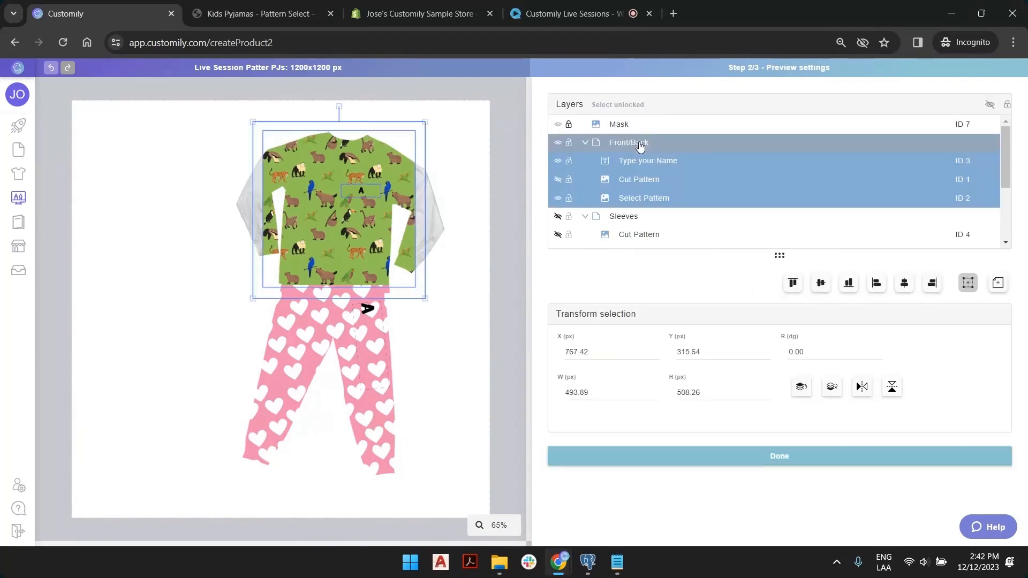
{"action": "mouse_move", "coordinate": [366, 157]}
{"action": "left_mouse_down"}
{"action": "mouse_move", "coordinate": [332, 192]}
{"action": "mouse_move", "coordinate": [360, 179]}
{"action": "mouse_move", "coordinate": [375, 154]}
{"action": "left_mouse_up"}
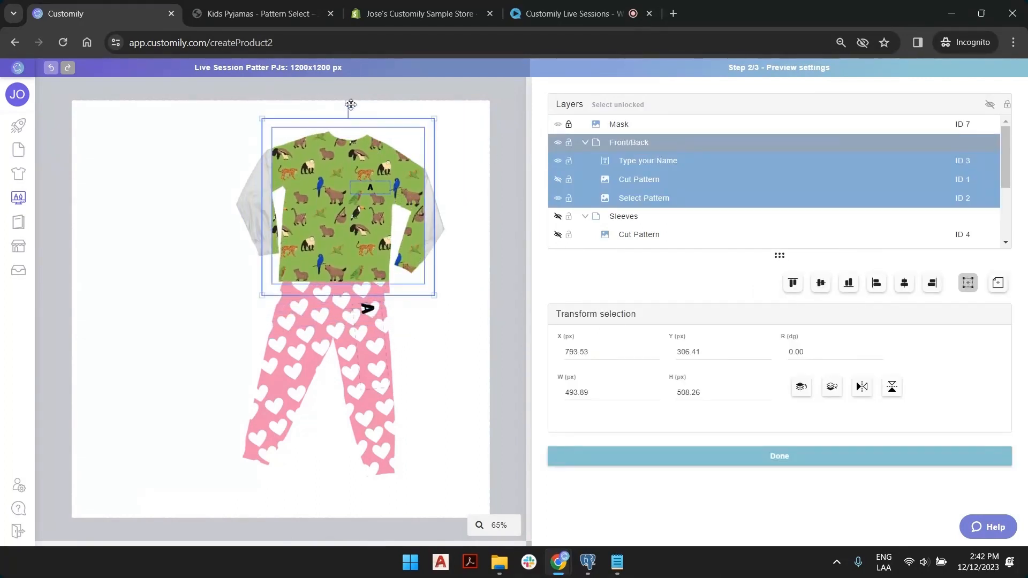
{"action": "left_click_drag", "start_coordinate": [349, 103], "coordinate": [359, 106]}
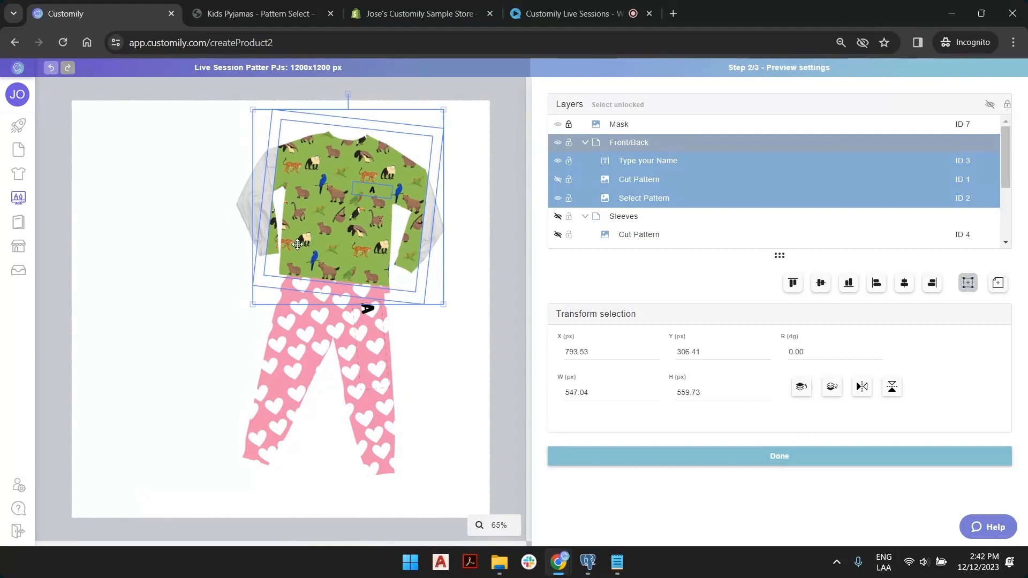
{"action": "left_click_drag", "start_coordinate": [253, 304], "coordinate": [178, 323]}
{"action": "left_click_drag", "start_coordinate": [447, 123], "coordinate": [493, 96]}
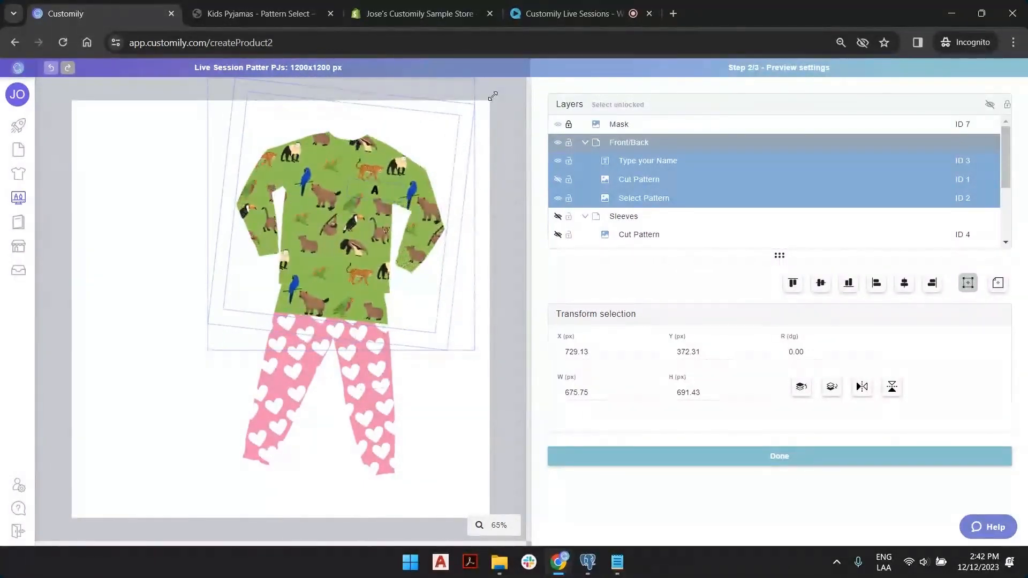
{"action": "left_click_drag", "start_coordinate": [492, 96], "coordinate": [490, 90]}
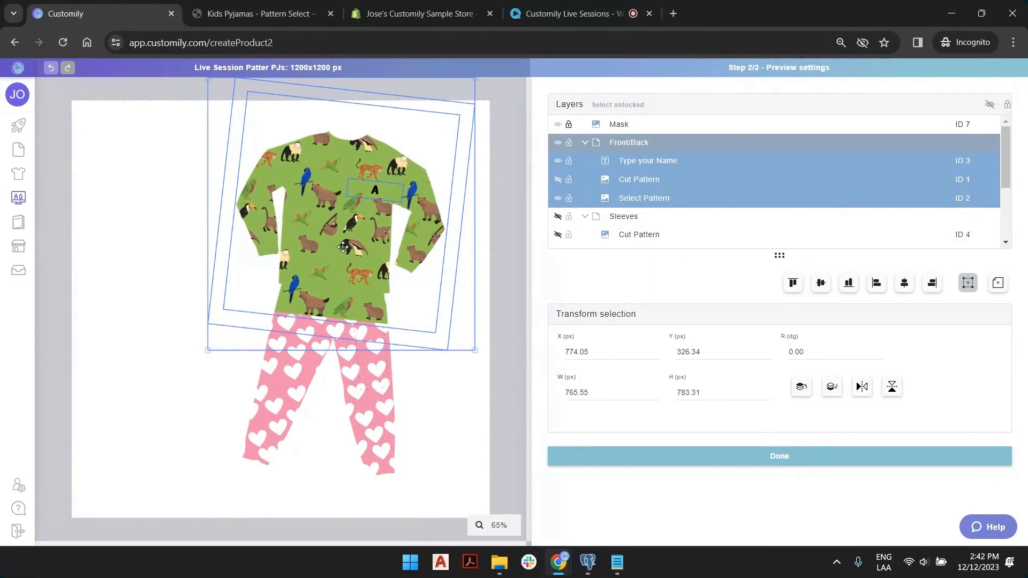
{"action": "left_click_drag", "start_coordinate": [331, 251], "coordinate": [350, 230]}
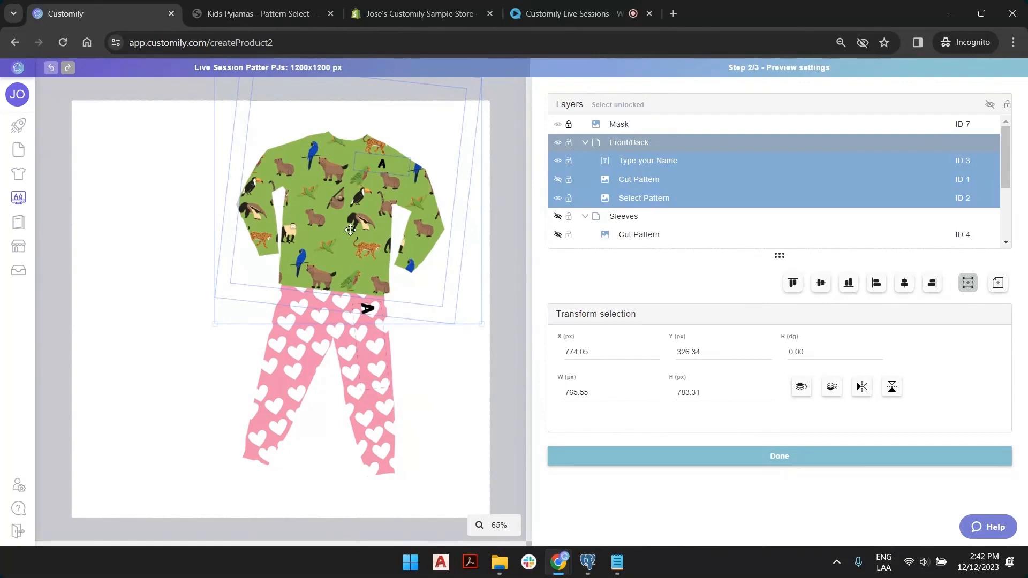
{"action": "left_click_drag", "start_coordinate": [350, 230], "coordinate": [350, 230]}
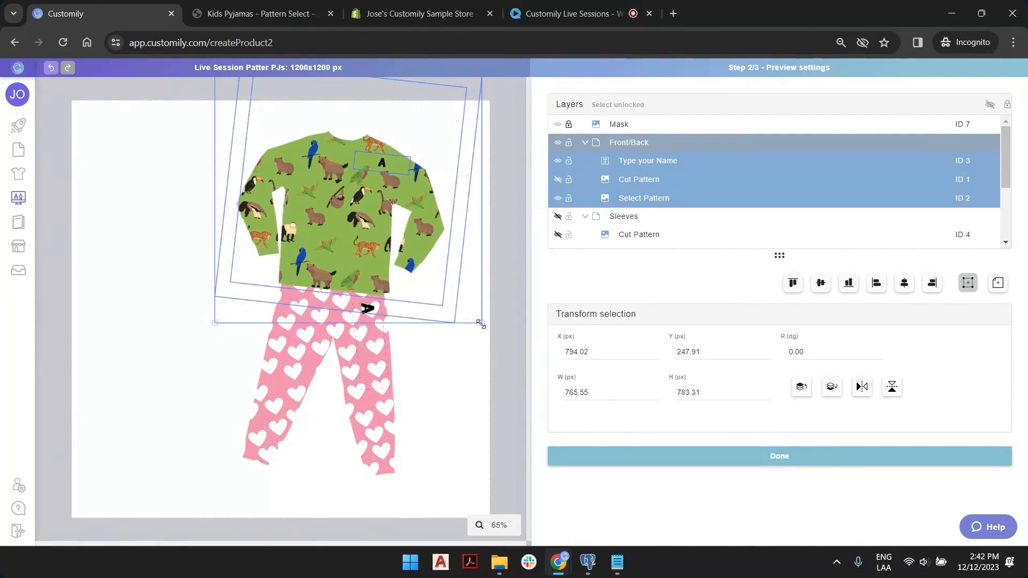
Shrink the Front/Back pattern slightly, move it up on the shirt, and hide the Legs pattern.
{"action": "mouse_move", "coordinate": [481, 324]}
{"action": "left_mouse_down"}
{"action": "mouse_move", "coordinate": [460, 307]}
{"action": "mouse_move", "coordinate": [474, 317]}
{"action": "left_mouse_up"}
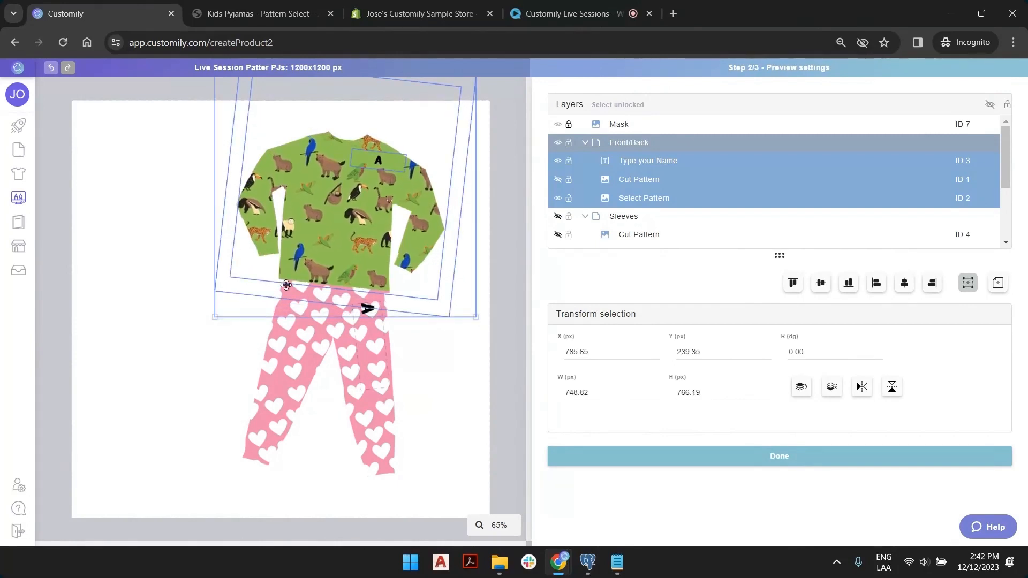
{"action": "mouse_move", "coordinate": [215, 317]}
{"action": "left_mouse_down"}
{"action": "mouse_move", "coordinate": [232, 304]}
{"action": "mouse_move", "coordinate": [207, 316]}
{"action": "left_mouse_up"}
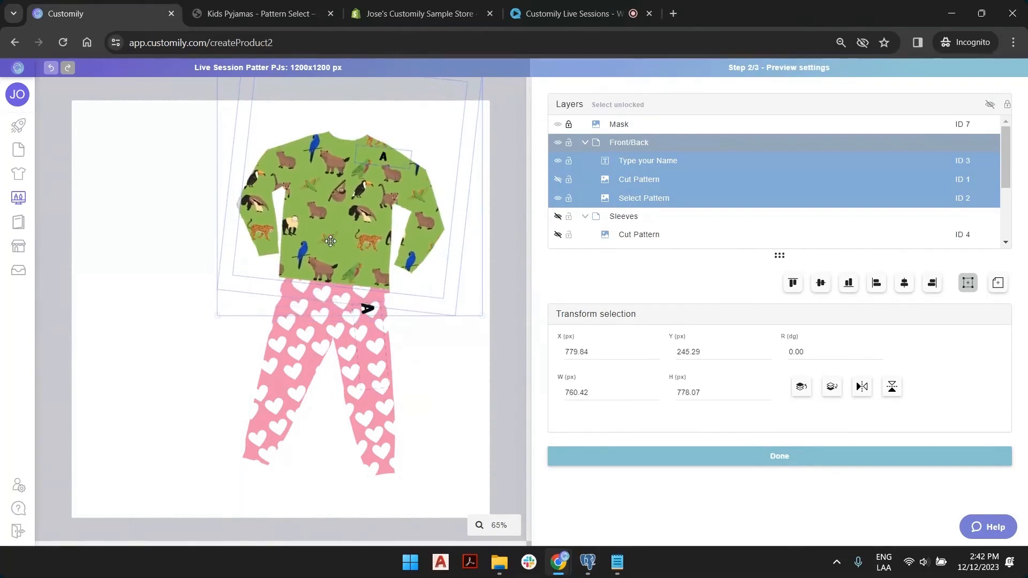
{"action": "left_click_drag", "start_coordinate": [331, 241], "coordinate": [335, 221]}
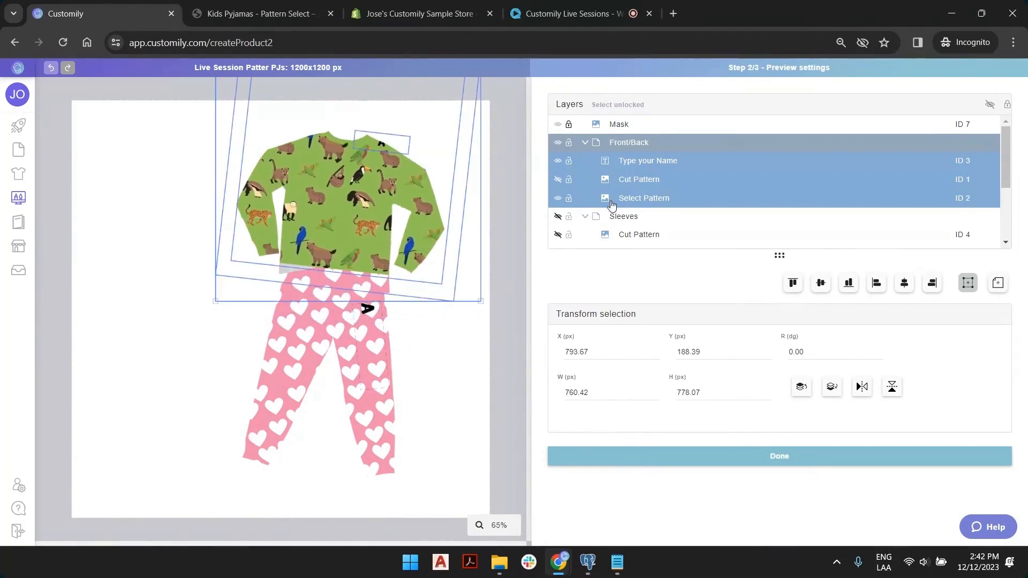
{"action": "scroll", "coordinate": [616, 208], "scroll_direction": "down", "scroll_amount": 2}
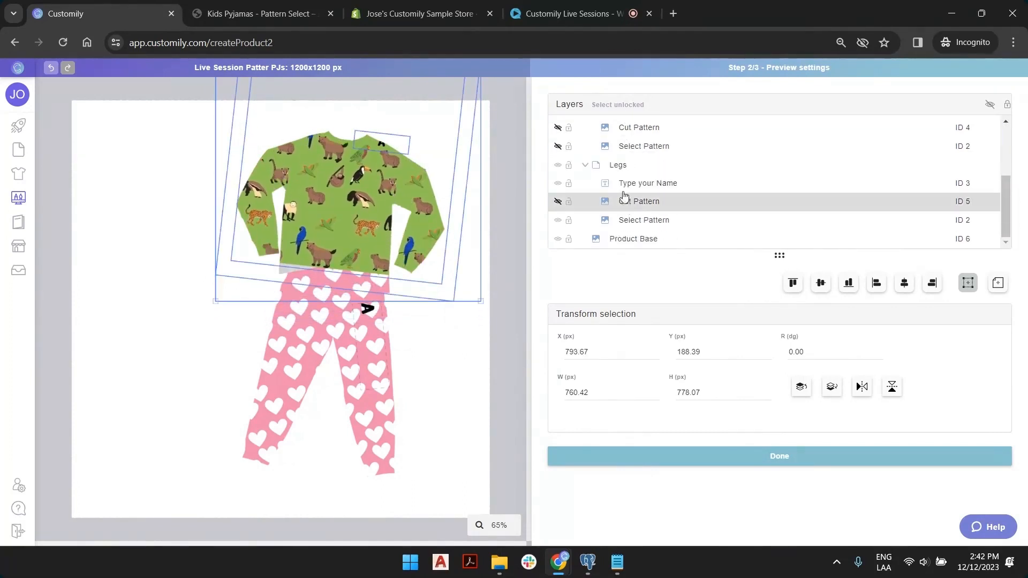
{"action": "left_click", "coordinate": [558, 166]}
Reposition the Front/Back print and rotate it slightly counter-clockwise to cover the shirt at about 745 x 763 px.
{"action": "scroll", "coordinate": [640, 181], "scroll_direction": "up", "scroll_amount": 2}
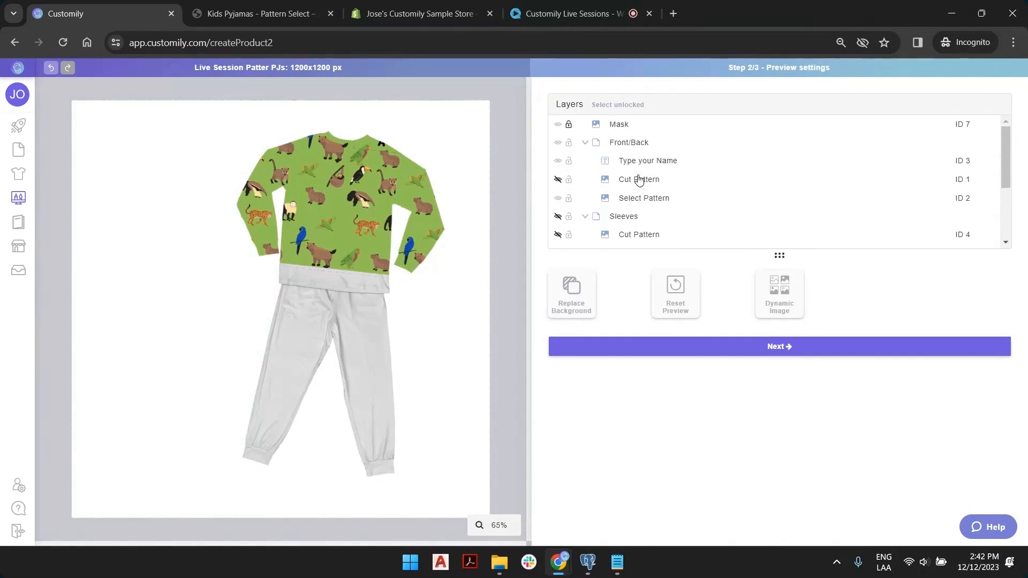
{"action": "left_click", "coordinate": [627, 142]}
{"action": "left_click_drag", "start_coordinate": [337, 216], "coordinate": [319, 282]}
{"action": "left_click_drag", "start_coordinate": [343, 161], "coordinate": [344, 177]}
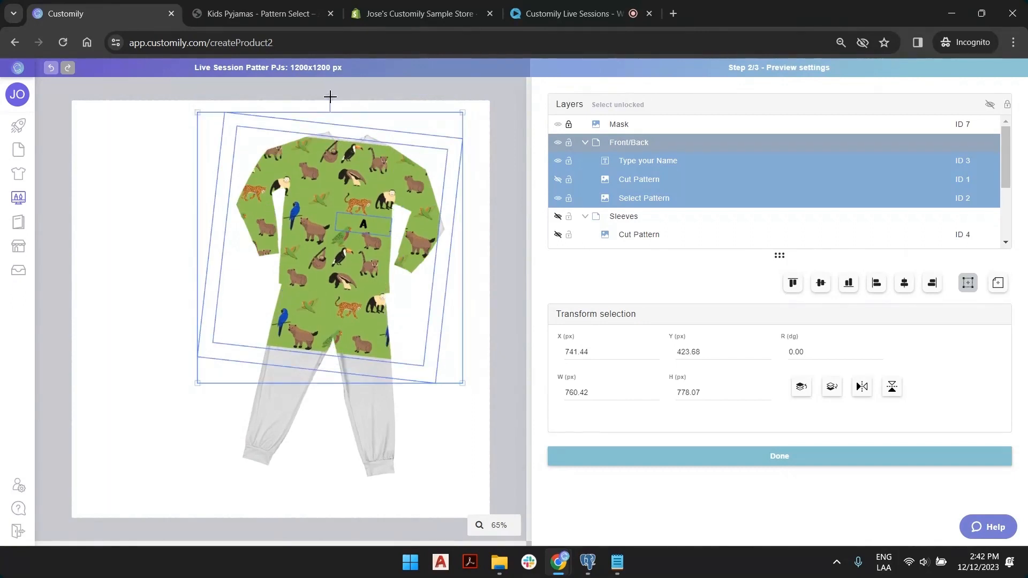
{"action": "left_click_drag", "start_coordinate": [331, 97], "coordinate": [327, 97]}
{"action": "left_click_drag", "start_coordinate": [340, 189], "coordinate": [353, 127]}
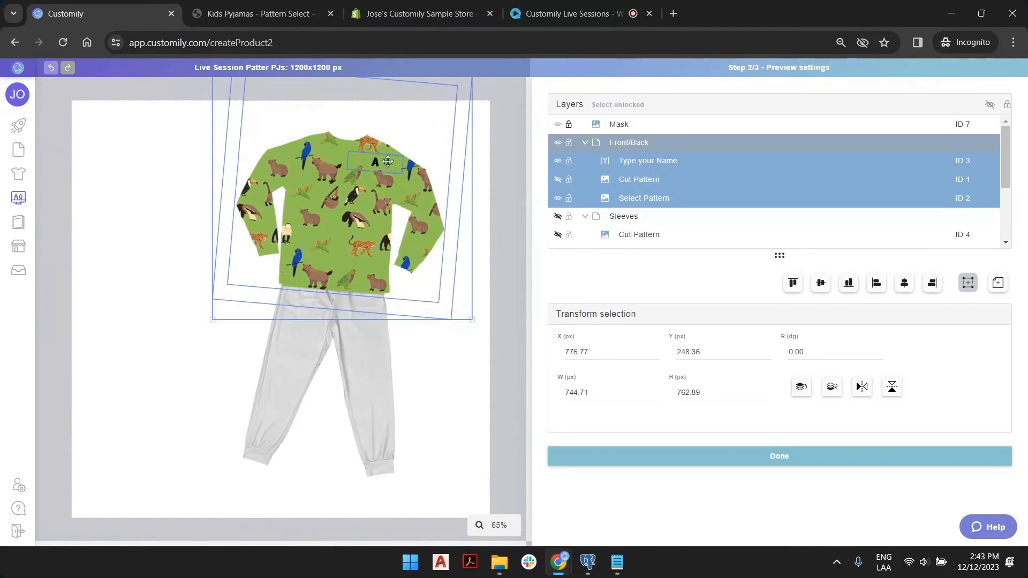
Move the name text down-left onto the shirt chest, then show Legs again with Cut Pattern ID 5 hidden.
{"action": "left_click", "coordinate": [513, 142]}
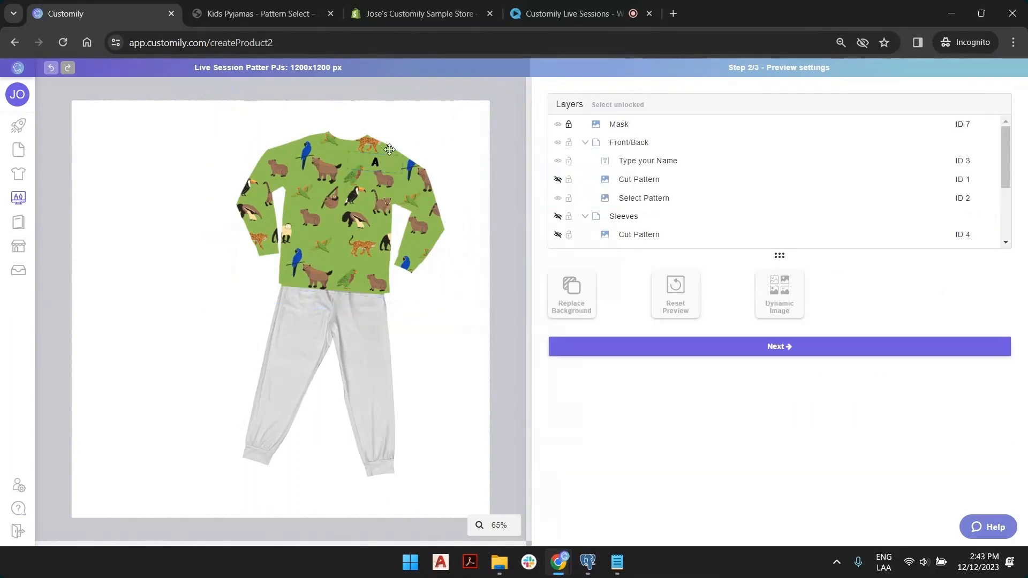
{"action": "left_click_drag", "start_coordinate": [370, 162], "coordinate": [340, 187]}
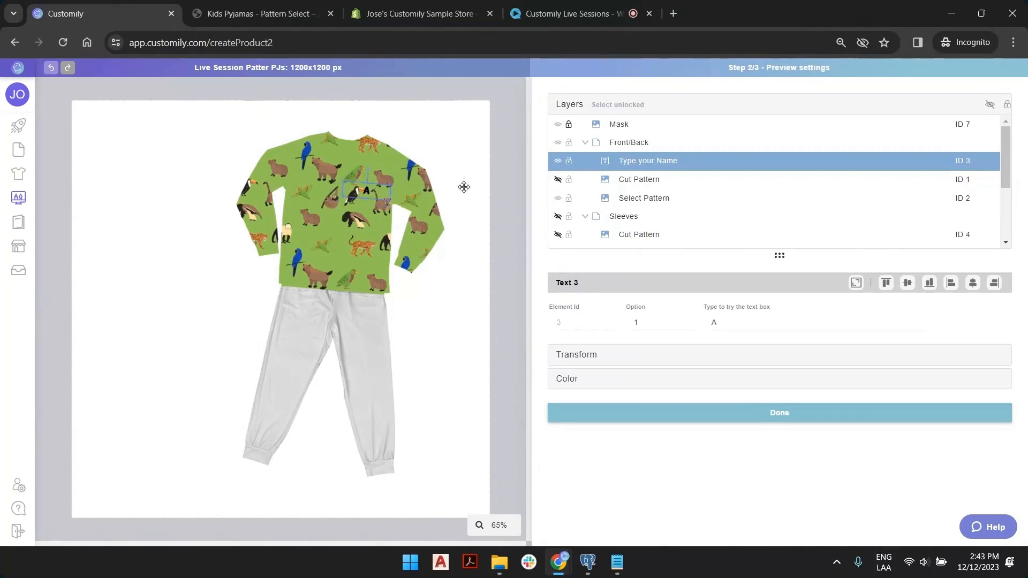
{"action": "scroll", "coordinate": [673, 164], "scroll_direction": "down", "scroll_amount": 2}
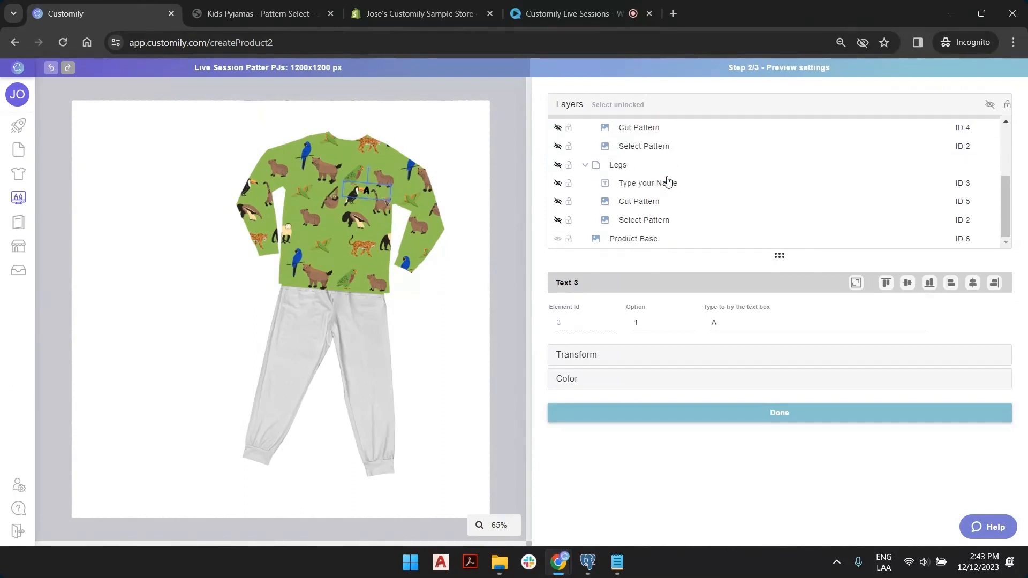
{"action": "left_click", "coordinate": [557, 167]}
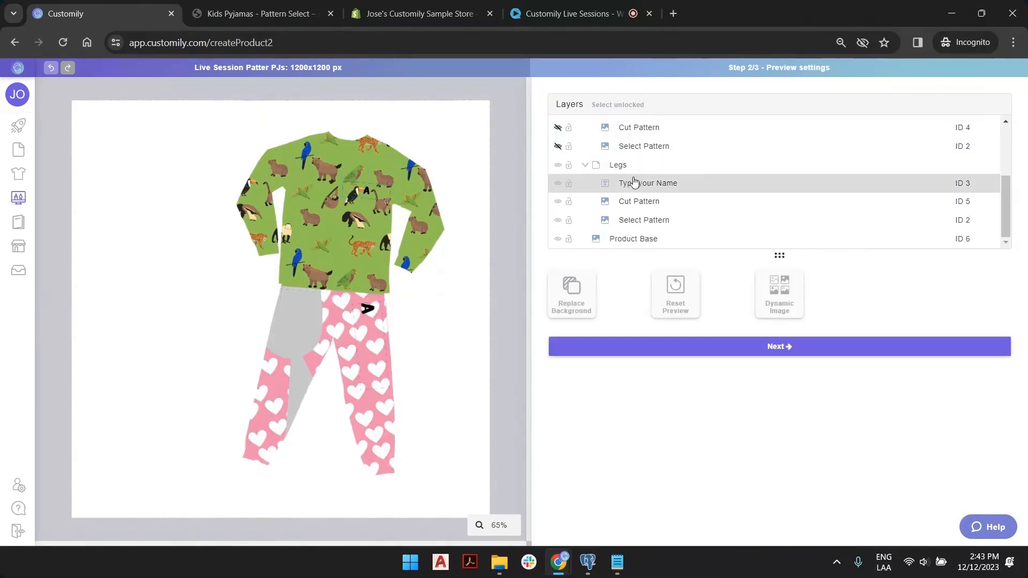
{"action": "left_click", "coordinate": [558, 202]}
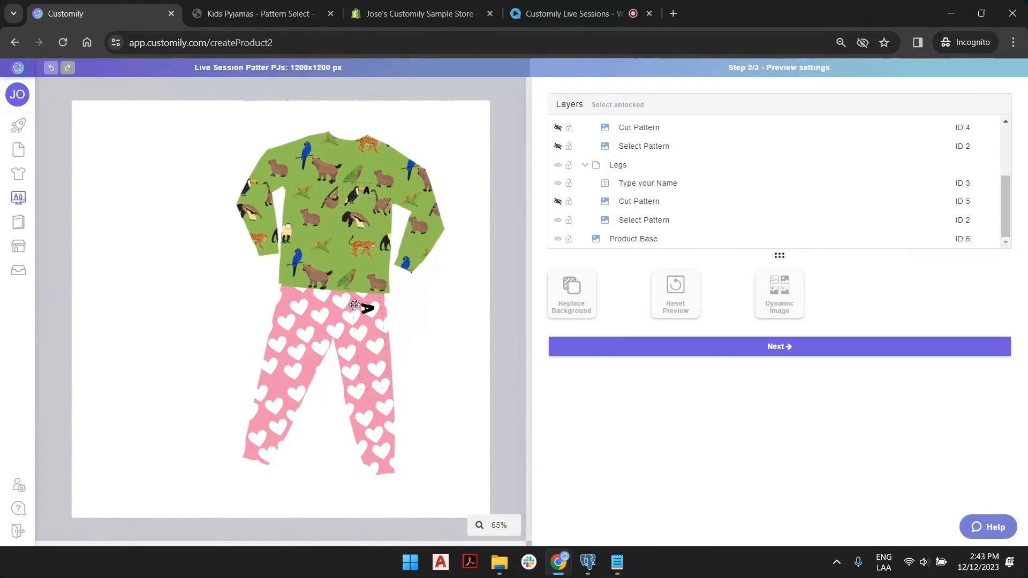
{"action": "scroll", "coordinate": [696, 204], "scroll_direction": "up", "scroll_amount": 3}
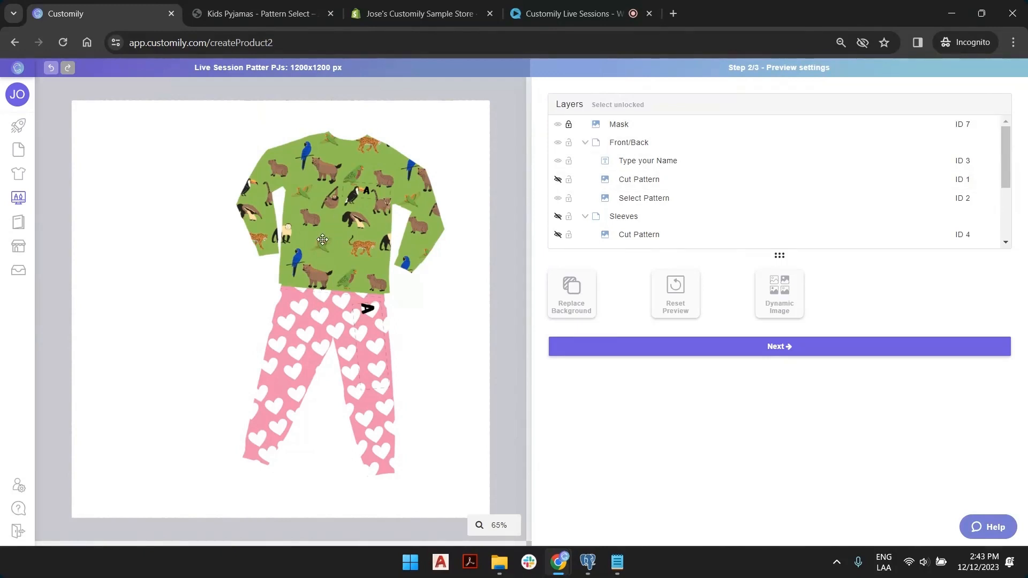
Add a dynamic image layer named 'Top Texture' and upload top mask.png into it.
{"action": "left_click", "coordinate": [785, 304]}
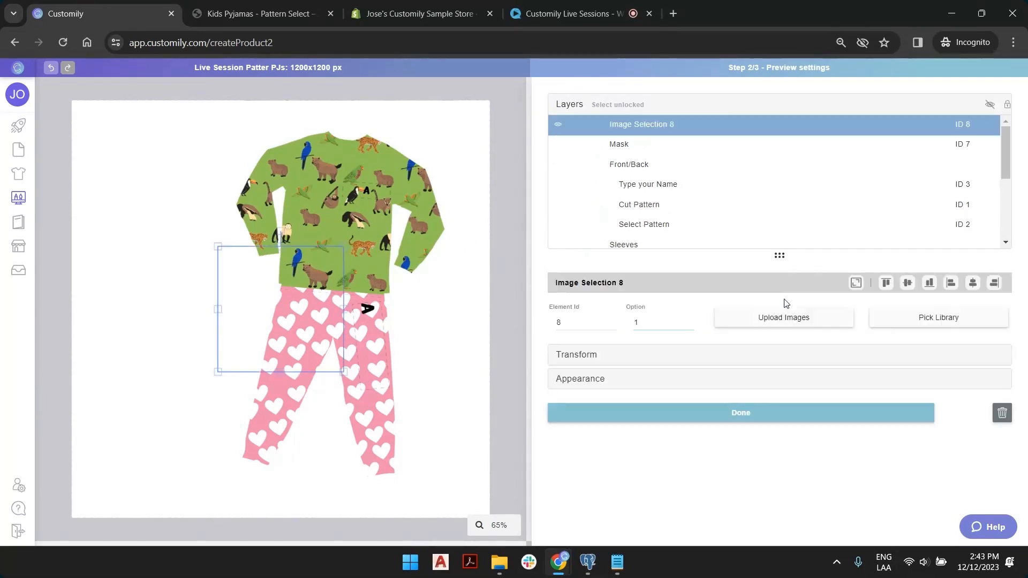
{"action": "double_click", "coordinate": [646, 126]}
{"action": "type", "text": "Top Texture"}
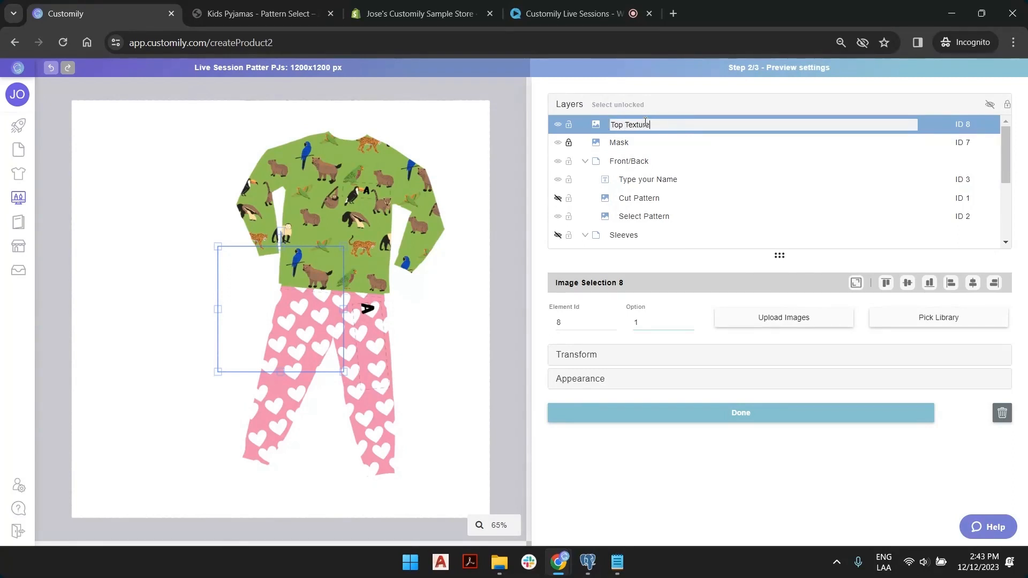
{"action": "key", "text": "Return"}
{"action": "left_click", "coordinate": [786, 319]}
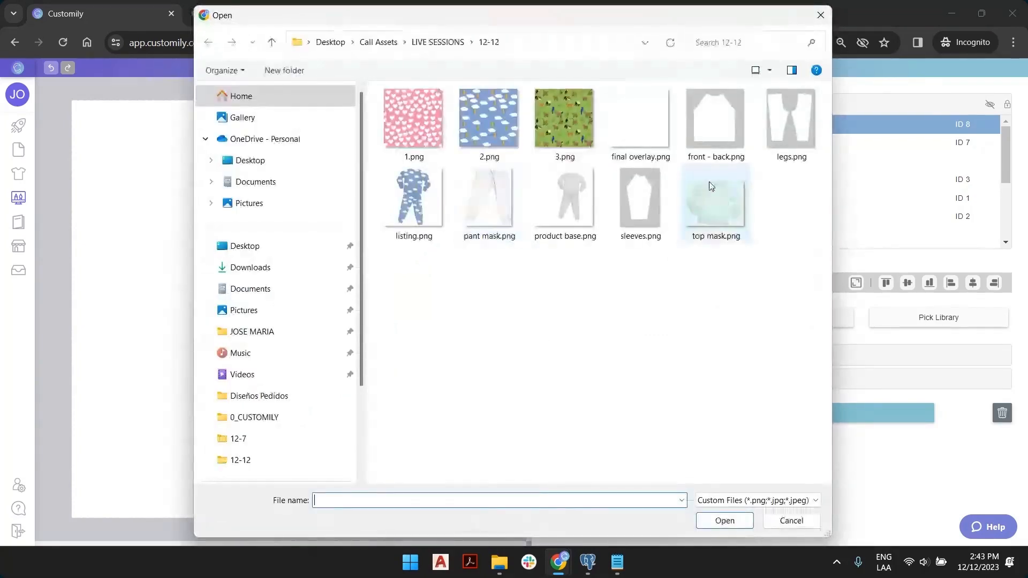
{"action": "double_click", "coordinate": [699, 198]}
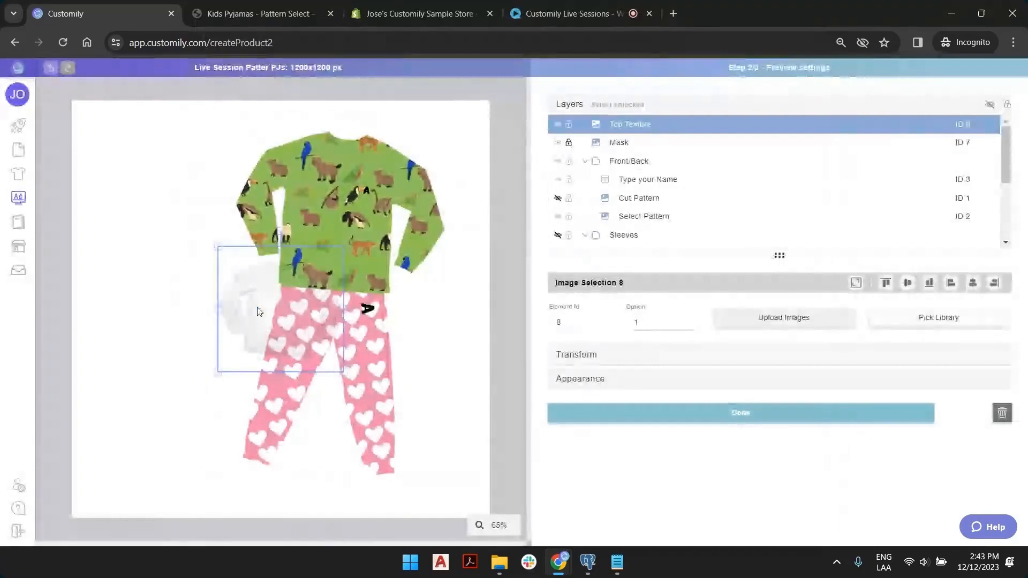
Move and enlarge the Top Texture image to cover the whole shirt.
{"action": "left_click_drag", "start_coordinate": [259, 312], "coordinate": [276, 207]}
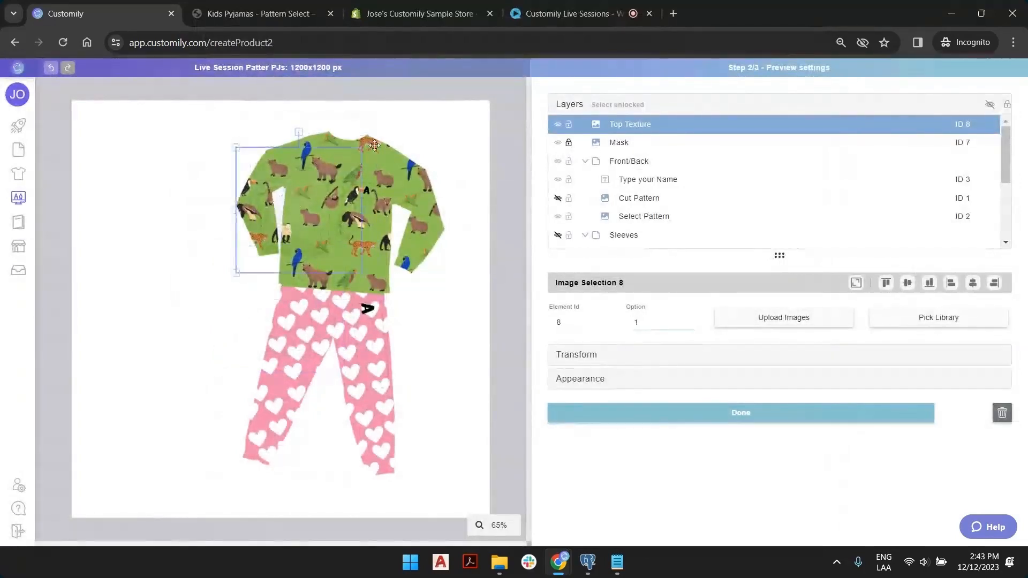
{"action": "left_click_drag", "start_coordinate": [359, 273], "coordinate": [443, 333]}
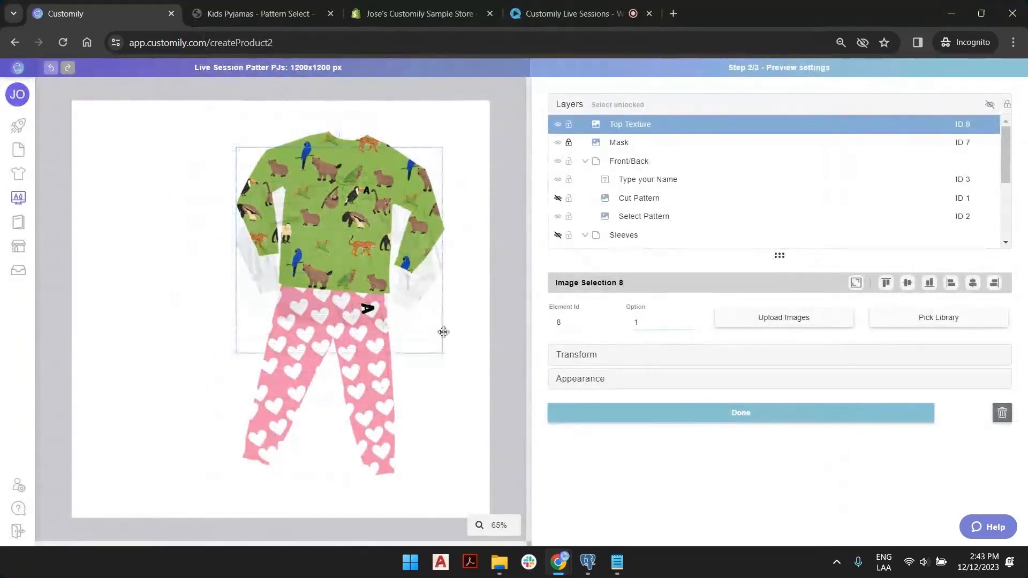
{"action": "left_click_drag", "start_coordinate": [419, 279], "coordinate": [422, 244]}
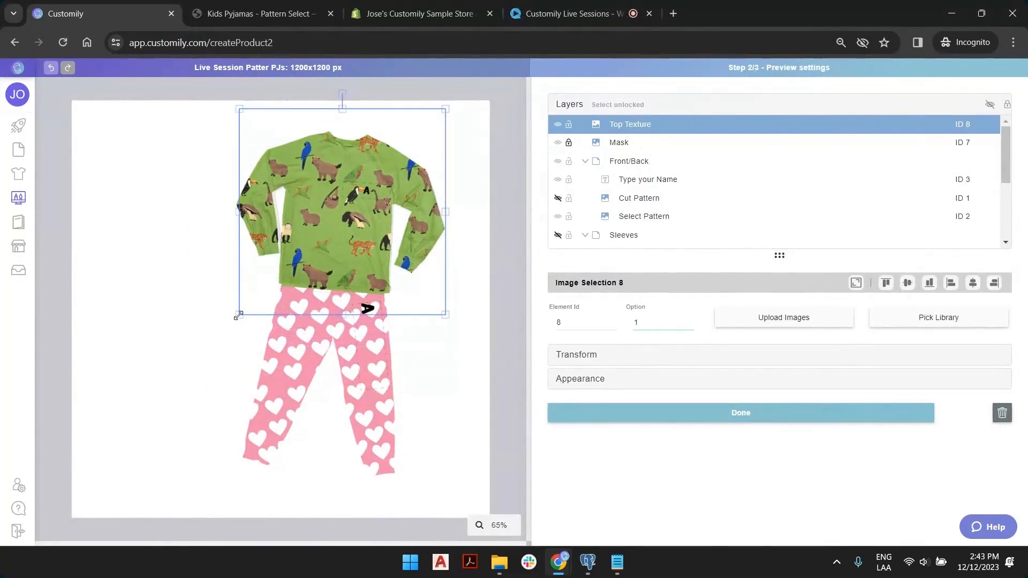
{"action": "left_click_drag", "start_coordinate": [239, 316], "coordinate": [240, 321]}
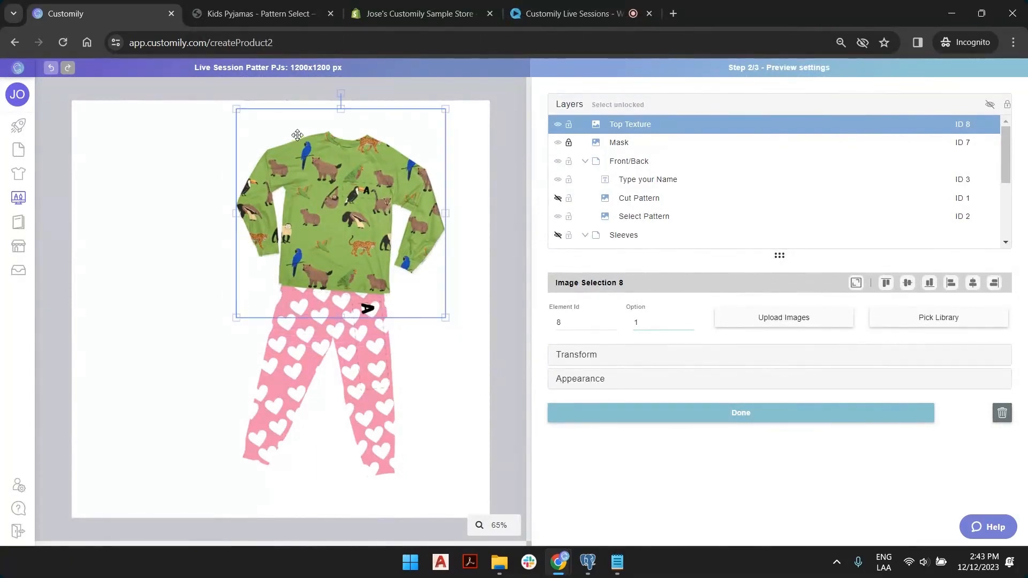
{"action": "left_click_drag", "start_coordinate": [332, 186], "coordinate": [333, 186]}
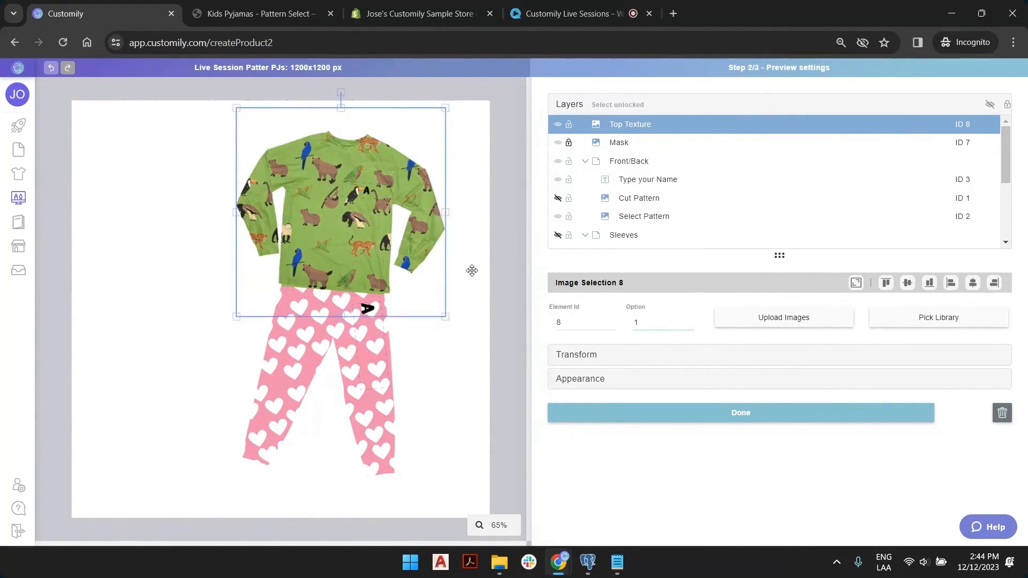
{"action": "mouse_move", "coordinate": [445, 317]}
{"action": "left_mouse_down"}
{"action": "mouse_move", "coordinate": [453, 322]}
{"action": "mouse_move", "coordinate": [444, 316]}
{"action": "left_mouse_up"}
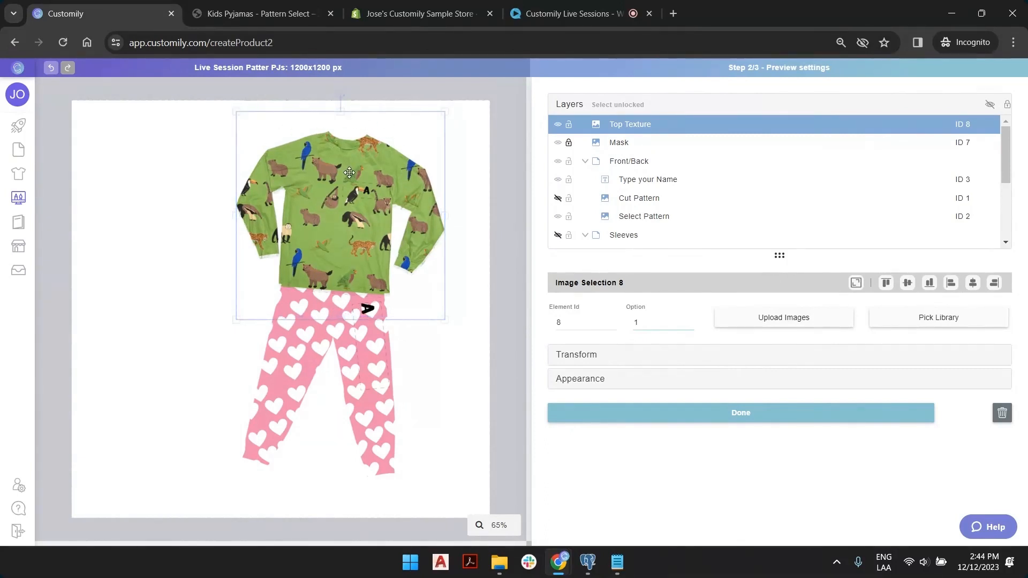
{"action": "left_click_drag", "start_coordinate": [349, 168], "coordinate": [349, 171]}
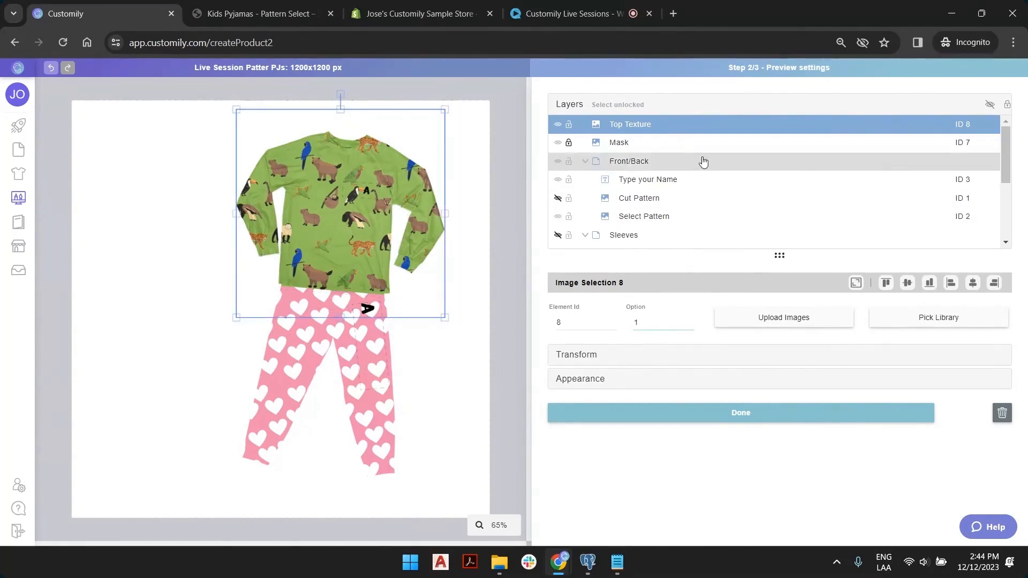
Place Top Texture directly below Mask in the layer order and fine-tune its size.
{"action": "left_click_drag", "start_coordinate": [649, 128], "coordinate": [651, 143]}
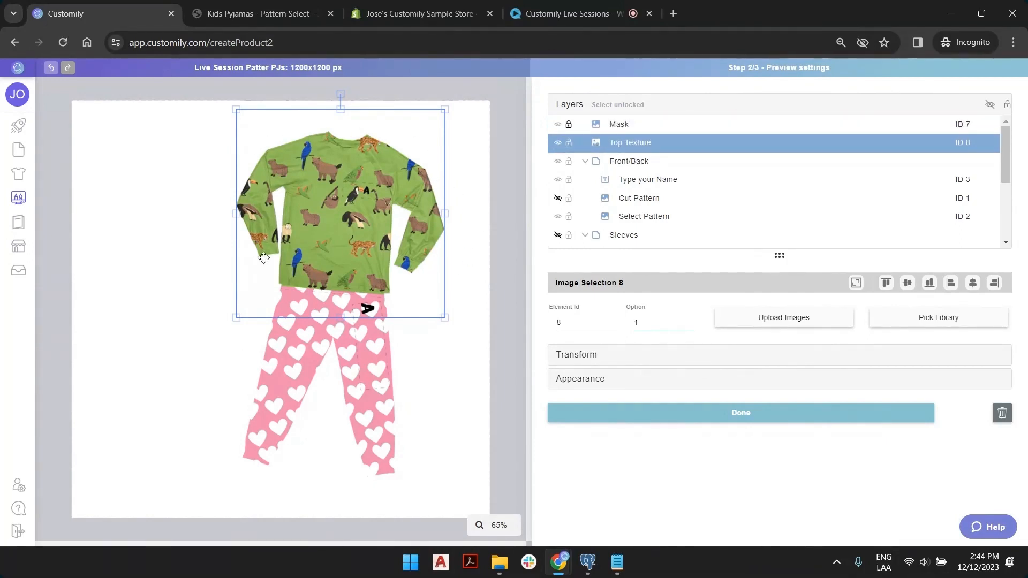
{"action": "mouse_move", "coordinate": [234, 109]}
{"action": "left_mouse_down"}
{"action": "mouse_move", "coordinate": [241, 115]}
{"action": "mouse_move", "coordinate": [234, 109]}
{"action": "left_mouse_up"}
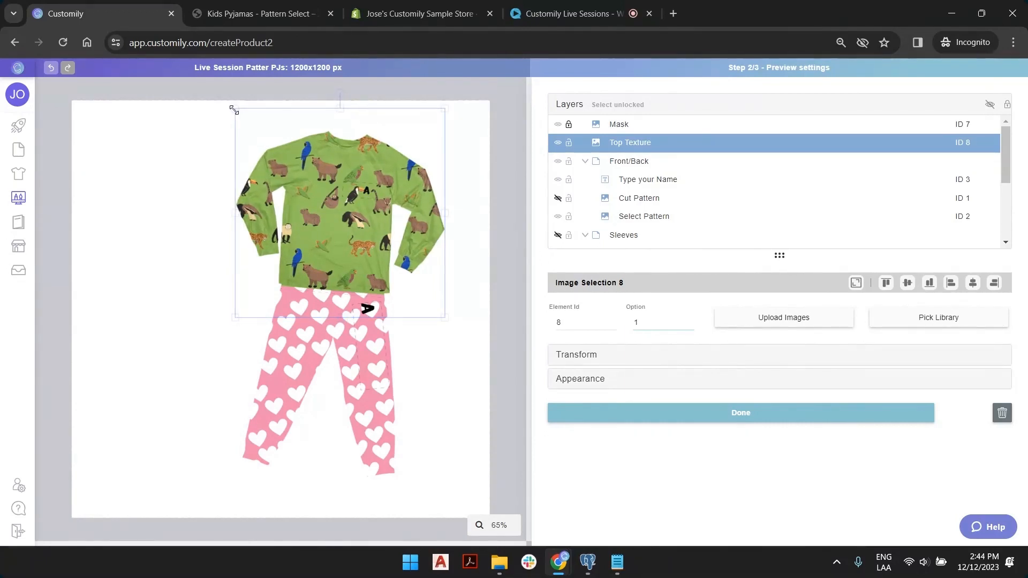
{"action": "left_click_drag", "start_coordinate": [446, 318], "coordinate": [446, 318]}
Add another dynamic image layer named 'Legs Texture' holding pant mask.png.
{"action": "left_click", "coordinate": [509, 223]}
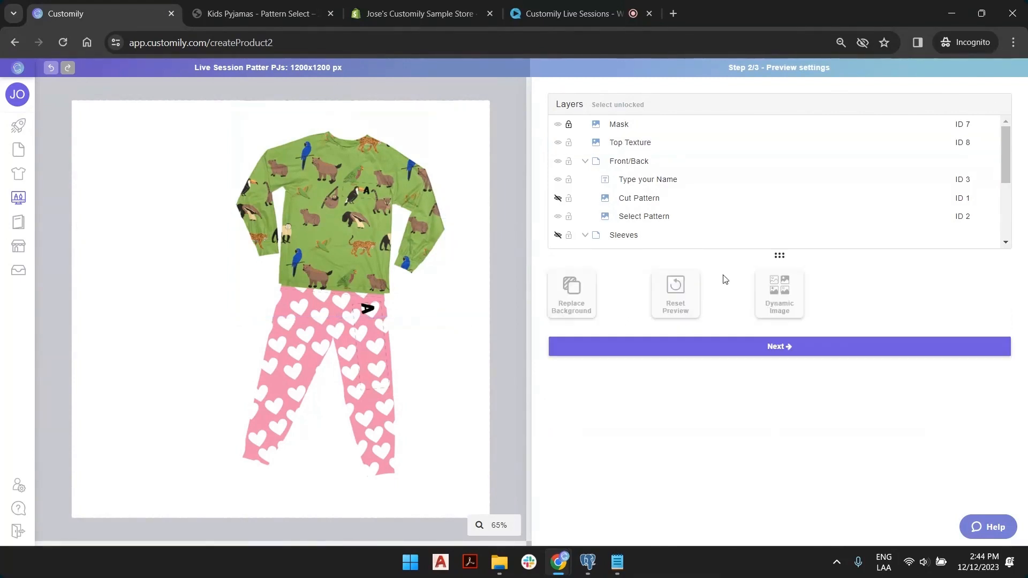
{"action": "left_click", "coordinate": [782, 306]}
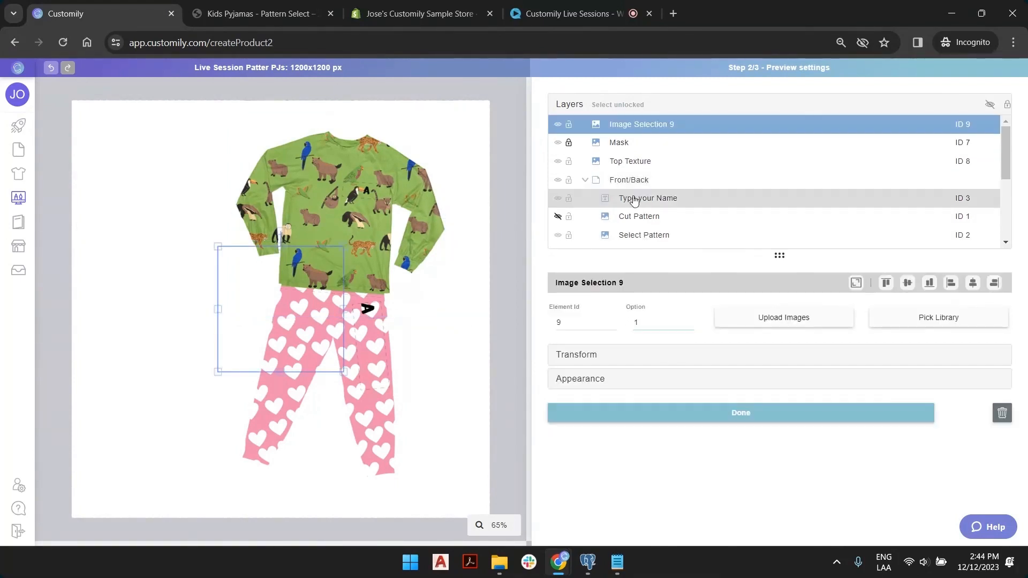
{"action": "double_click", "coordinate": [649, 124]}
{"action": "type", "text": "Leg"}
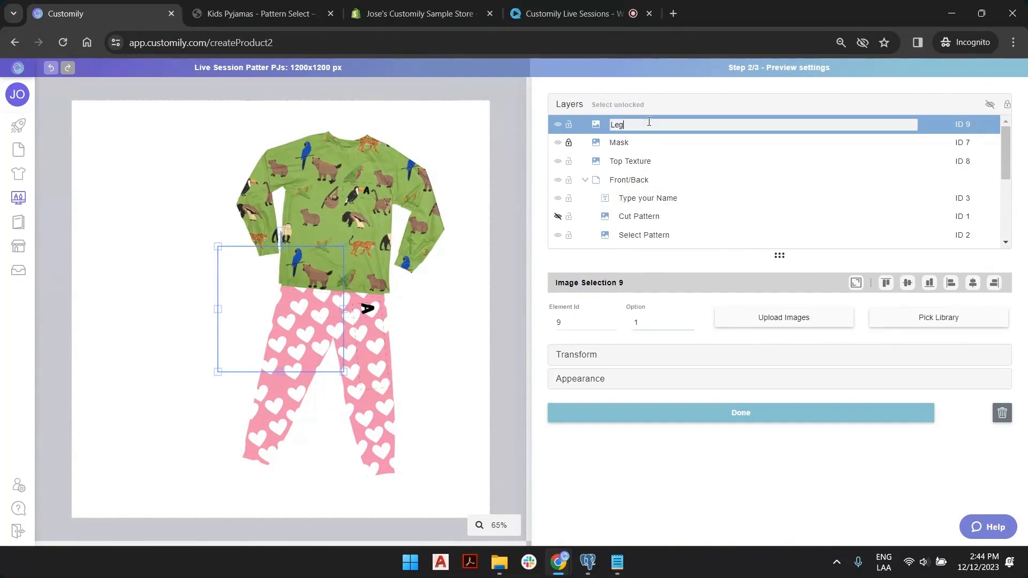
{"action": "type", "text": "s Texture"}
{"action": "key", "text": "Return"}
{"action": "left_click", "coordinate": [761, 325]}
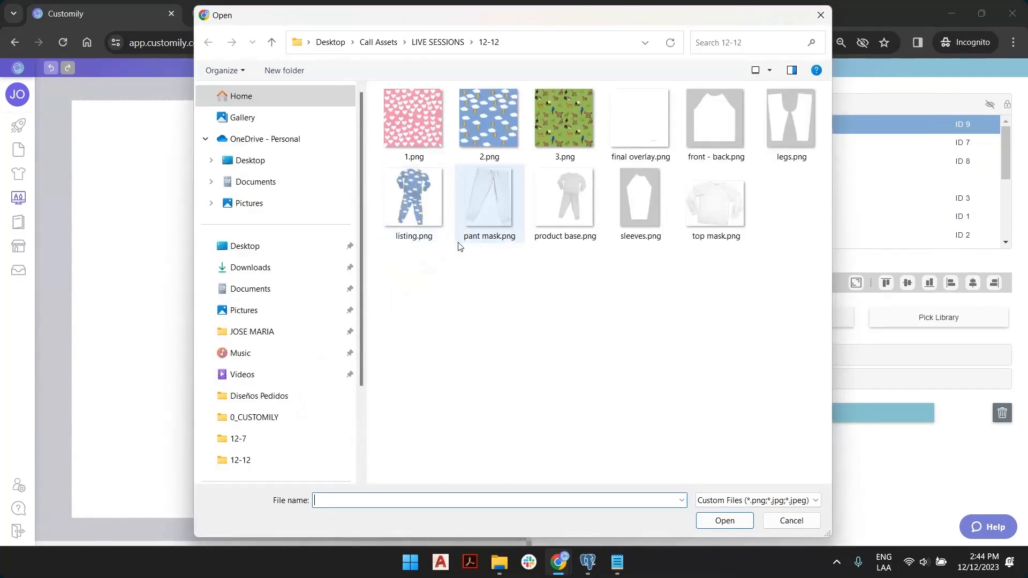
{"action": "double_click", "coordinate": [499, 207]}
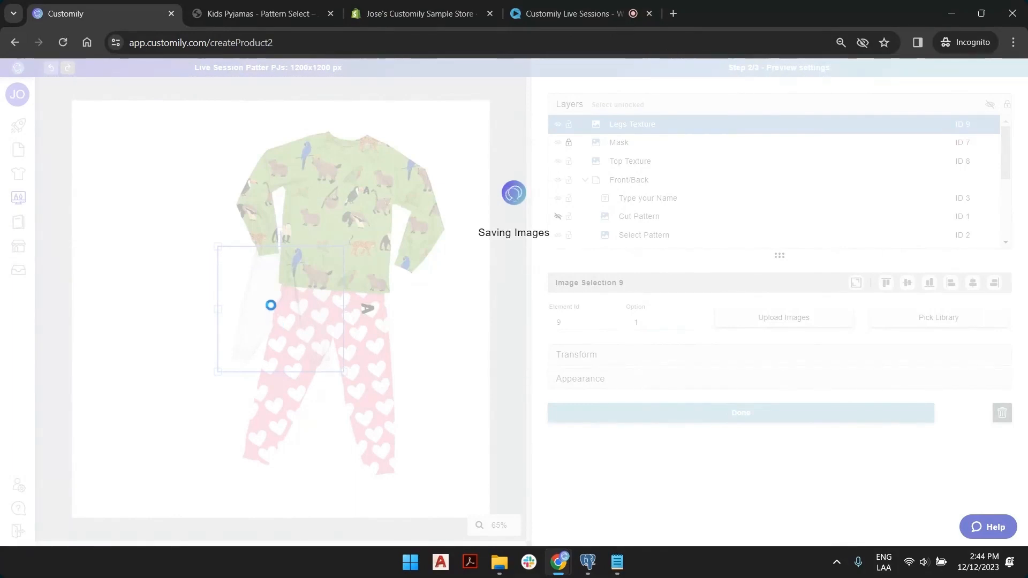
Move and stretch the pant mask image to cover the pyjama legs.
{"action": "left_click_drag", "start_coordinate": [271, 304], "coordinate": [275, 403]}
{"action": "left_click_drag", "start_coordinate": [354, 346], "coordinate": [421, 291]}
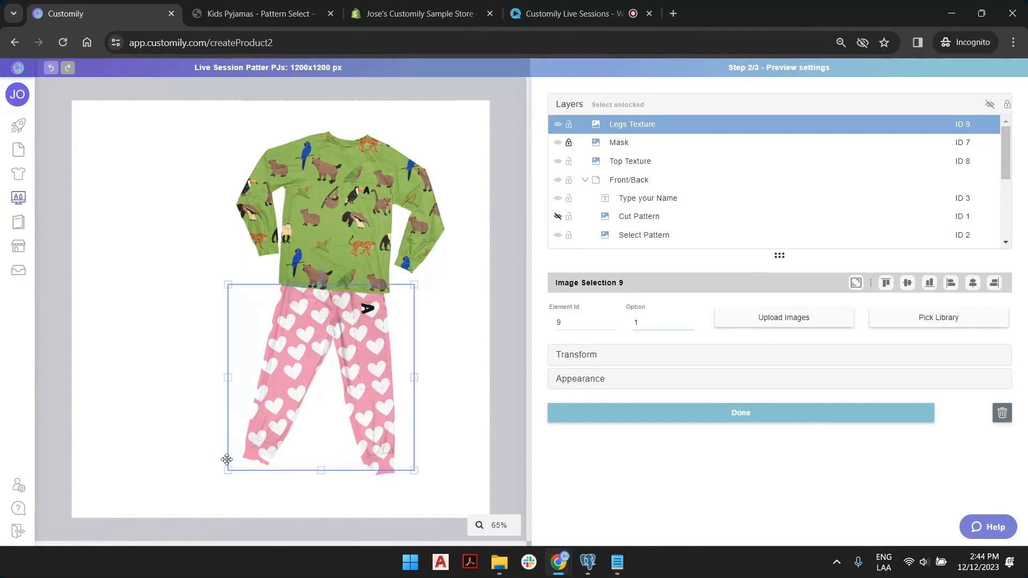
{"action": "mouse_move", "coordinate": [227, 468]}
{"action": "left_mouse_down"}
{"action": "mouse_move", "coordinate": [204, 475]}
{"action": "mouse_move", "coordinate": [218, 473]}
{"action": "left_mouse_up"}
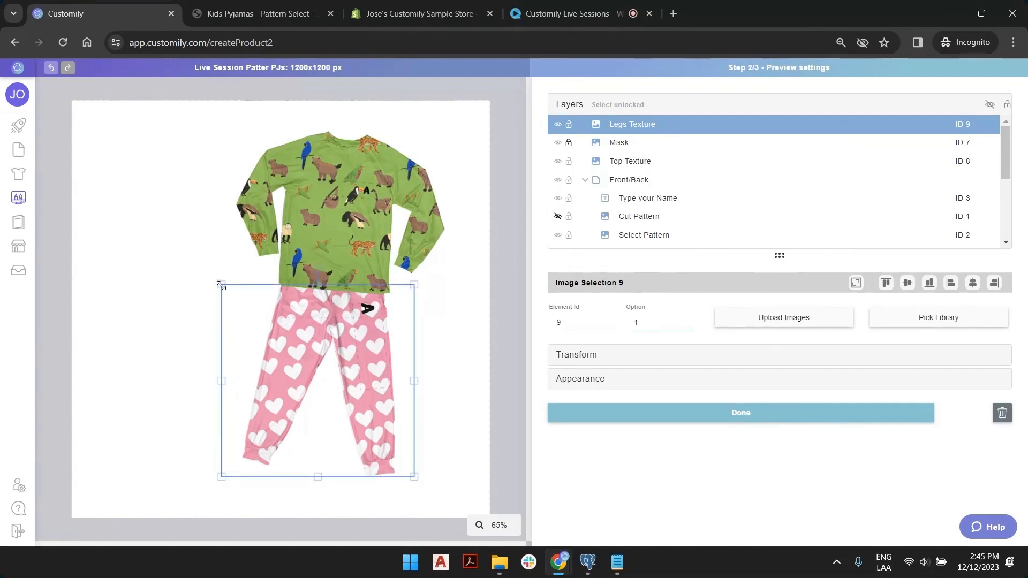
{"action": "mouse_move", "coordinate": [222, 285]}
{"action": "left_mouse_down"}
{"action": "mouse_move", "coordinate": [227, 292]}
{"action": "mouse_move", "coordinate": [220, 286]}
{"action": "left_mouse_up"}
{"action": "scroll", "coordinate": [236, 290], "scroll_direction": "up", "scroll_amount": 6}
{"action": "scroll", "coordinate": [234, 284], "scroll_direction": "up", "scroll_amount": 2}
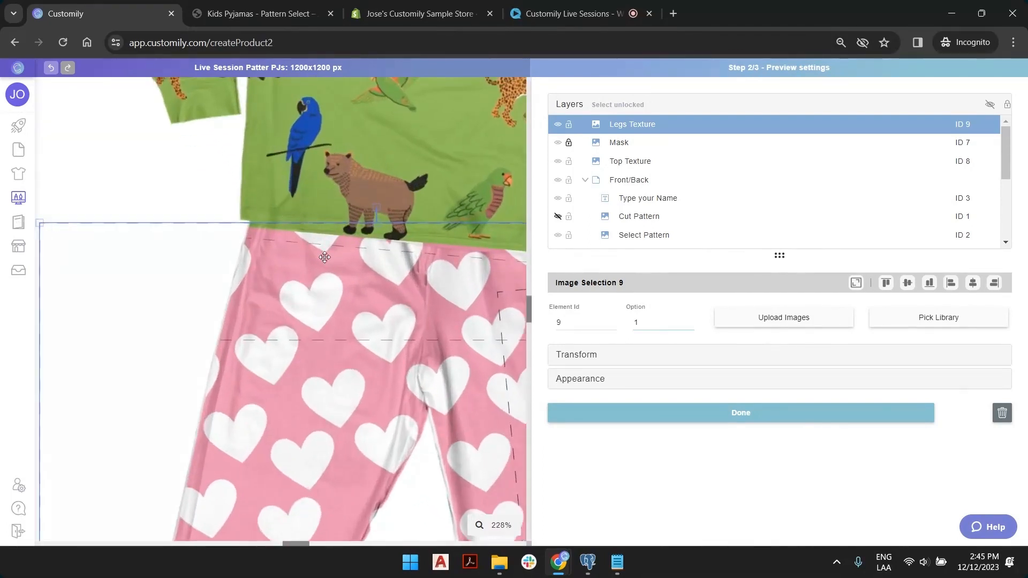
{"action": "left_click_drag", "start_coordinate": [291, 277], "coordinate": [293, 276]}
Reorder Legs Texture to sit just below Top Texture in the layer stack.
{"action": "scroll", "coordinate": [312, 268], "scroll_direction": "down", "scroll_amount": 1}
{"action": "scroll", "coordinate": [312, 268], "scroll_direction": "down", "scroll_amount": 10}
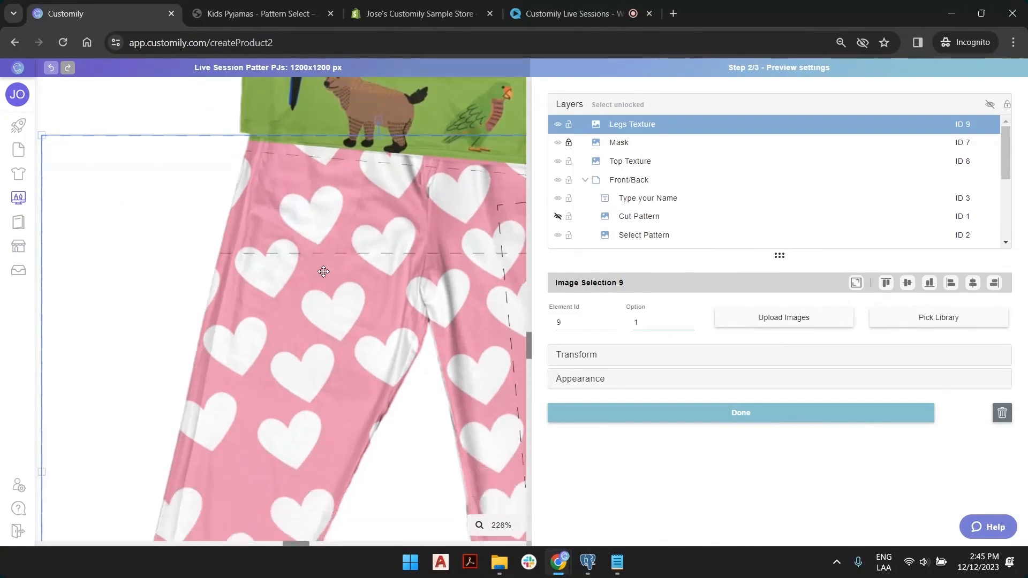
{"action": "scroll", "coordinate": [364, 337], "scroll_direction": "down", "scroll_amount": 3}
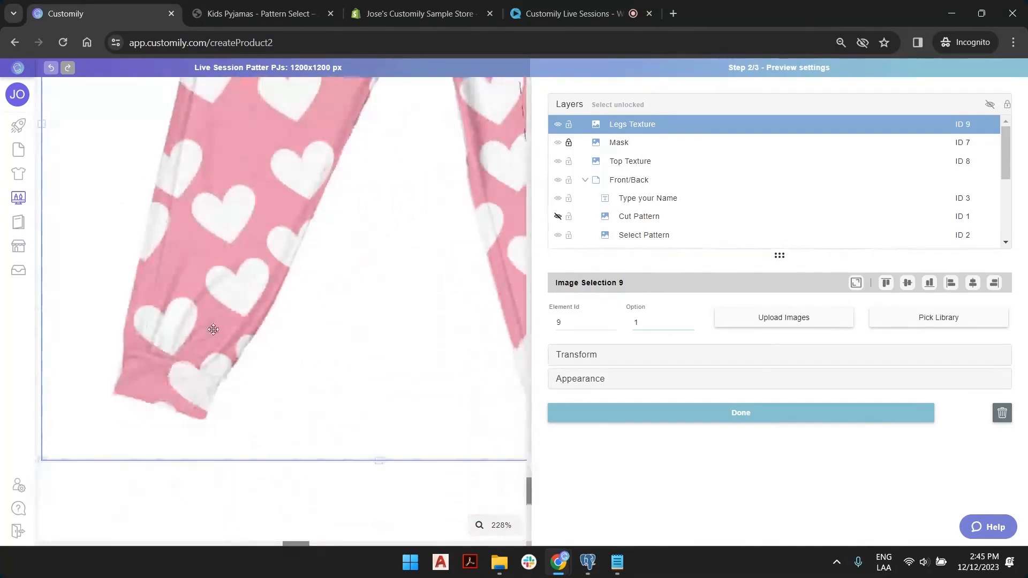
{"action": "left_click_drag", "start_coordinate": [649, 129], "coordinate": [649, 161]}
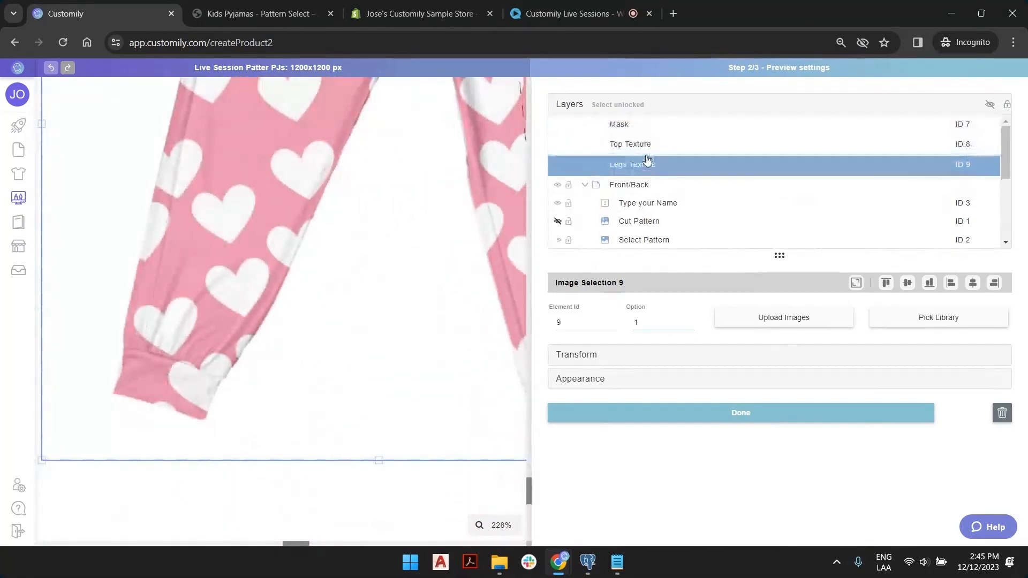
{"action": "scroll", "coordinate": [195, 309], "scroll_direction": "down", "scroll_amount": 6}
{"action": "scroll", "coordinate": [227, 328], "scroll_direction": "down", "scroll_amount": 3}
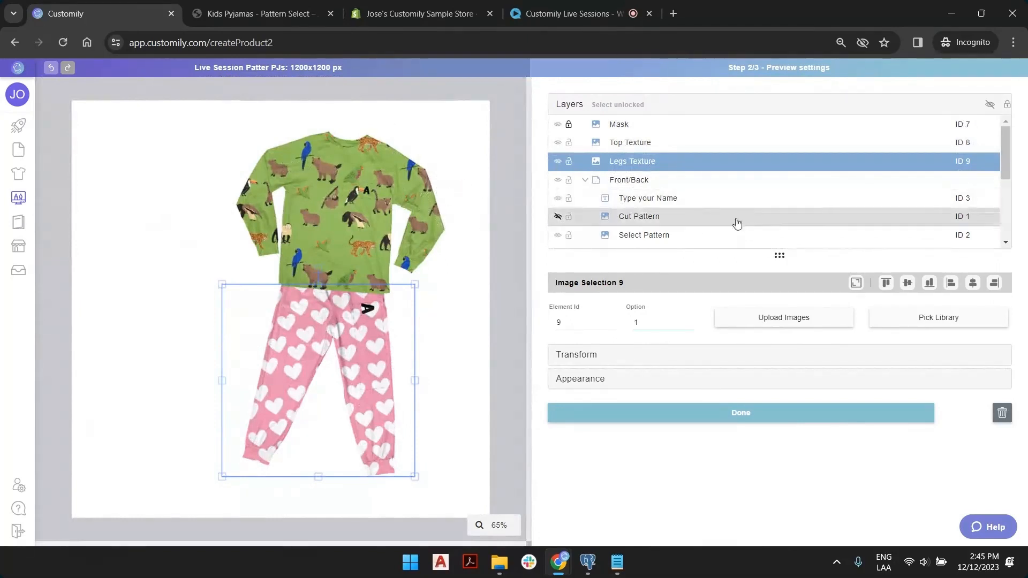
Lock the Mask layer and select all unlocked layers together.
{"action": "left_click", "coordinate": [569, 125]}
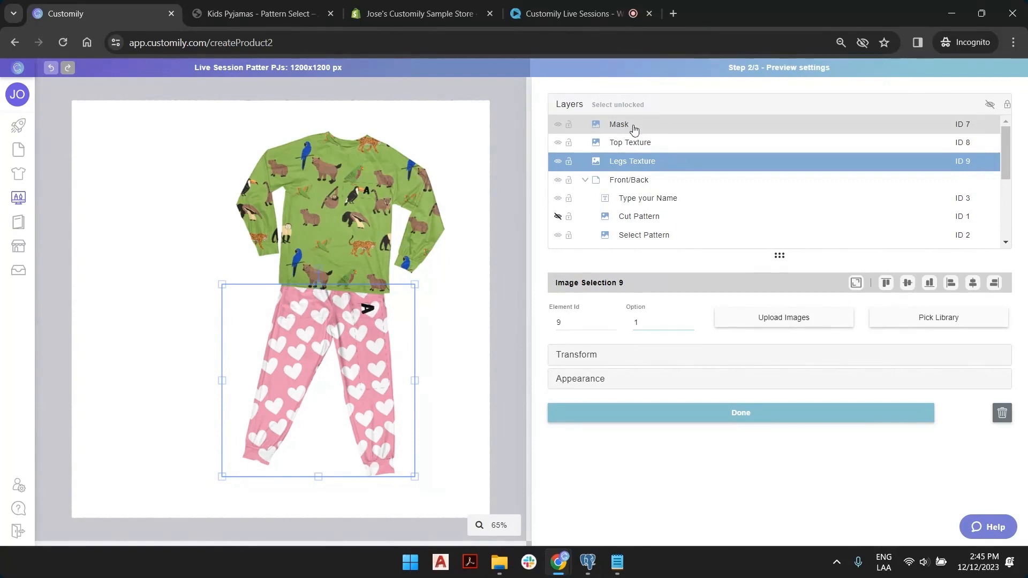
{"action": "scroll", "coordinate": [651, 136], "scroll_direction": "down", "scroll_amount": 3}
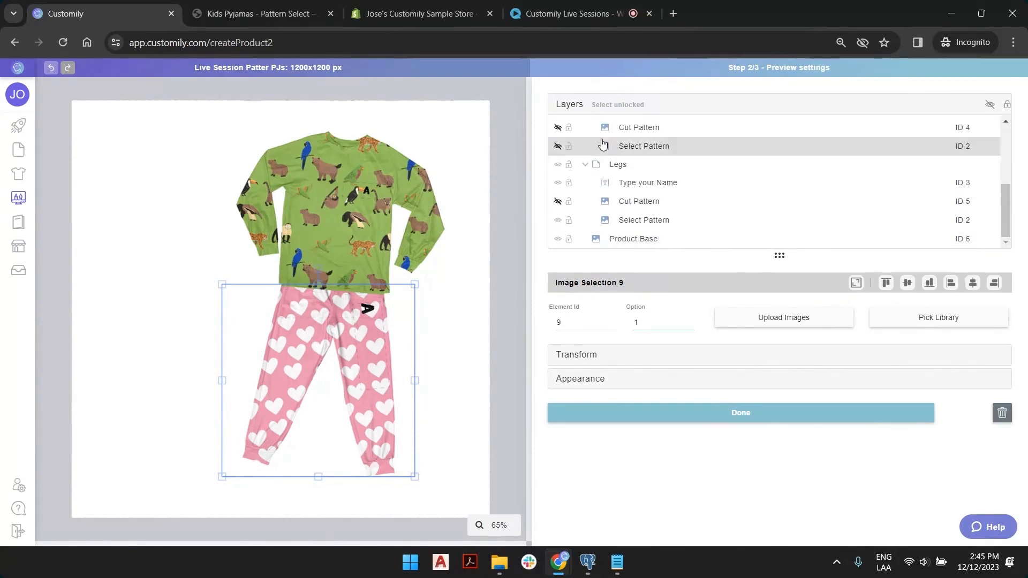
{"action": "scroll", "coordinate": [638, 139], "scroll_direction": "up", "scroll_amount": 3}
{"action": "left_click", "coordinate": [632, 105]}
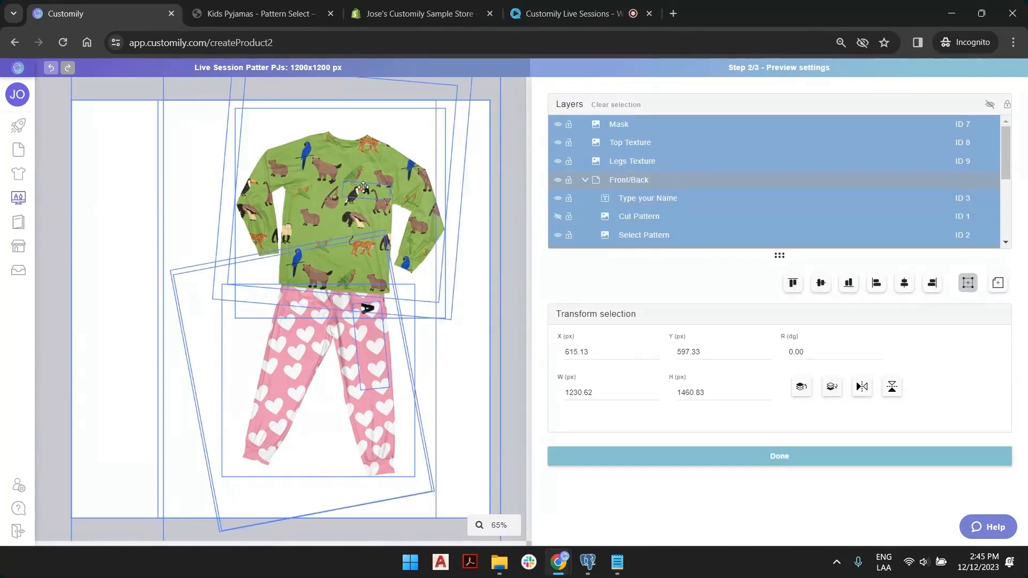
Enlarge all selected layers to about 1434 x 1702 px, shift them slightly left, and deselect.
{"action": "scroll", "coordinate": [364, 187], "scroll_direction": "down", "scroll_amount": 2}
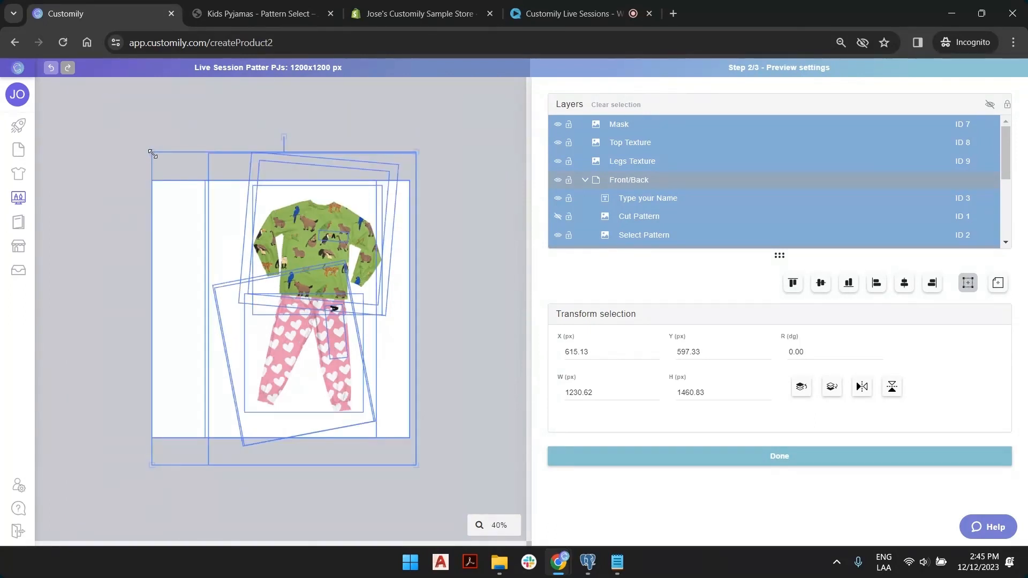
{"action": "left_click_drag", "start_coordinate": [152, 154], "coordinate": [134, 132]}
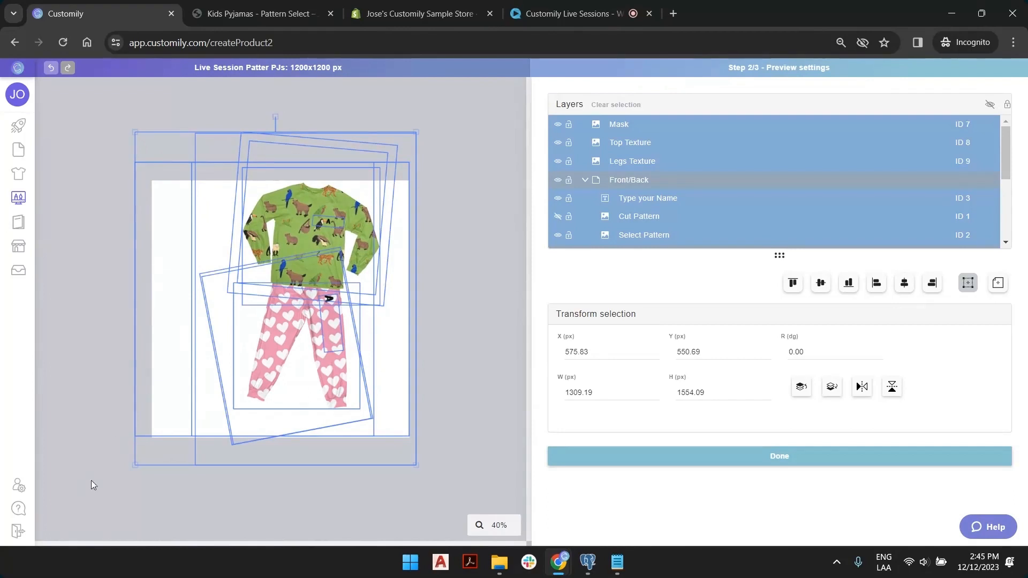
{"action": "left_click_drag", "start_coordinate": [135, 464], "coordinate": [106, 492]}
{"action": "mouse_move", "coordinate": [285, 273]}
{"action": "left_mouse_down"}
{"action": "mouse_move", "coordinate": [262, 271]}
{"action": "mouse_move", "coordinate": [283, 272]}
{"action": "left_mouse_up"}
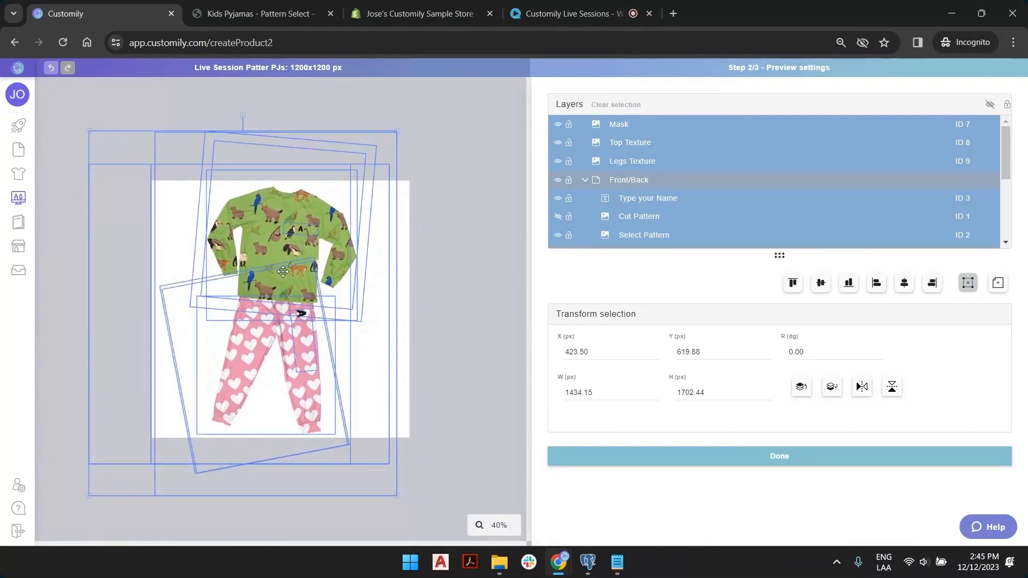
{"action": "left_click", "coordinate": [438, 171]}
{"action": "scroll", "coordinate": [298, 304], "scroll_direction": "up", "scroll_amount": 8}
{"action": "scroll", "coordinate": [298, 303], "scroll_direction": "down", "scroll_amount": 4}
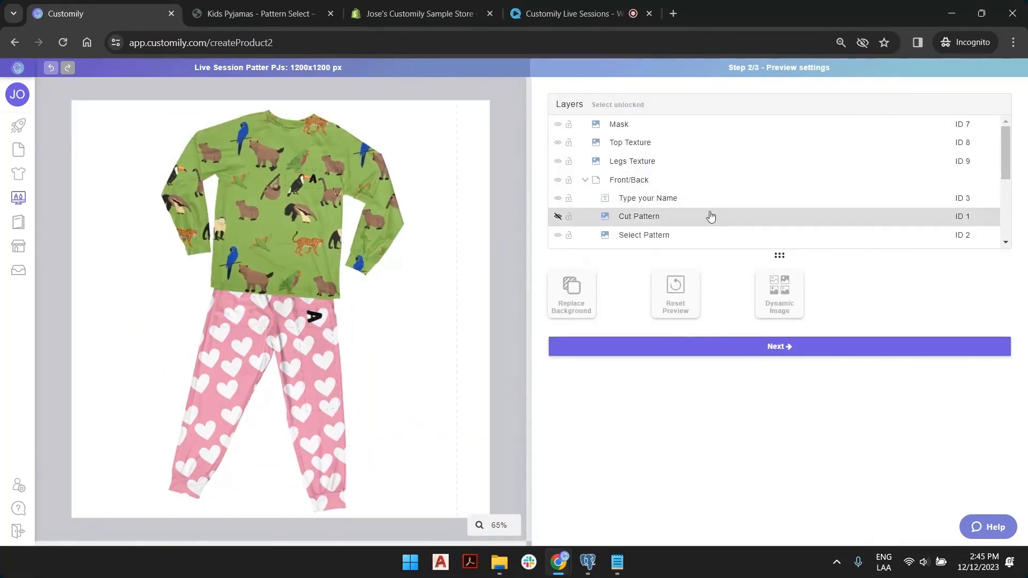
Cycle the Select Pattern option through 2, 1, 2, 3, 2, ending on 1 so the shirt shows pink hearts.
{"action": "left_click", "coordinate": [691, 236]}
{"action": "left_click", "coordinate": [690, 325]}
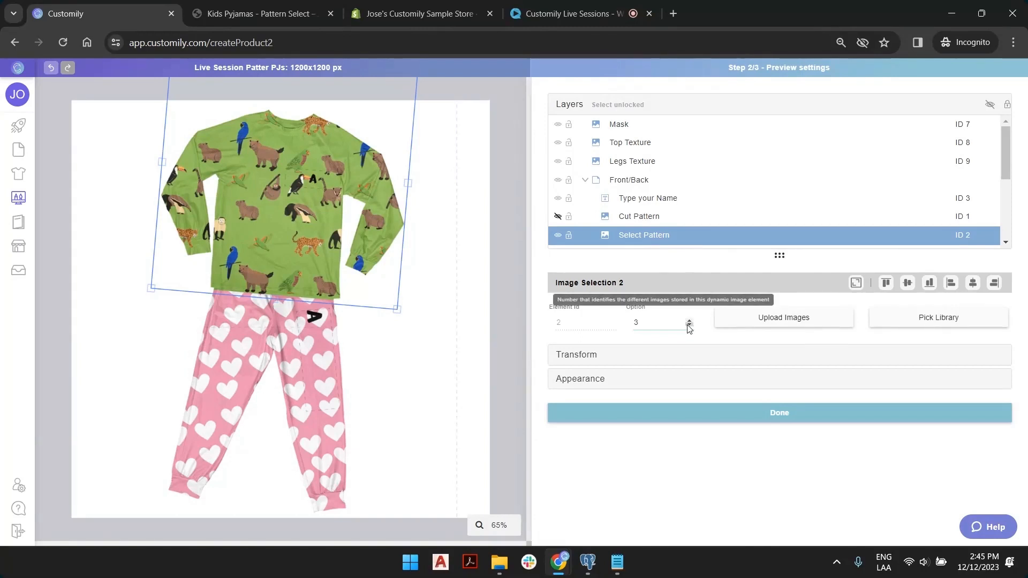
{"action": "left_click", "coordinate": [689, 325]}
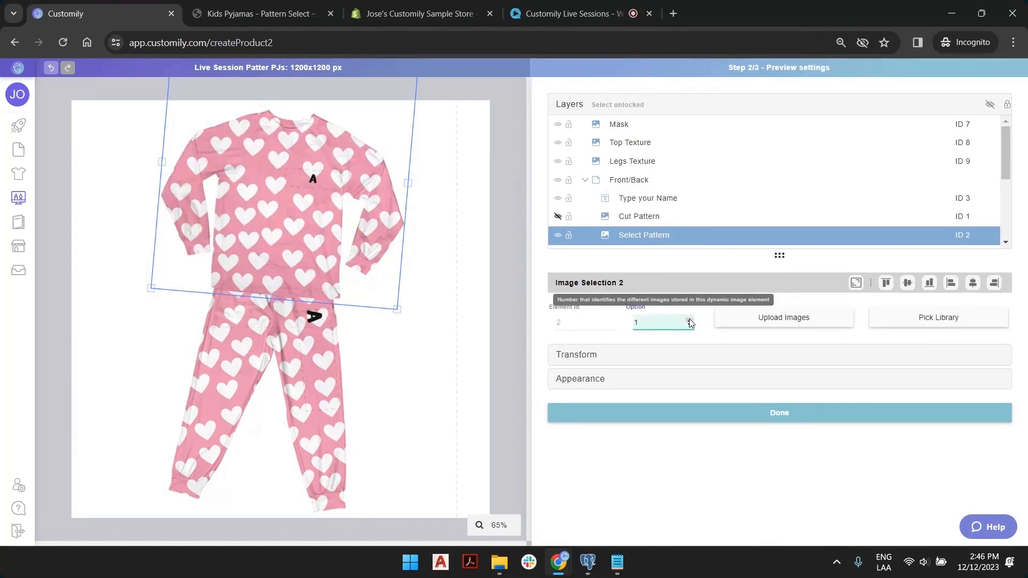
{"action": "left_click", "coordinate": [689, 320]}
{"action": "left_click", "coordinate": [689, 320]}
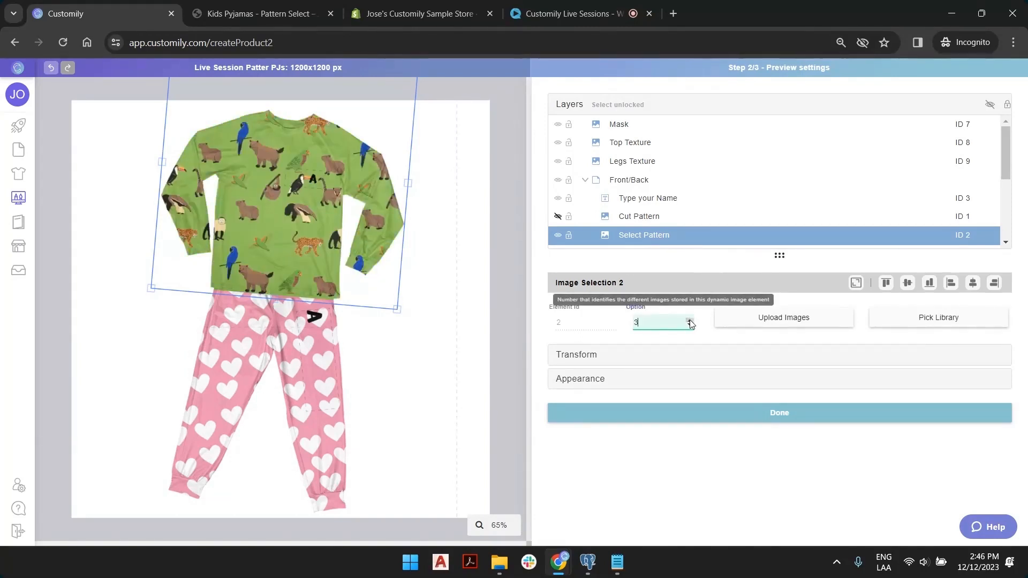
{"action": "left_click", "coordinate": [689, 325]}
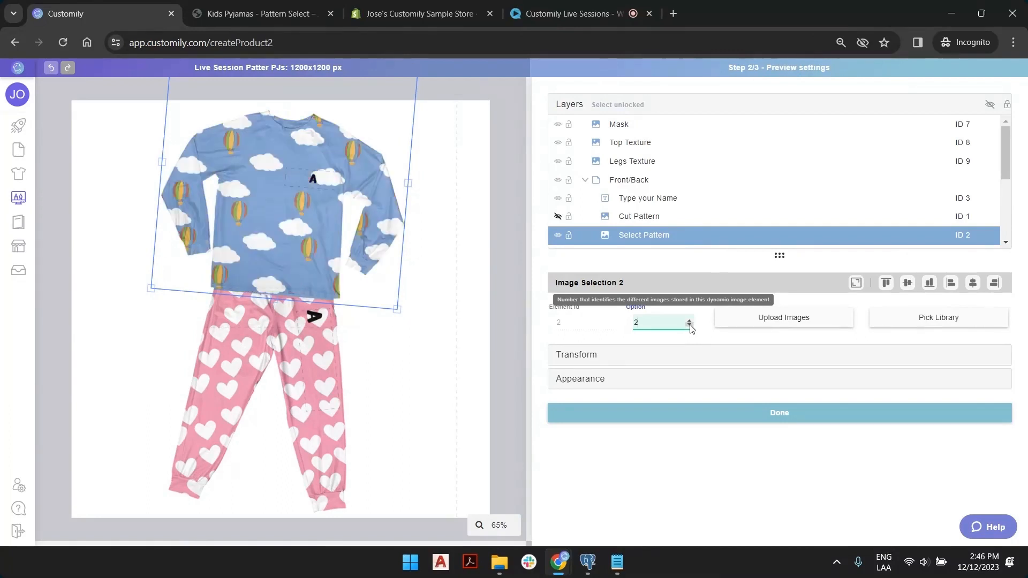
{"action": "left_click", "coordinate": [689, 325]}
{"action": "left_click", "coordinate": [508, 179]}
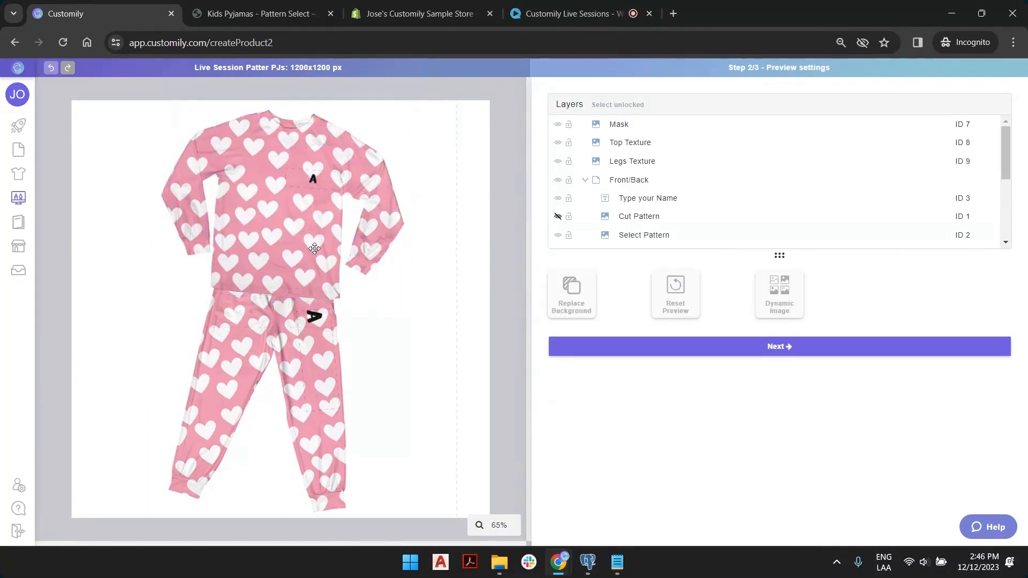
{"action": "scroll", "coordinate": [315, 266], "scroll_direction": "down", "scroll_amount": 8}
{"action": "scroll", "coordinate": [315, 267], "scroll_direction": "up", "scroll_amount": 6}
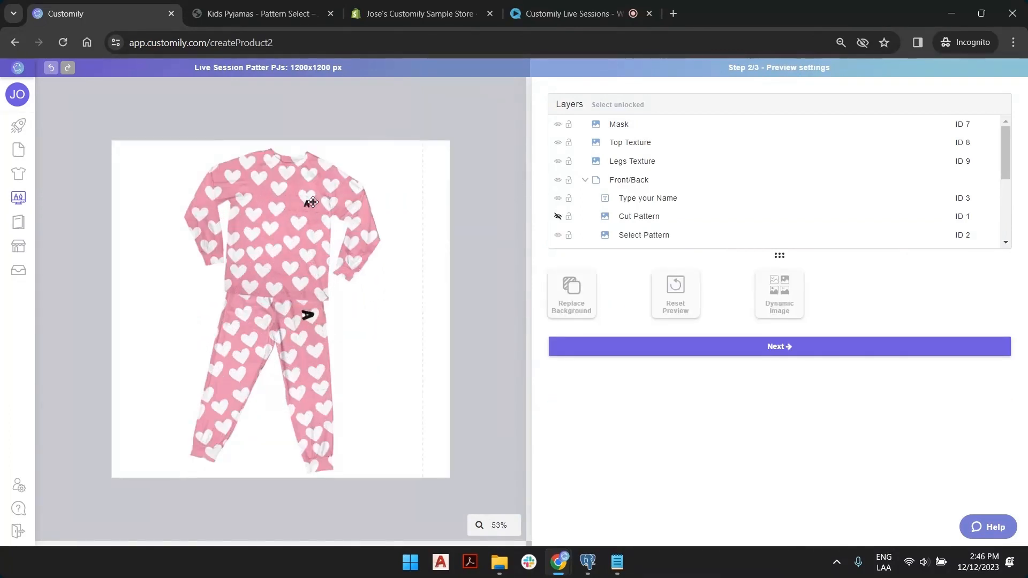
Test a sample name in the Type your Name layer, then advance to Template Review.
{"action": "left_click", "coordinate": [667, 199]}
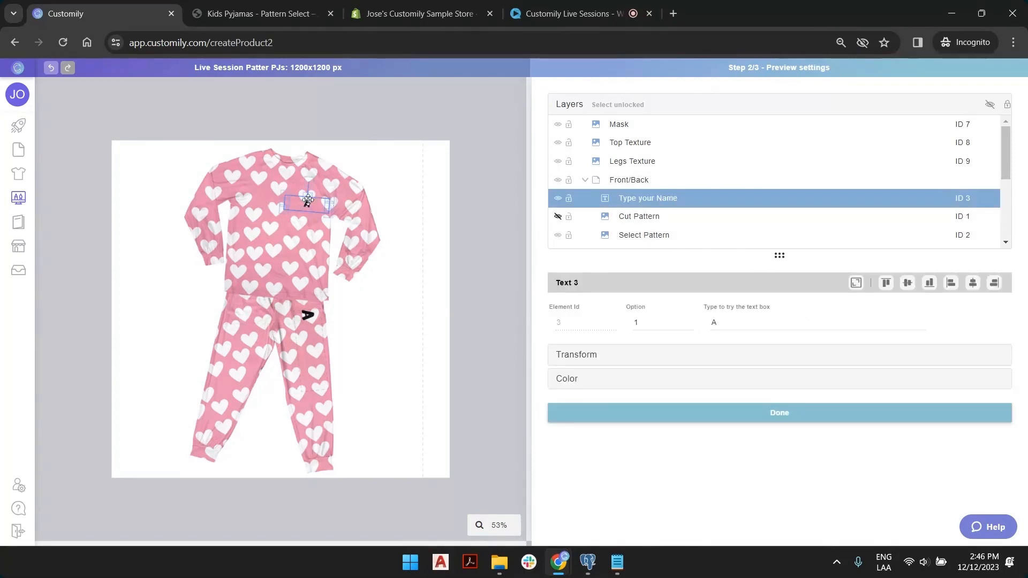
{"action": "left_click", "coordinate": [768, 327]}
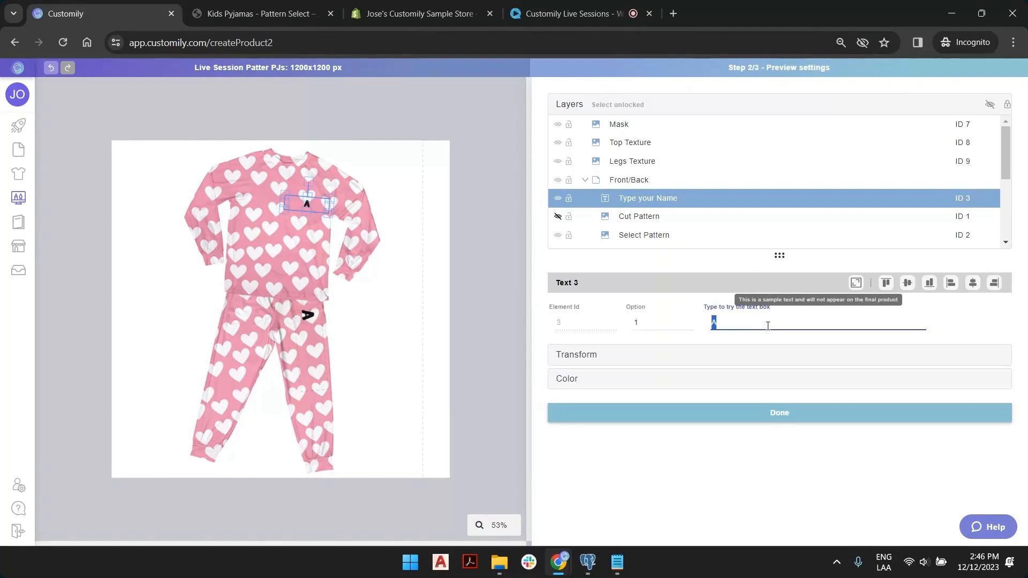
{"action": "type", "text": "Michael"}
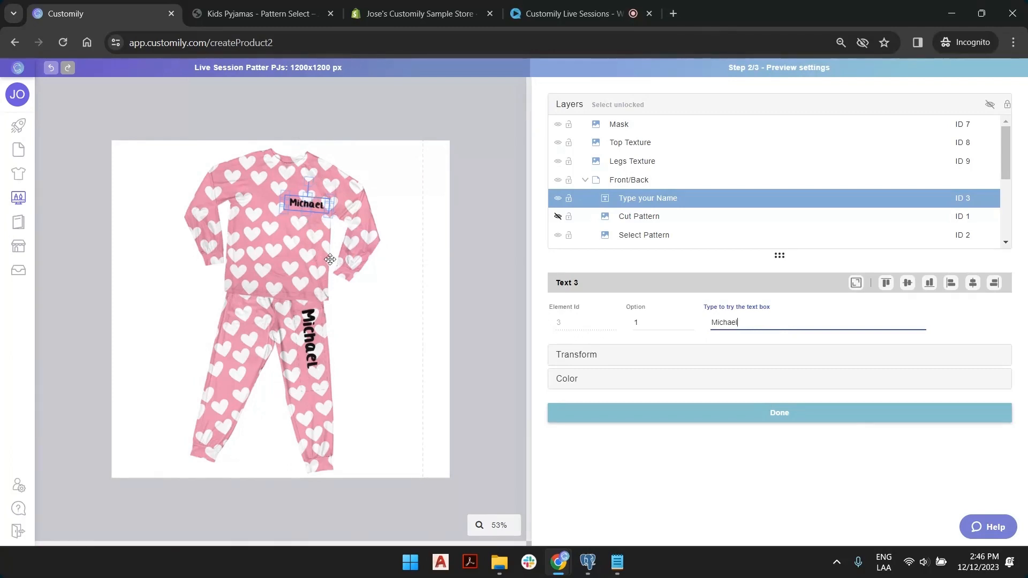
{"action": "left_click", "coordinate": [507, 177]}
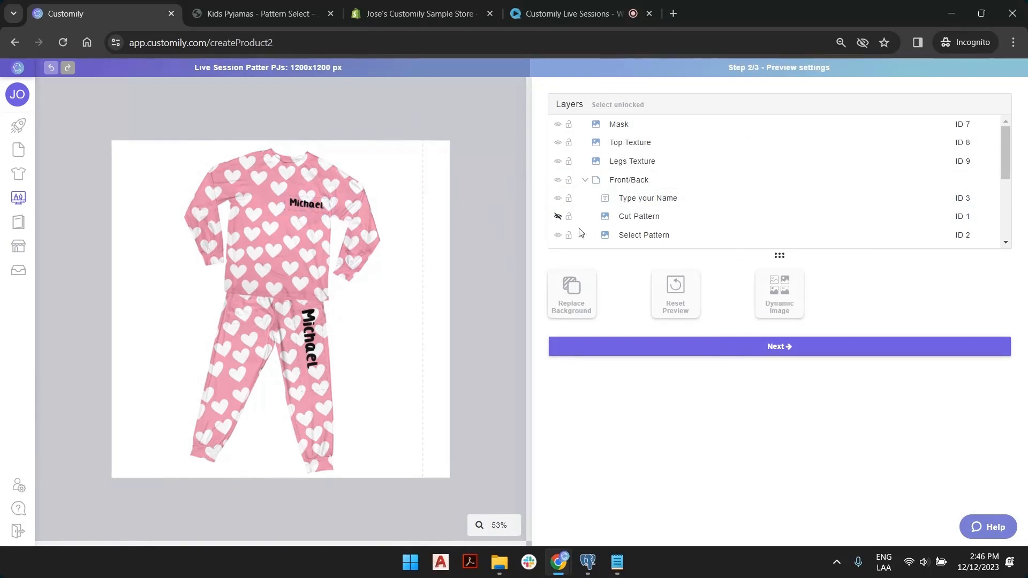
{"action": "left_click", "coordinate": [770, 348]}
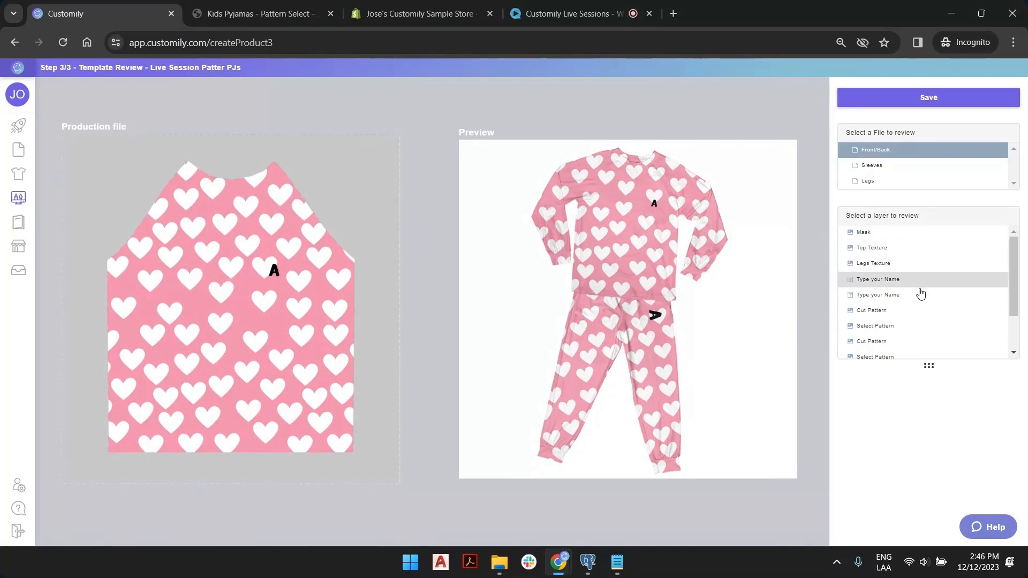
Preview pattern option 2 and review the Sleeves and Legs production files.
{"action": "left_click", "coordinate": [922, 326]}
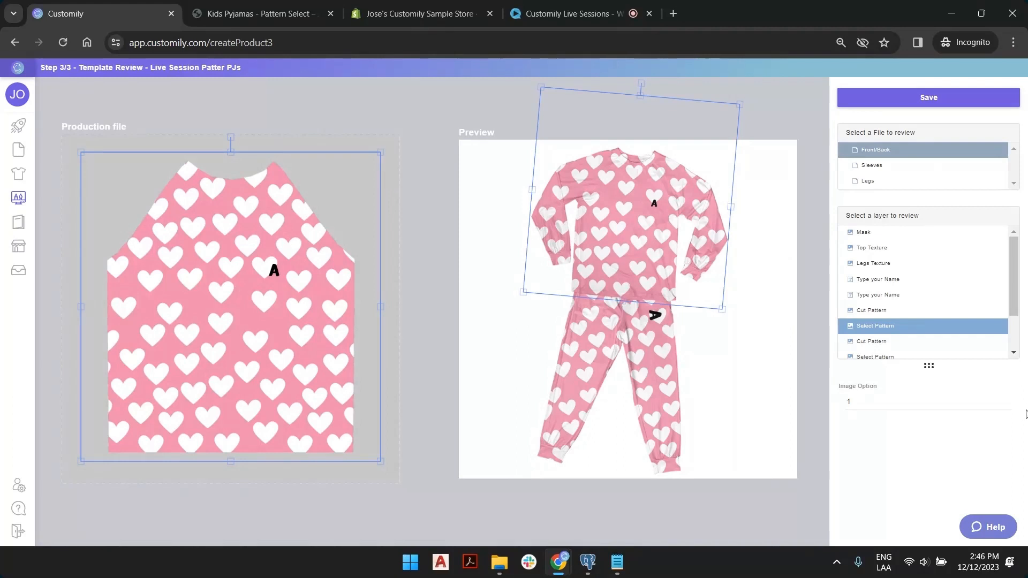
{"action": "left_click", "coordinate": [1007, 400]}
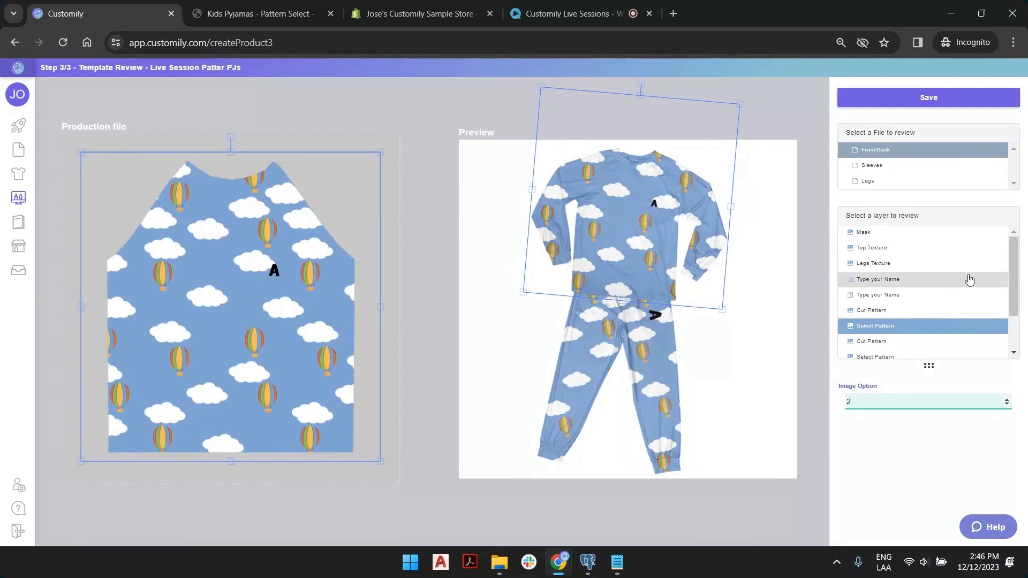
{"action": "scroll", "coordinate": [921, 263], "scroll_direction": "down", "scroll_amount": 2}
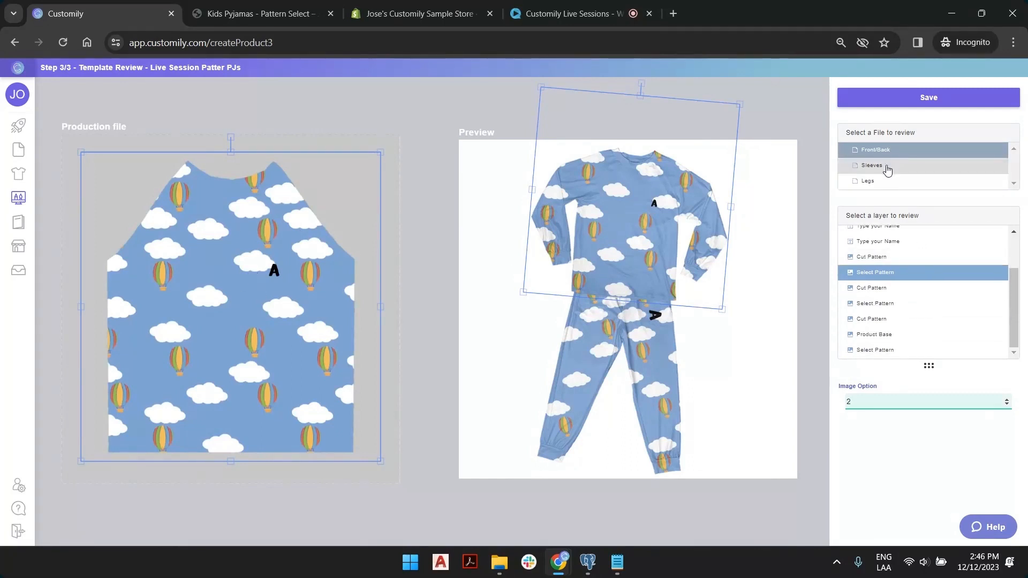
{"action": "left_click", "coordinate": [888, 167]}
{"action": "left_click", "coordinate": [881, 183]}
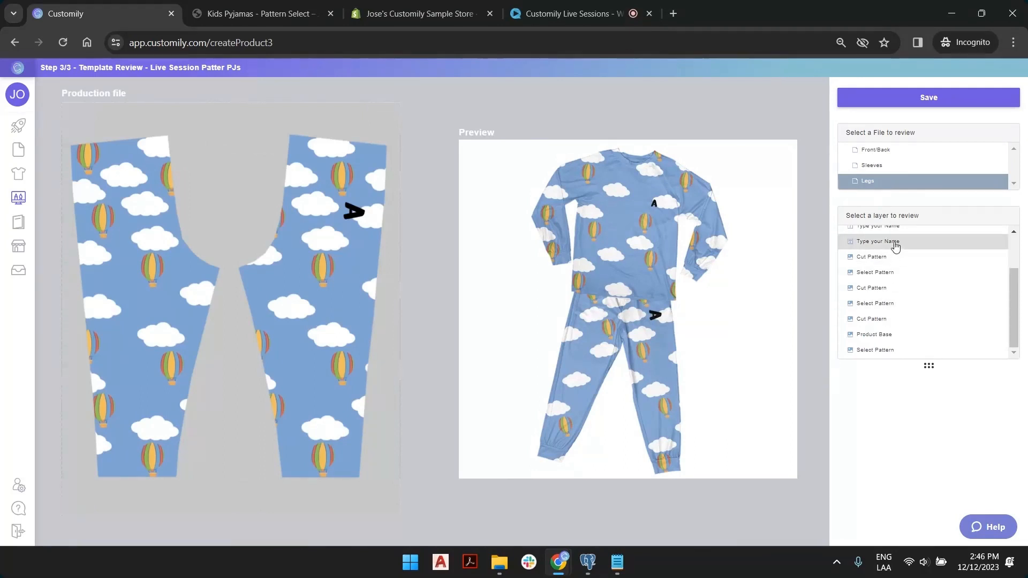
Enter a sample name in the name layer, recheck Front/Back, Sleeves and Legs, then save the template.
{"action": "left_click", "coordinate": [891, 242]}
{"action": "double_click", "coordinate": [929, 398]}
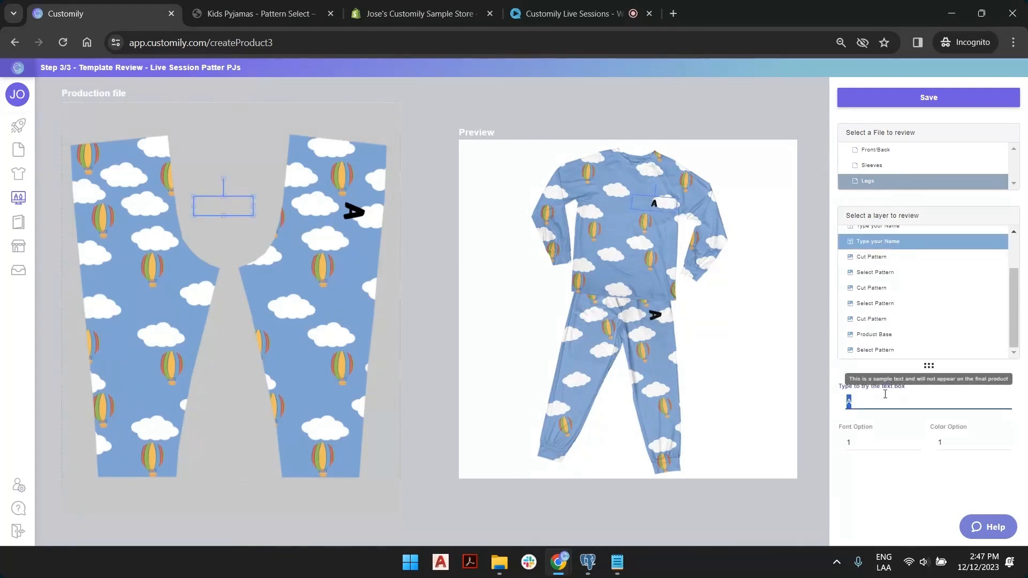
{"action": "type", "text": "Morena"}
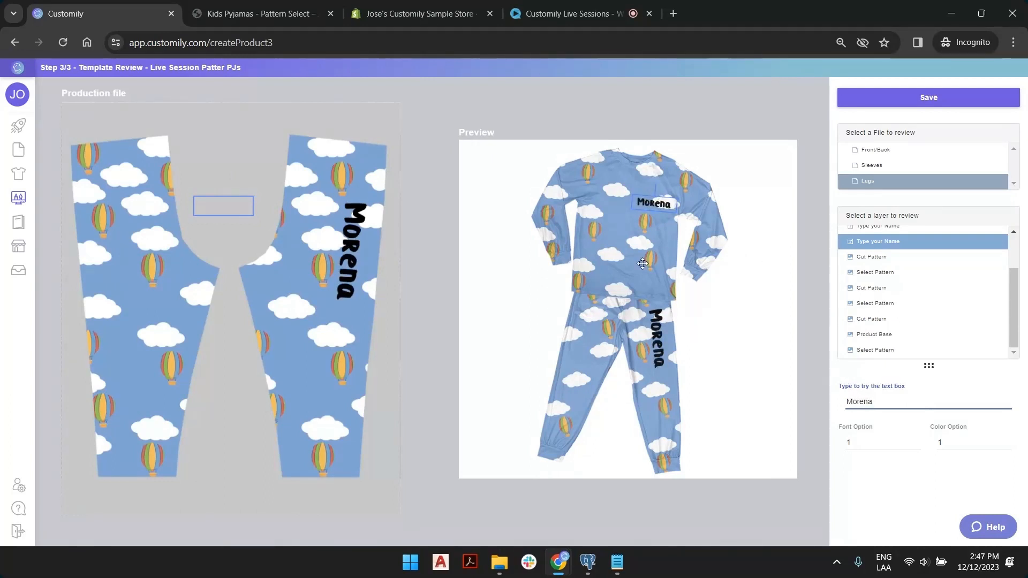
{"action": "left_click", "coordinate": [881, 150]}
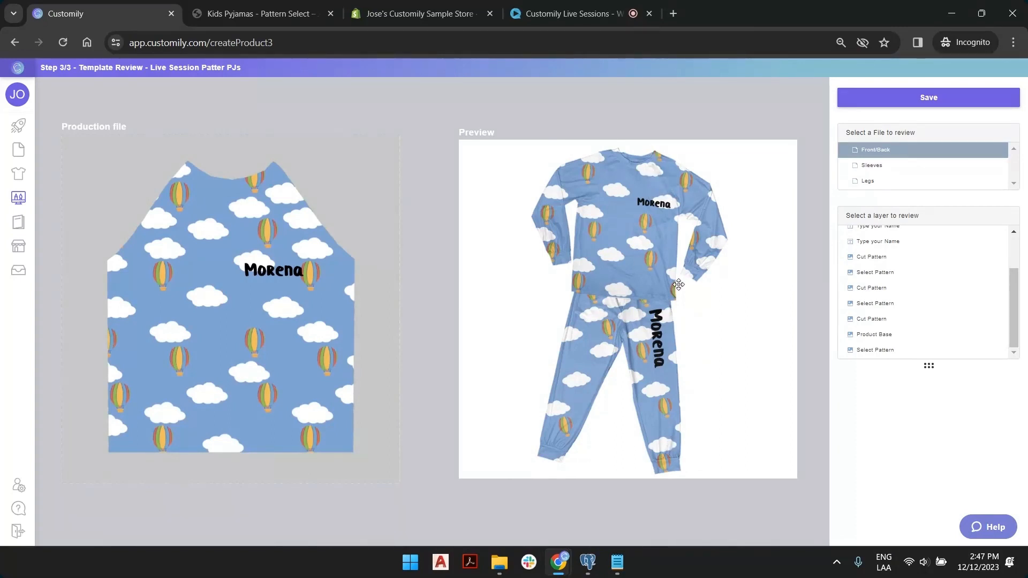
{"action": "left_click", "coordinate": [884, 170]}
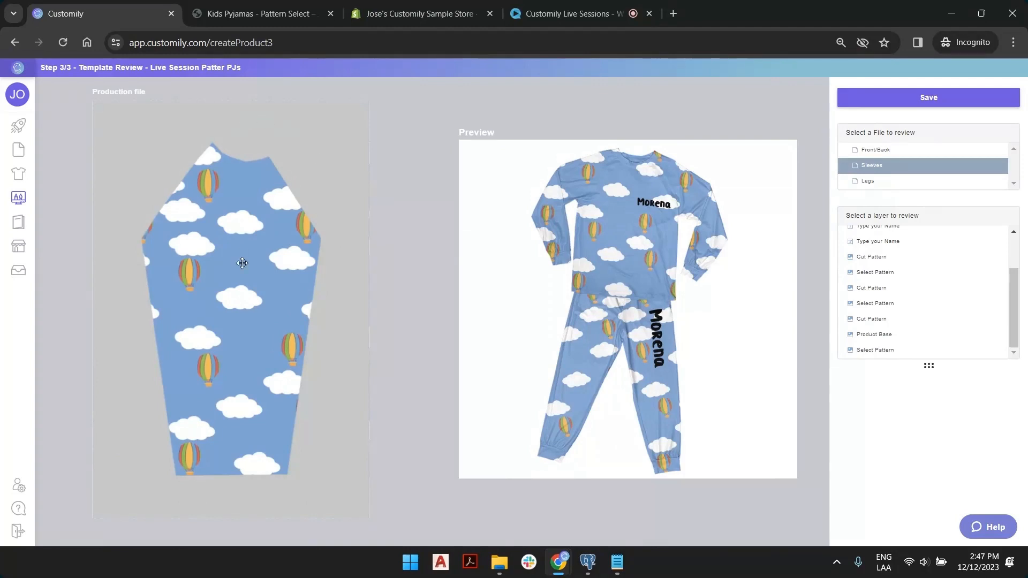
{"action": "left_click", "coordinate": [883, 181]}
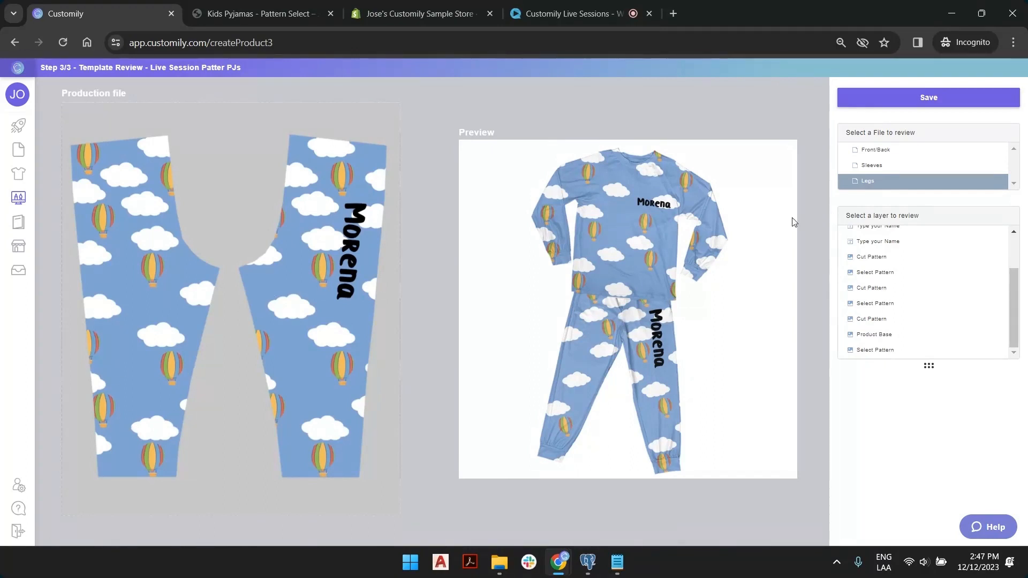
{"action": "left_click", "coordinate": [899, 100]}
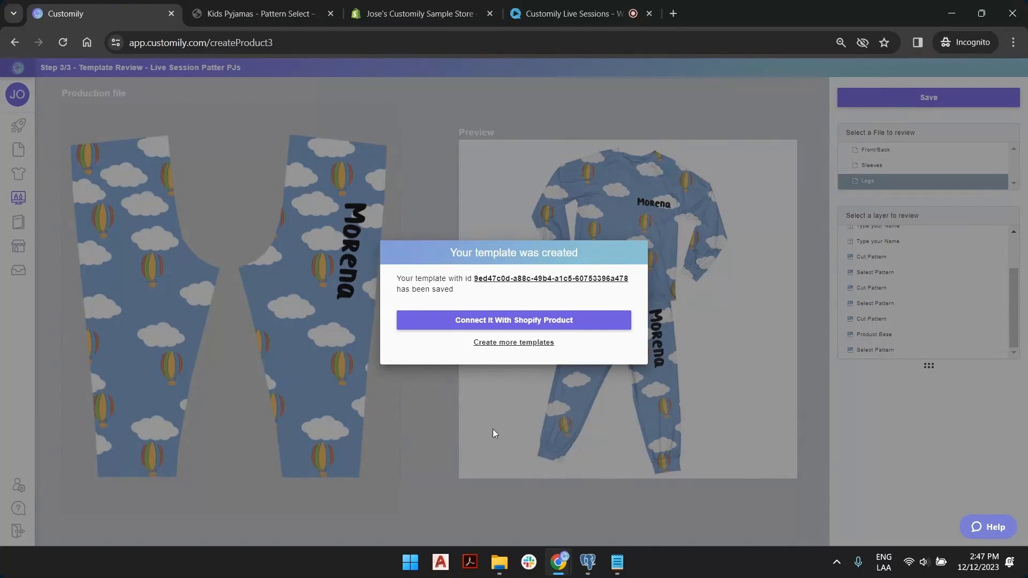
Choose to connect the saved template with a Shopify product, briefly checking the storefront tab.
{"action": "left_click", "coordinate": [499, 321]}
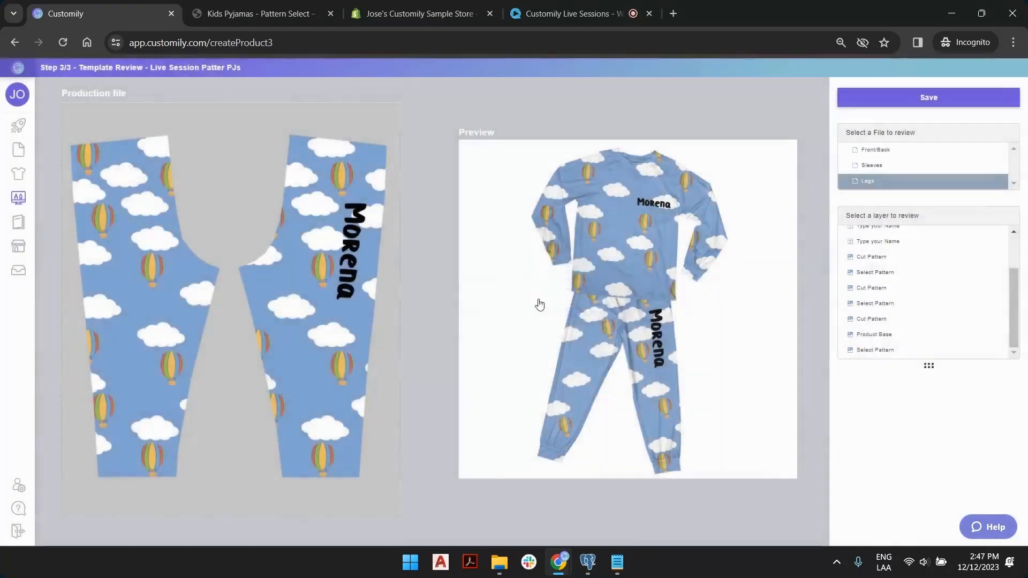
{"action": "left_click", "coordinate": [289, 11]}
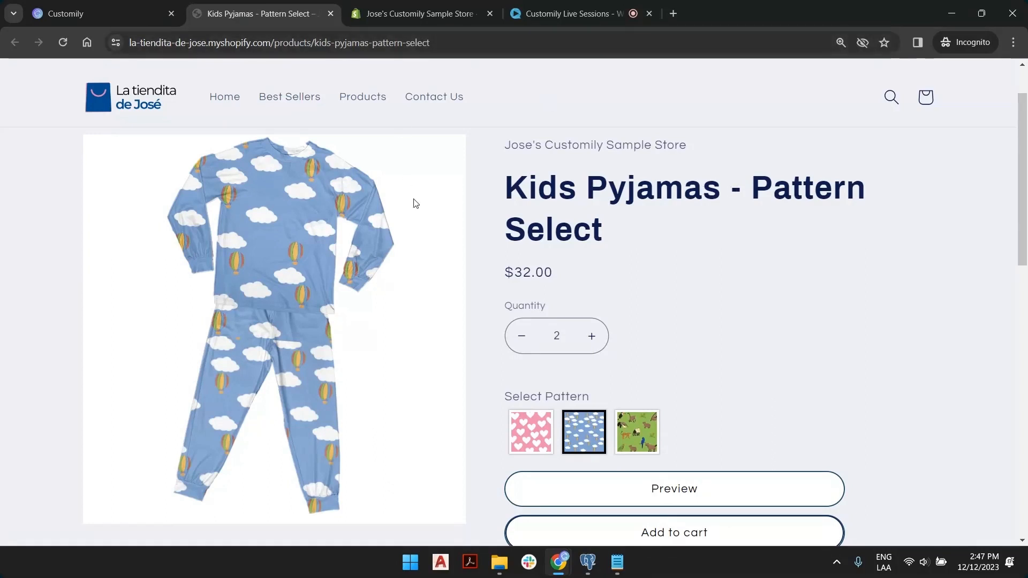
{"action": "left_click", "coordinate": [97, 6]}
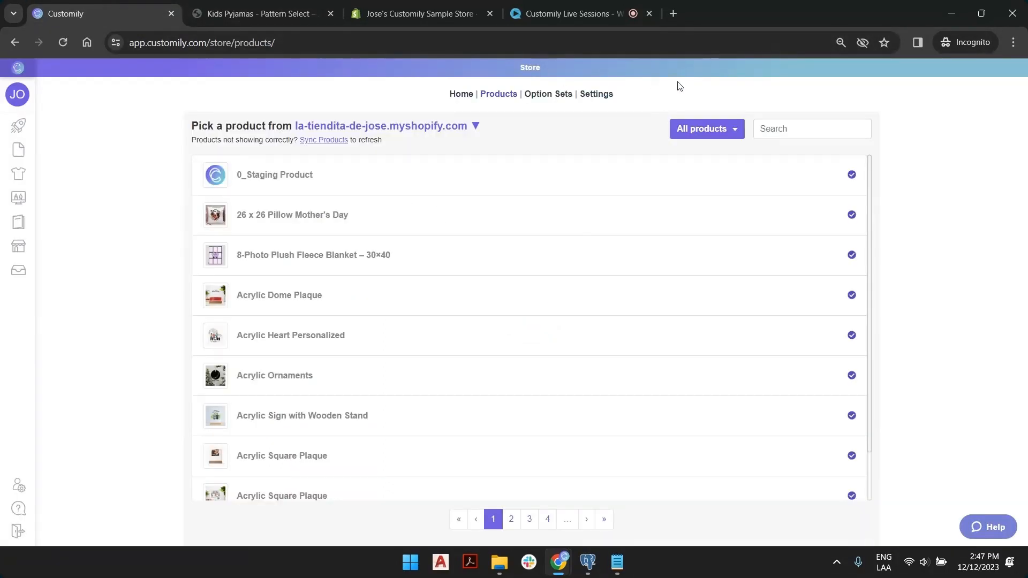
Search the store products for 'pyk' and open Kids Pyjamas - Pattern Select.
{"action": "left_click", "coordinate": [783, 129]}
{"action": "type", "text": "p"}
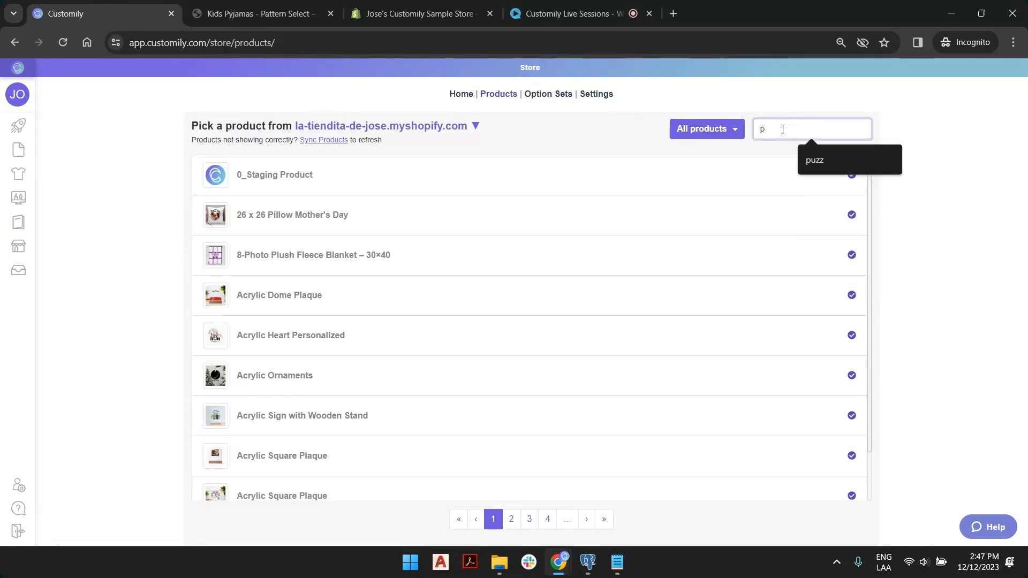
{"action": "type", "text": "yk"}
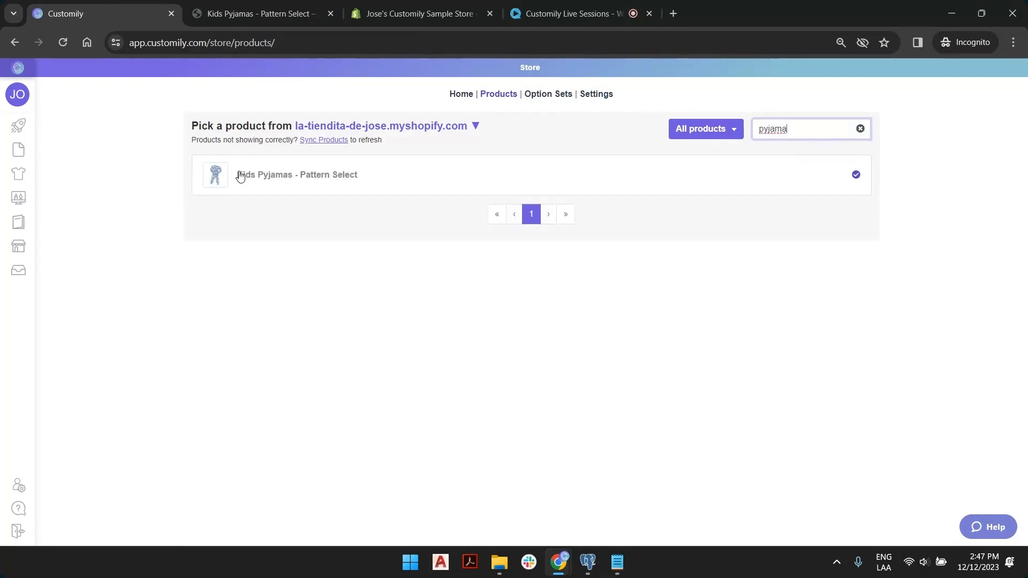
{"action": "left_click", "coordinate": [361, 177]}
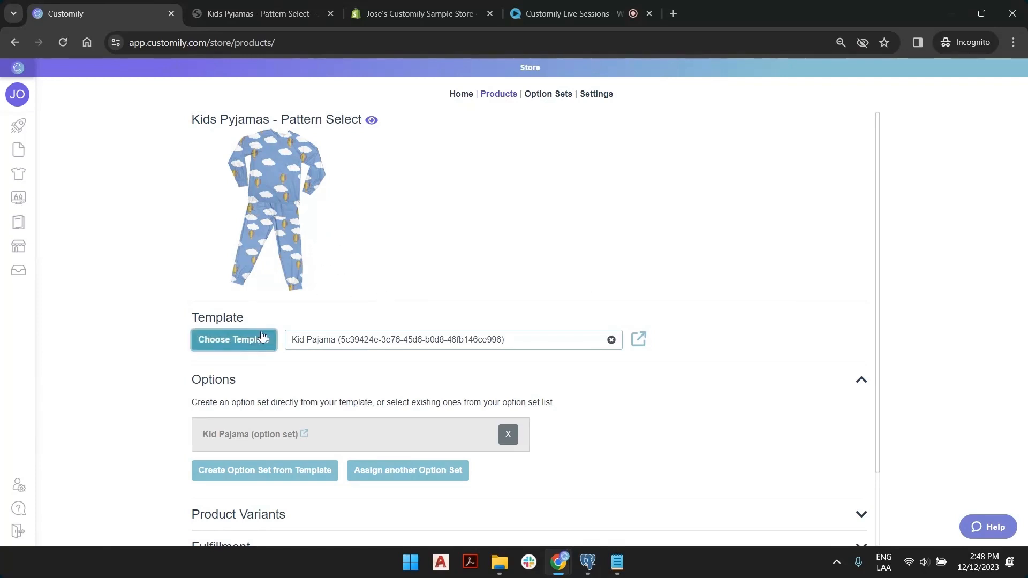
Remove the Kid Pajama template and option set from the product and save it.
{"action": "left_click", "coordinate": [611, 342]}
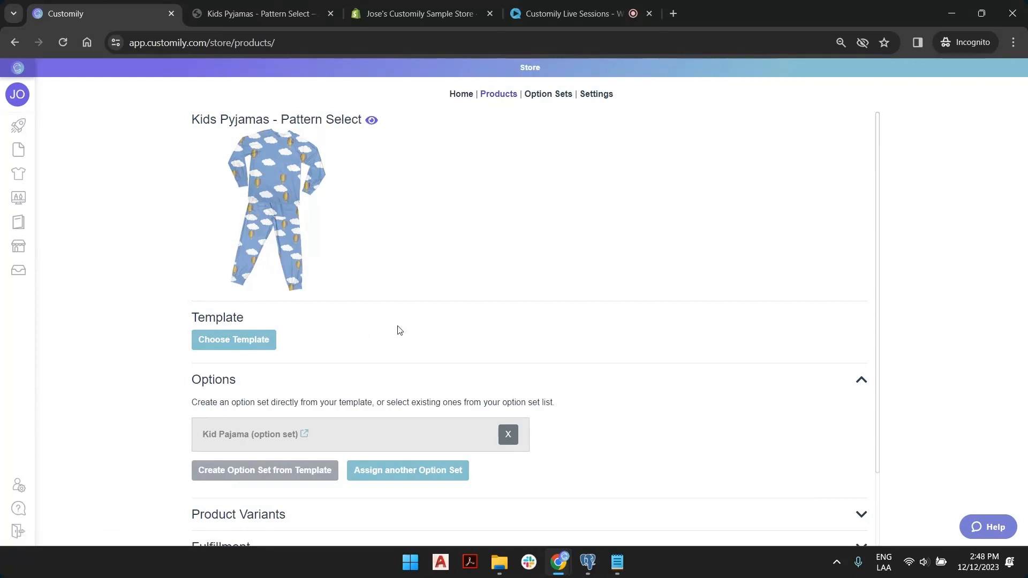
{"action": "left_click", "coordinate": [509, 437]}
{"action": "scroll", "coordinate": [509, 437], "scroll_direction": "down", "scroll_amount": 1}
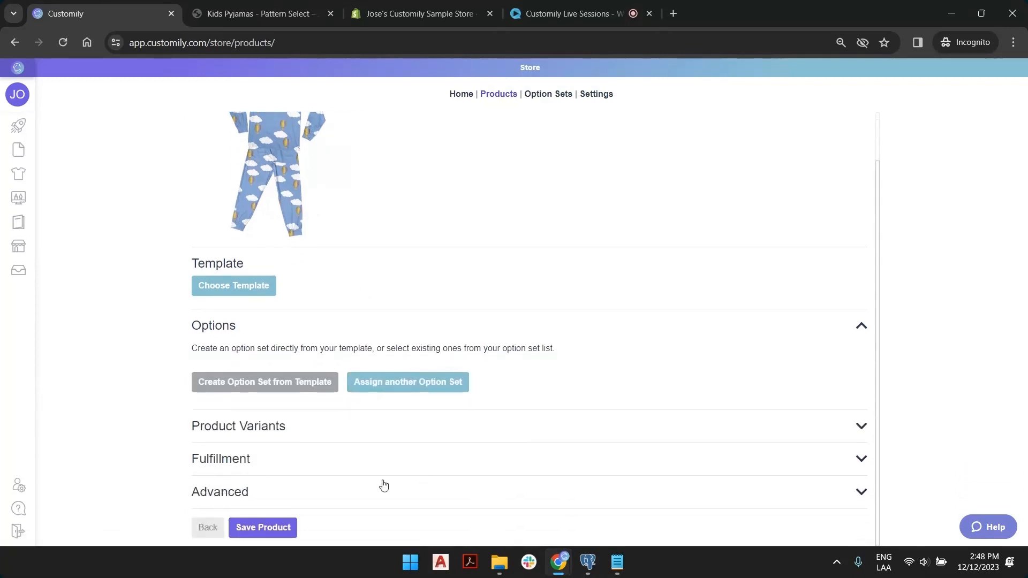
{"action": "left_click", "coordinate": [288, 527]}
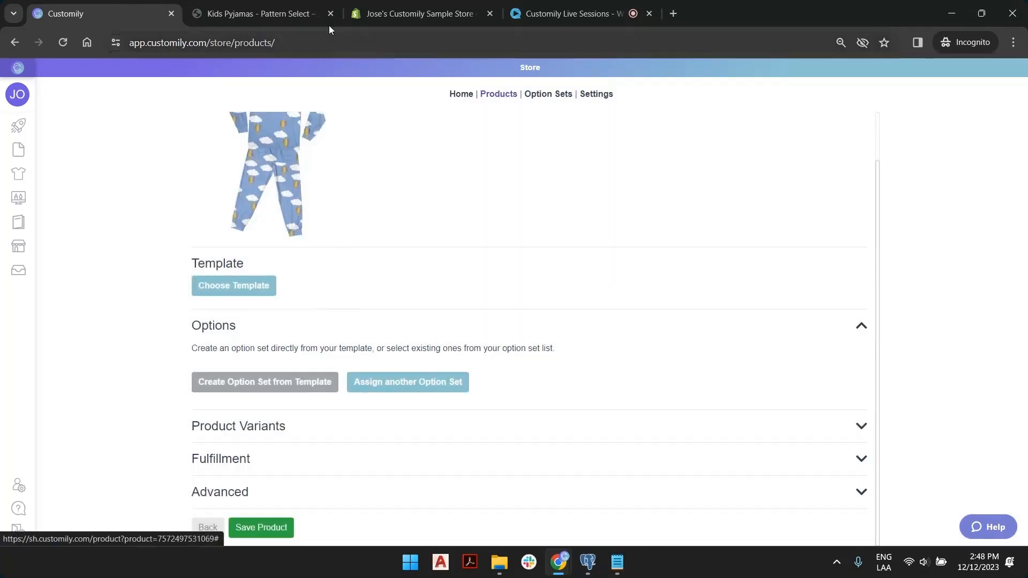
Reload the Kids Pyjamas storefront page and scroll through it to confirm no pattern choices remain.
{"action": "left_click", "coordinate": [253, 11]}
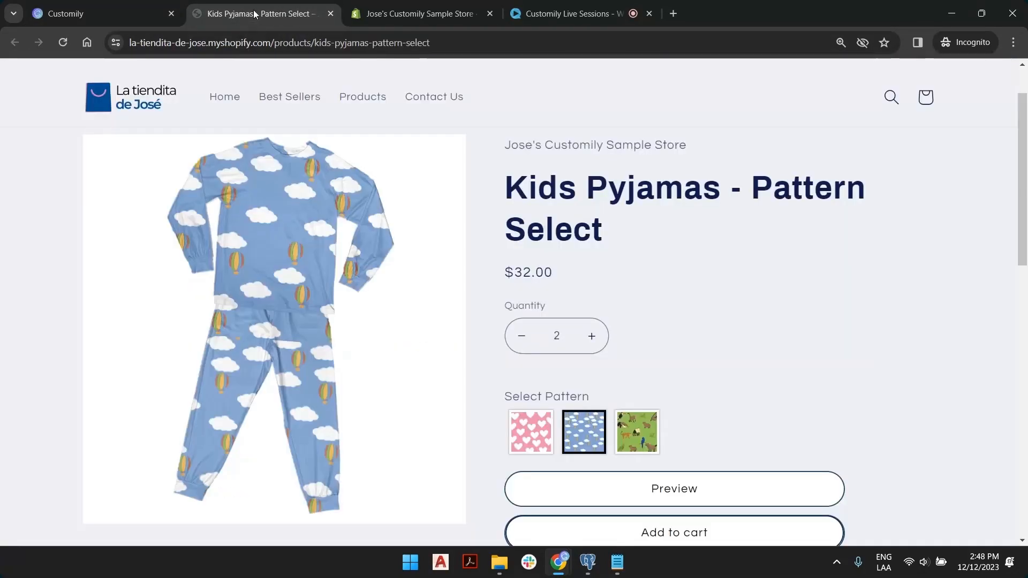
{"action": "left_click", "coordinate": [62, 42]}
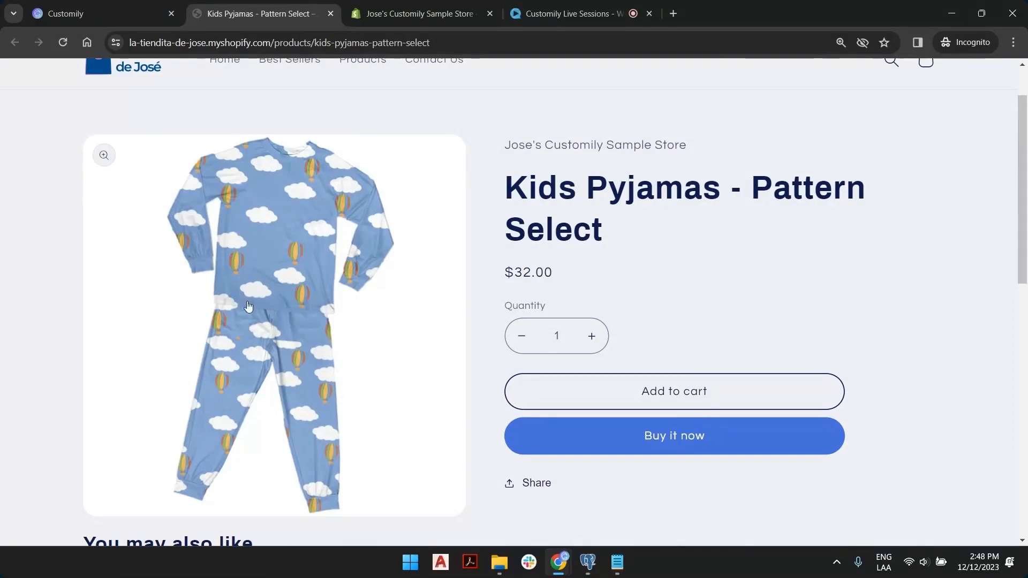
{"action": "scroll", "coordinate": [301, 305], "scroll_direction": "down", "scroll_amount": 4}
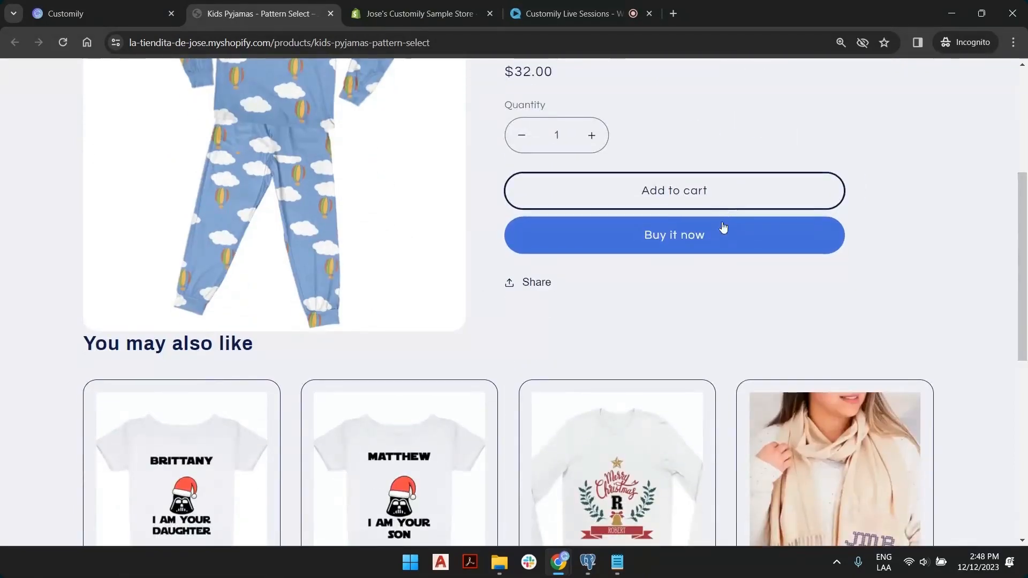
{"action": "scroll", "coordinate": [717, 252], "scroll_direction": "up", "scroll_amount": 5}
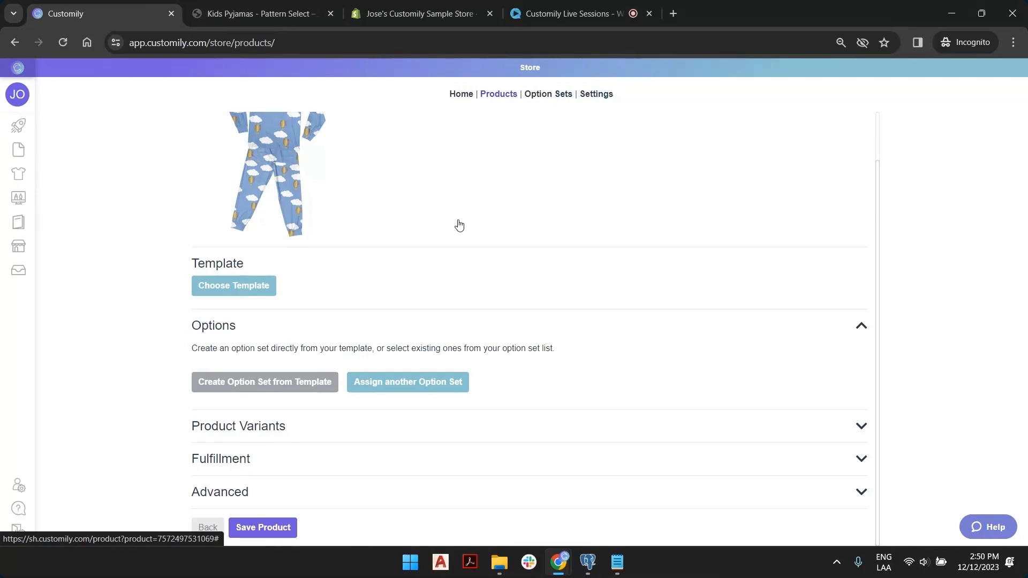
Go to Store > Link Products to list the store's products.
{"action": "scroll", "coordinate": [450, 214], "scroll_direction": "up", "scroll_amount": 1}
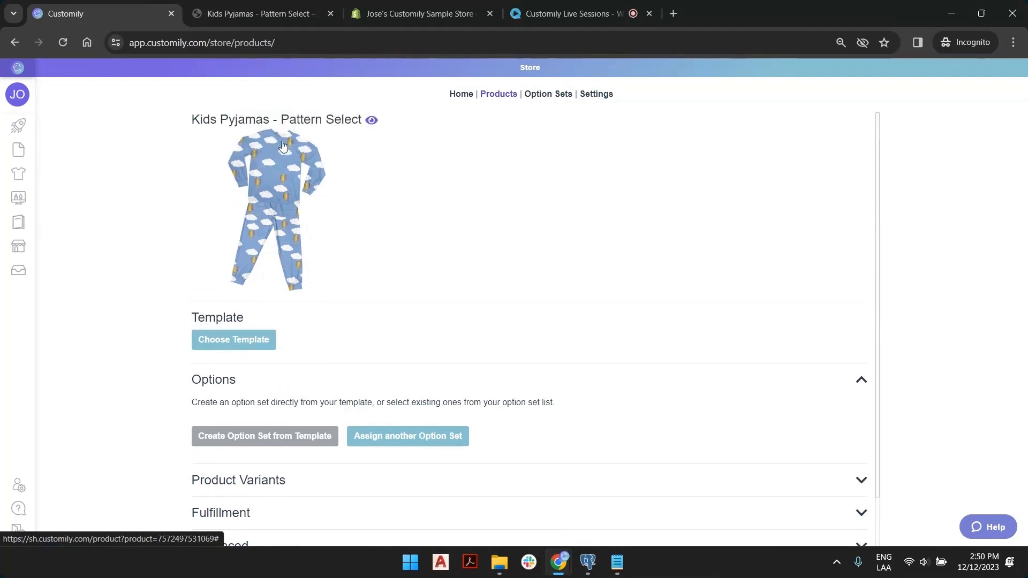
{"action": "left_click_drag", "start_coordinate": [204, 119], "coordinate": [317, 124]}
{"action": "left_click", "coordinate": [347, 119]}
{"action": "left_click", "coordinate": [28, 250]}
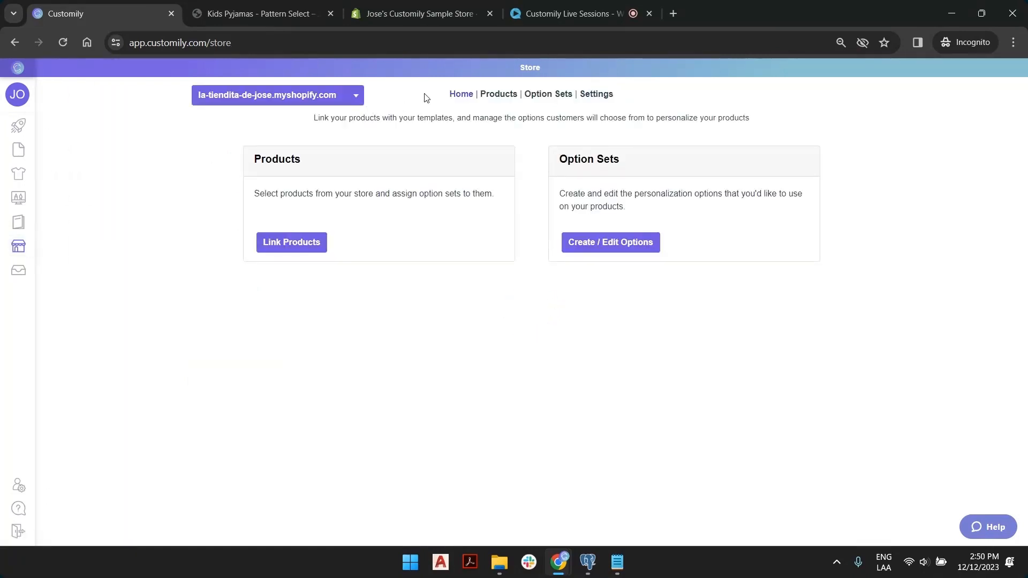
{"action": "left_click", "coordinate": [312, 237]}
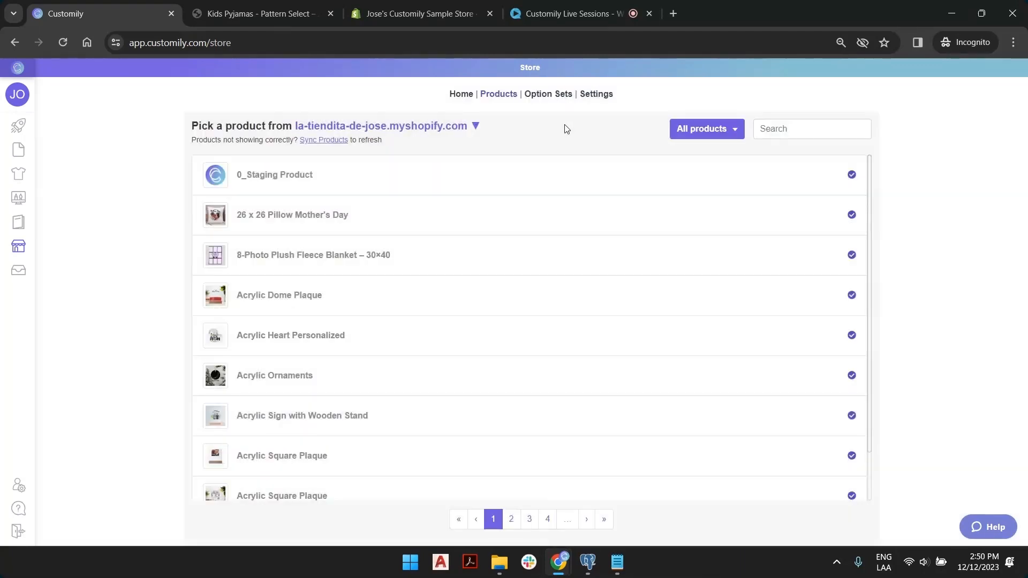
Filter to products not linked to Customily, open Kids Pyjamas - Pattern Select, and start choosing a template.
{"action": "left_click", "coordinate": [801, 134]}
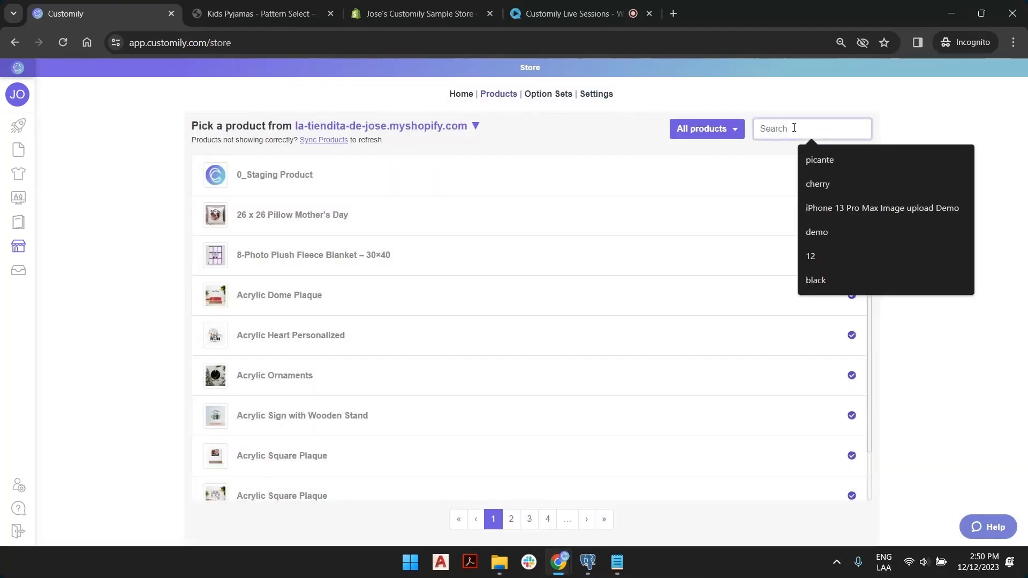
{"action": "left_click", "coordinate": [733, 131]}
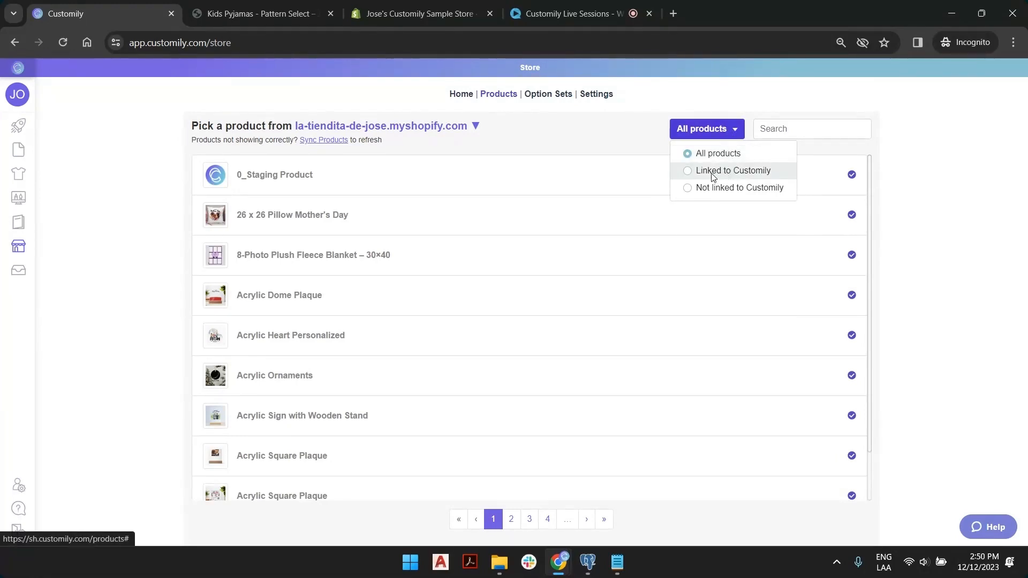
{"action": "left_click", "coordinate": [929, 183]}
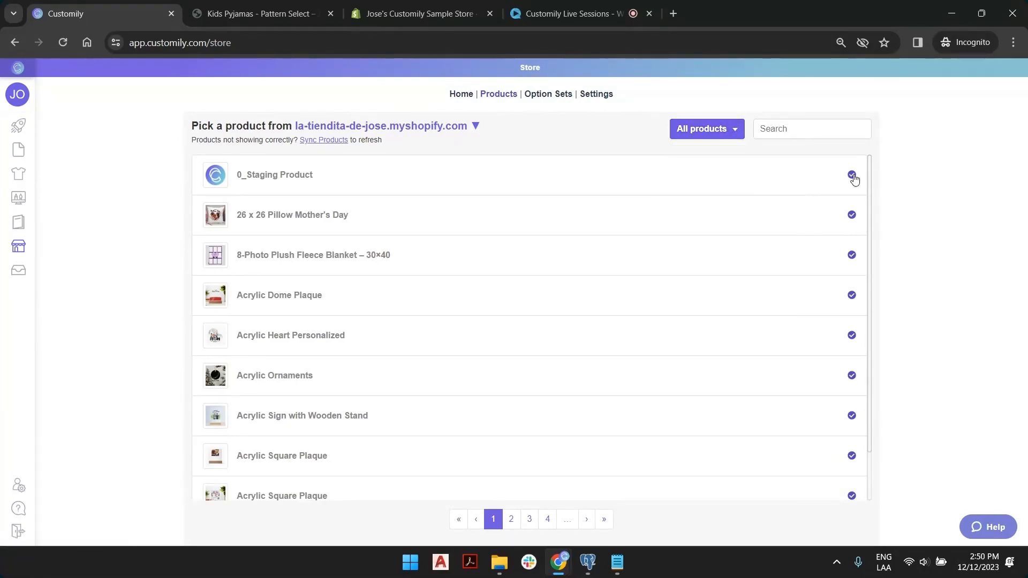
{"action": "left_click", "coordinate": [723, 134]}
{"action": "left_click", "coordinate": [726, 187]}
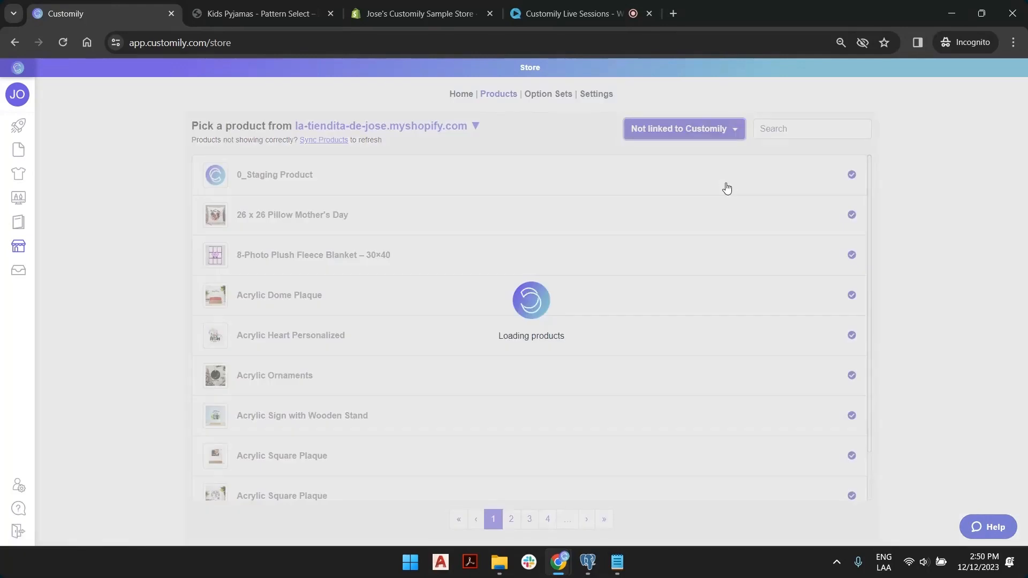
{"action": "scroll", "coordinate": [383, 204], "scroll_direction": "down", "scroll_amount": 1}
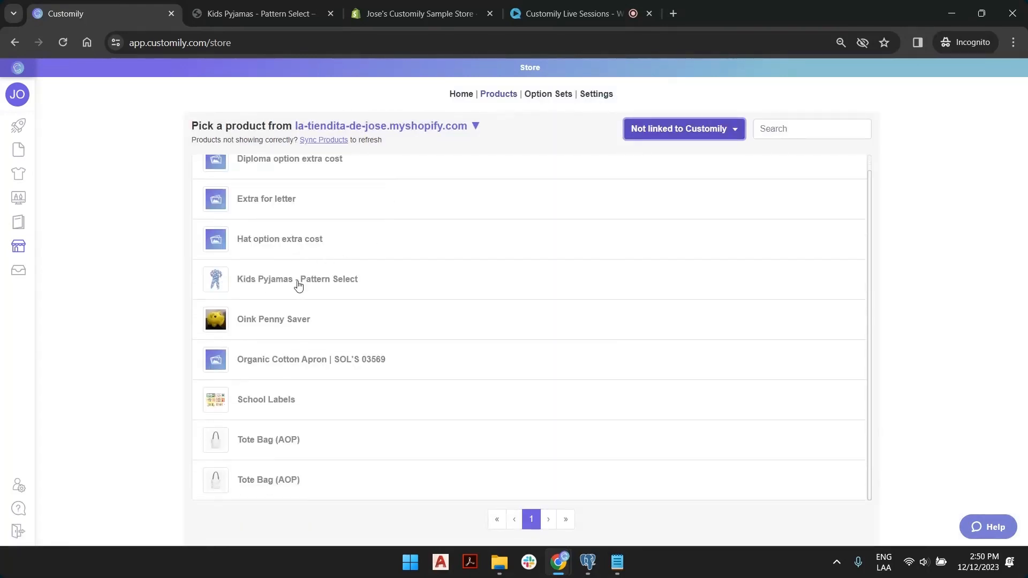
{"action": "left_click", "coordinate": [337, 286]}
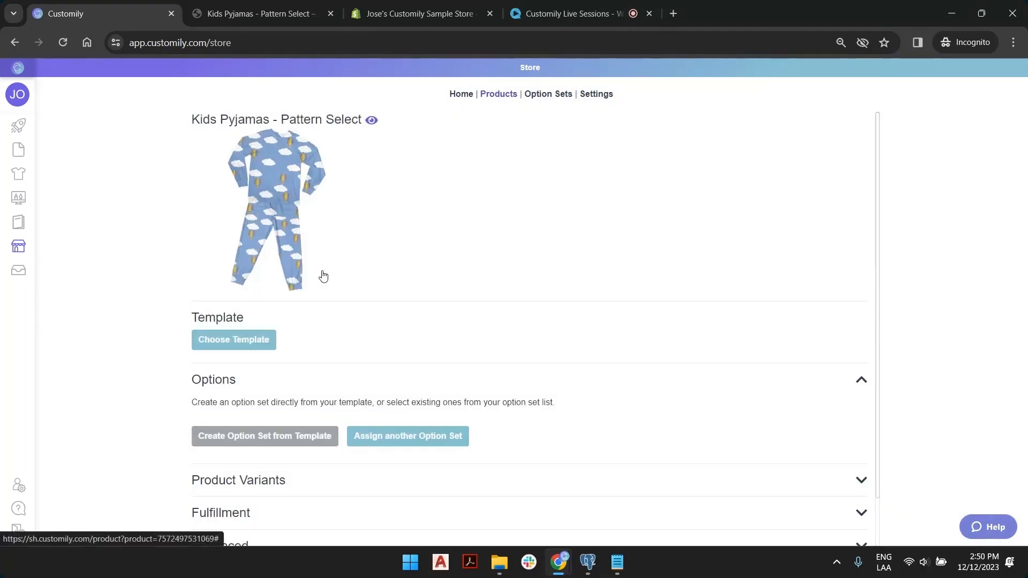
{"action": "left_click", "coordinate": [227, 348]}
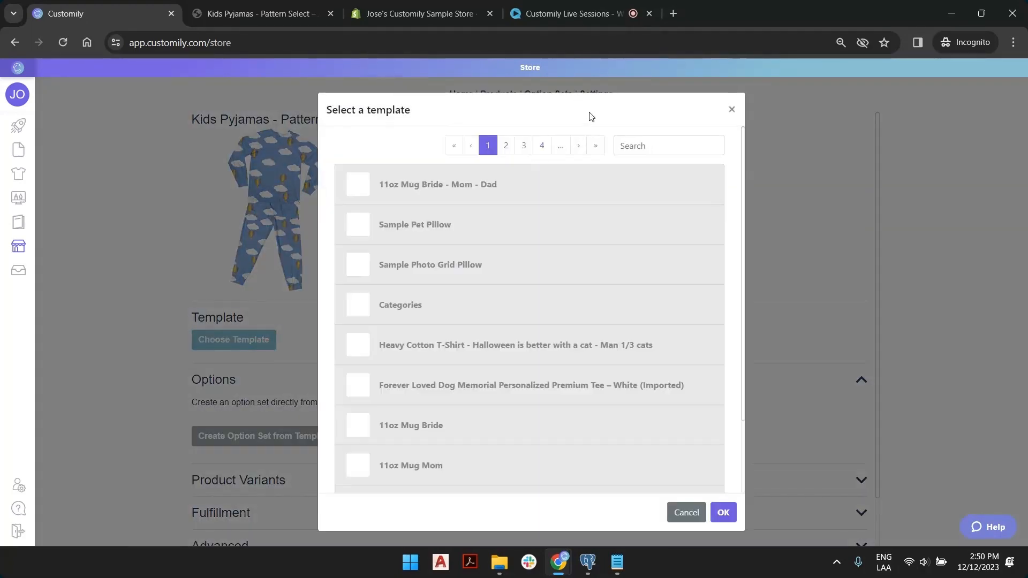
Assign the Live Session Patter PJs template from the last page, create its option set, save, and open it.
{"action": "left_click", "coordinate": [596, 145]}
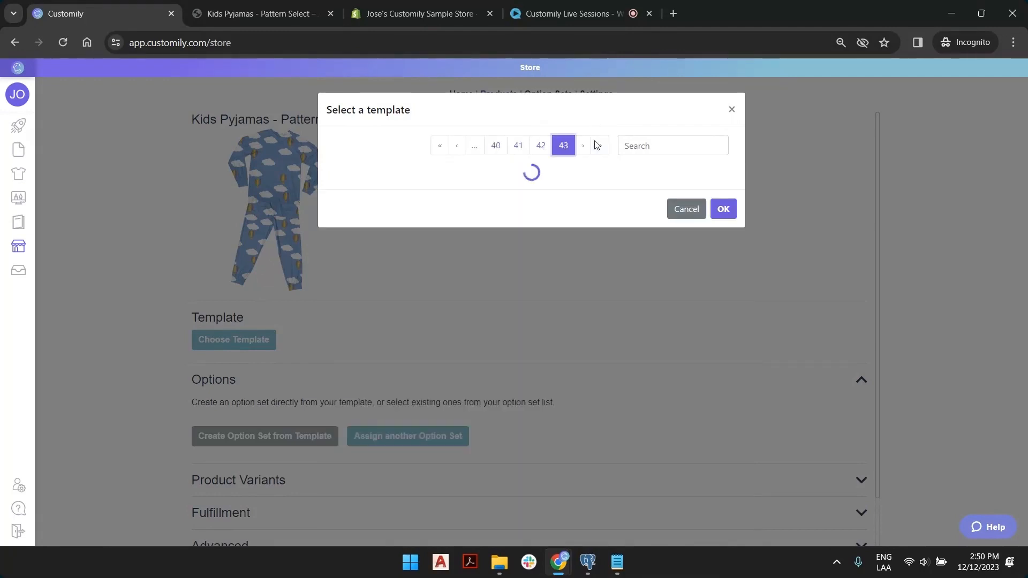
{"action": "scroll", "coordinate": [585, 182], "scroll_direction": "down", "scroll_amount": 1}
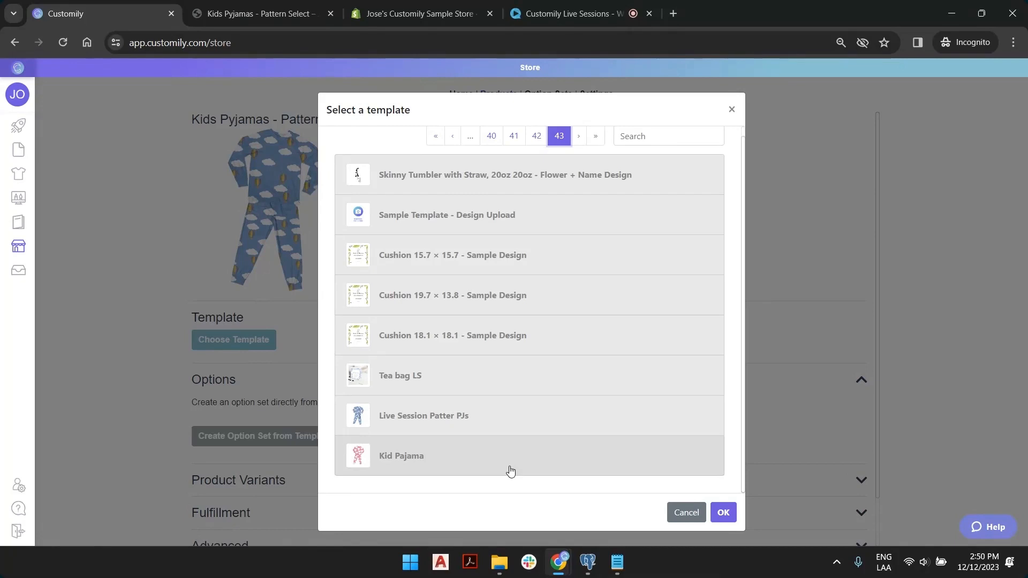
{"action": "double_click", "coordinate": [522, 427]}
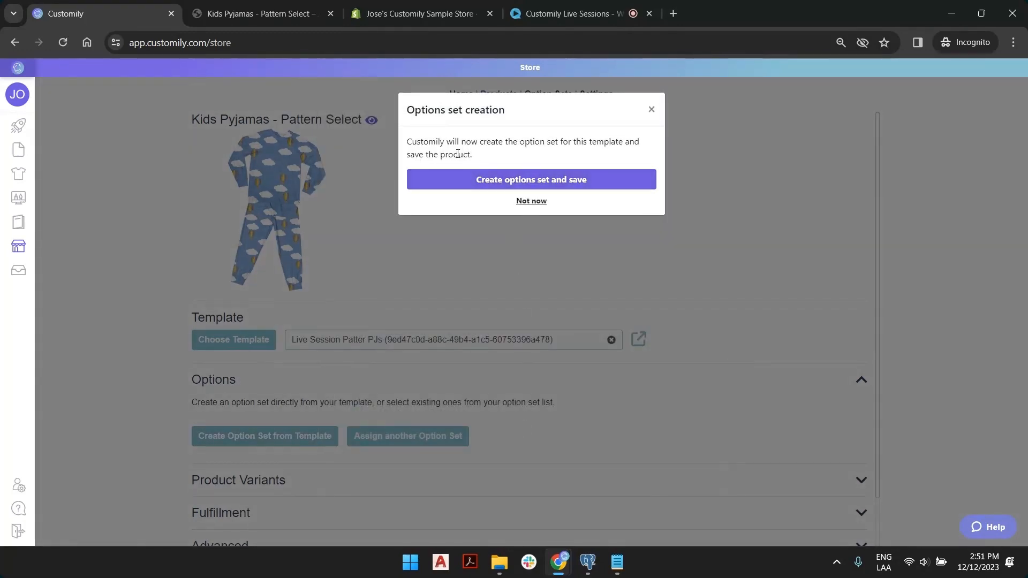
{"action": "left_click", "coordinate": [478, 184]}
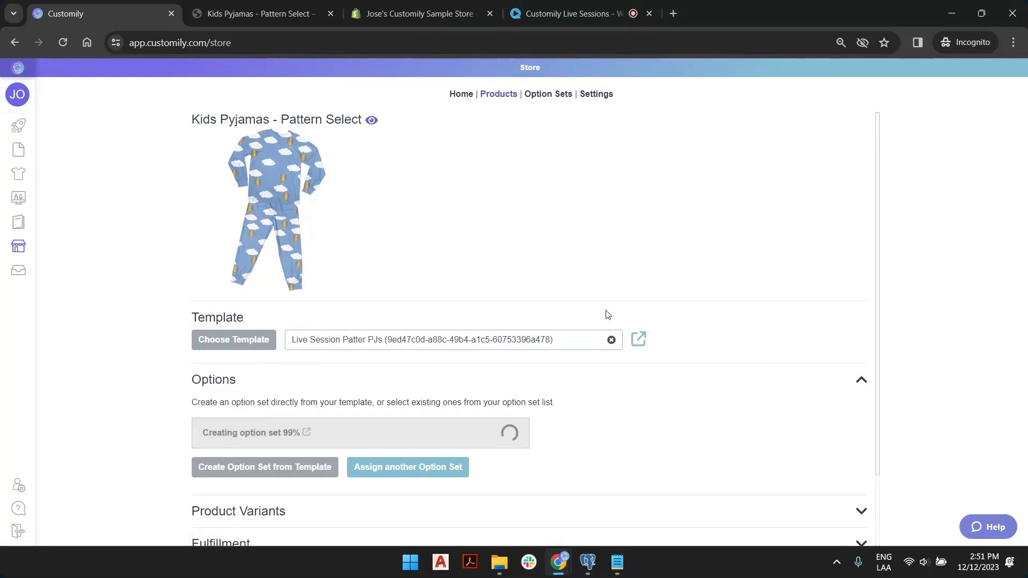
{"action": "scroll", "coordinate": [608, 257], "scroll_direction": "down", "scroll_amount": 2}
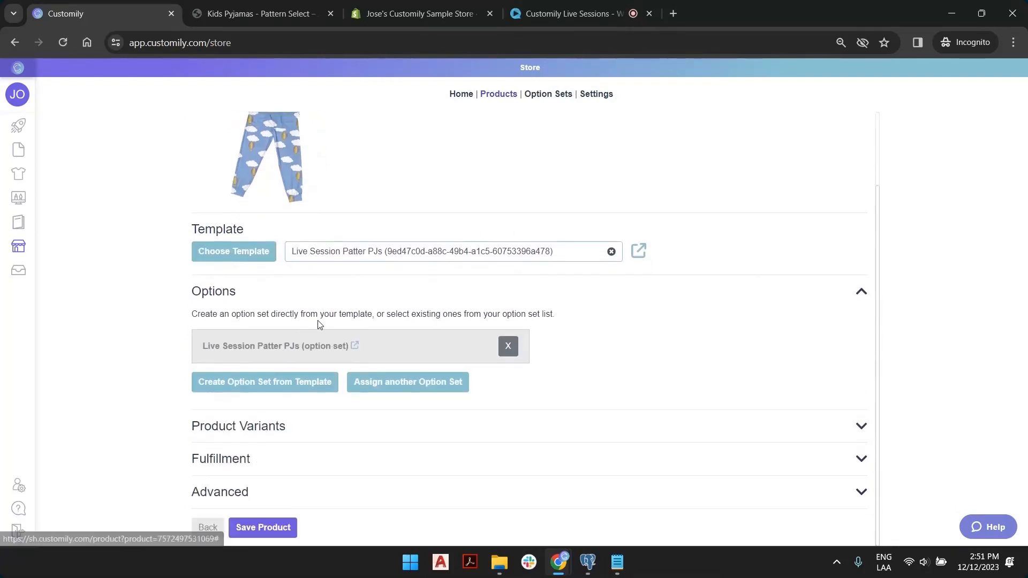
{"action": "left_click", "coordinate": [277, 520]}
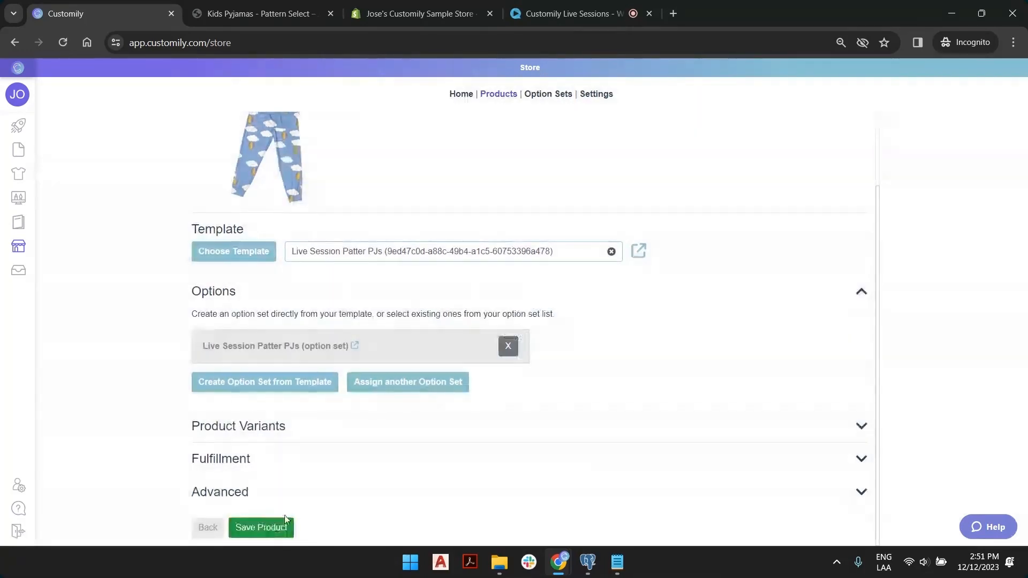
{"action": "left_click", "coordinate": [280, 348]}
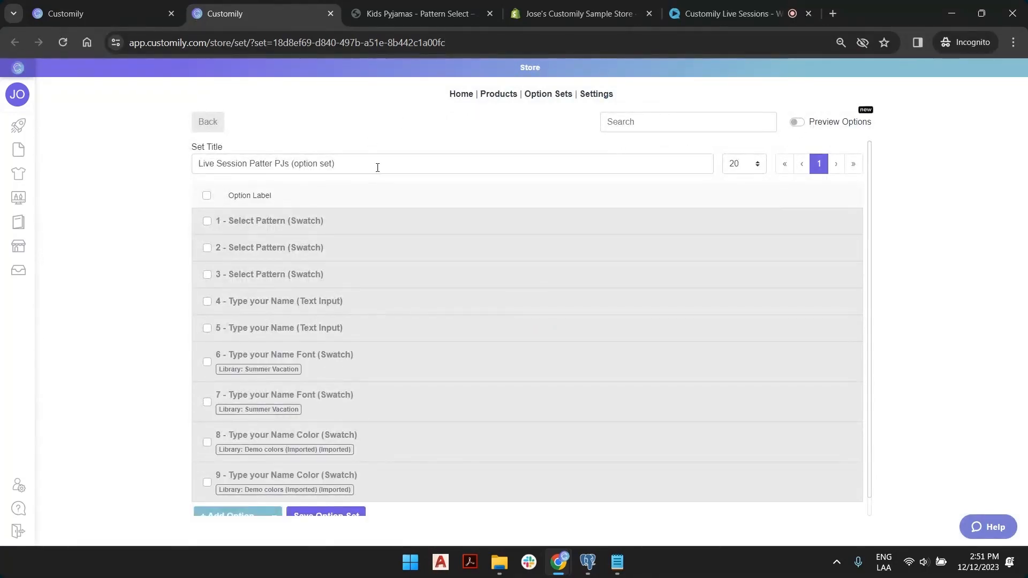
Enable Preview Options, compare the three pattern options' image functions, and delete the two duplicate pattern options.
{"action": "left_click", "coordinate": [802, 123]}
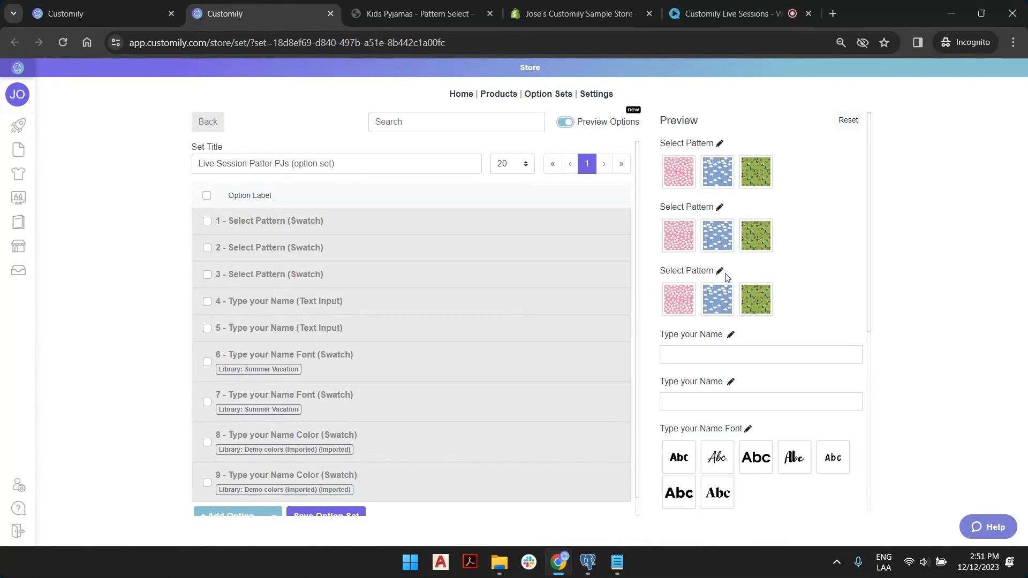
{"action": "left_click", "coordinate": [308, 276]}
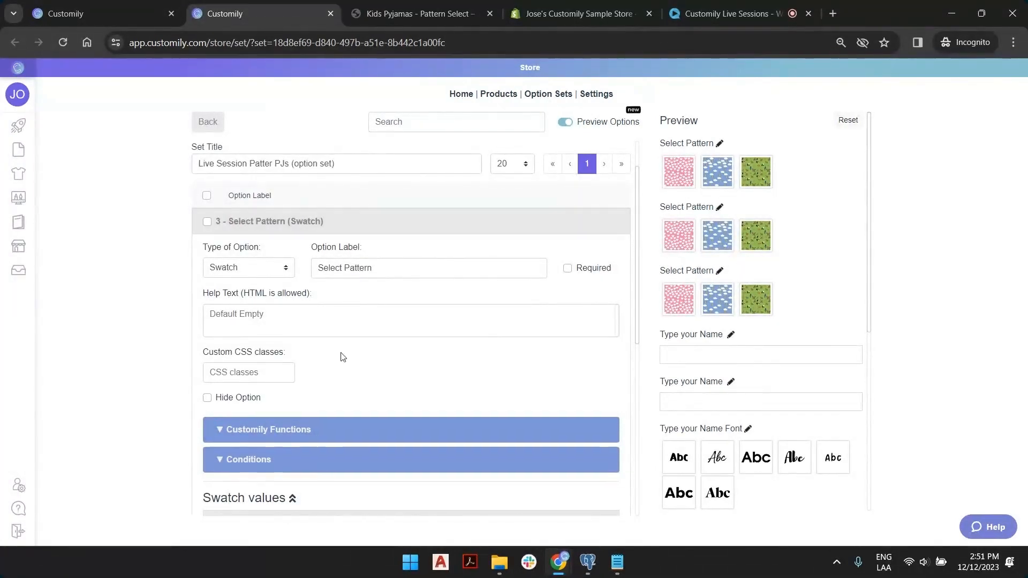
{"action": "left_click", "coordinate": [331, 431]}
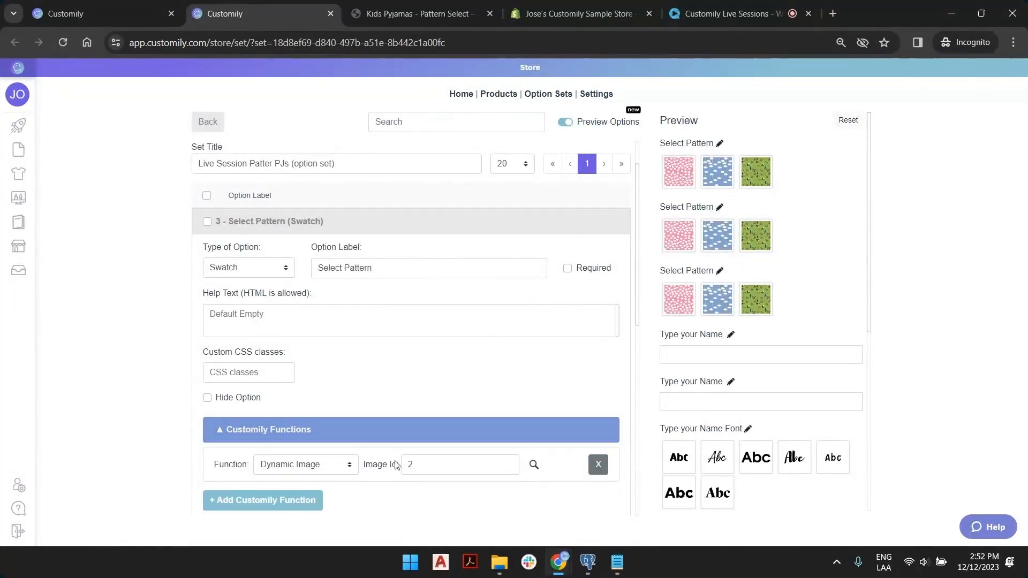
{"action": "left_click", "coordinate": [720, 208]}
{"action": "left_click", "coordinate": [301, 433]}
{"action": "left_click", "coordinate": [720, 143]}
{"action": "left_click", "coordinate": [335, 427]}
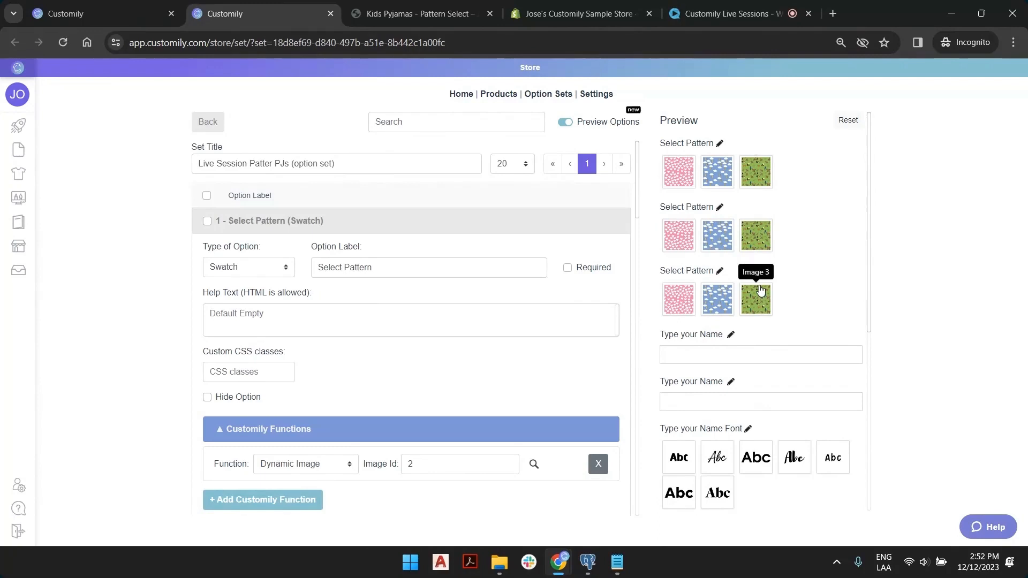
{"action": "left_click", "coordinate": [443, 220]}
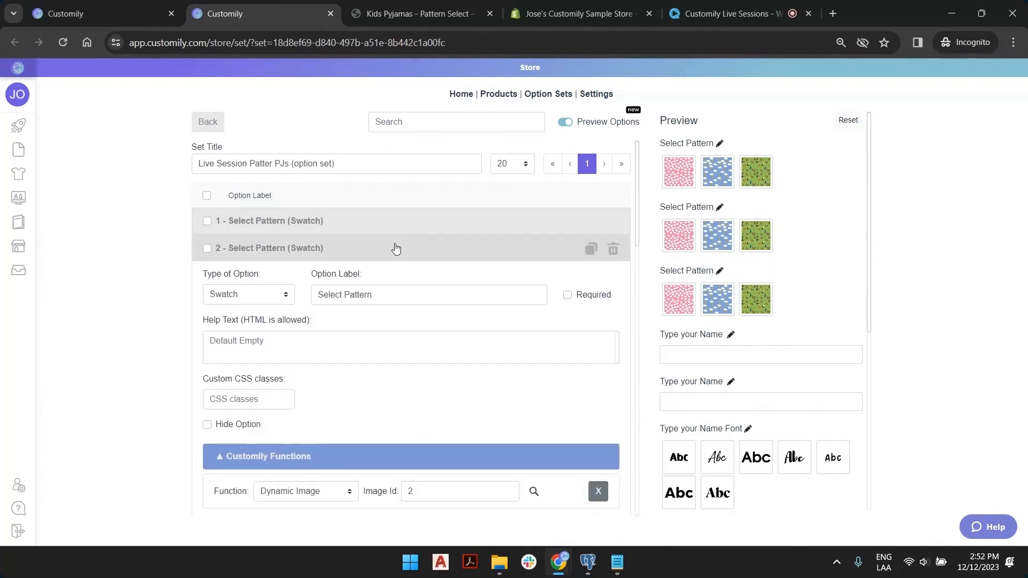
{"action": "left_click", "coordinate": [396, 248]}
{"action": "left_click", "coordinate": [410, 274]}
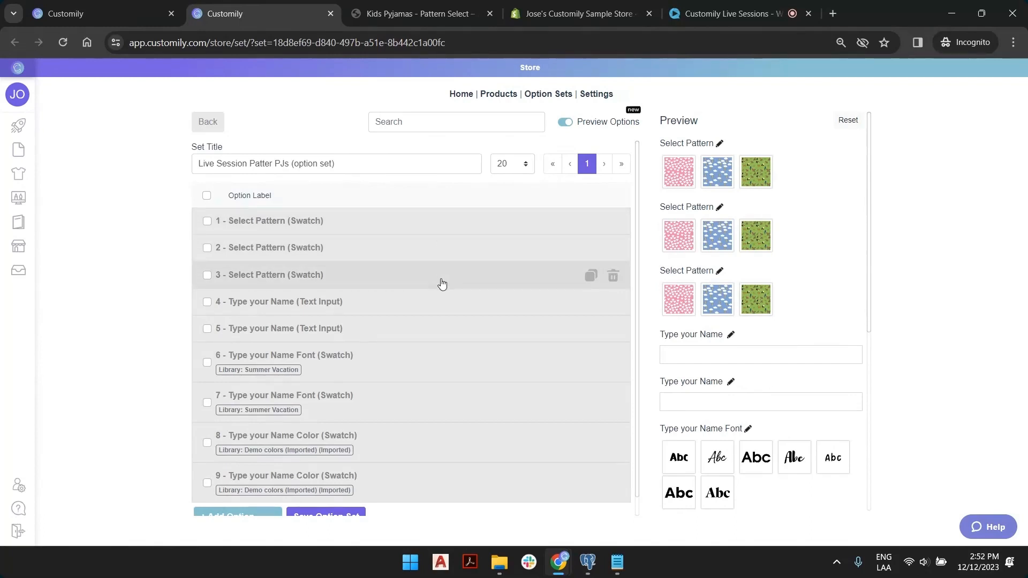
{"action": "left_click", "coordinate": [613, 277]}
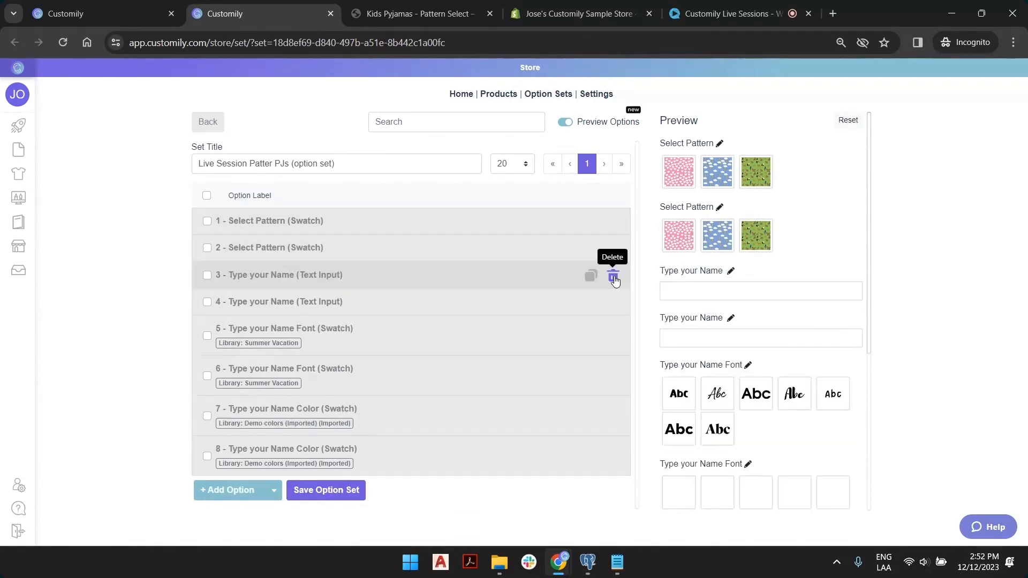
{"action": "left_click", "coordinate": [613, 249]}
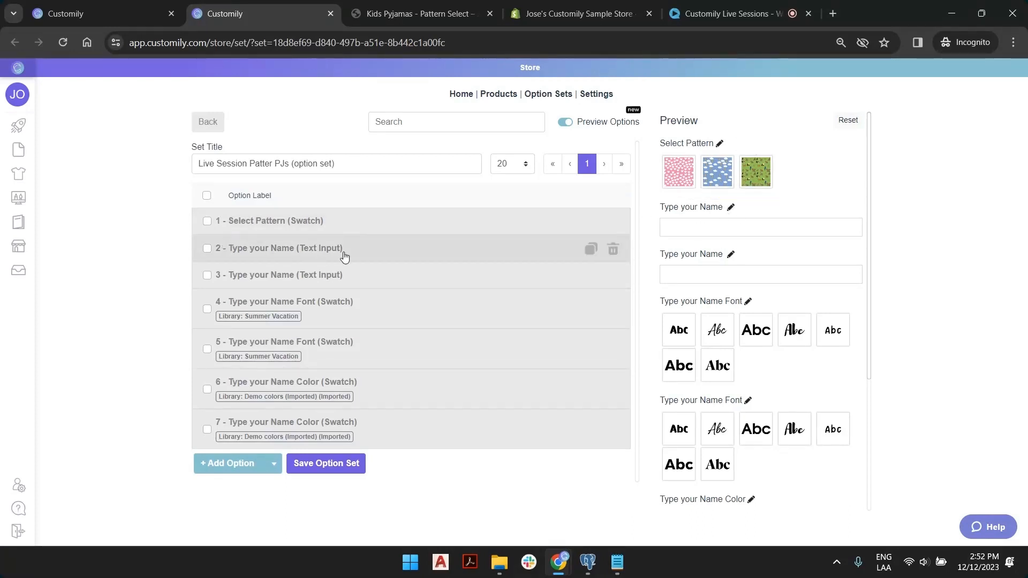
Compare which text each of the two name fields fills and delete the duplicate name field.
{"action": "left_click", "coordinate": [329, 258]}
{"action": "scroll", "coordinate": [337, 289], "scroll_direction": "down", "scroll_amount": 5}
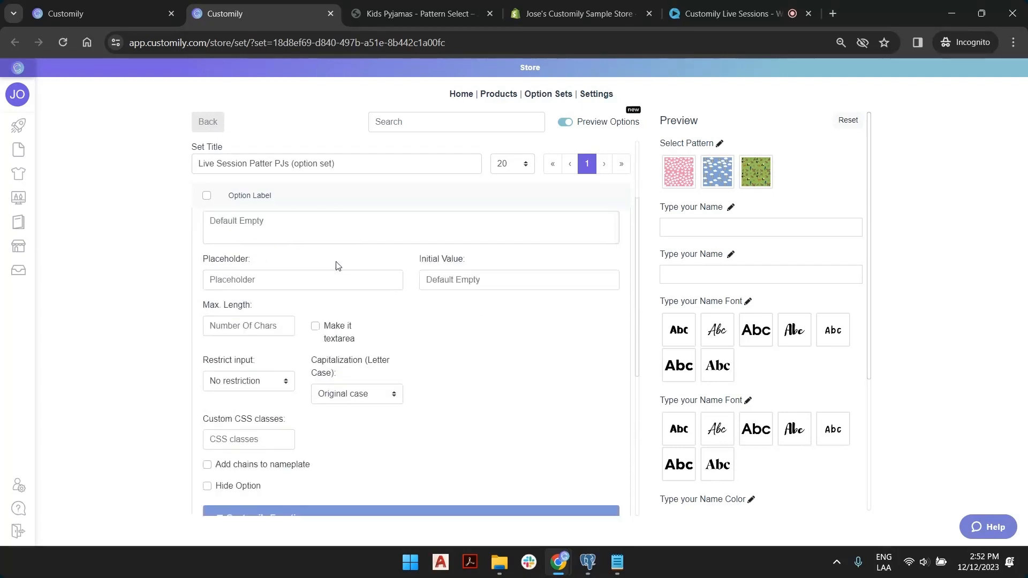
{"action": "left_click", "coordinate": [337, 303]}
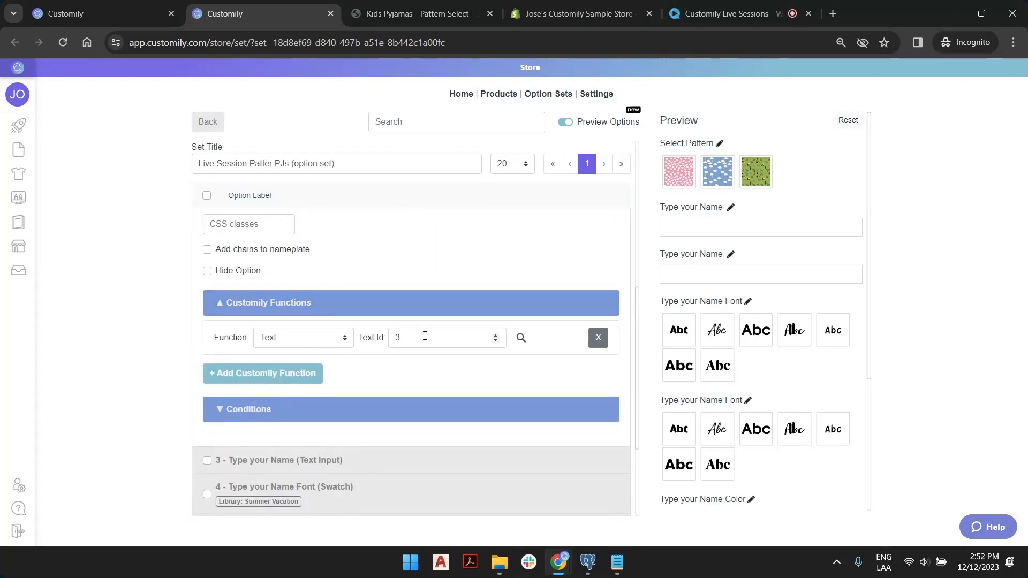
{"action": "scroll", "coordinate": [369, 345], "scroll_direction": "down", "scroll_amount": 3}
{"action": "left_click", "coordinate": [263, 306]}
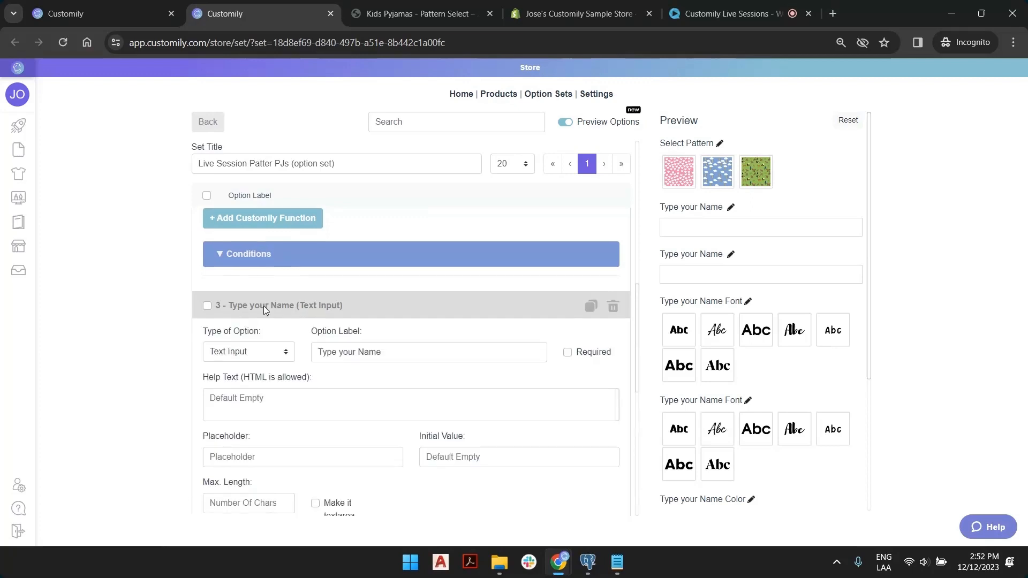
{"action": "scroll", "coordinate": [314, 396], "scroll_direction": "down", "scroll_amount": 5}
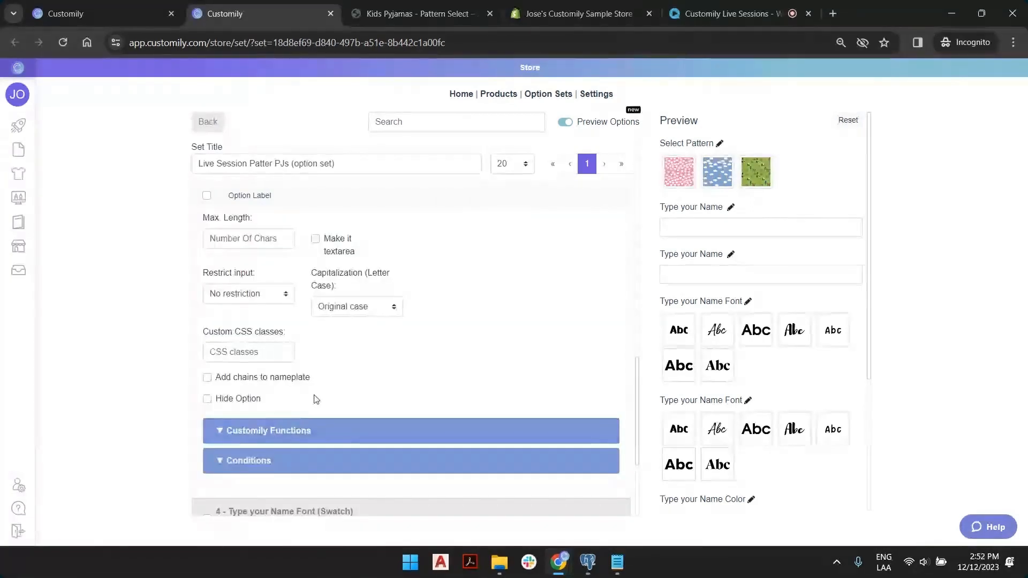
{"action": "left_click", "coordinate": [308, 434]}
{"action": "scroll", "coordinate": [329, 359], "scroll_direction": "down", "scroll_amount": 4}
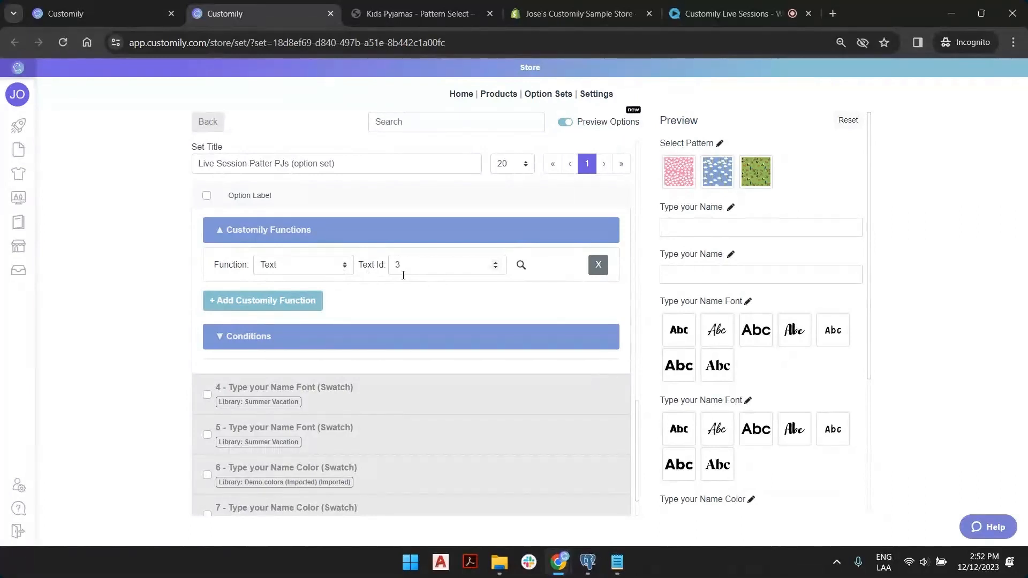
{"action": "scroll", "coordinate": [353, 325], "scroll_direction": "up", "scroll_amount": 8}
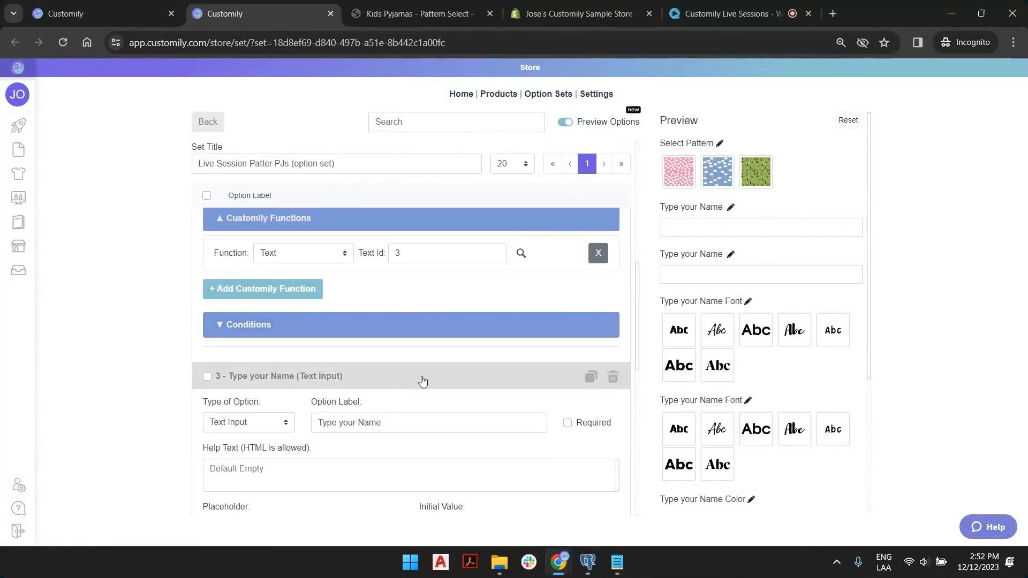
{"action": "left_click", "coordinate": [422, 381]}
{"action": "scroll", "coordinate": [510, 325], "scroll_direction": "up", "scroll_amount": 5}
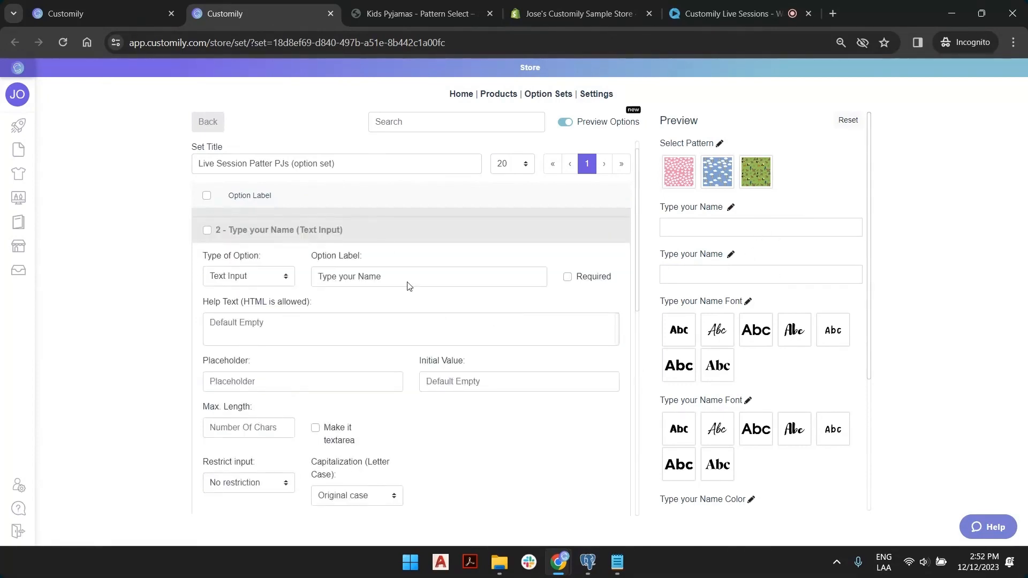
{"action": "scroll", "coordinate": [397, 248], "scroll_direction": "up", "scroll_amount": 1}
{"action": "left_click", "coordinate": [397, 248]}
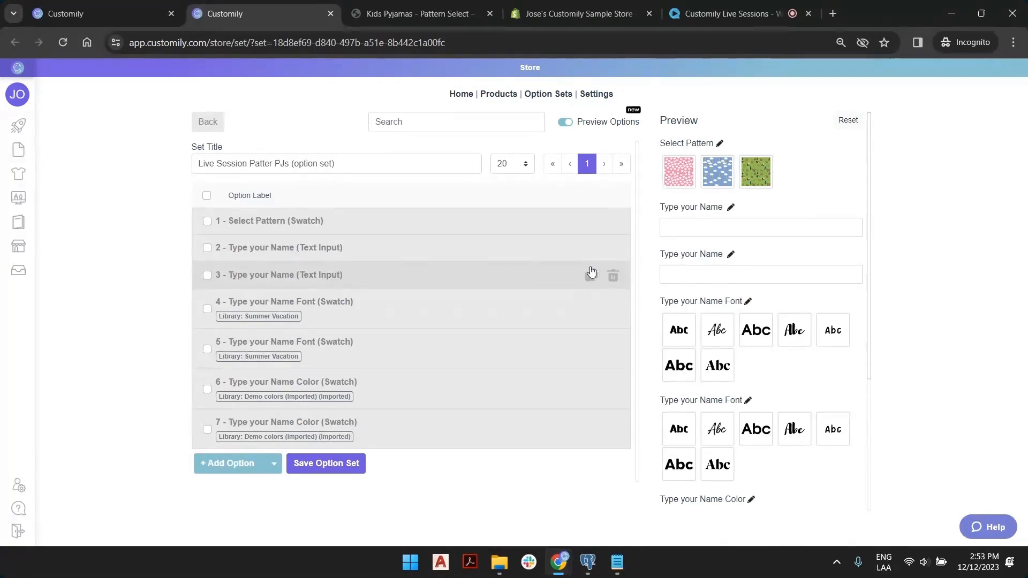
{"action": "left_click", "coordinate": [613, 276]}
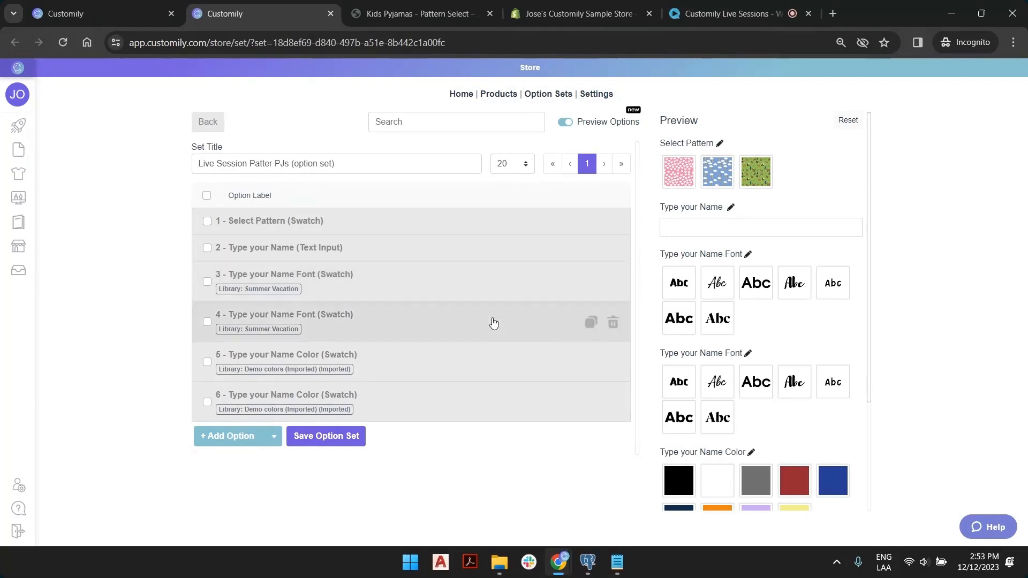
Delete the duplicate name font and name colour options and save the option set.
{"action": "left_click", "coordinate": [613, 322]}
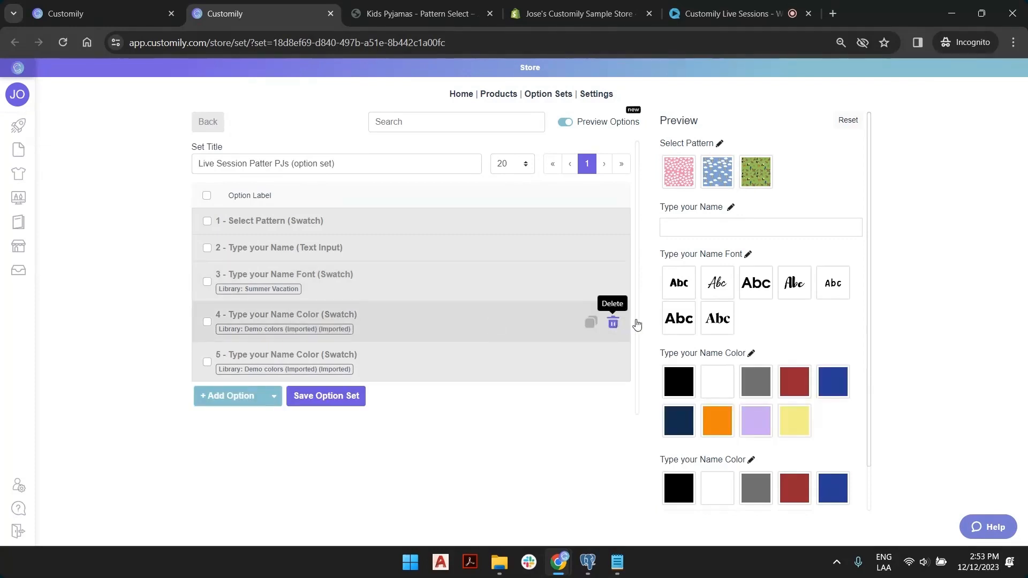
{"action": "scroll", "coordinate": [795, 385], "scroll_direction": "down", "scroll_amount": 1}
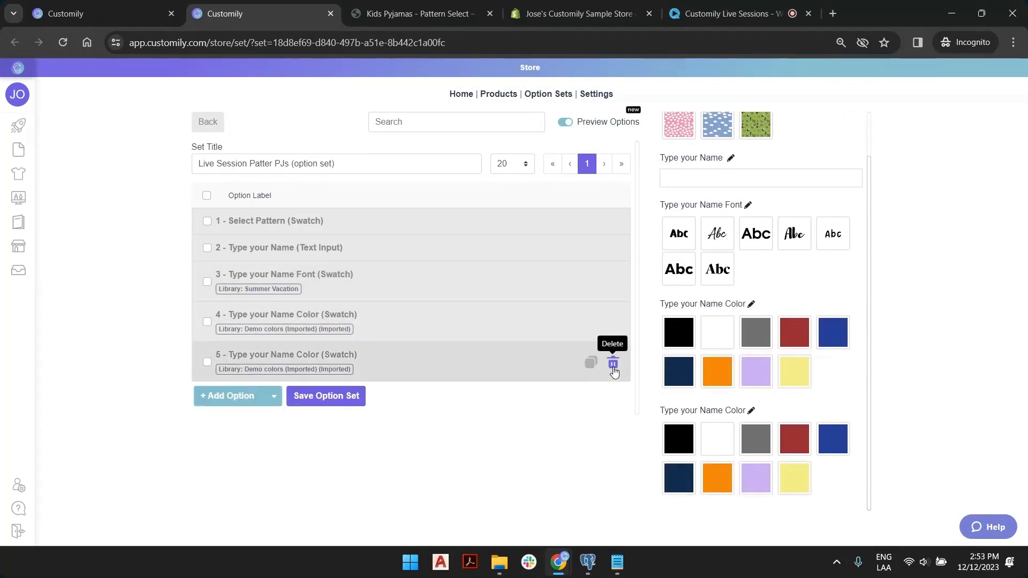
{"action": "left_click", "coordinate": [613, 368]}
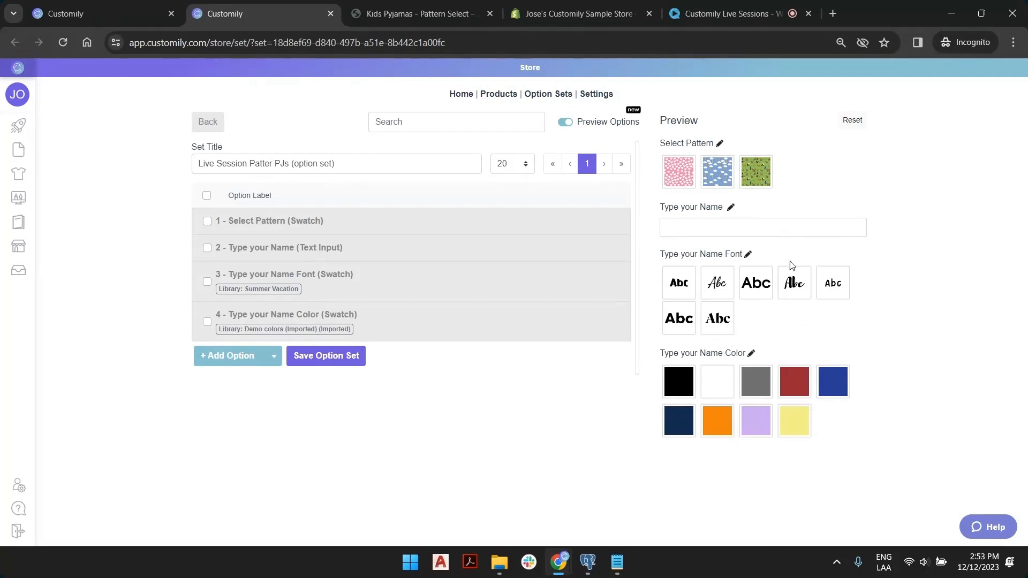
{"action": "left_click", "coordinate": [345, 357]}
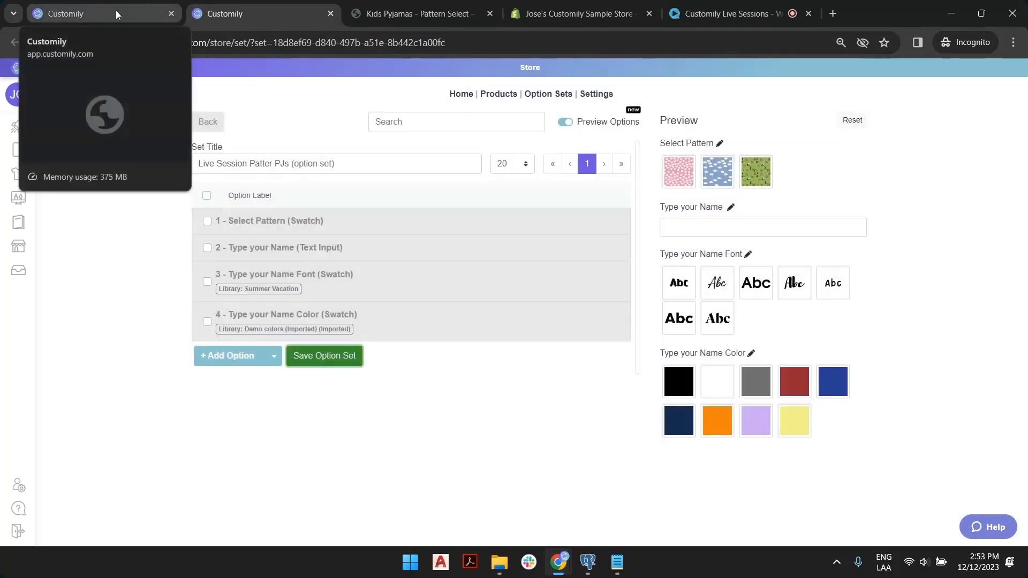
Save the Kids Pyjamas - Pattern Select product in Customily and return to its storefront page.
{"action": "left_click", "coordinate": [116, 11]}
{"action": "scroll", "coordinate": [385, 327], "scroll_direction": "up", "scroll_amount": 2}
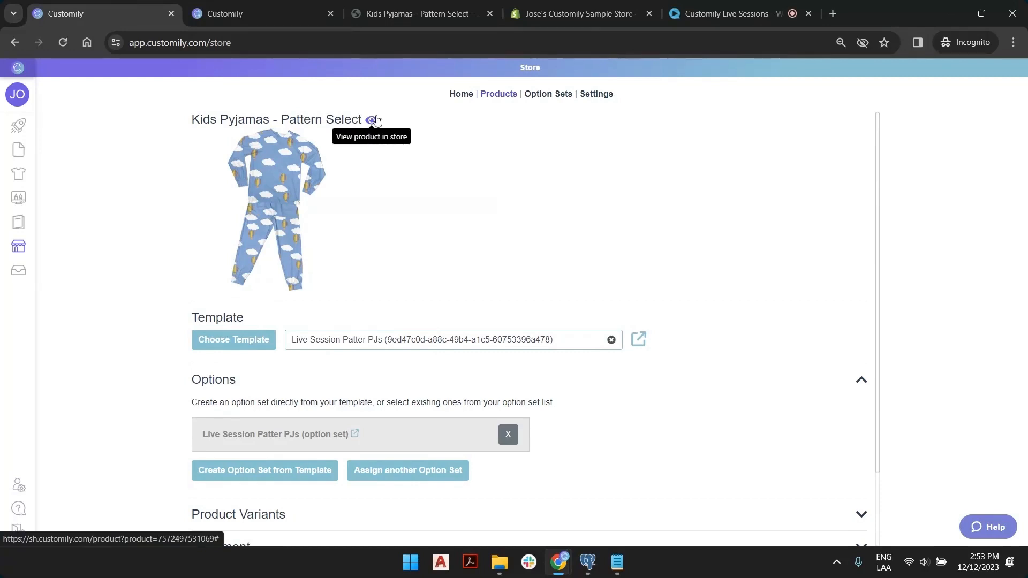
{"action": "left_click", "coordinate": [375, 120]}
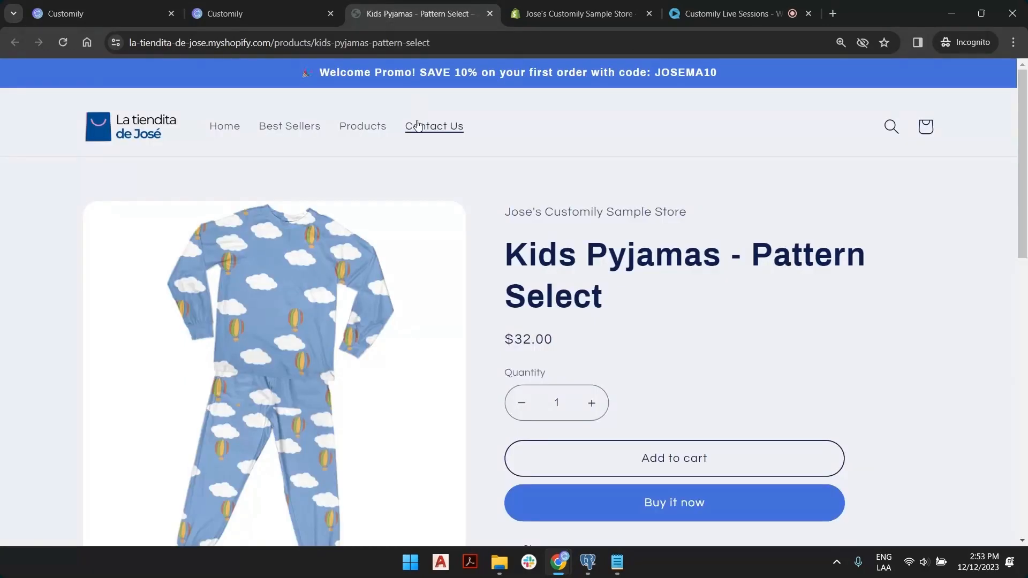
{"action": "left_click", "coordinate": [81, 14]}
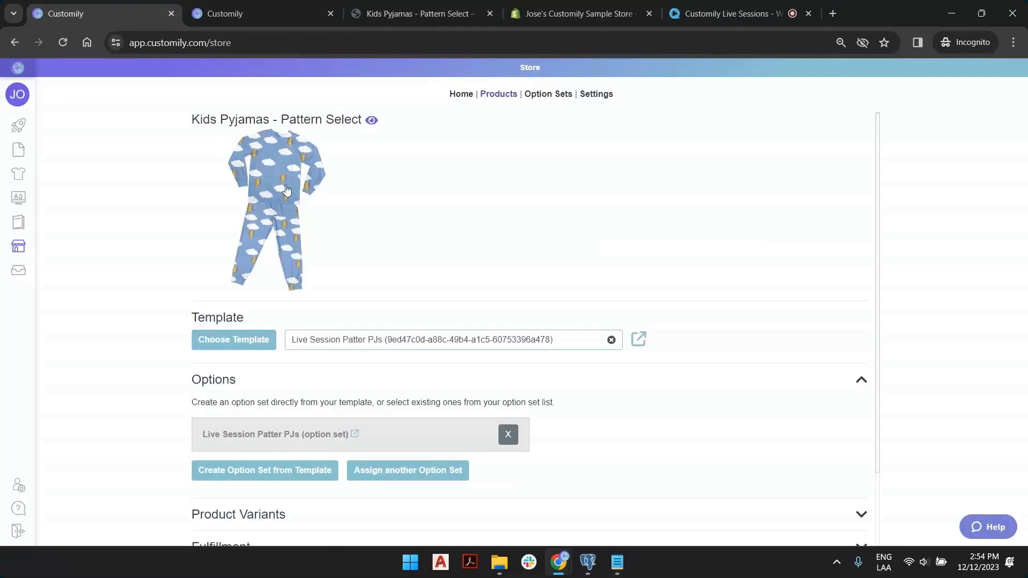
{"action": "scroll", "coordinate": [387, 341], "scroll_direction": "down", "scroll_amount": 2}
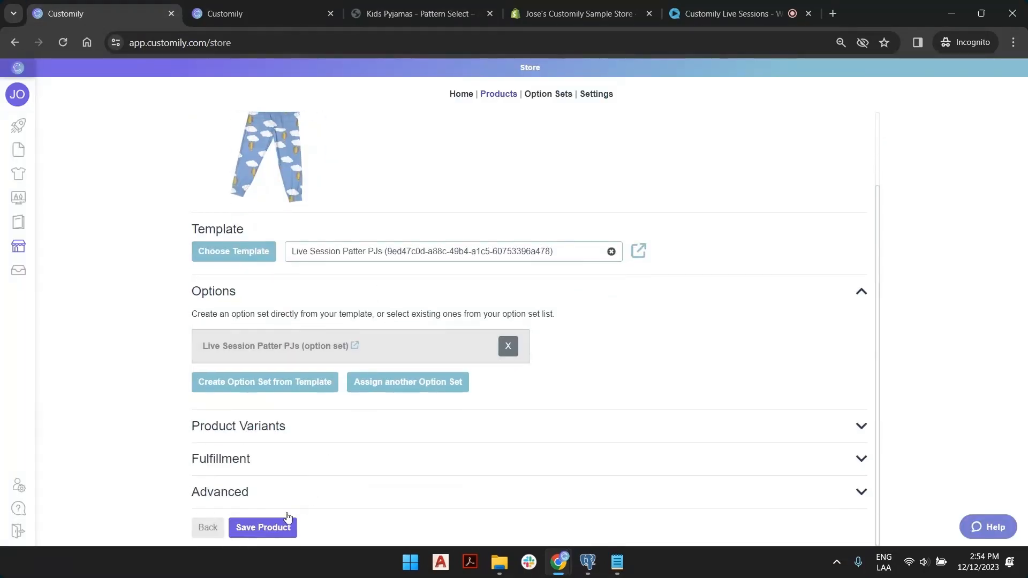
{"action": "left_click", "coordinate": [271, 527]}
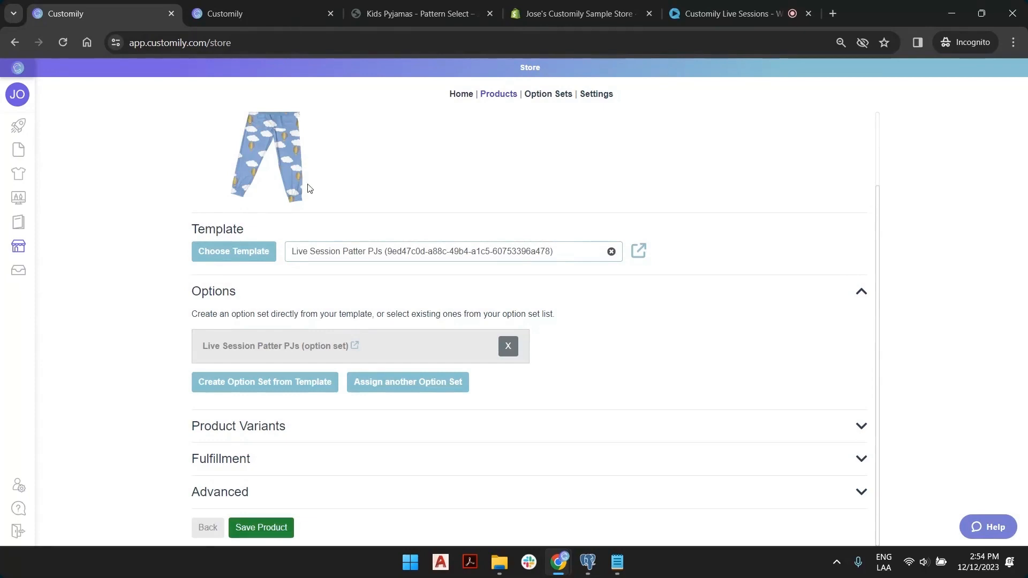
{"action": "left_click", "coordinate": [395, 11]}
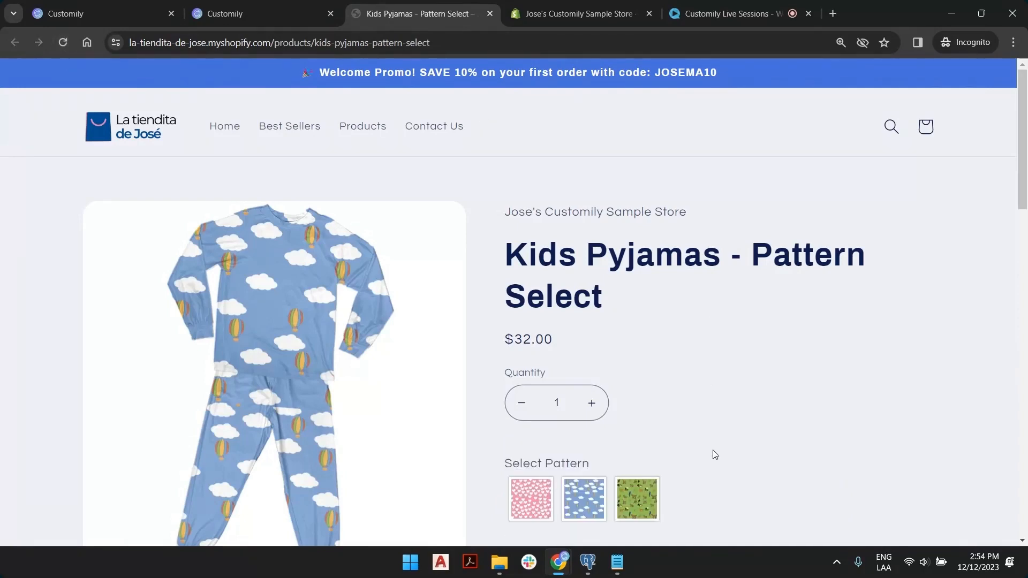
Apply the green animal pattern to the pyjama preview and type a name.
{"action": "scroll", "coordinate": [719, 294], "scroll_direction": "down", "scroll_amount": 6}
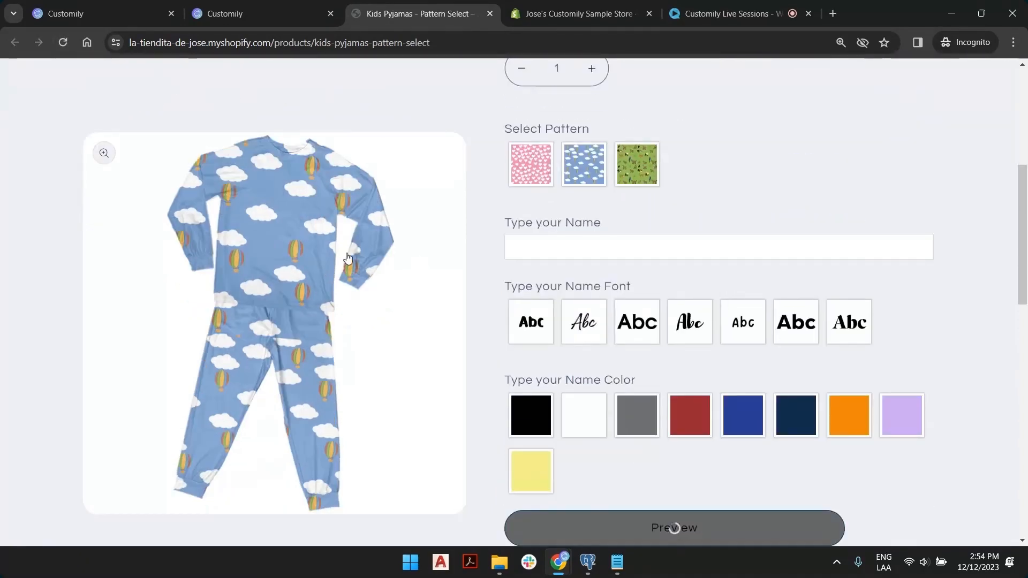
{"action": "scroll", "coordinate": [708, 247], "scroll_direction": "up", "scroll_amount": 2}
{"action": "scroll", "coordinate": [707, 247], "scroll_direction": "up", "scroll_amount": 1}
{"action": "scroll", "coordinate": [721, 211], "scroll_direction": "down", "scroll_amount": 4}
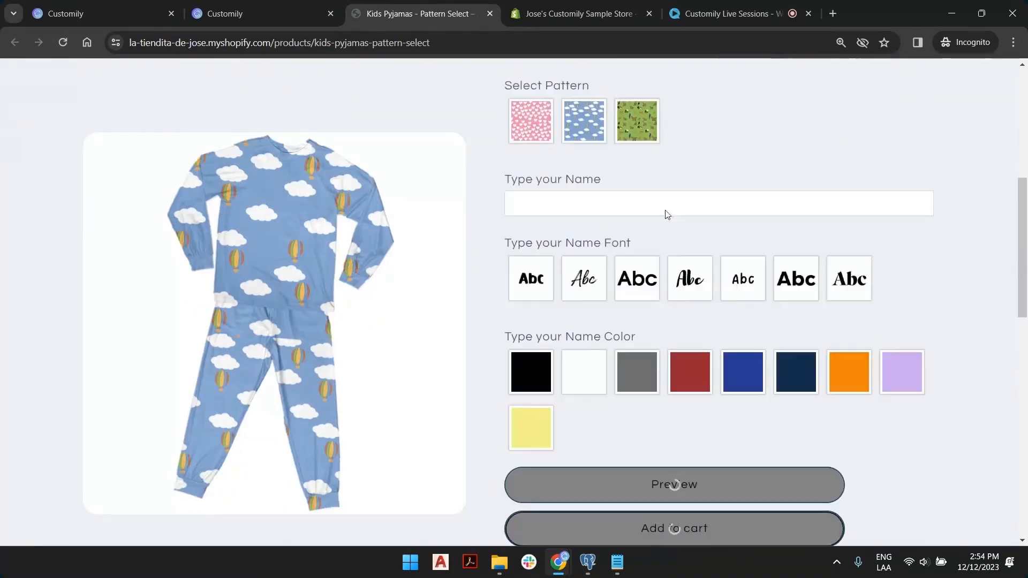
{"action": "scroll", "coordinate": [747, 255], "scroll_direction": "up", "scroll_amount": 2}
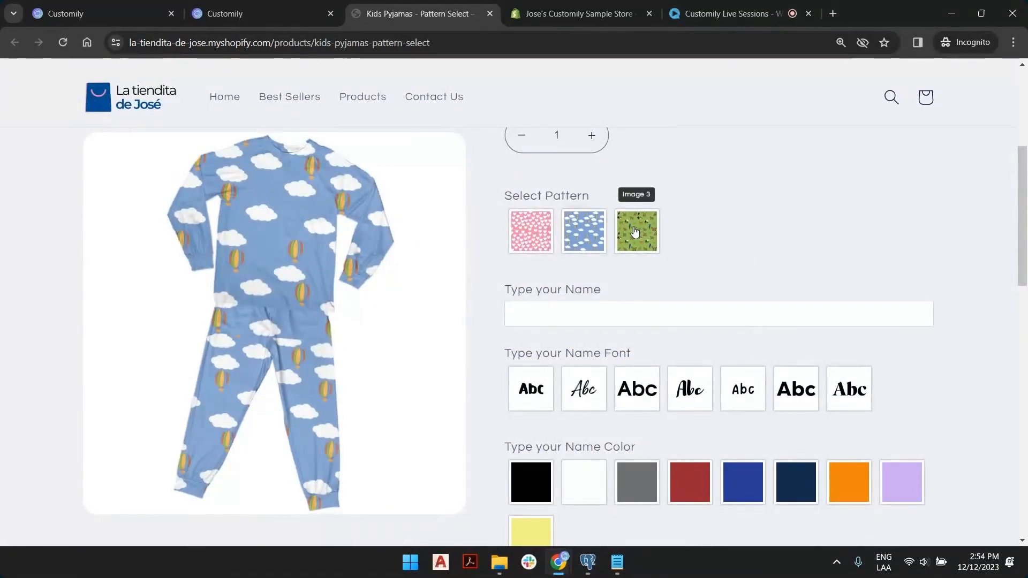
{"action": "left_click", "coordinate": [635, 230]}
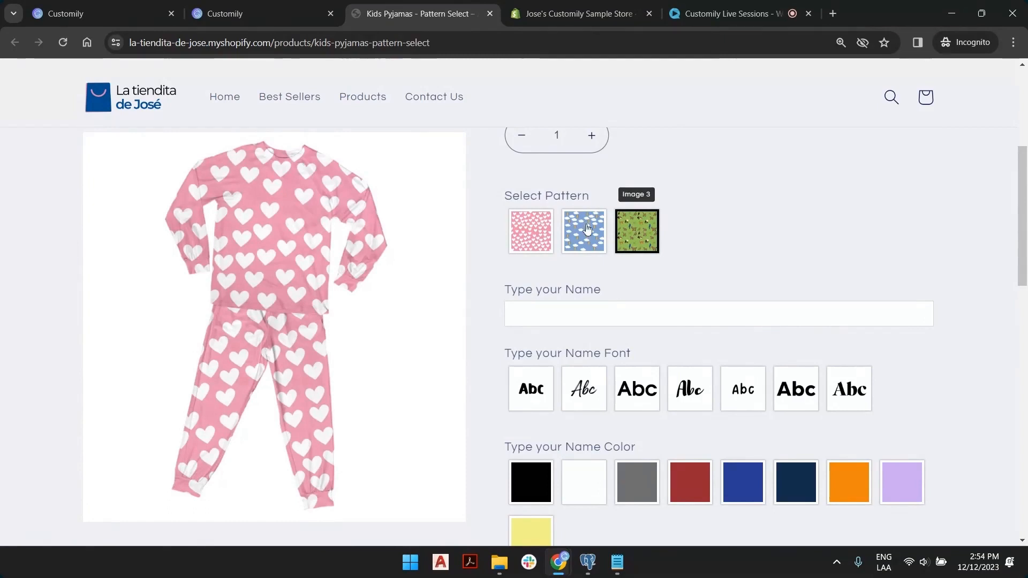
{"action": "left_click", "coordinate": [649, 230]}
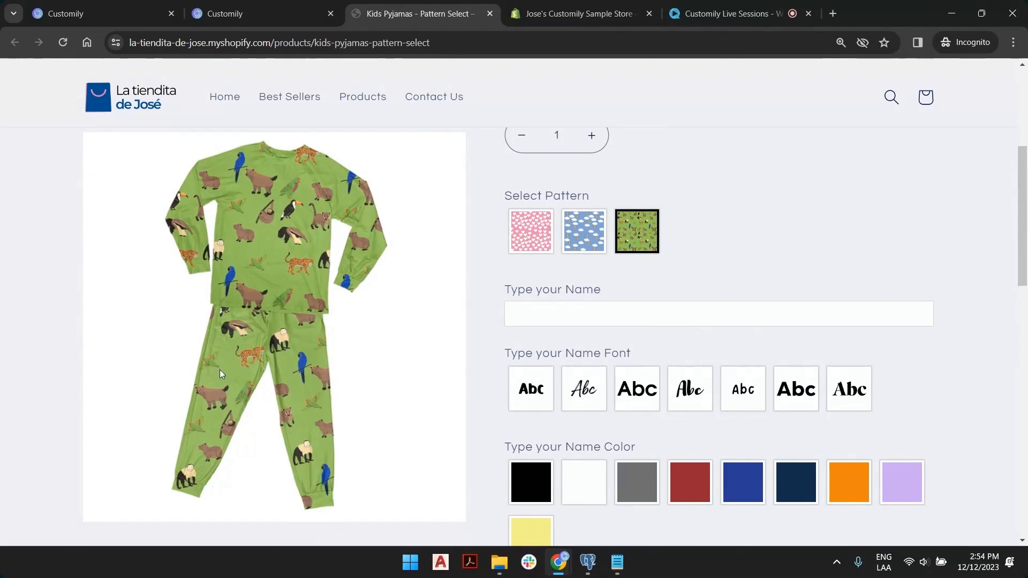
{"action": "left_click", "coordinate": [602, 319]}
{"action": "type", "text": "Josema"}
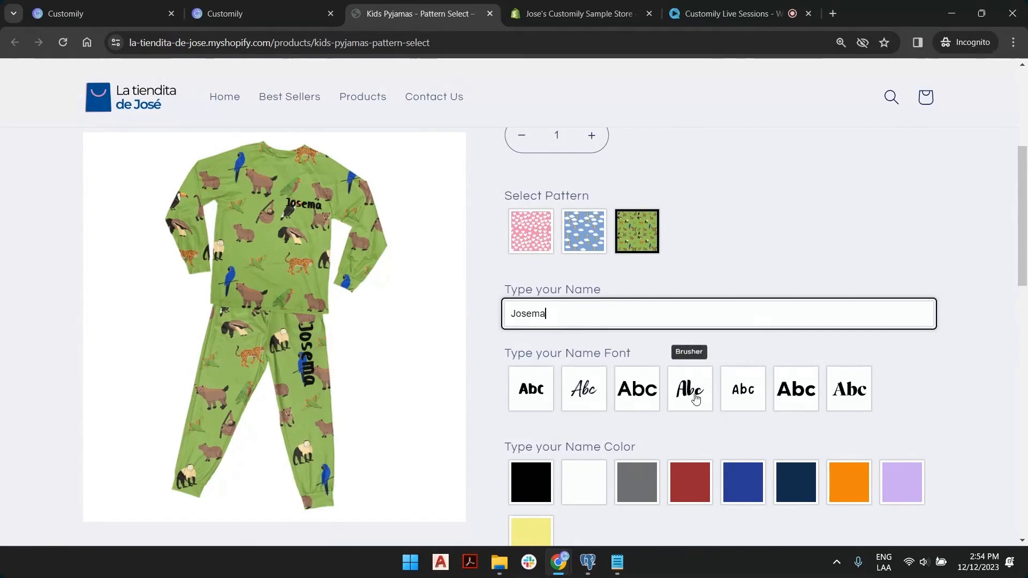
Try the fifth, bold third, Brusher and Gogh fonts, white and Burnt Umber colours, and pink hearts pattern.
{"action": "left_click", "coordinate": [729, 389]}
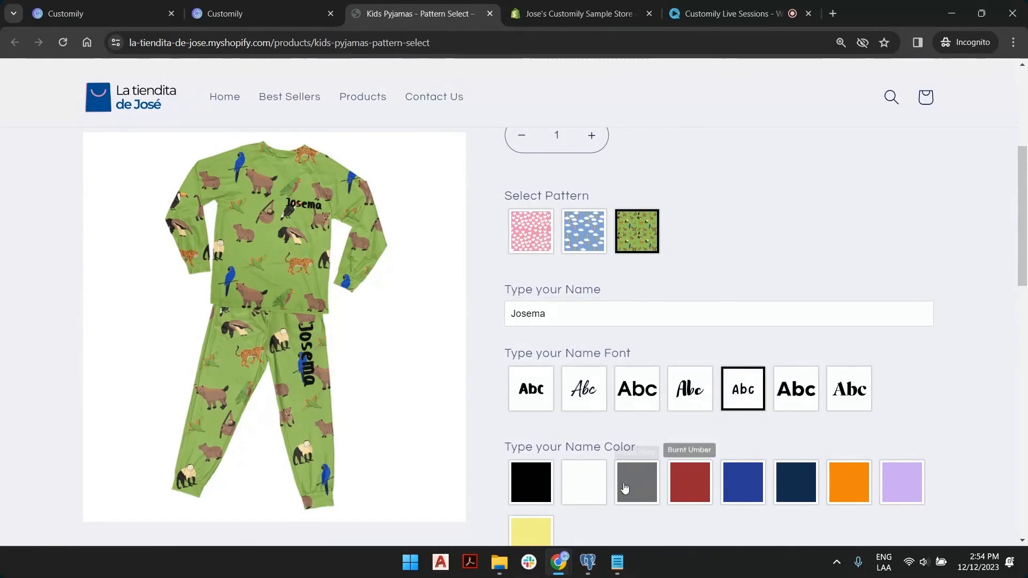
{"action": "left_click", "coordinate": [585, 489]}
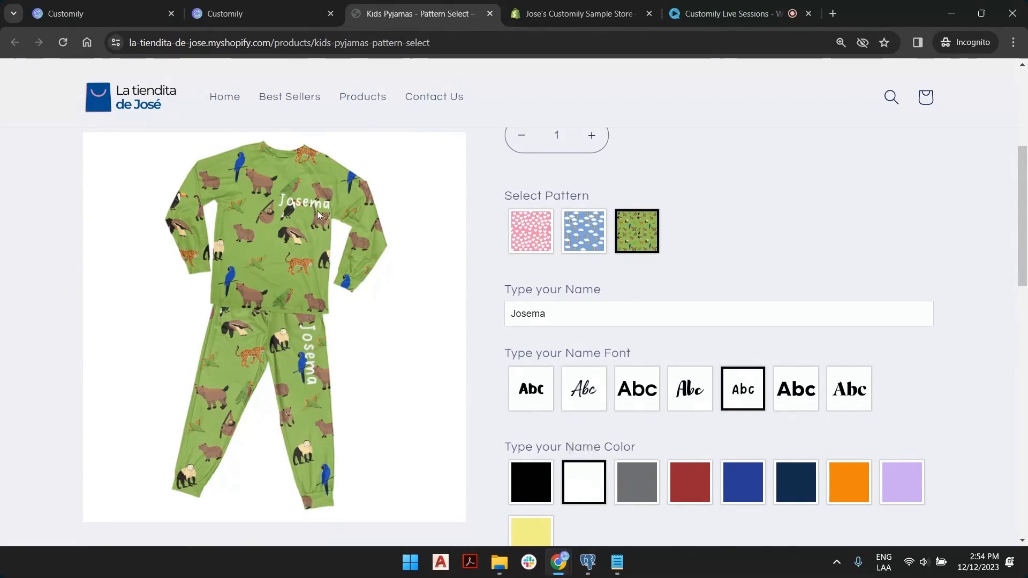
{"action": "left_click", "coordinate": [652, 396]}
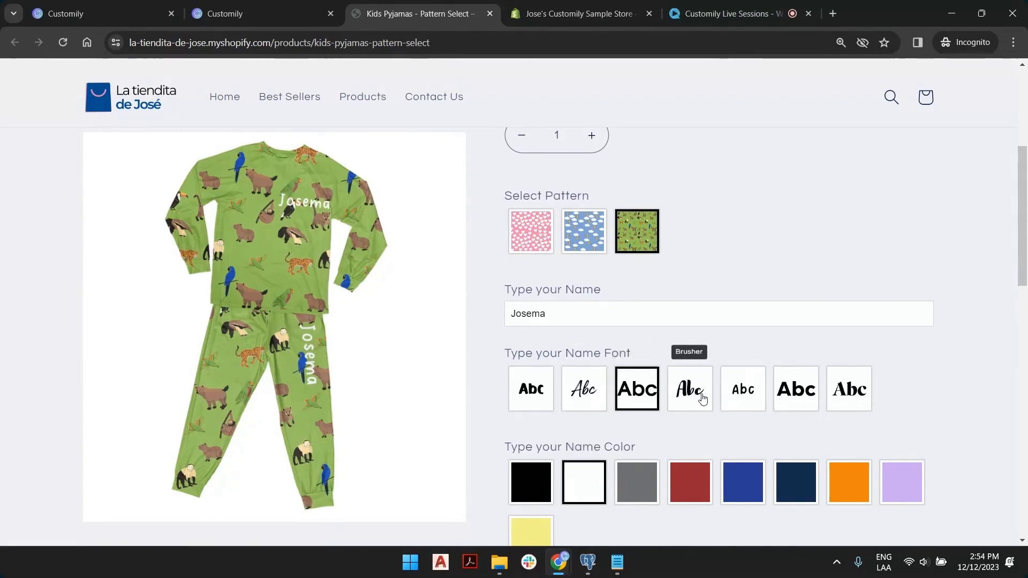
{"action": "left_click", "coordinate": [701, 396]}
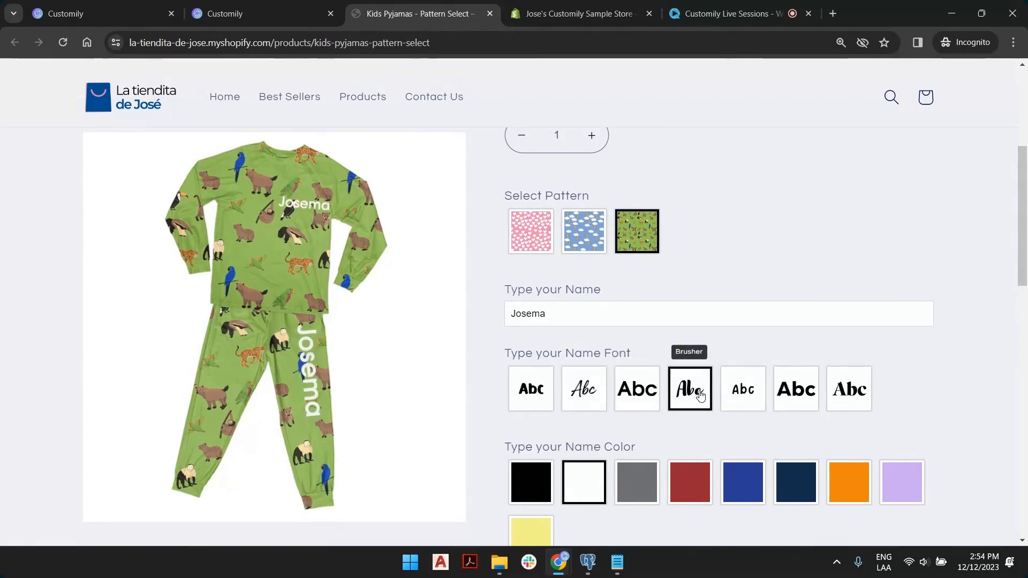
{"action": "left_click", "coordinate": [537, 227]}
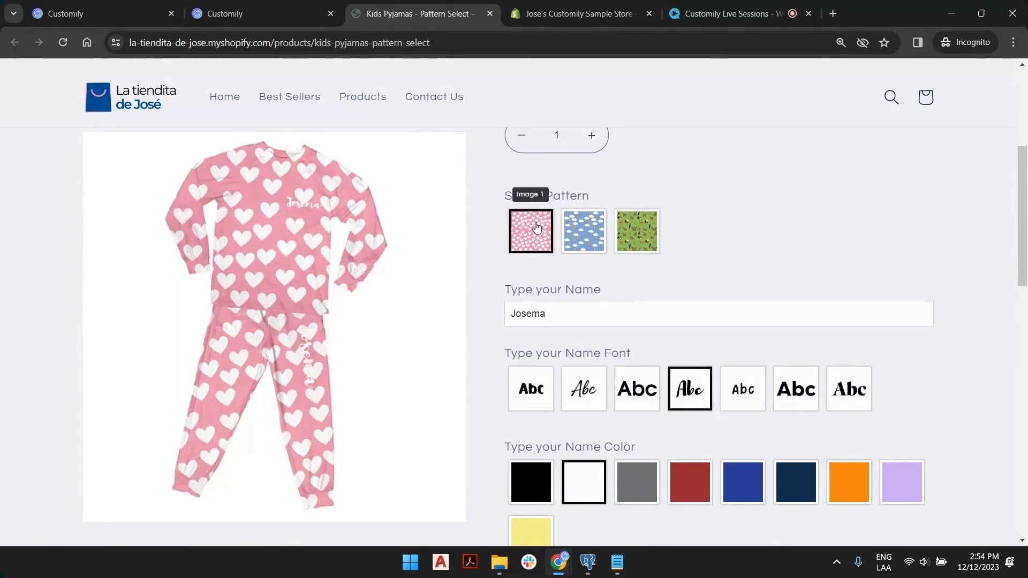
{"action": "left_click", "coordinate": [690, 482]}
{"action": "left_click", "coordinate": [799, 394]}
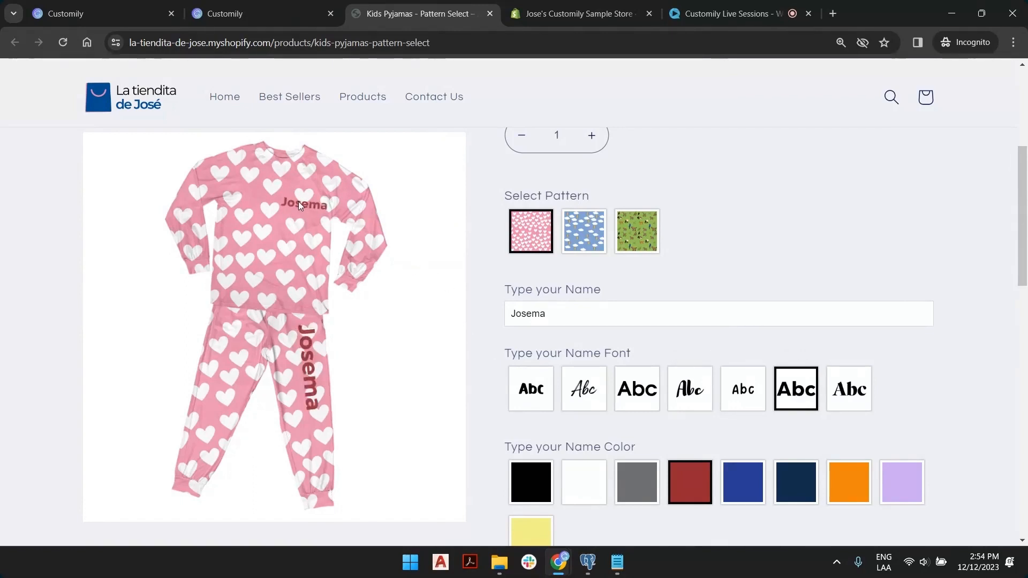
Cycle the name colour through black and yellow to lavender, then switch to the clouds pattern.
{"action": "double_click", "coordinate": [604, 321]}
{"action": "left_click", "coordinate": [615, 313]}
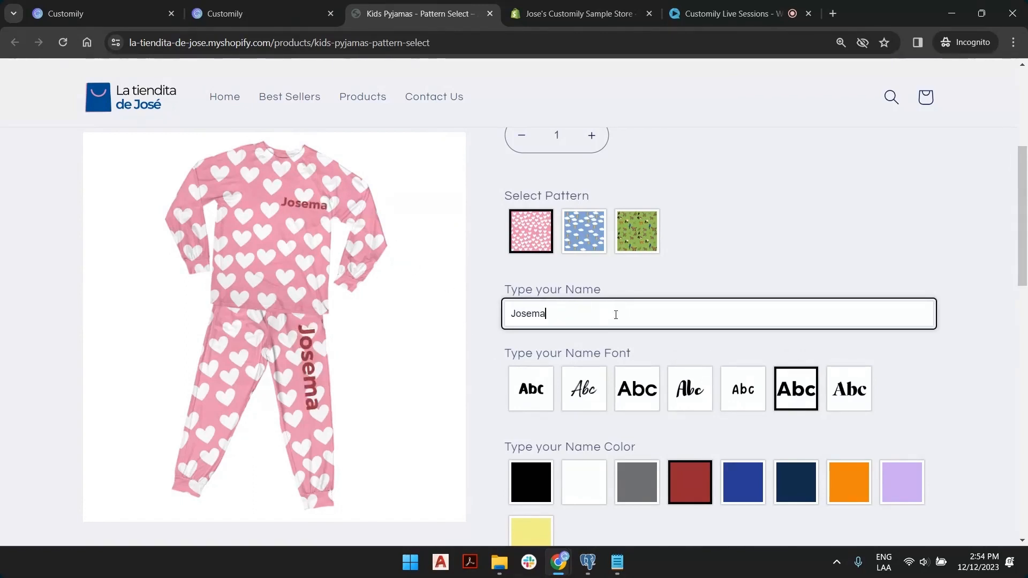
{"action": "left_click", "coordinate": [539, 490]}
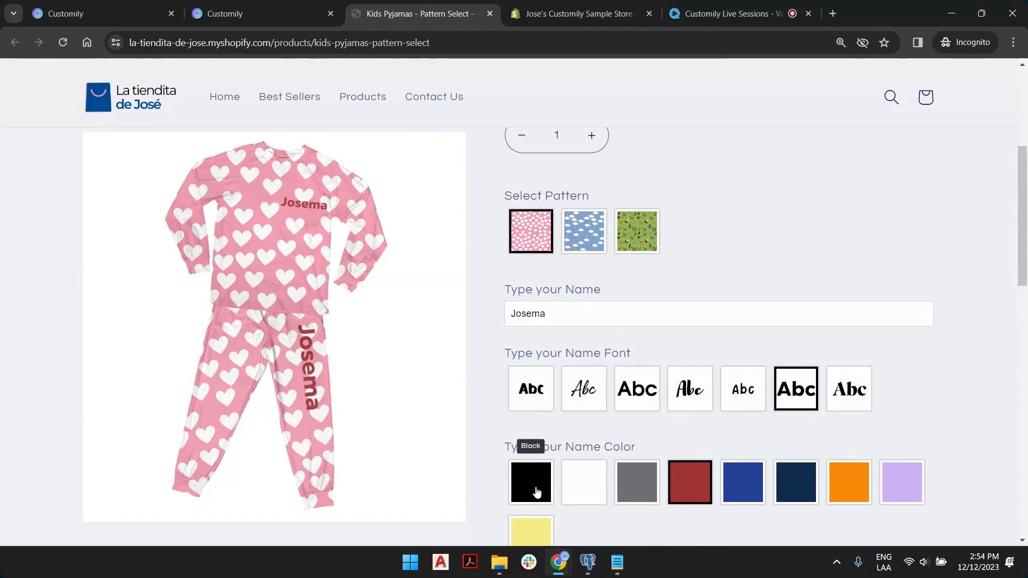
{"action": "left_click", "coordinate": [540, 532]}
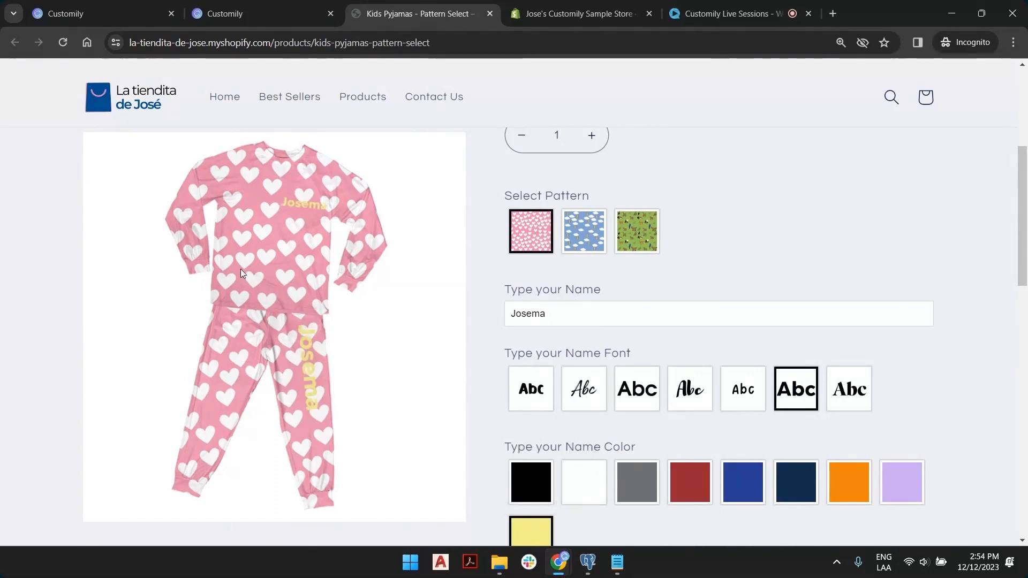
{"action": "left_click", "coordinate": [900, 492]}
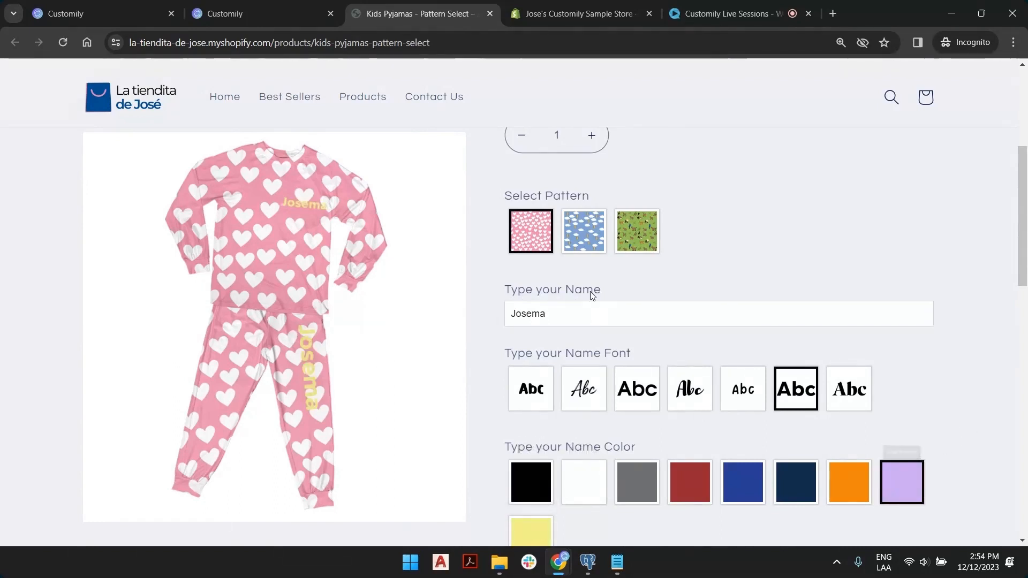
{"action": "left_click", "coordinate": [589, 231]}
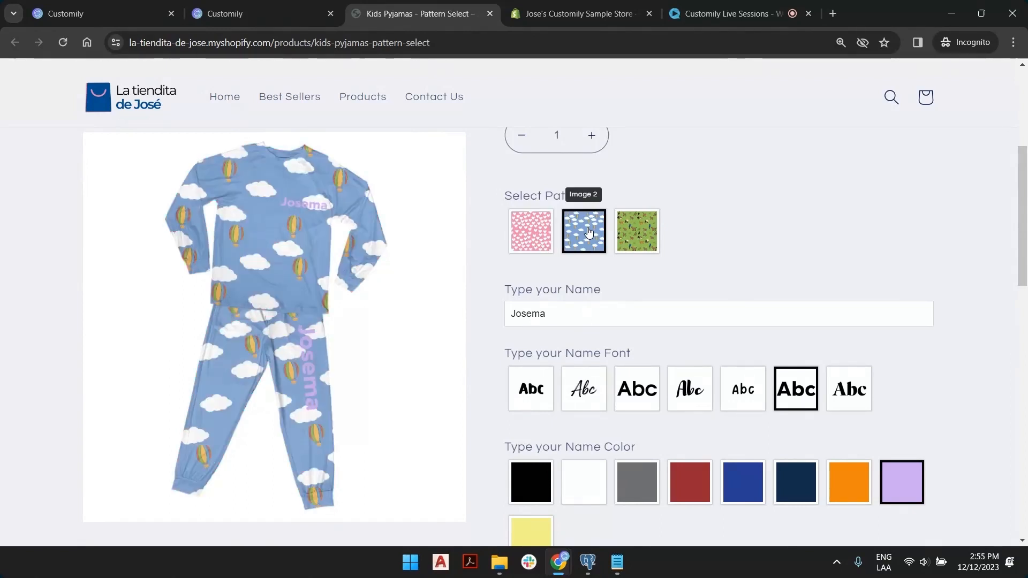
Try the name in black, switch to the green animal pattern, then test orange and settle on white.
{"action": "left_click", "coordinate": [531, 481]}
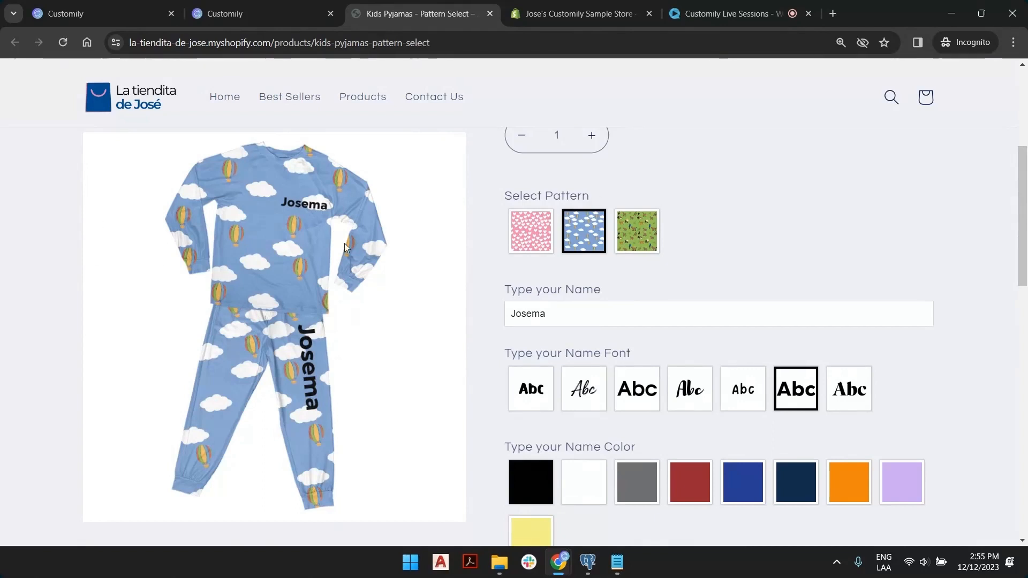
{"action": "left_click", "coordinate": [656, 238]}
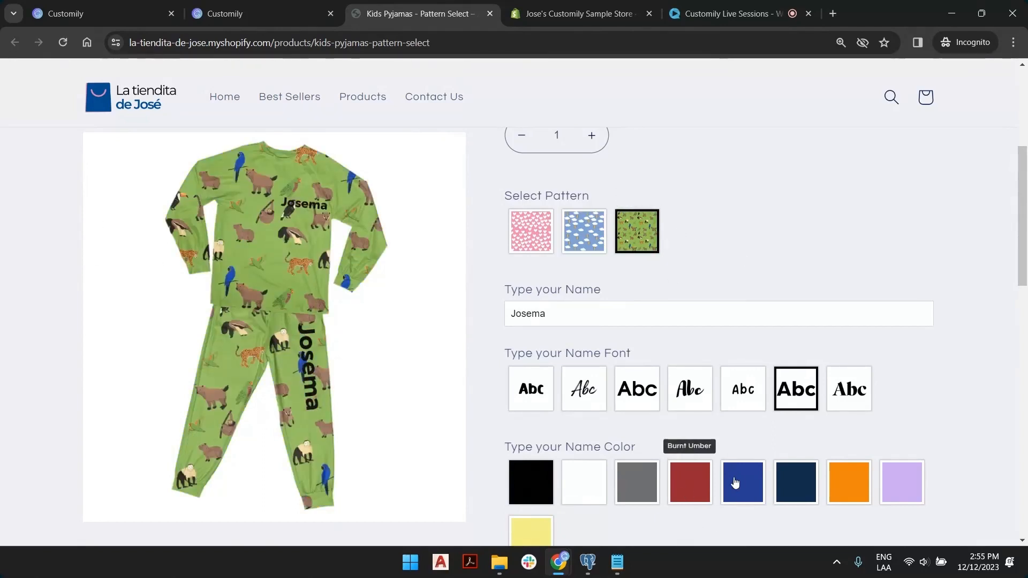
{"action": "left_click", "coordinate": [849, 482]}
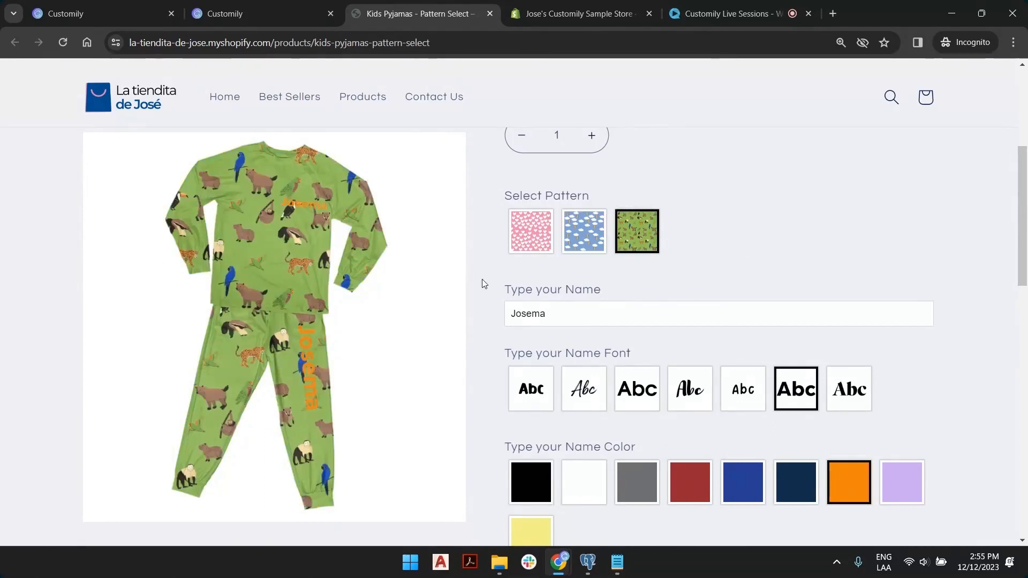
{"action": "left_click", "coordinate": [586, 485]}
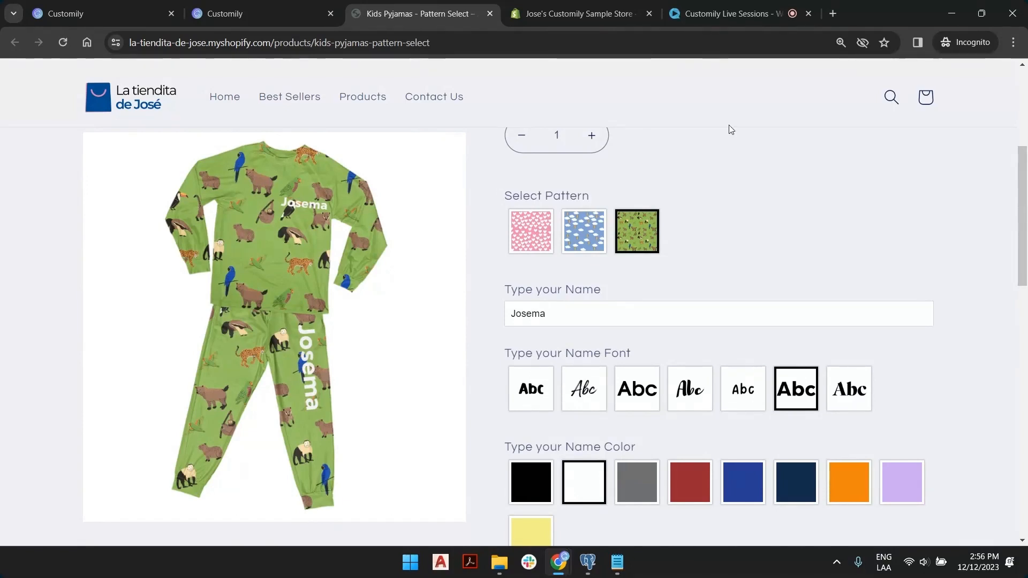
Copy the full export command from the Notepad notes.
{"action": "left_click", "coordinate": [616, 574]}
{"action": "left_click", "coordinate": [376, 135]}
{"action": "triple_click", "coordinate": [299, 138]}
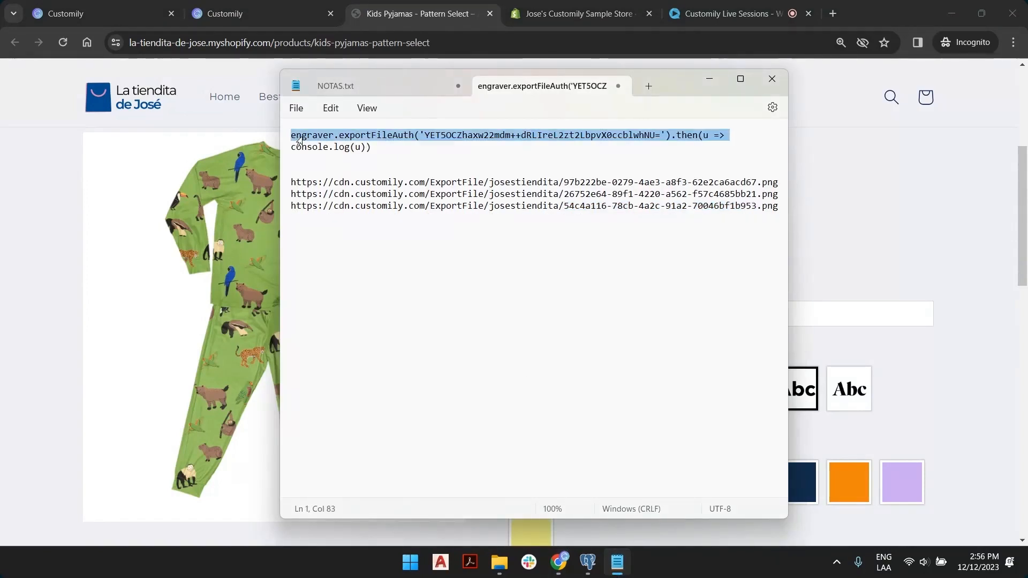
{"action": "left_click_drag", "start_coordinate": [376, 140], "coordinate": [385, 150]}
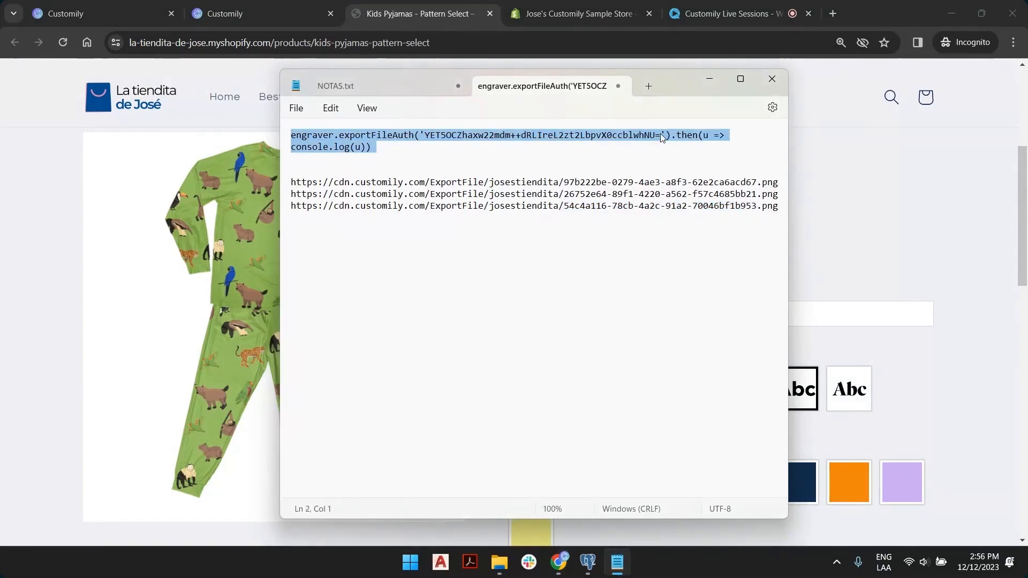
{"action": "right_click", "coordinate": [526, 134]}
{"action": "left_click", "coordinate": [581, 204]}
Open Chrome DevTools on the pyjama product page and show the Console.
{"action": "left_click", "coordinate": [857, 195]}
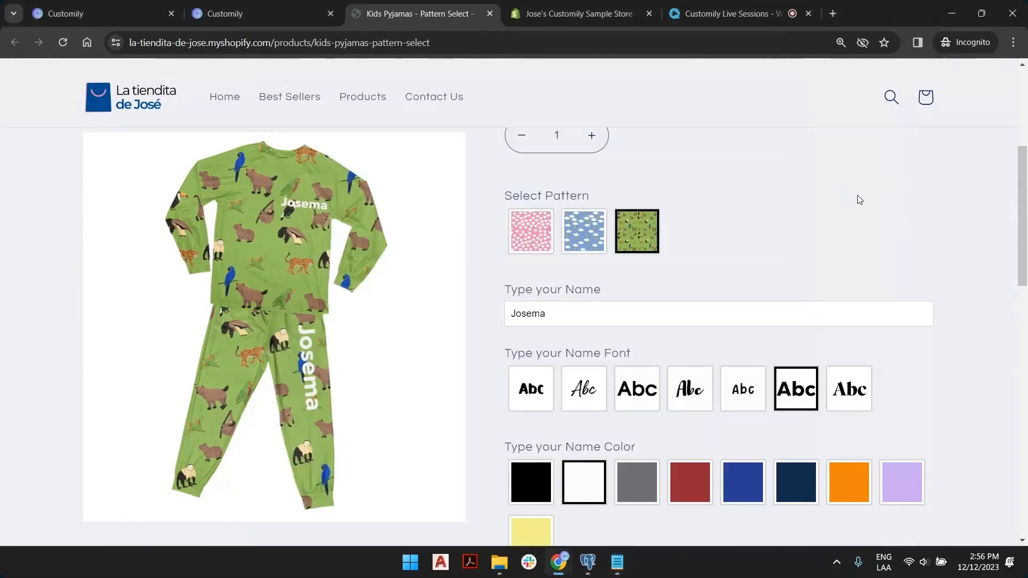
{"action": "scroll", "coordinate": [543, 205], "scroll_direction": "up", "scroll_amount": 5}
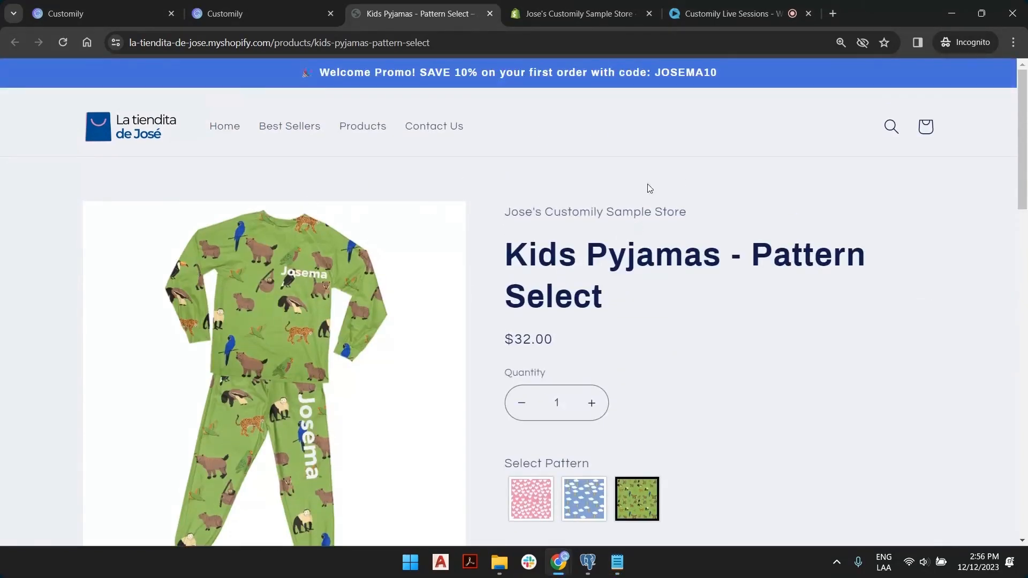
{"action": "scroll", "coordinate": [654, 223], "scroll_direction": "down", "scroll_amount": 6}
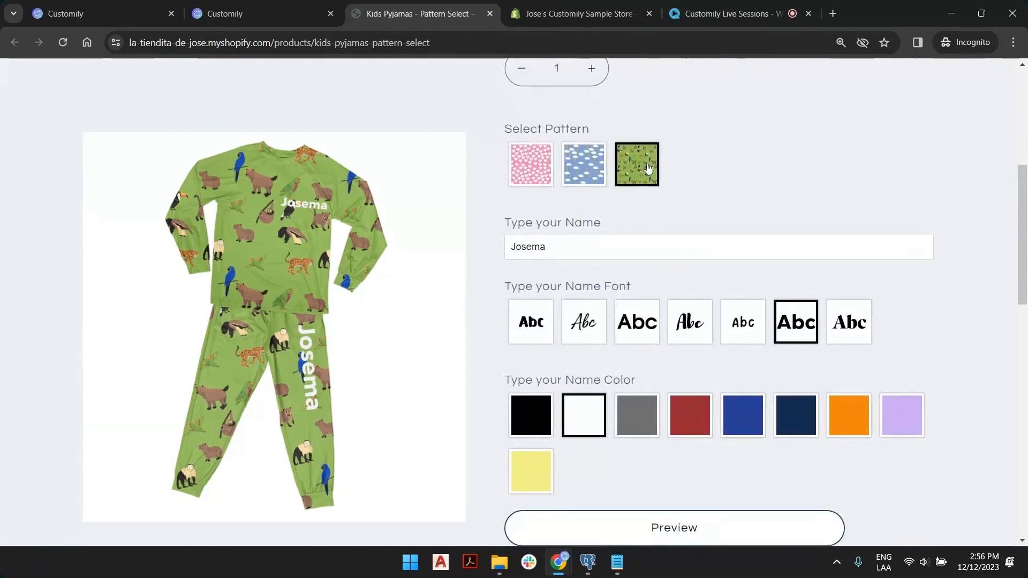
{"action": "right_click", "coordinate": [687, 131]}
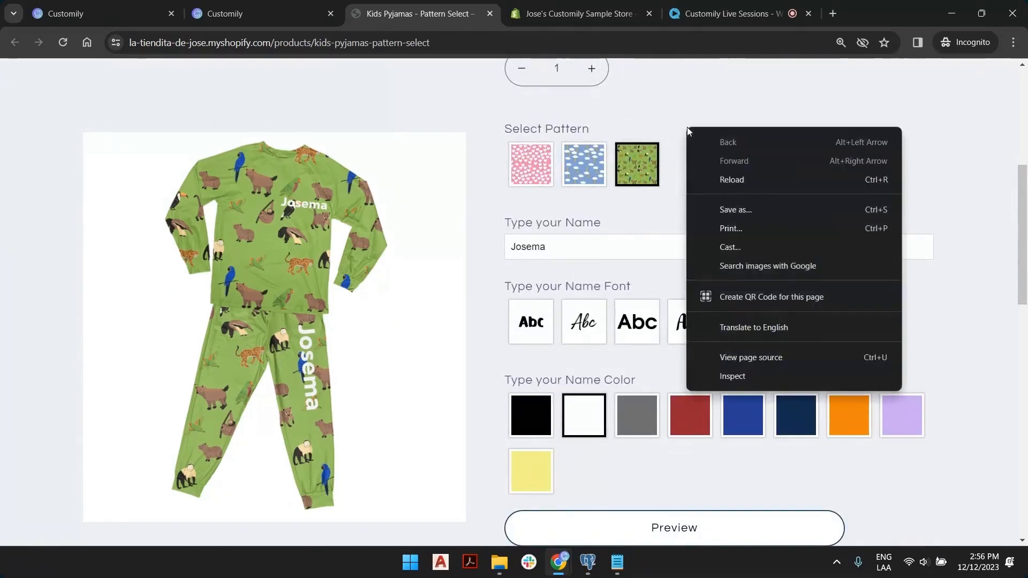
{"action": "left_click", "coordinate": [757, 377]}
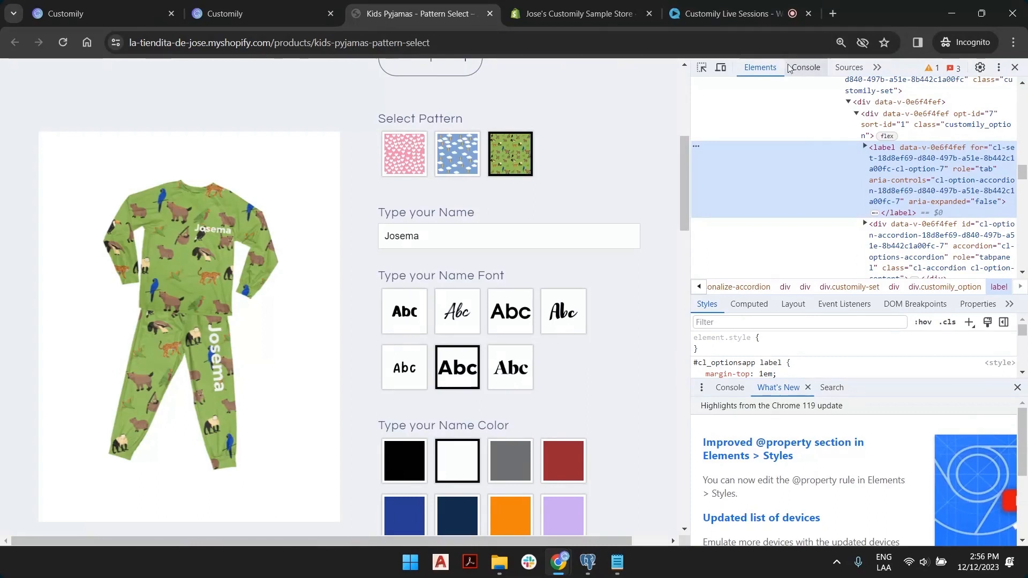
{"action": "left_click", "coordinate": [807, 68]}
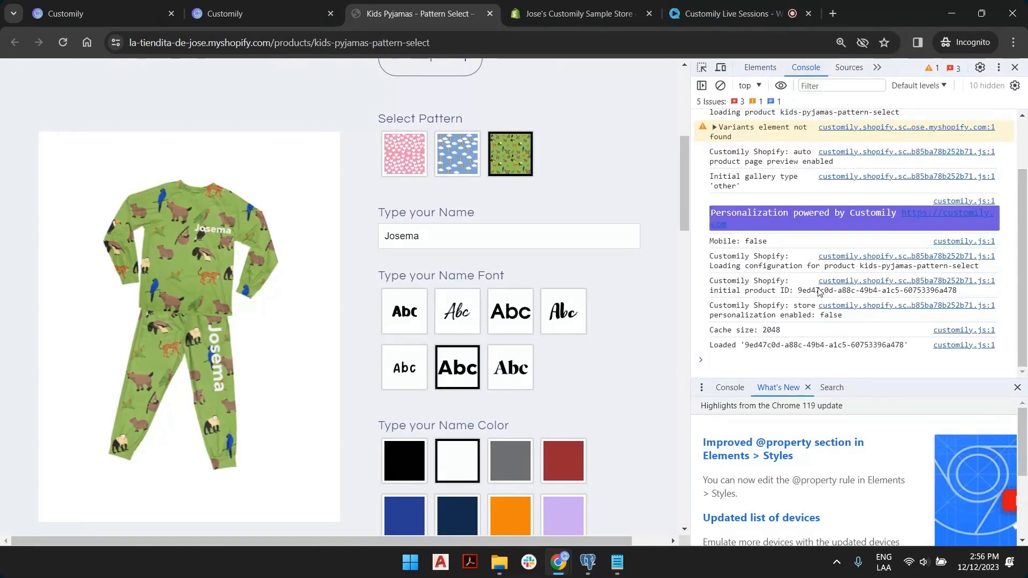
Paste the export command as plain text into the console and run it to generate the PNG links.
{"action": "left_click", "coordinate": [717, 357]}
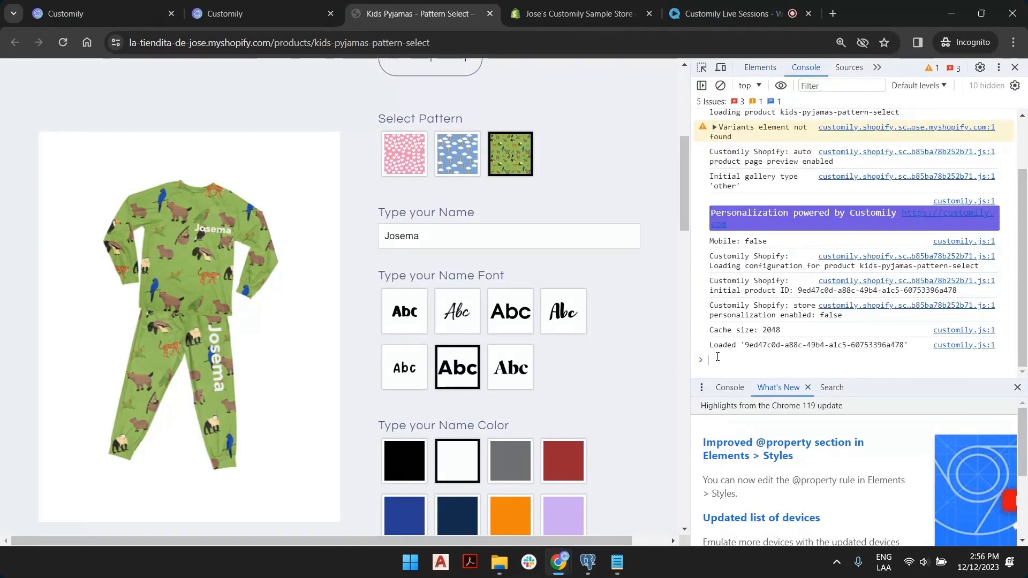
{"action": "right_click", "coordinate": [718, 360]}
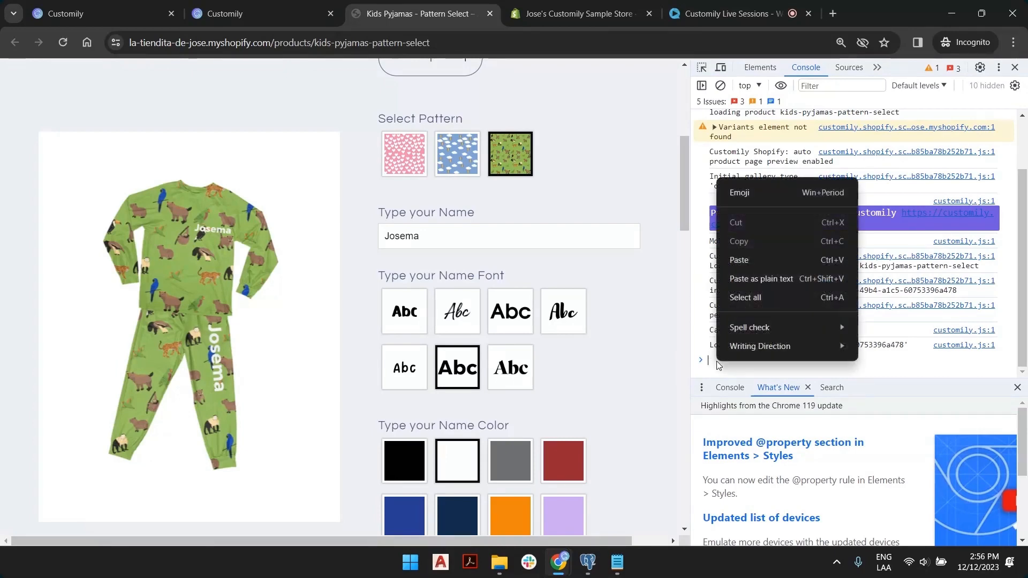
{"action": "left_click", "coordinate": [751, 279]}
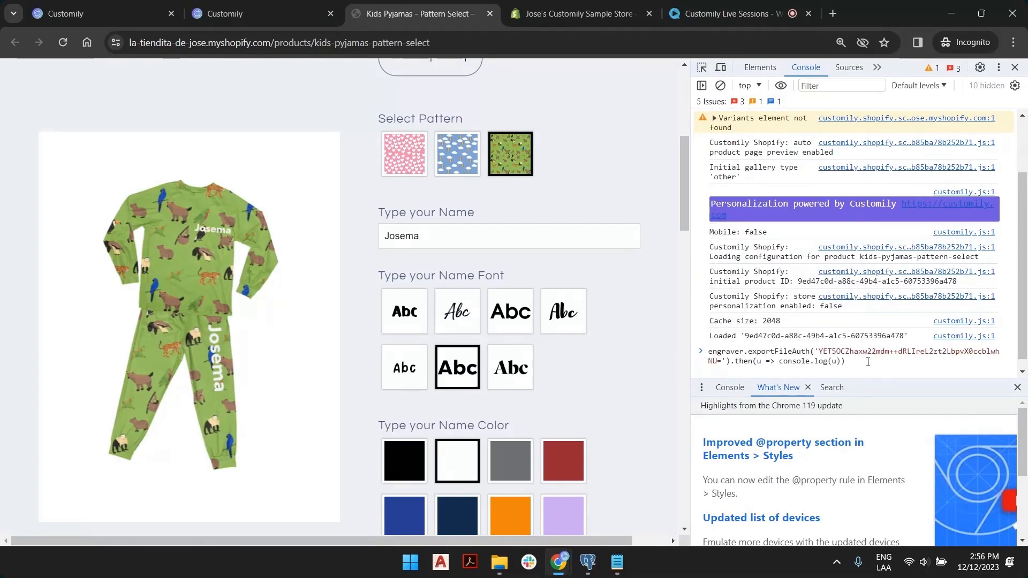
{"action": "key", "text": "Return"}
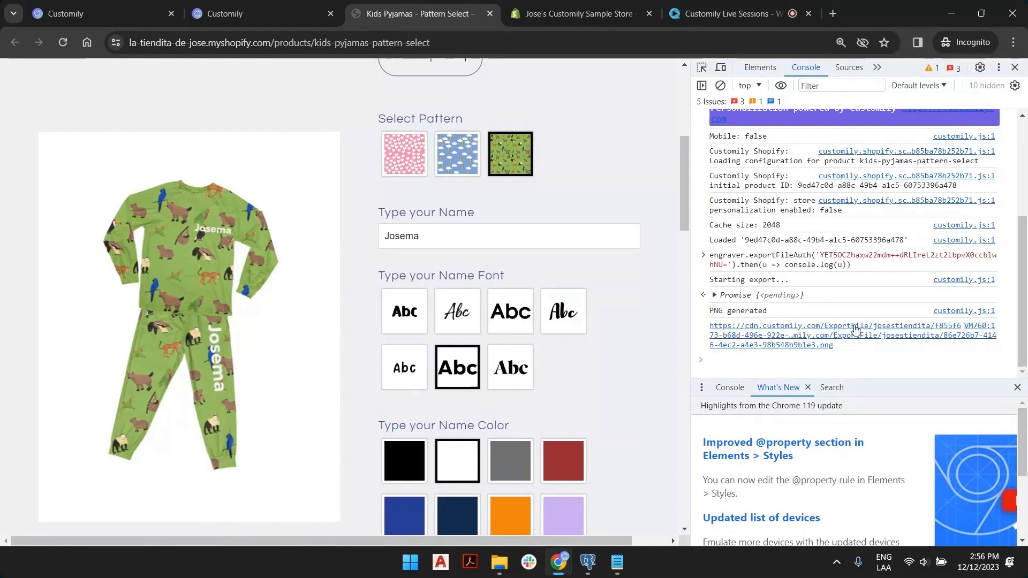
{"action": "right_click", "coordinate": [777, 336]}
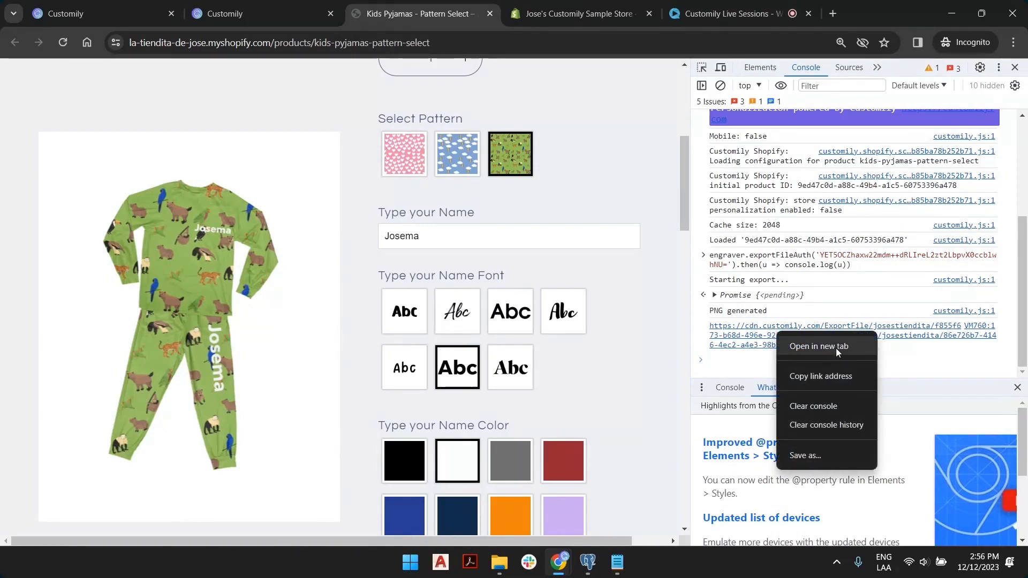
Copy the new PNG link address and remove the three old export URLs from Notepad.
{"action": "left_click", "coordinate": [838, 377]}
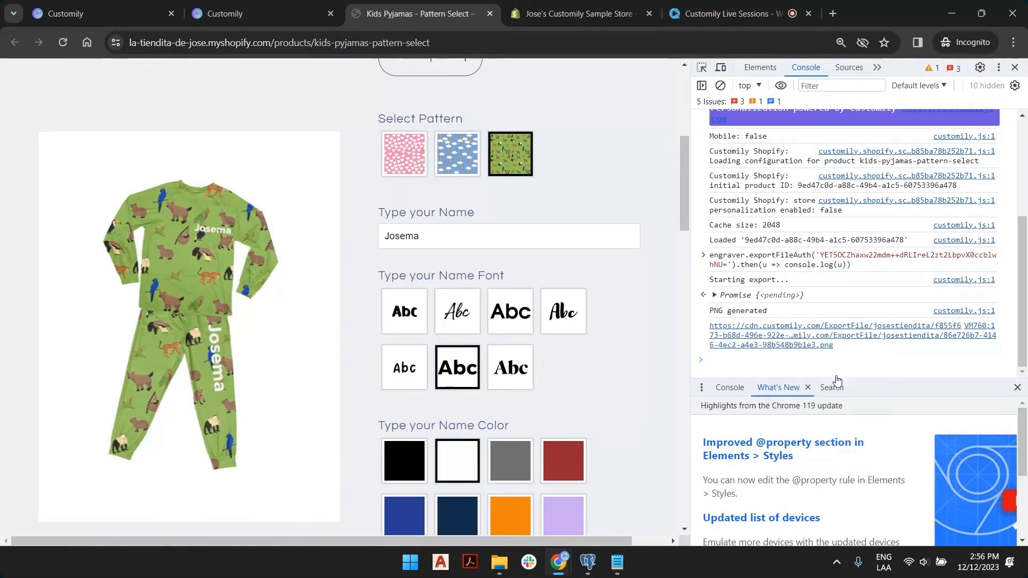
{"action": "left_click", "coordinate": [618, 562]}
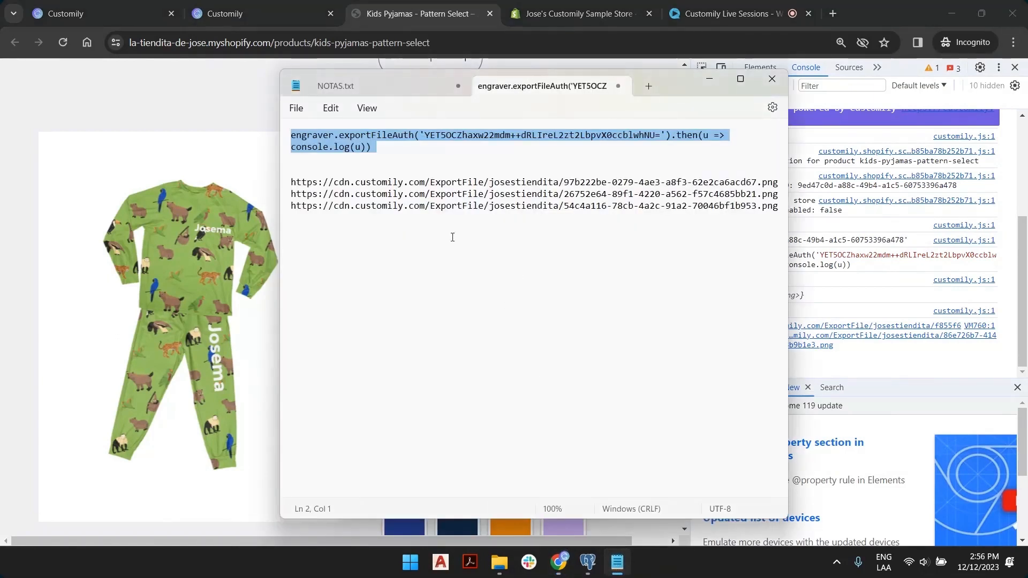
{"action": "left_click", "coordinate": [441, 205]}
{"action": "double_click", "coordinate": [441, 206]}
{"action": "left_click", "coordinate": [441, 206]}
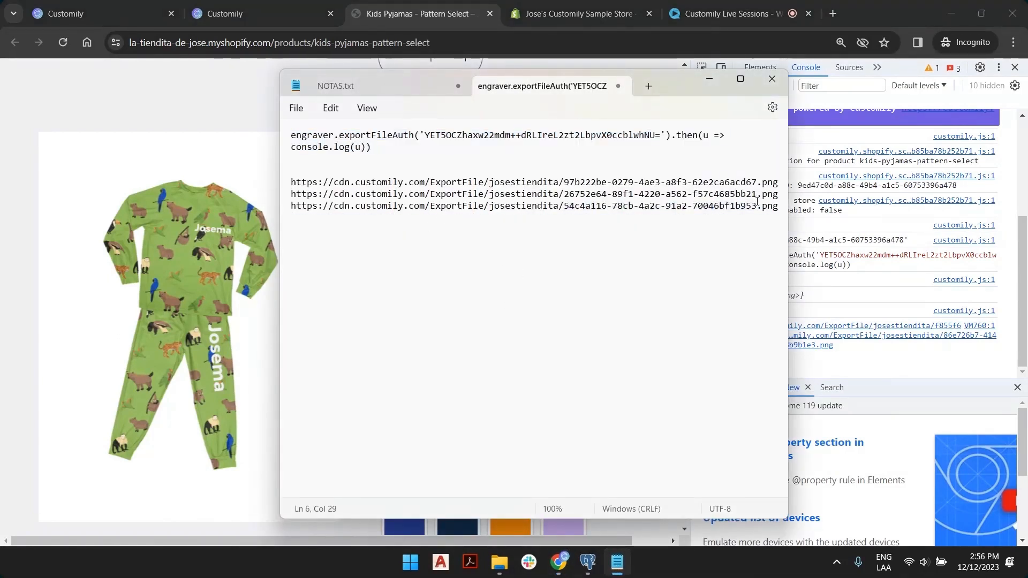
{"action": "left_click_drag", "start_coordinate": [780, 206], "coordinate": [289, 183]}
{"action": "key", "text": "ctrl+x"}
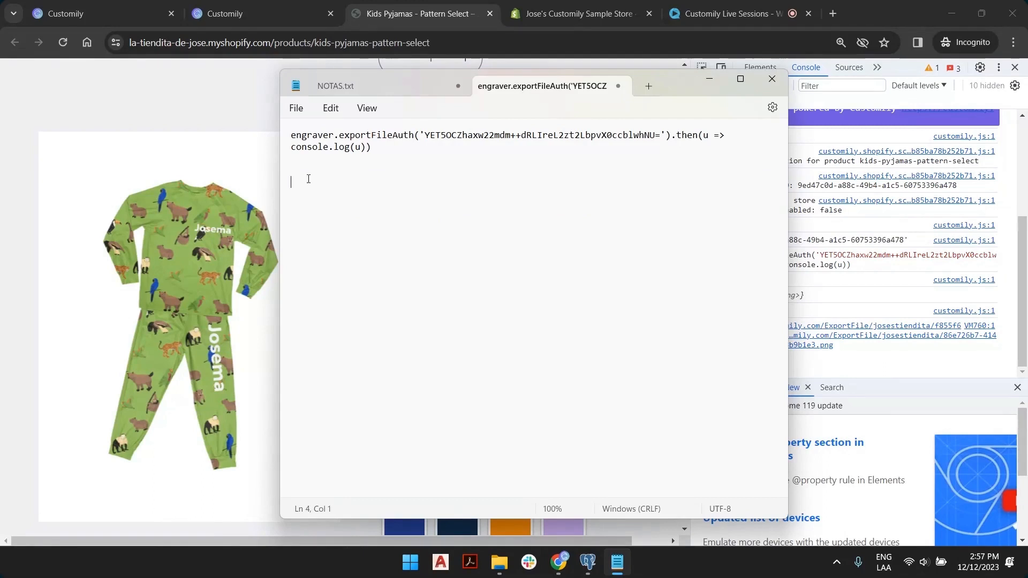
Paste the three new comma-joined URLs and put each one on its own line.
{"action": "right_click", "coordinate": [311, 181]}
{"action": "left_click", "coordinate": [395, 283]}
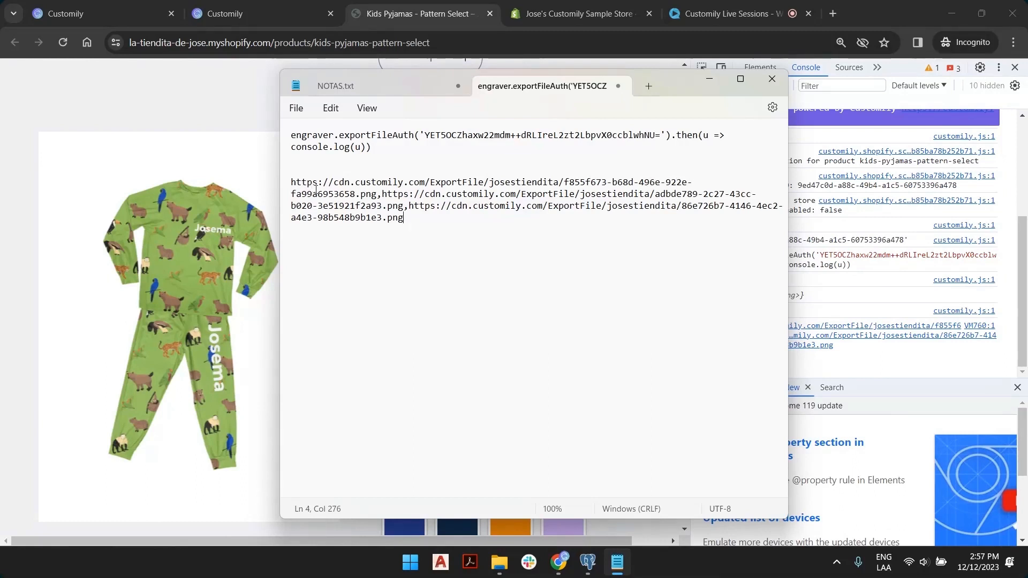
{"action": "left_click", "coordinate": [381, 194]}
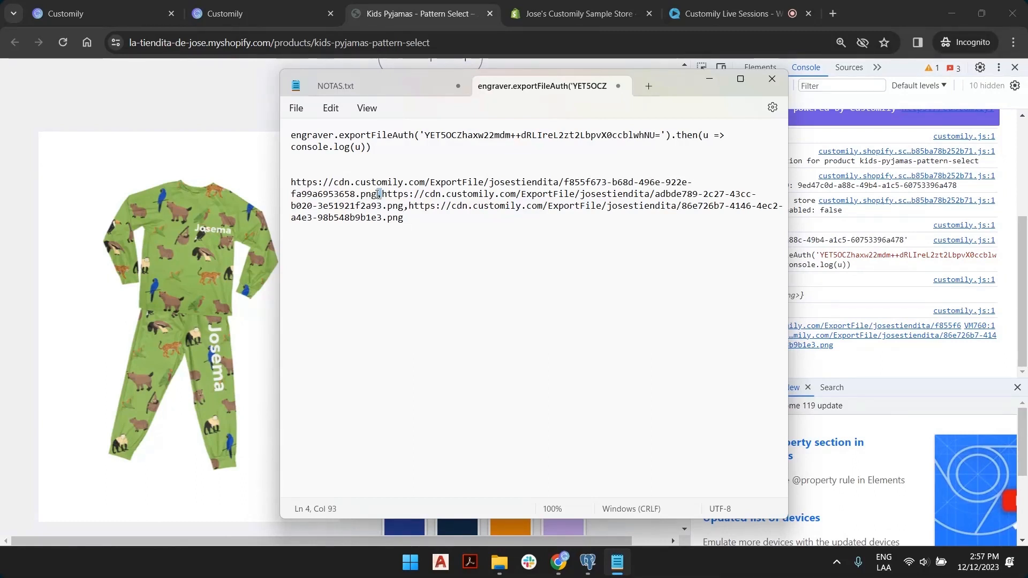
{"action": "key", "text": "Return"}
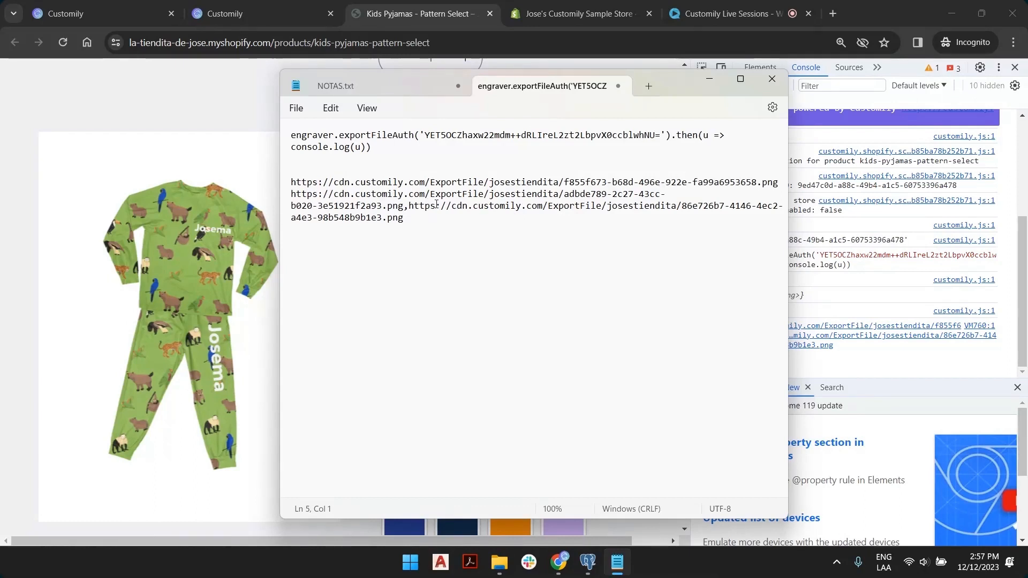
{"action": "left_click_drag", "start_coordinate": [409, 206], "coordinate": [403, 205]}
{"action": "key", "text": "Return"}
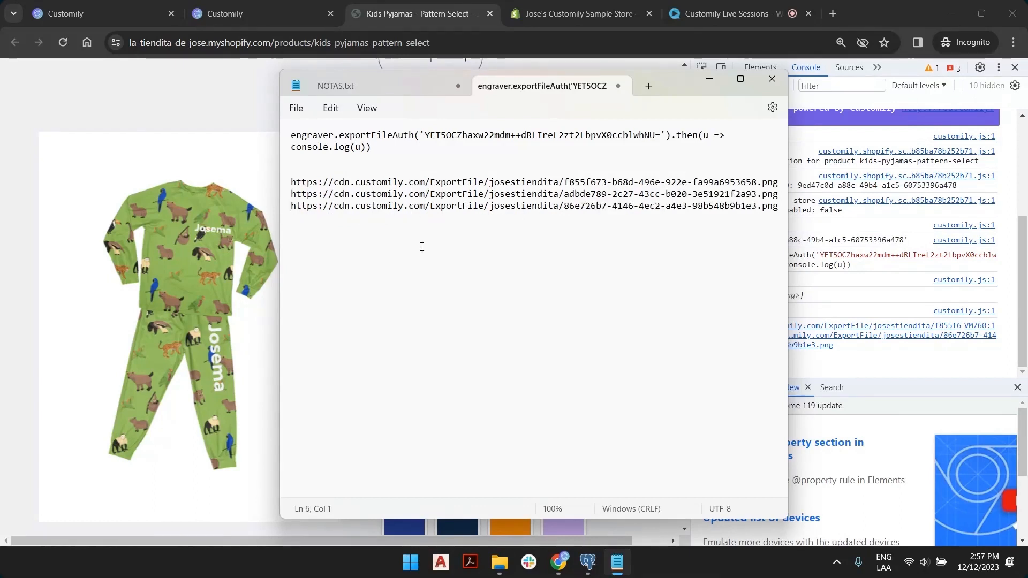
{"action": "left_click", "coordinate": [517, 206]}
{"action": "left_click", "coordinate": [769, 206]}
Copy the first new PNG URL line.
{"action": "triple_click", "coordinate": [485, 183]}
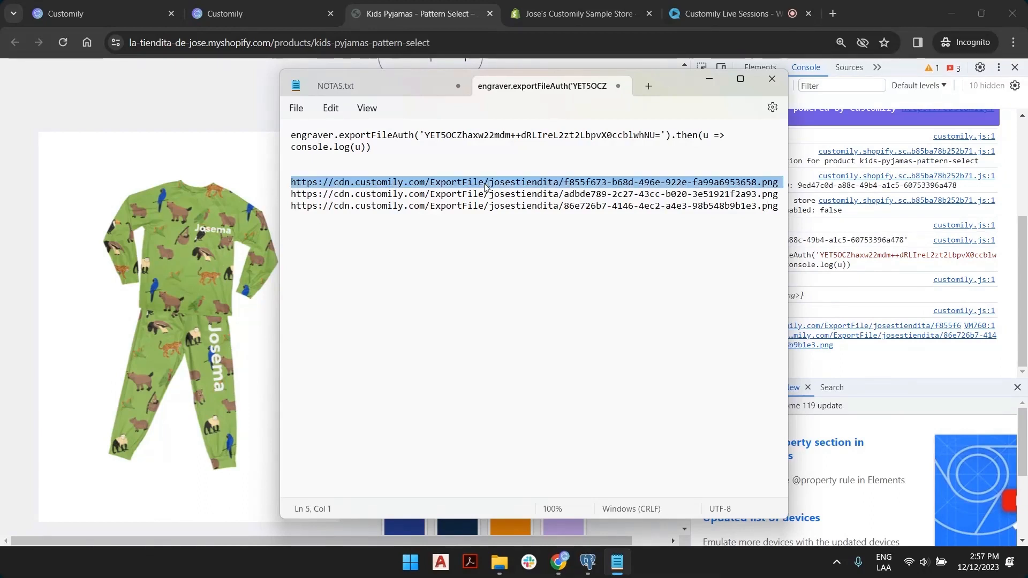
{"action": "right_click", "coordinate": [485, 184]}
{"action": "left_click", "coordinate": [525, 238]}
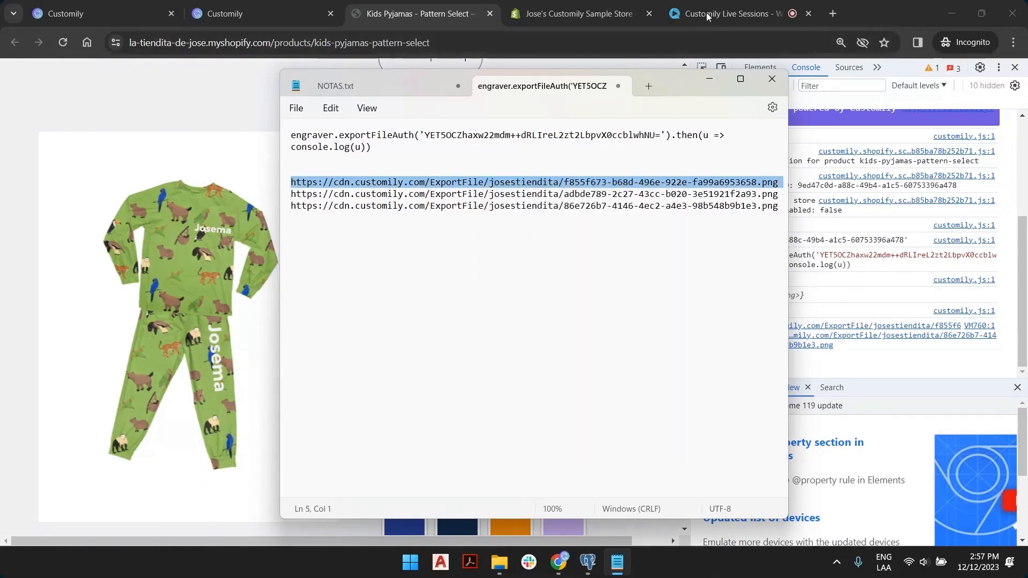
Load the first exported PNG, 'Josema' on the green animal pattern, in a new tab, then return to Kids Pyjamas.
{"action": "left_click", "coordinate": [831, 13]}
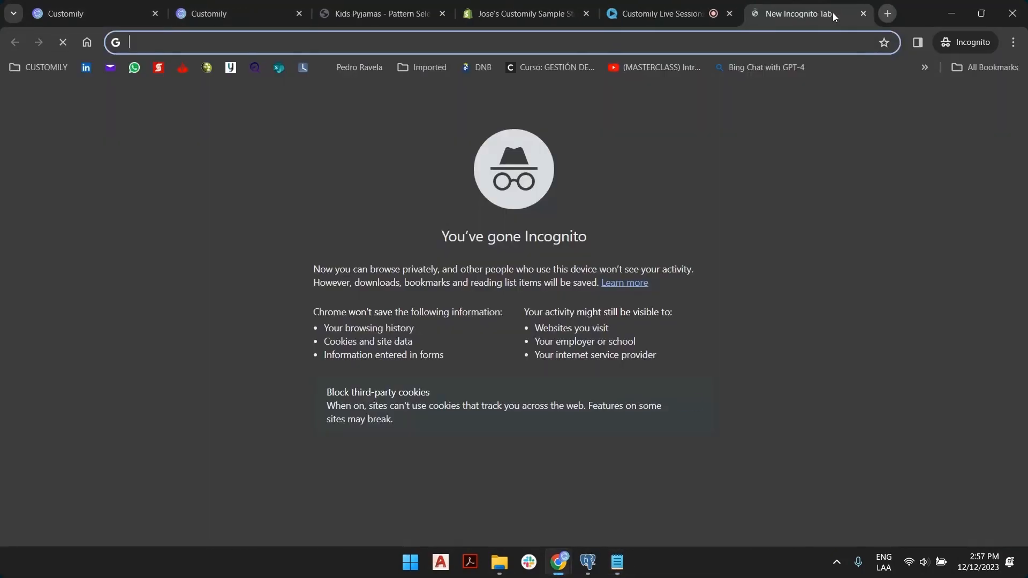
{"action": "right_click", "coordinate": [764, 47]}
{"action": "left_click", "coordinate": [573, 153]}
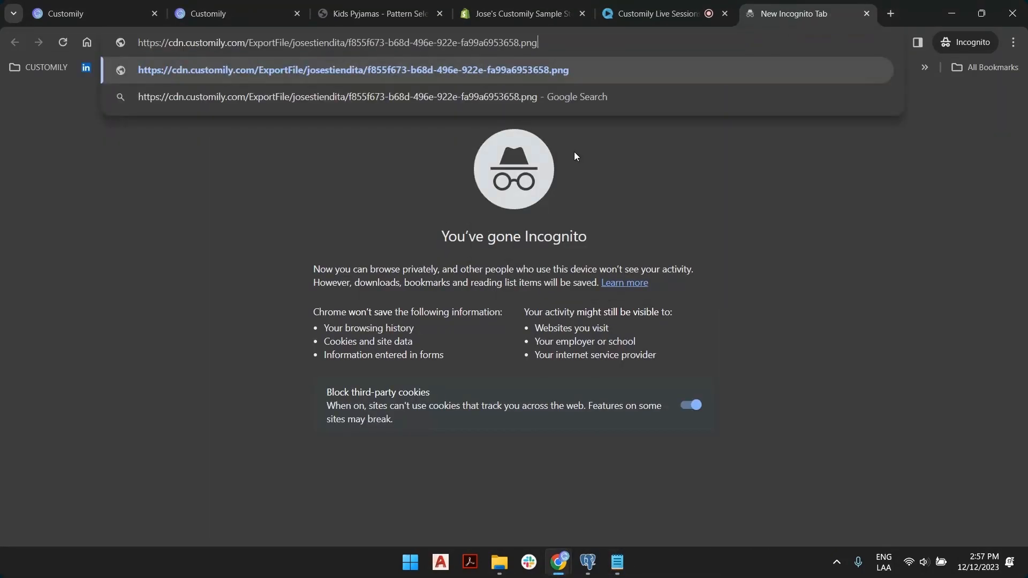
{"action": "key", "text": "Return"}
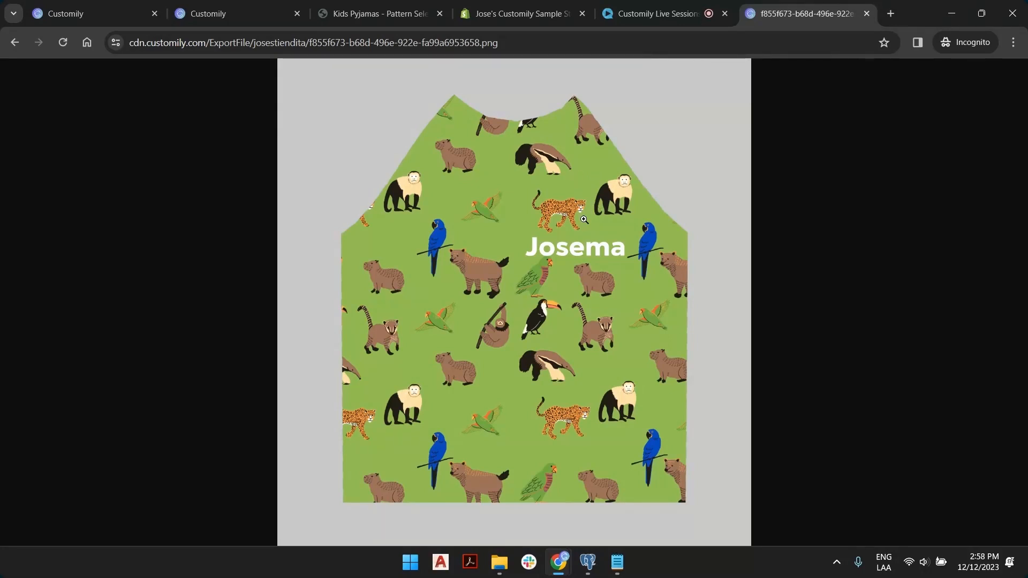
{"action": "left_click", "coordinate": [395, 7]}
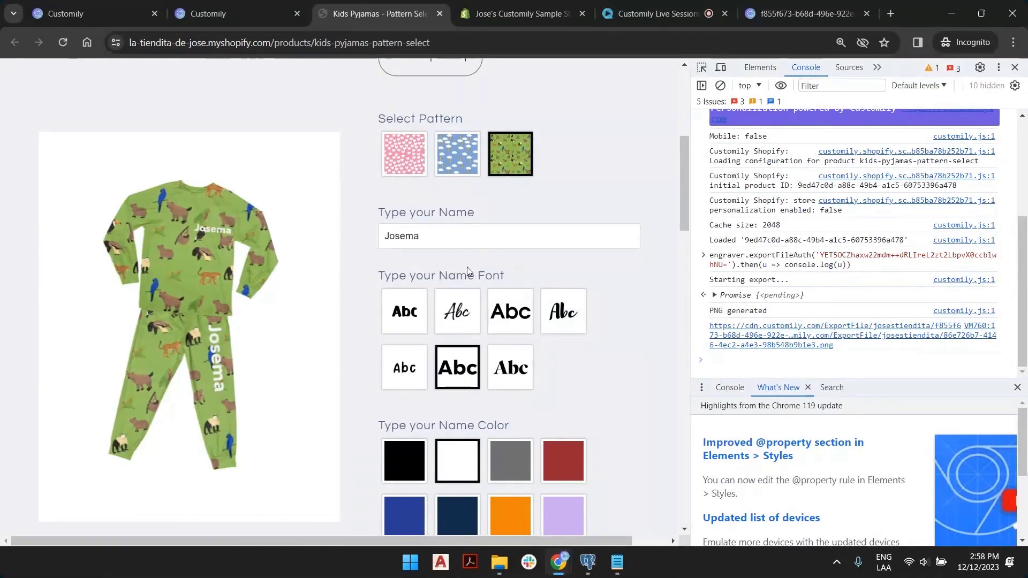
{"action": "scroll", "coordinate": [519, 212], "scroll_direction": "down", "scroll_amount": 6}
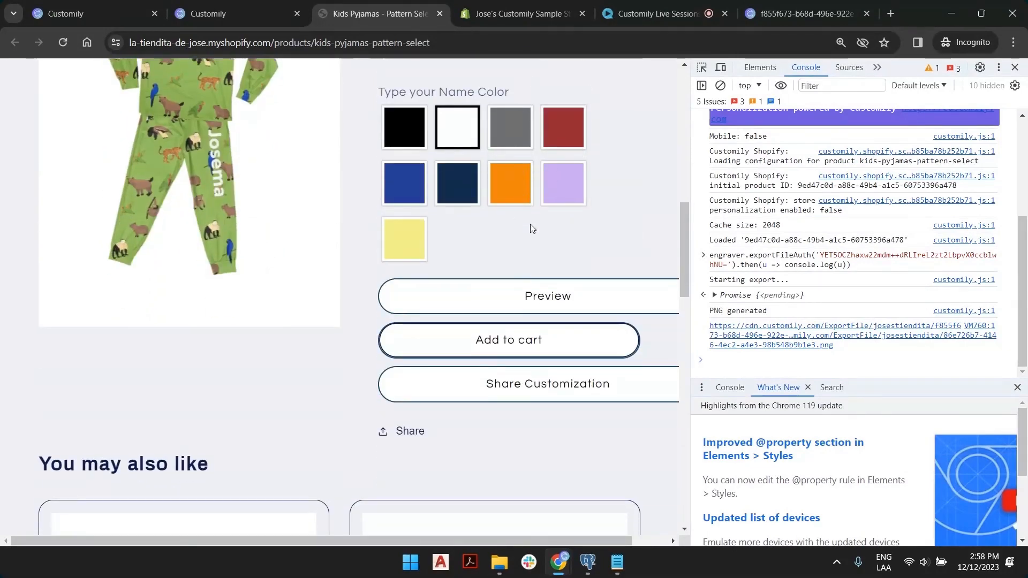
{"action": "scroll", "coordinate": [530, 230], "scroll_direction": "up", "scroll_amount": 4}
{"action": "scroll", "coordinate": [527, 232], "scroll_direction": "down", "scroll_amount": 3}
{"action": "scroll", "coordinate": [525, 228], "scroll_direction": "up", "scroll_amount": 5}
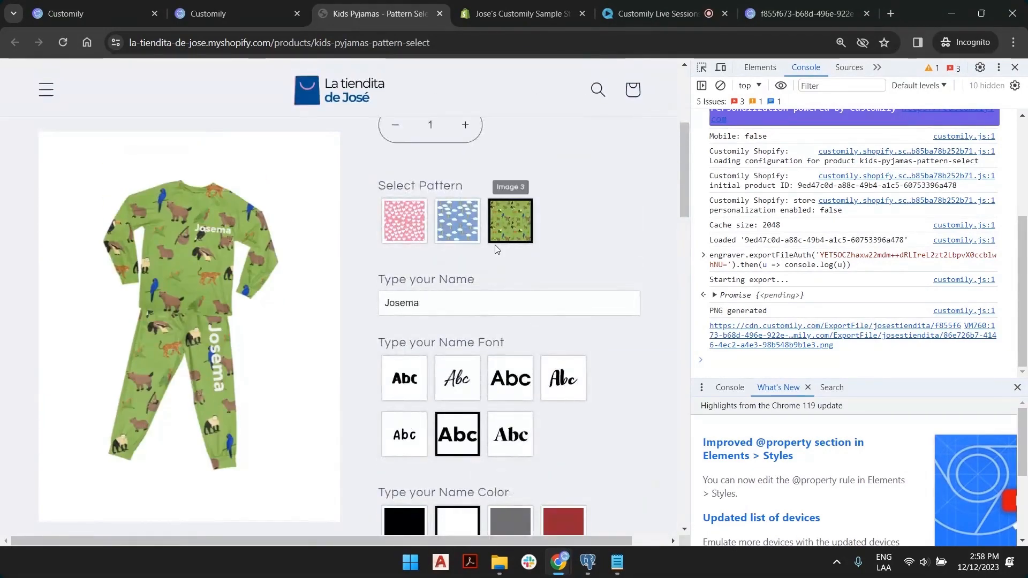
{"action": "scroll", "coordinate": [482, 241], "scroll_direction": "up", "scroll_amount": 2}
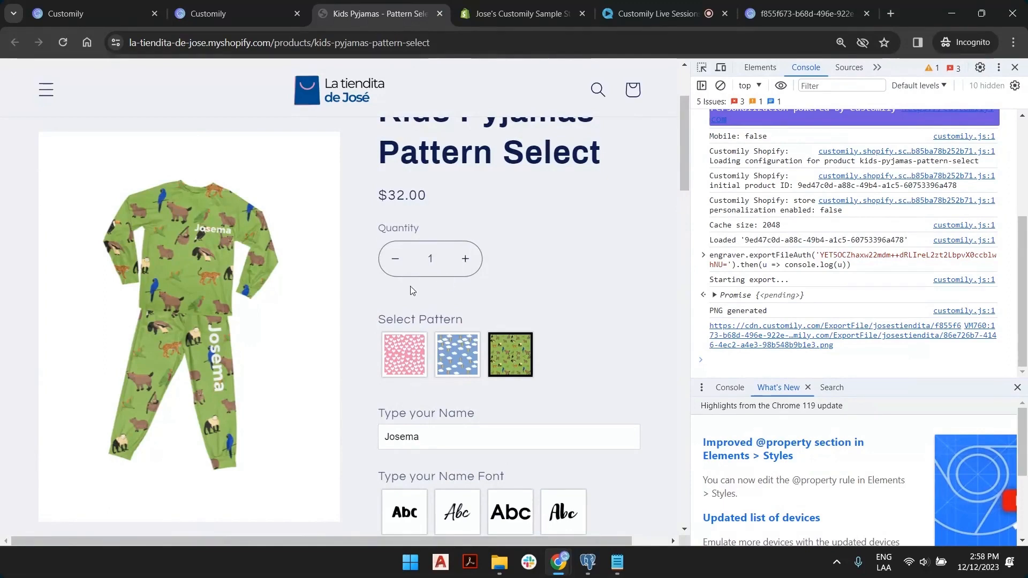
{"action": "scroll", "coordinate": [420, 292], "scroll_direction": "down", "scroll_amount": 3}
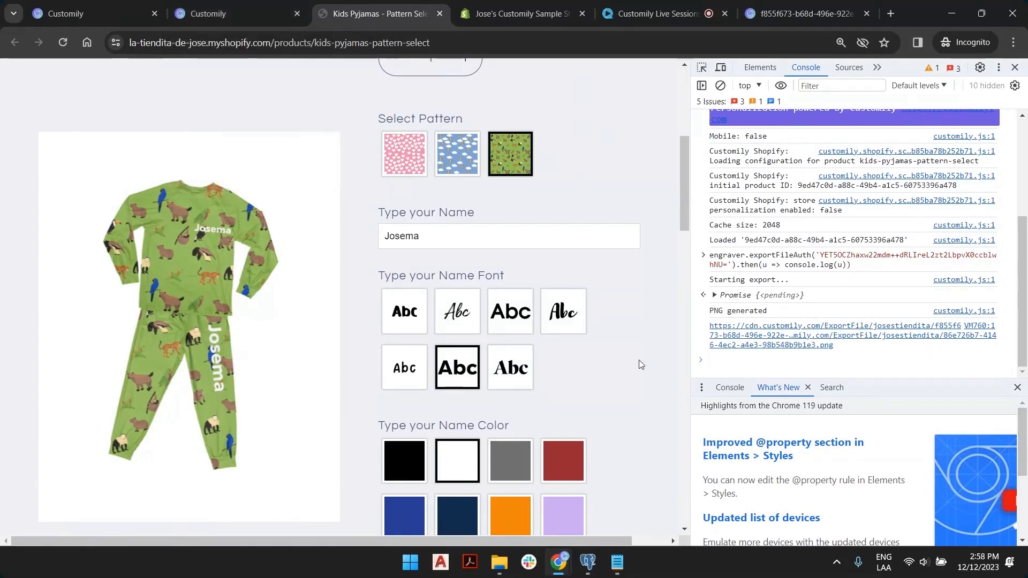
{"action": "left_click", "coordinate": [617, 562]}
Open the second export URL, the sleeve print, in a new incognito tab.
{"action": "left_click", "coordinate": [516, 195]}
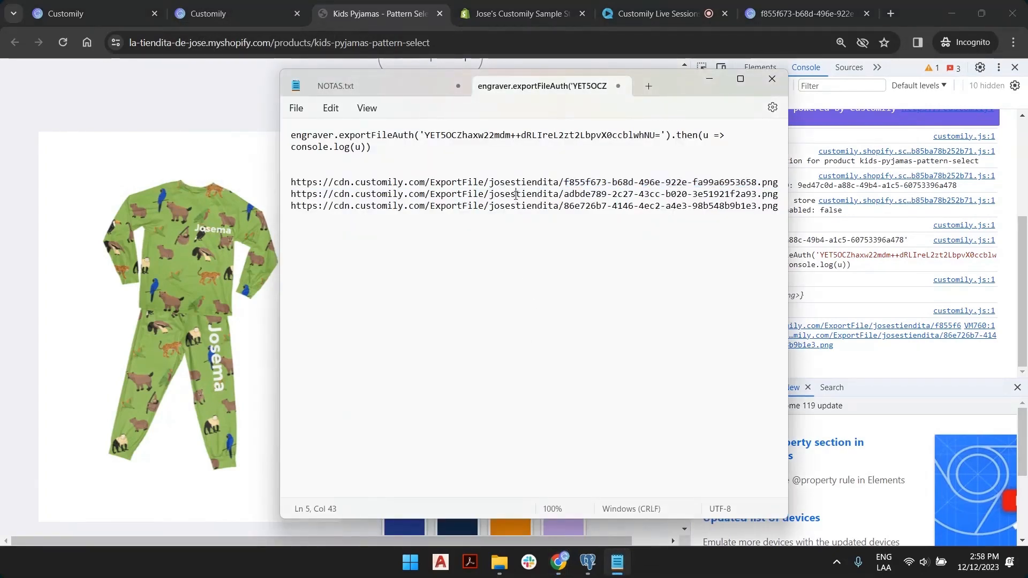
{"action": "triple_click", "coordinate": [516, 195]}
{"action": "left_click", "coordinate": [891, 14]}
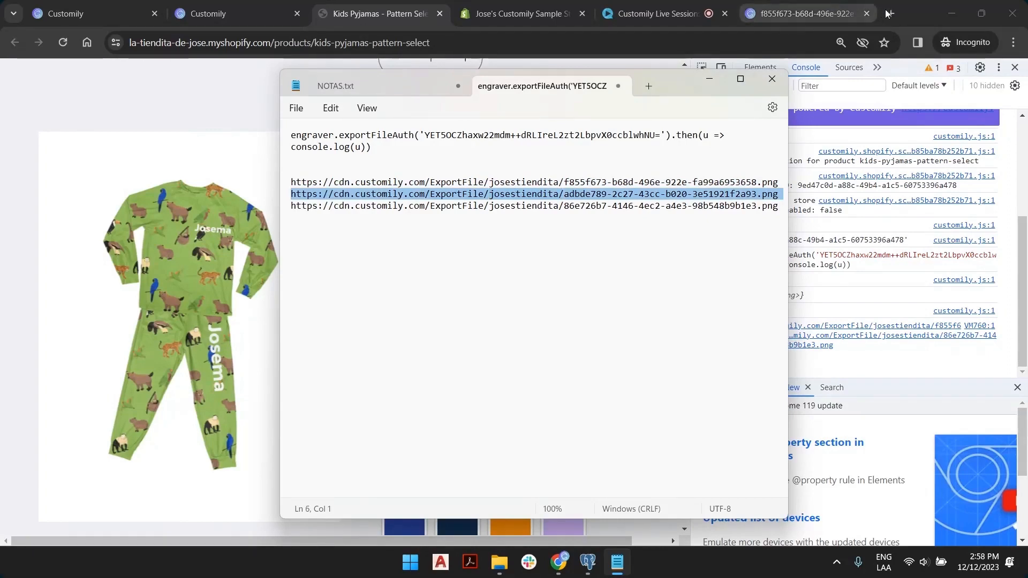
{"action": "key", "text": "ctrl+v"}
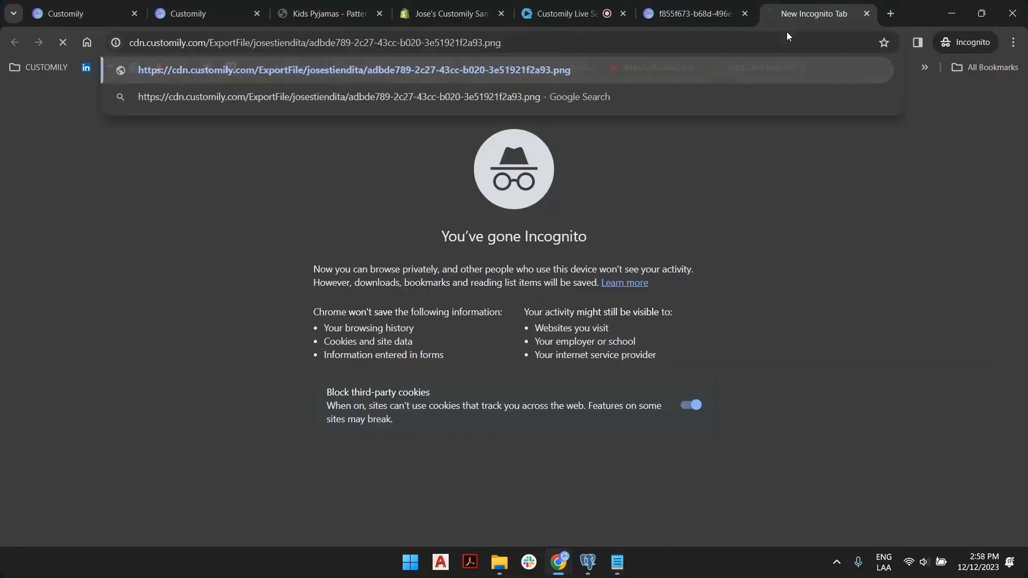
{"action": "key", "text": "Return"}
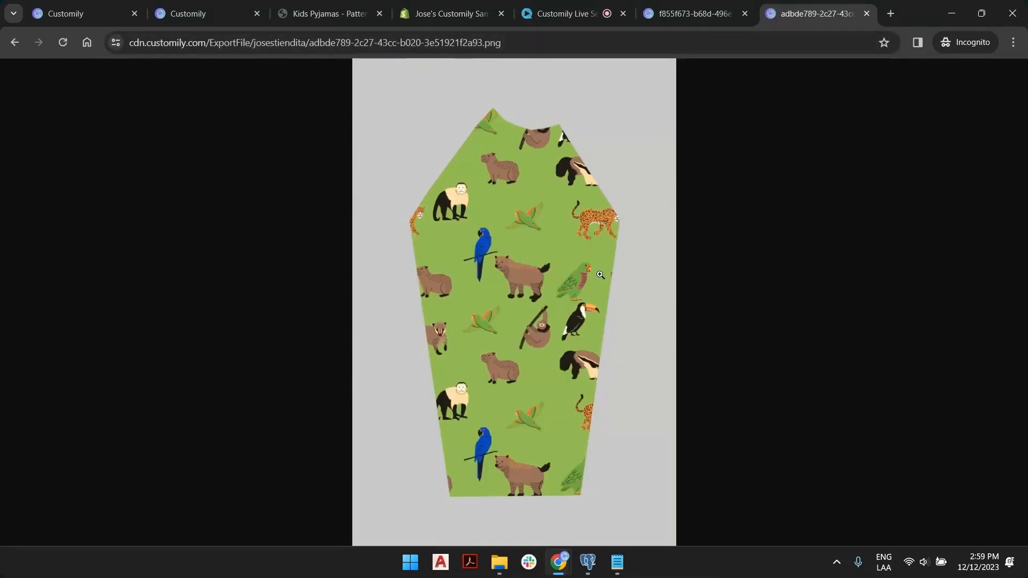
Open the third export URL in another incognito tab and zoom in to inspect the Josema leg print.
{"action": "key", "text": "alt+Tab"}
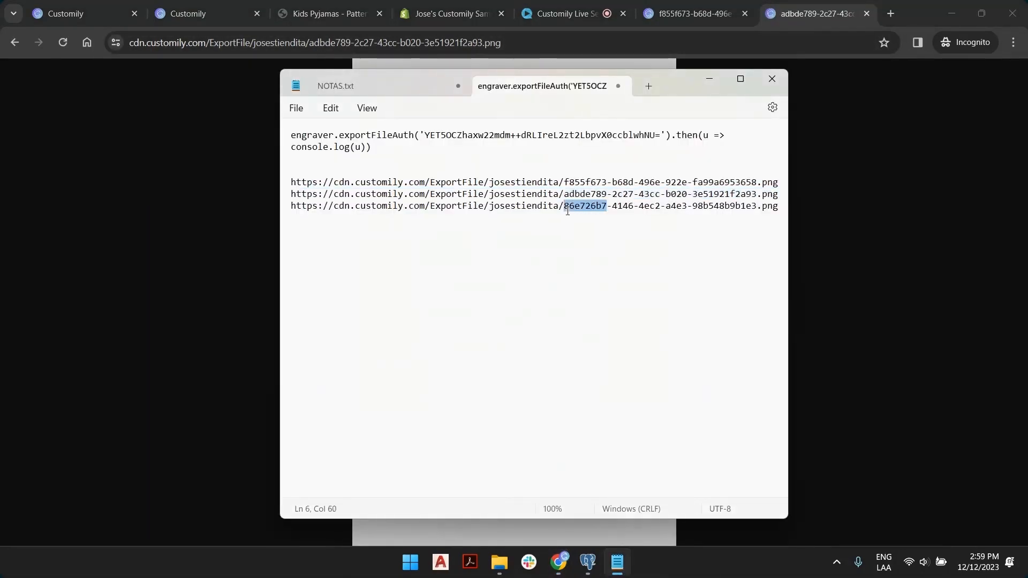
{"action": "triple_click", "coordinate": [568, 205]}
{"action": "key", "text": "alt+Tab"}
{"action": "left_click", "coordinate": [891, 13]}
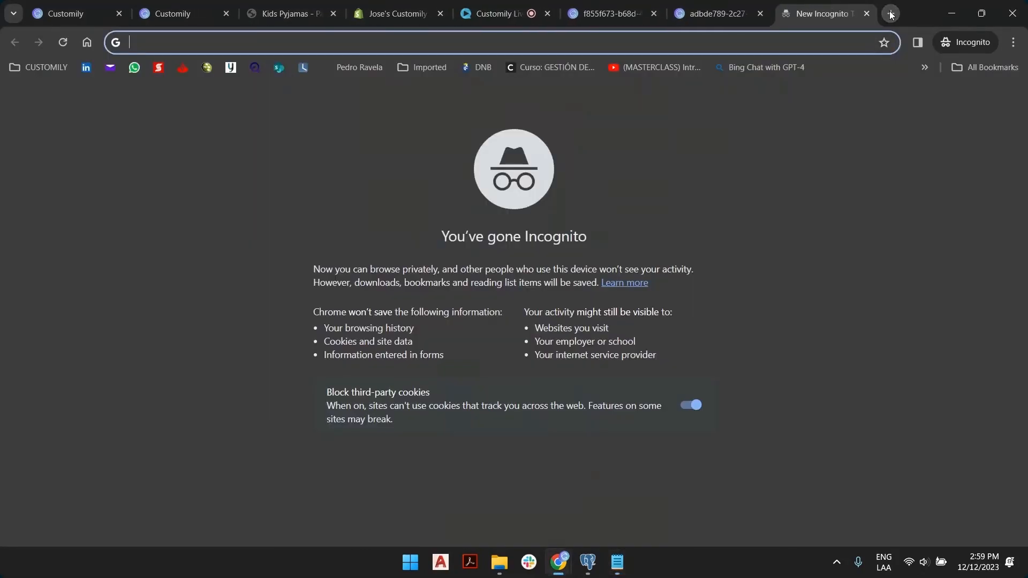
{"action": "key", "text": "ctrl+v"}
{"action": "key", "text": "Return"}
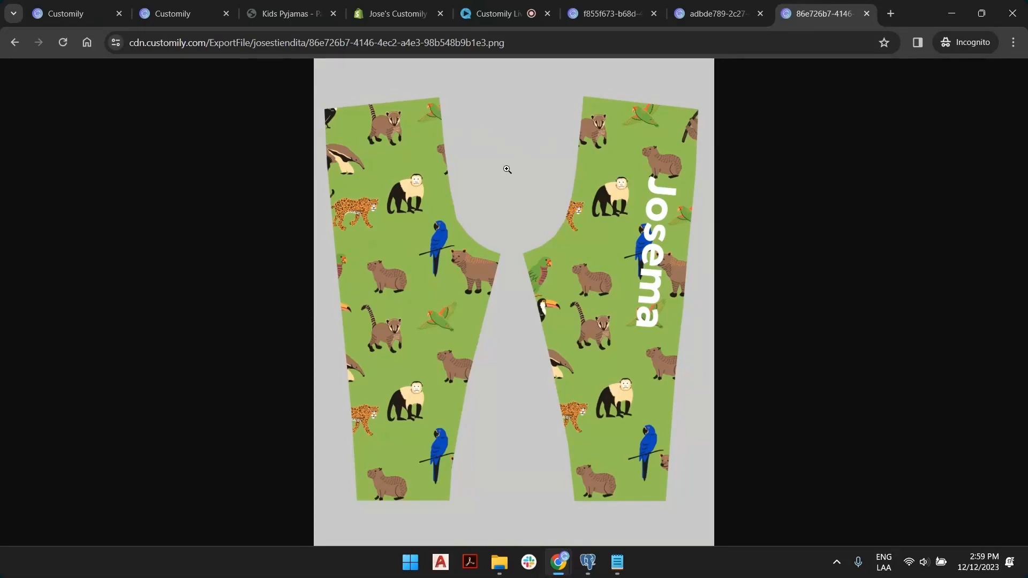
{"action": "left_click", "coordinate": [647, 179]}
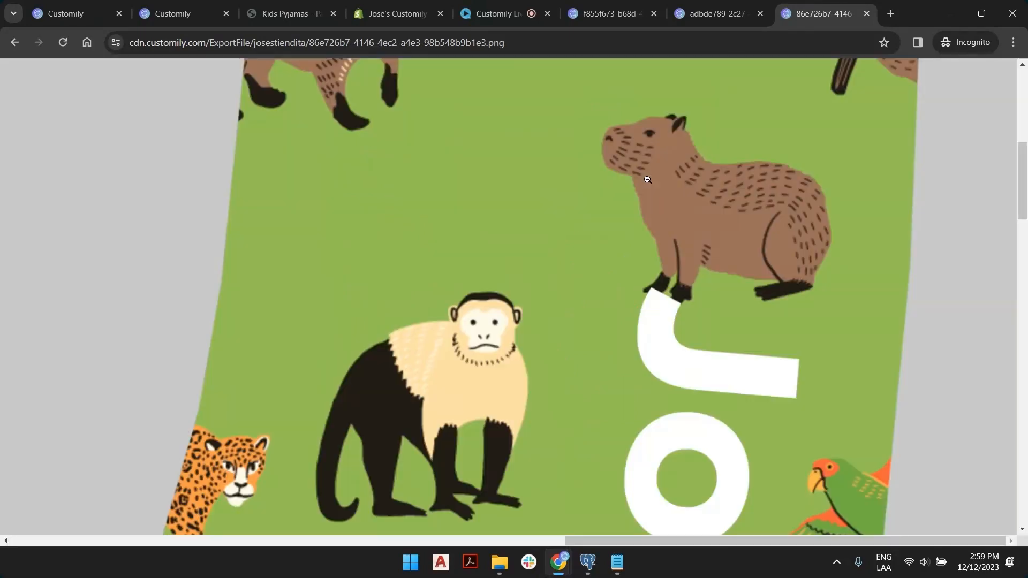
{"action": "scroll", "coordinate": [647, 180], "scroll_direction": "down", "scroll_amount": 20}
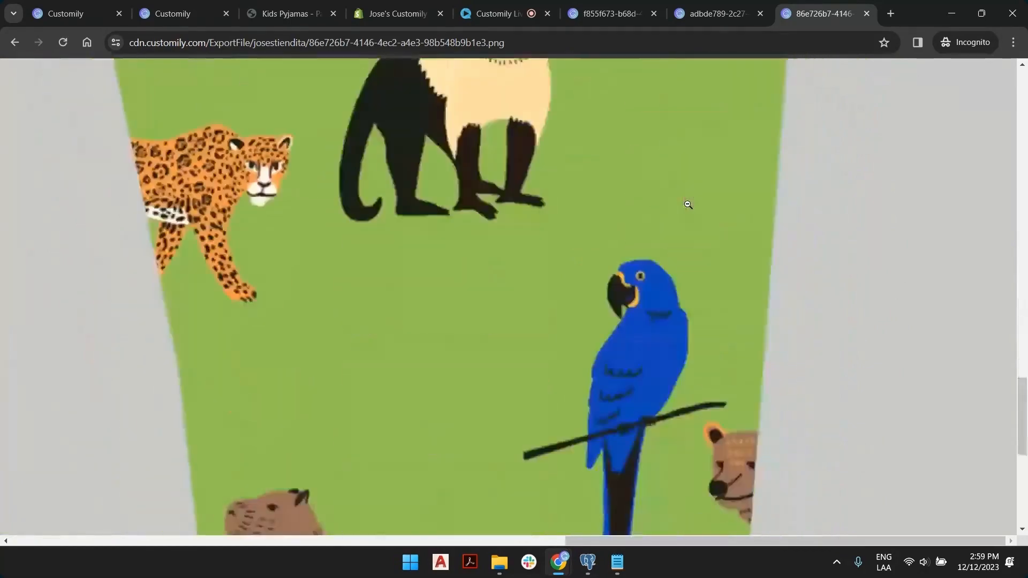
{"action": "scroll", "coordinate": [688, 205], "scroll_direction": "down", "scroll_amount": 8}
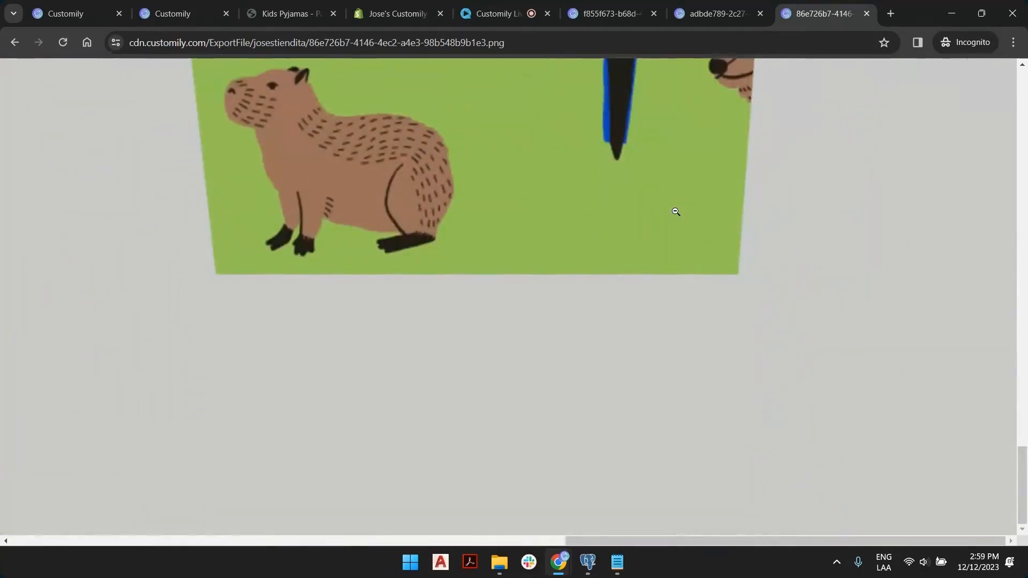
{"action": "left_click", "coordinate": [676, 212]}
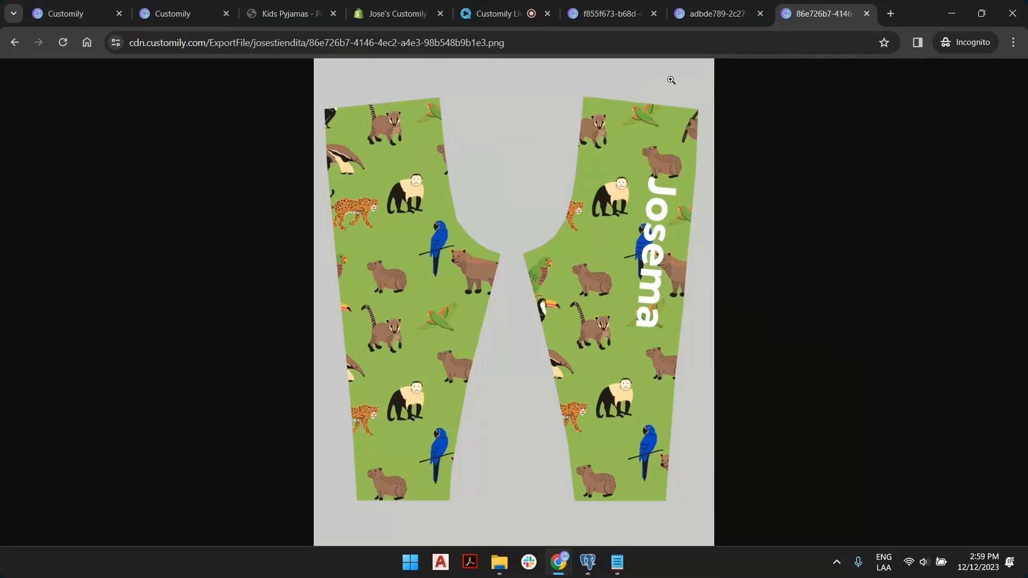
Return to the Kids Pyjamas product page and close the developer tools panel.
{"action": "key", "text": "ctrl+Page_Up"}
{"action": "key", "text": "ctrl+Page_Up"}
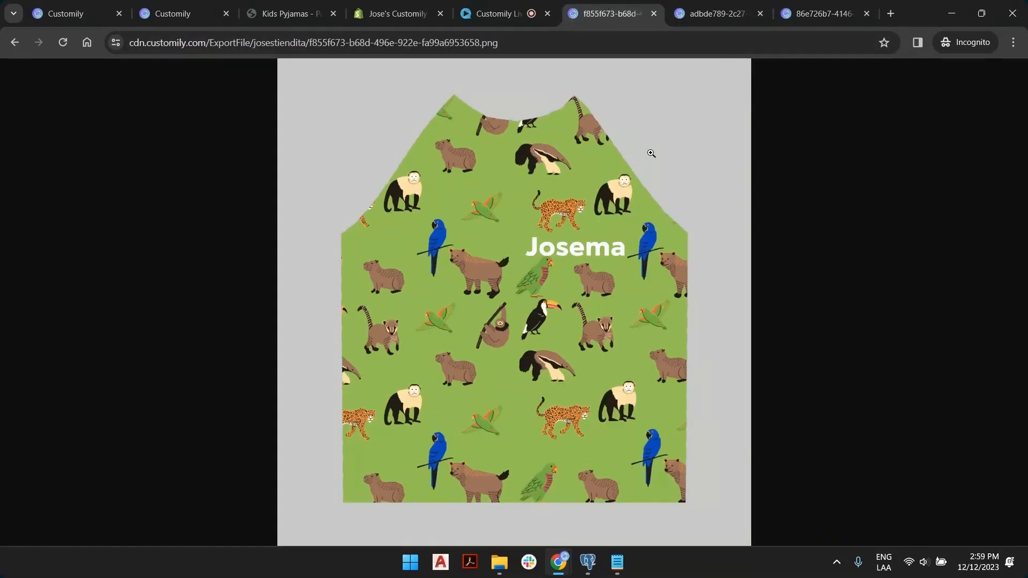
{"action": "left_click", "coordinate": [289, 13]}
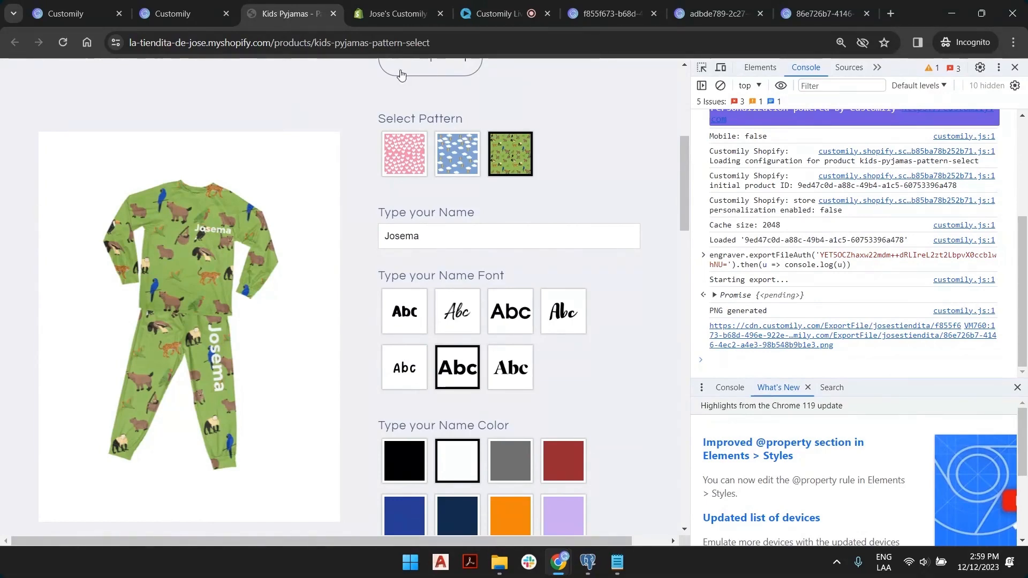
{"action": "left_click", "coordinate": [1015, 68]}
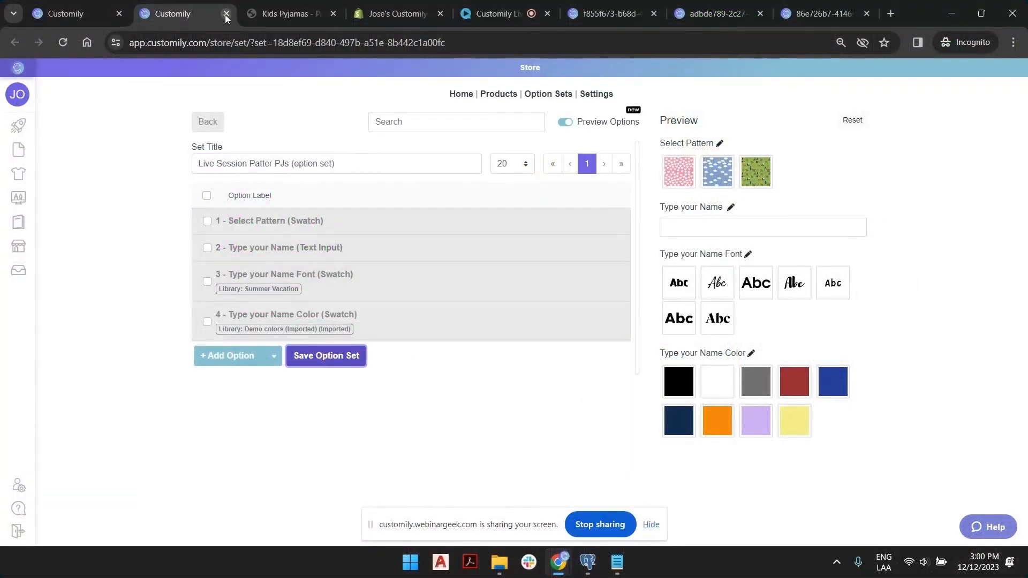
Close the extra tab and open the Live Session Patter PJs template in the editor from the product page.
{"action": "left_click", "coordinate": [226, 14]}
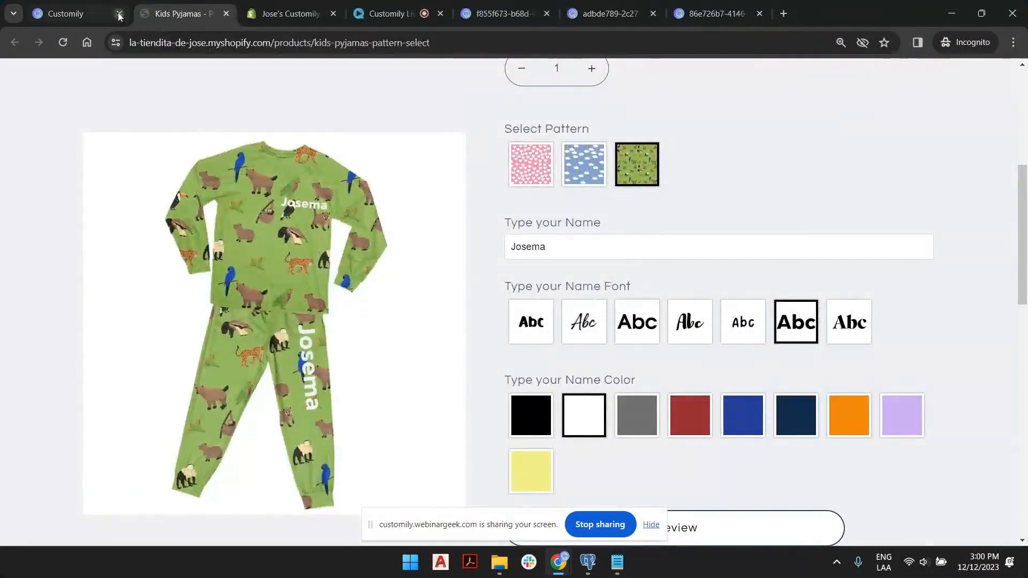
{"action": "left_click", "coordinate": [87, 8]}
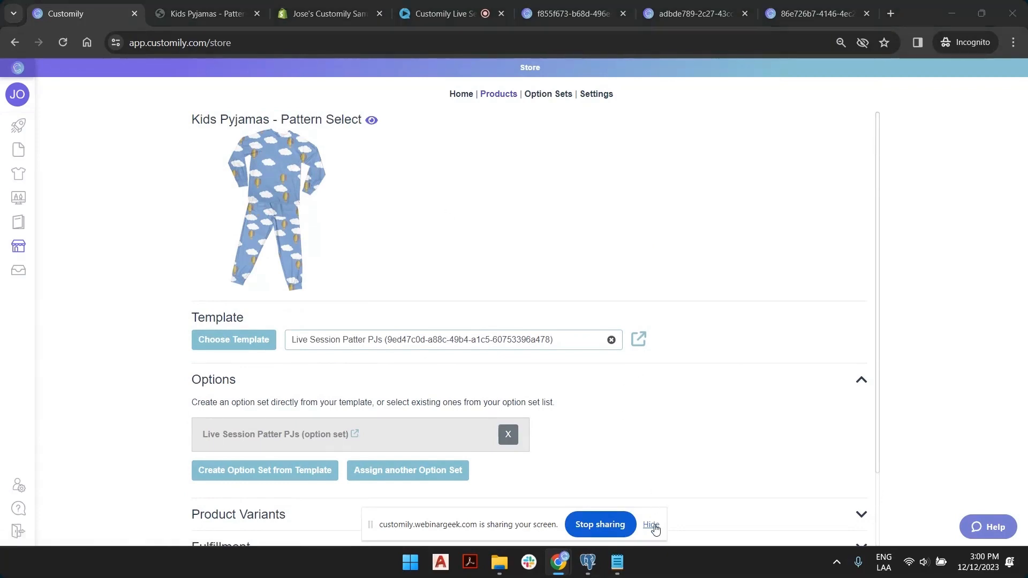
{"action": "left_click", "coordinate": [651, 525]}
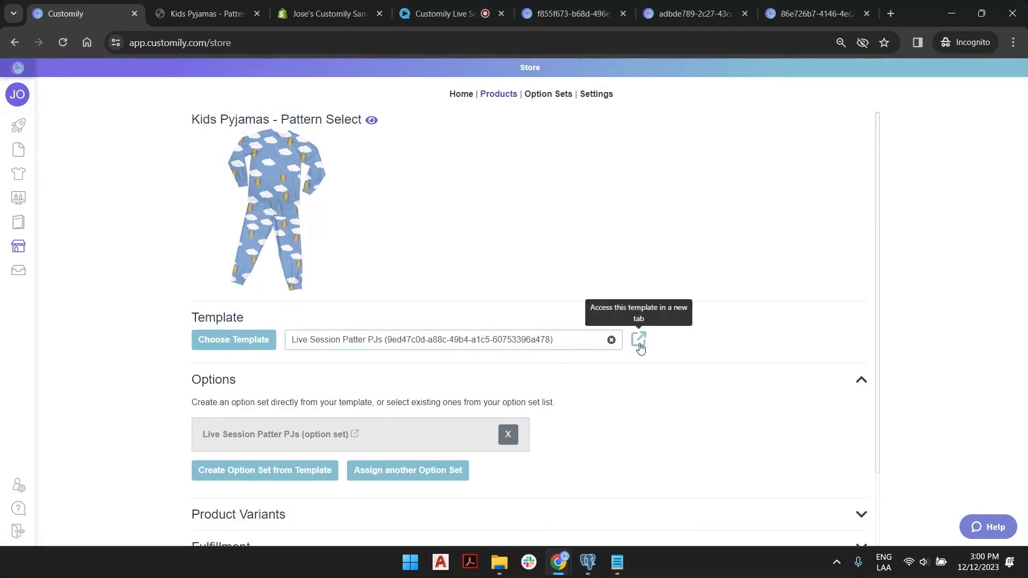
{"action": "left_click", "coordinate": [639, 341]}
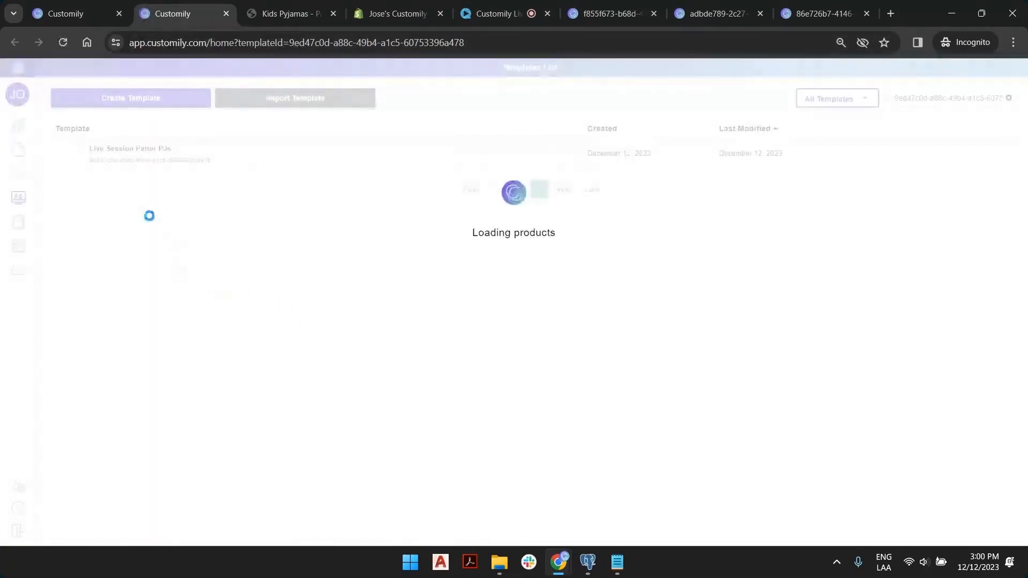
{"action": "left_click", "coordinate": [379, 174]}
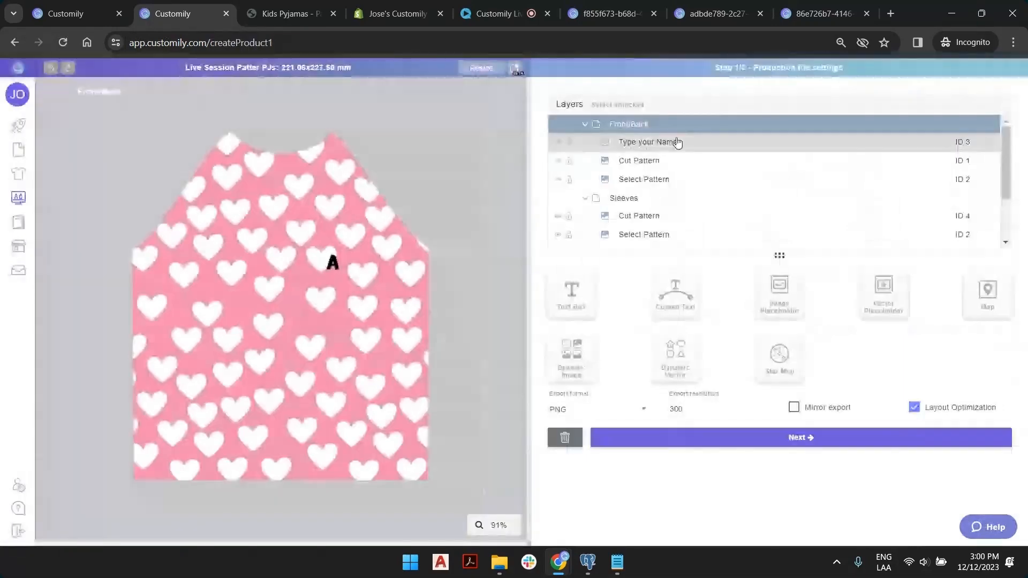
Select the legs' name text, edit its element ID, and move on to preview settings.
{"action": "left_click", "coordinate": [967, 146]}
{"action": "scroll", "coordinate": [967, 150], "scroll_direction": "down", "scroll_amount": 2}
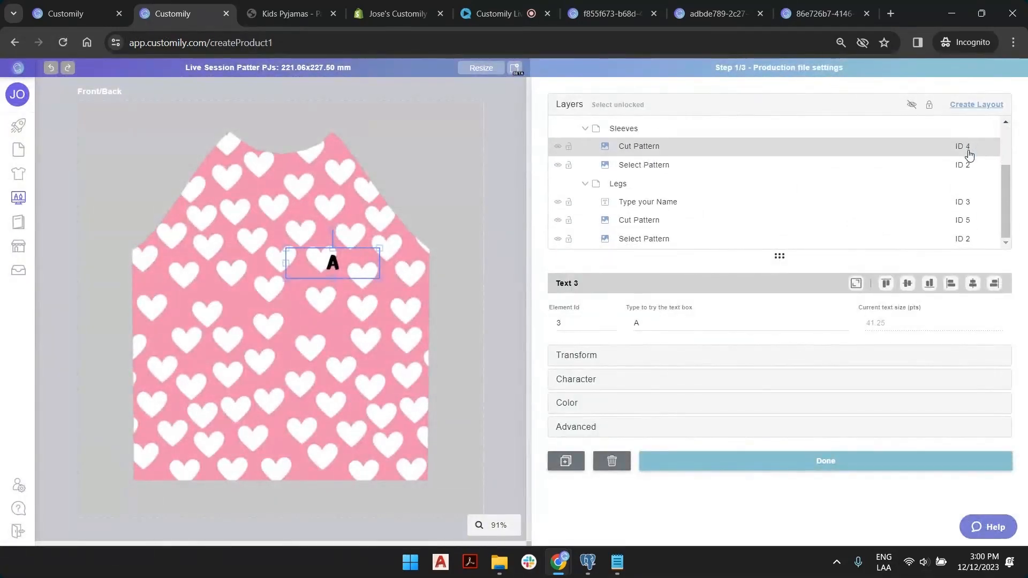
{"action": "left_click", "coordinate": [792, 211]}
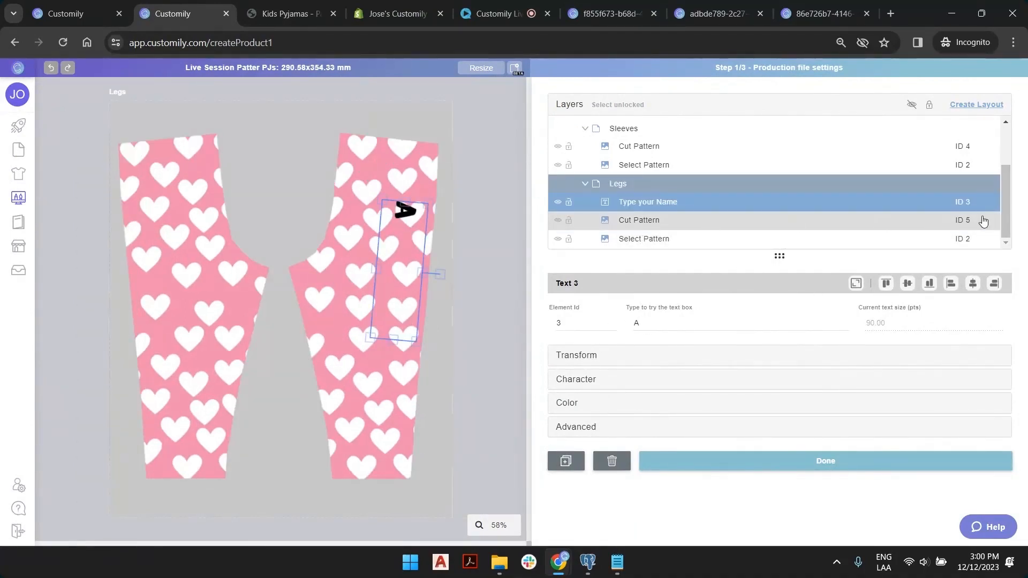
{"action": "left_click", "coordinate": [611, 322]}
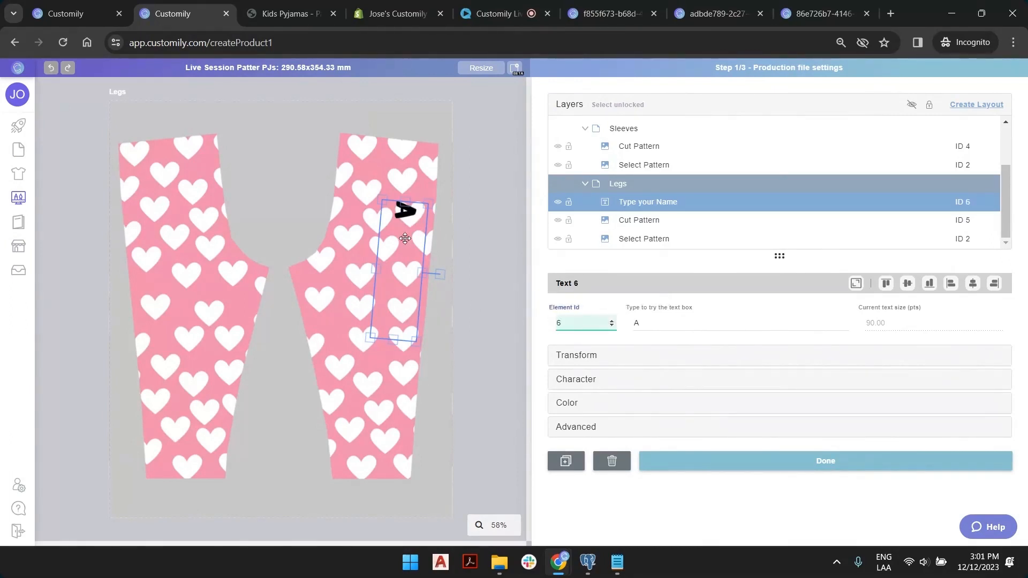
{"action": "scroll", "coordinate": [980, 205], "scroll_direction": "up", "scroll_amount": 2}
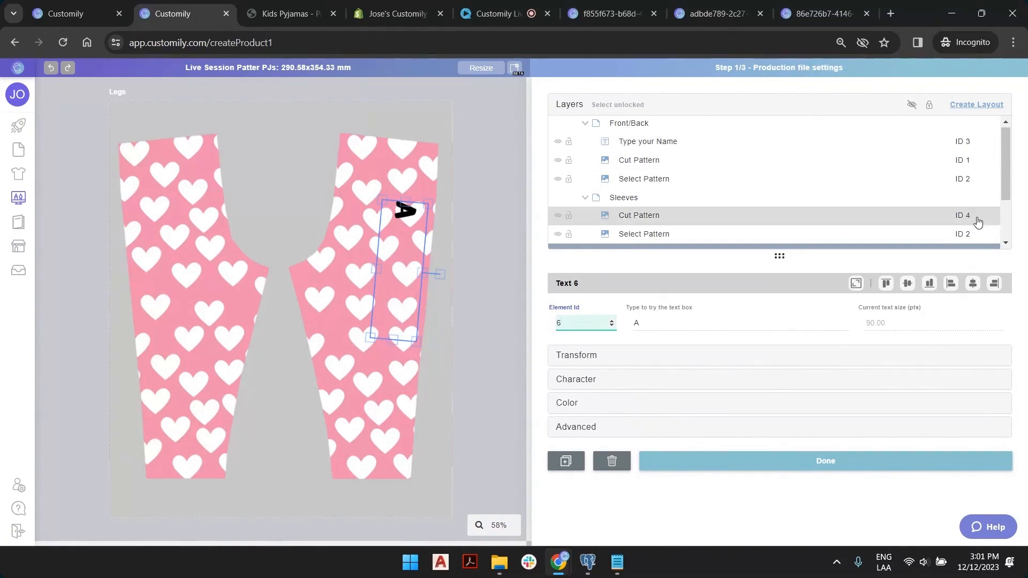
{"action": "scroll", "coordinate": [976, 225], "scroll_direction": "down", "scroll_amount": 2}
{"action": "left_click", "coordinate": [842, 464]}
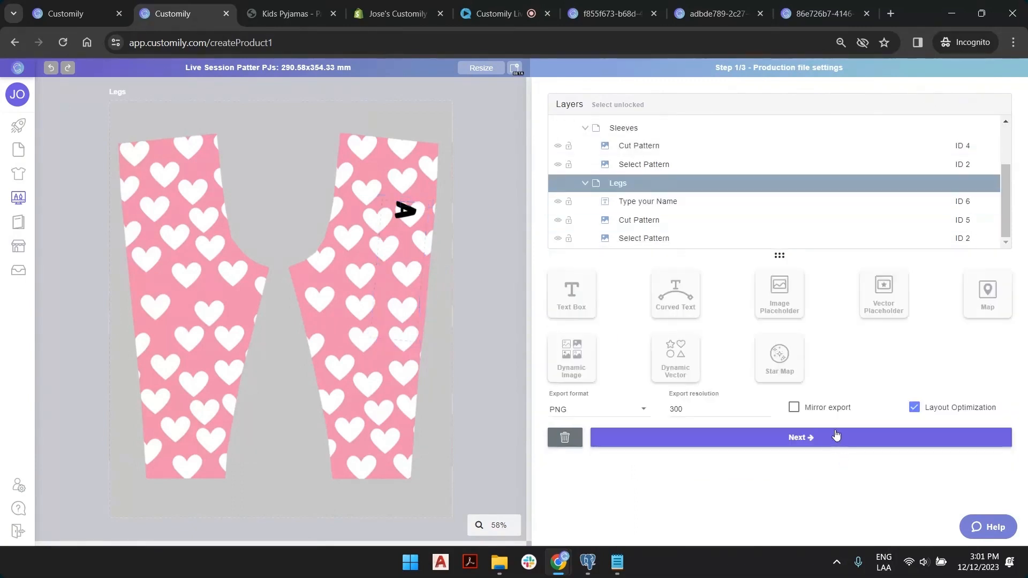
{"action": "left_click", "coordinate": [679, 437]}
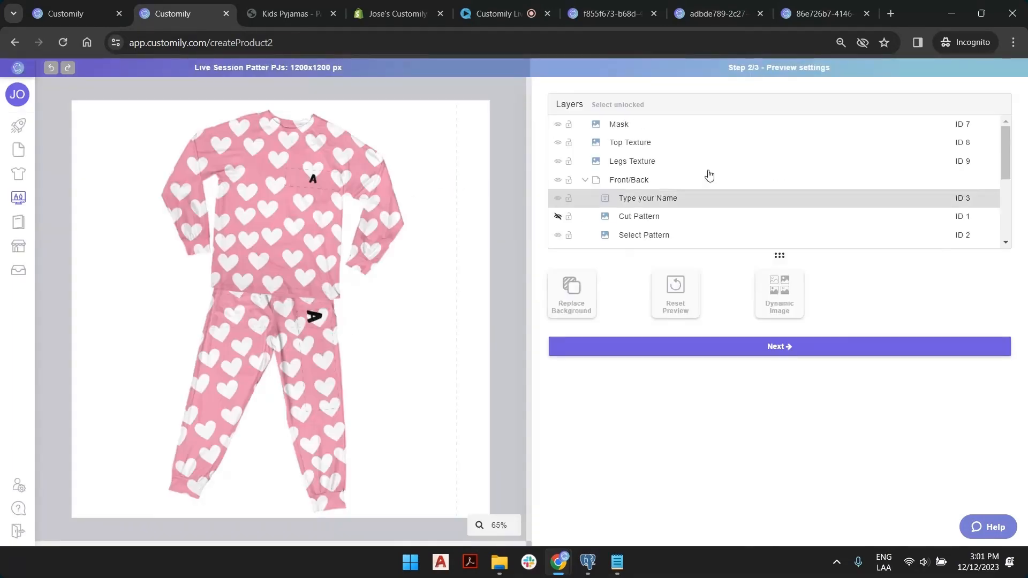
{"action": "scroll", "coordinate": [775, 198], "scroll_direction": "down", "scroll_amount": 4}
{"action": "scroll", "coordinate": [775, 198], "scroll_direction": "up", "scroll_amount": 4}
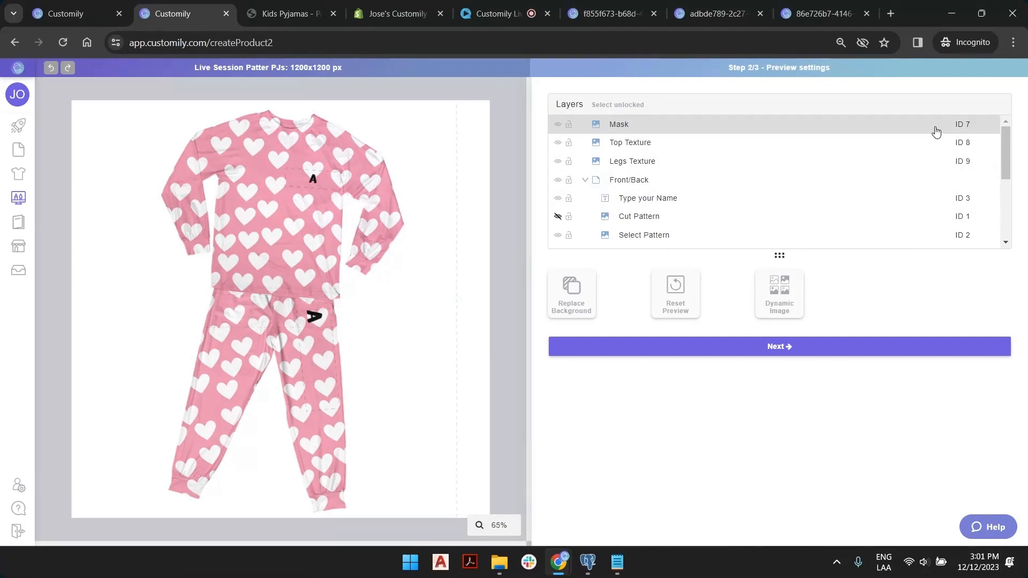
{"action": "scroll", "coordinate": [923, 171], "scroll_direction": "down", "scroll_amount": 5}
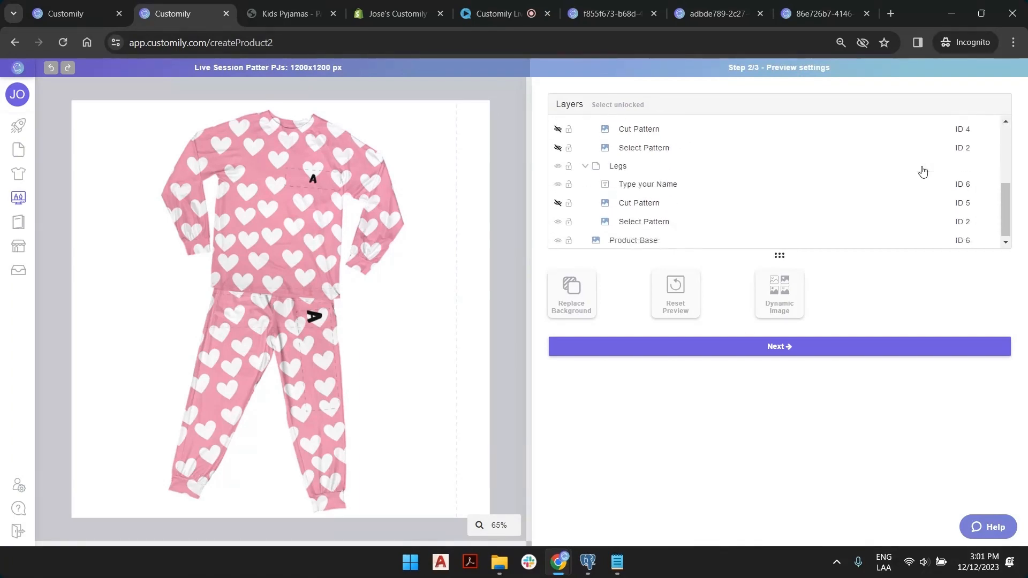
Go back, set the leg name text's Element Id to 10, and advance to preview settings.
{"action": "left_click", "coordinate": [14, 42]}
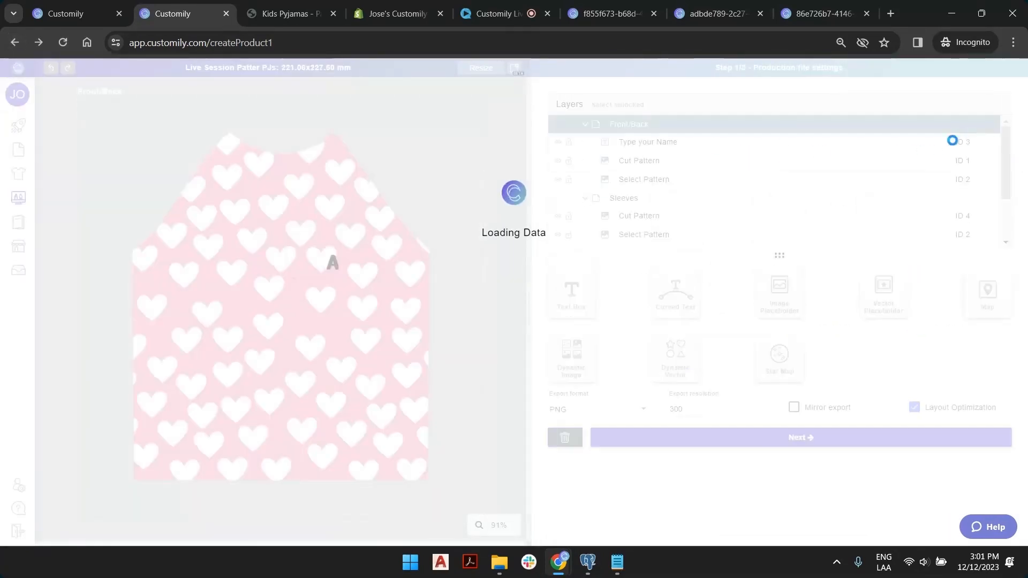
{"action": "scroll", "coordinate": [970, 198], "scroll_direction": "down", "scroll_amount": 1}
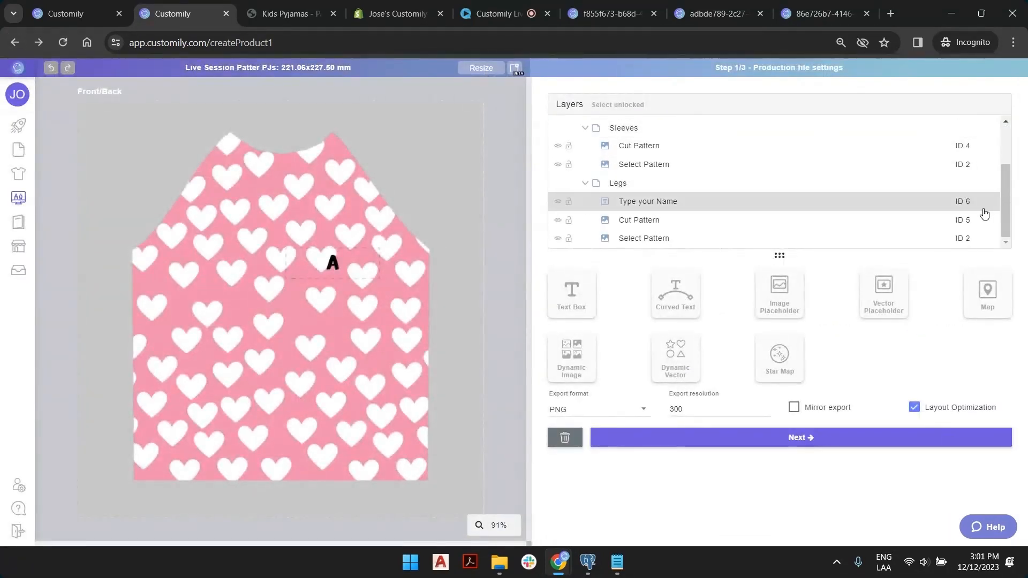
{"action": "left_click", "coordinate": [975, 202]}
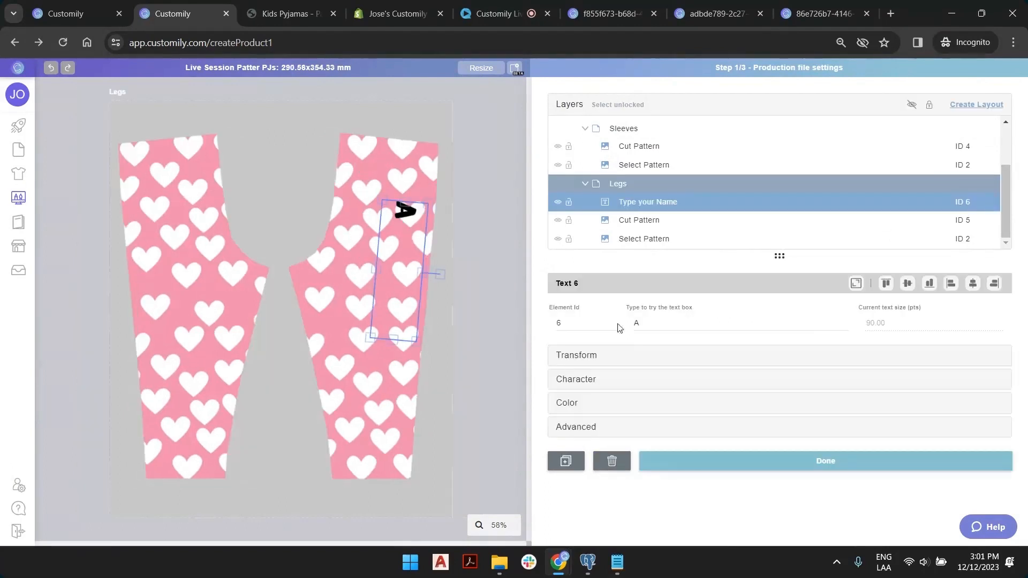
{"action": "double_click", "coordinate": [583, 321]}
{"action": "type", "text": "10"}
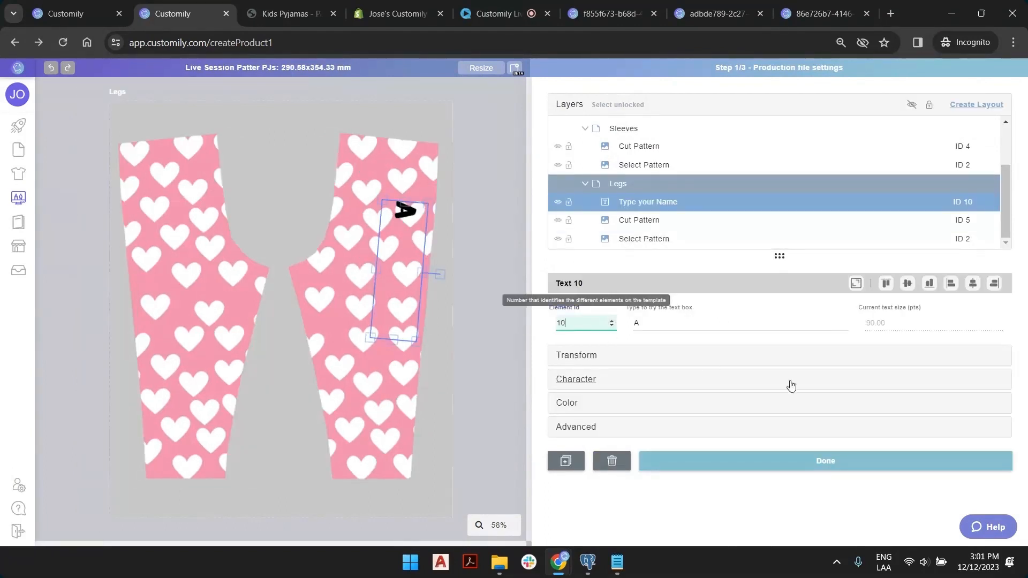
{"action": "left_click", "coordinate": [835, 469]}
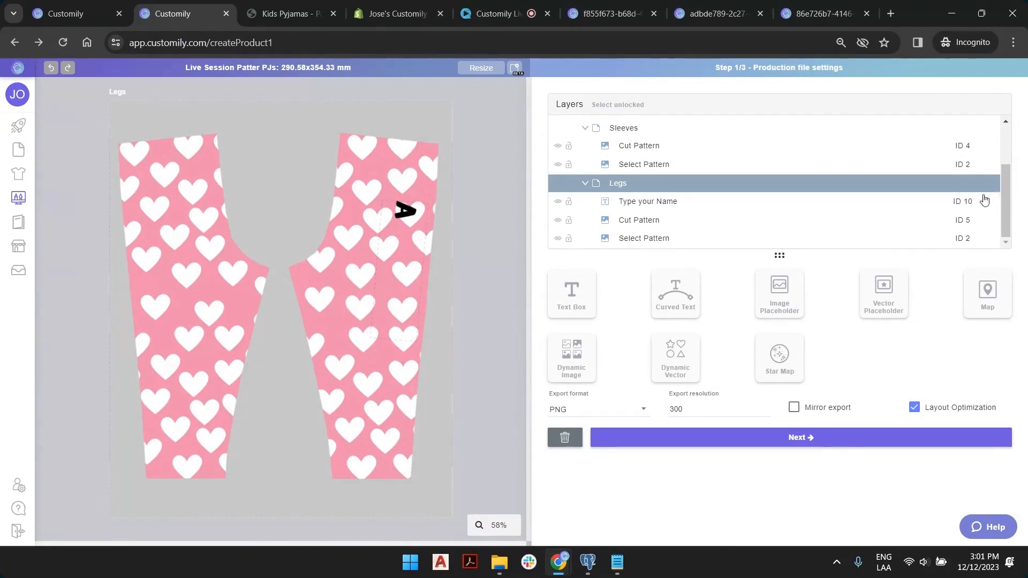
{"action": "left_click", "coordinate": [825, 443]}
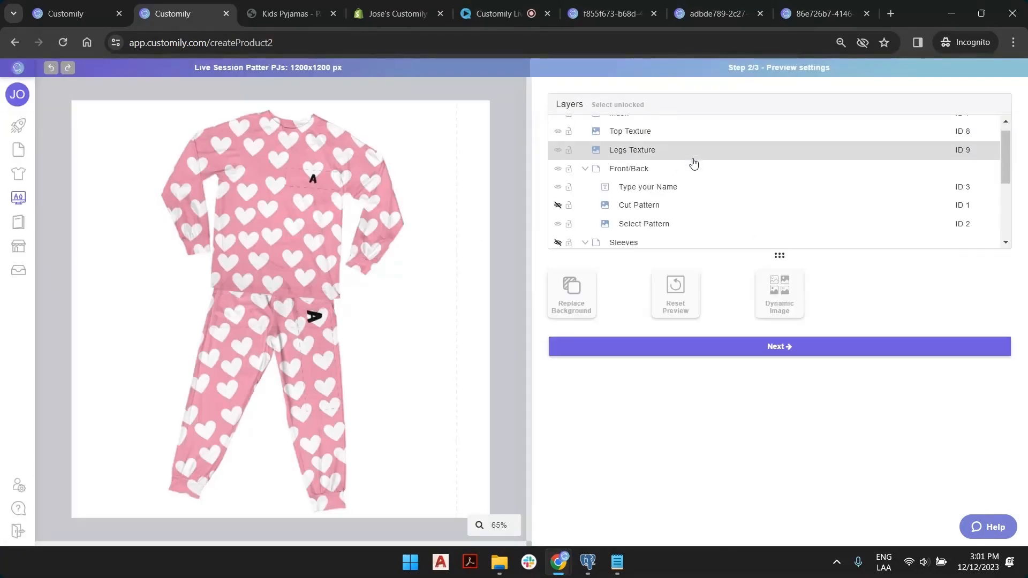
Check the Layers list in preview settings, then move on to Step 3/3 Template Review.
{"action": "scroll", "coordinate": [696, 214], "scroll_direction": "down", "scroll_amount": 3}
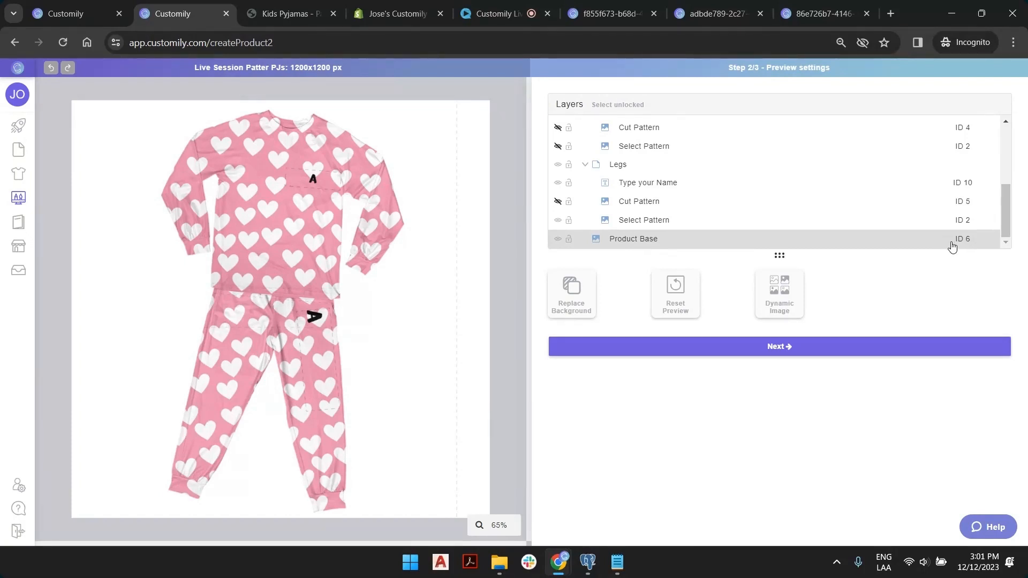
{"action": "scroll", "coordinate": [980, 193], "scroll_direction": "up", "scroll_amount": 2}
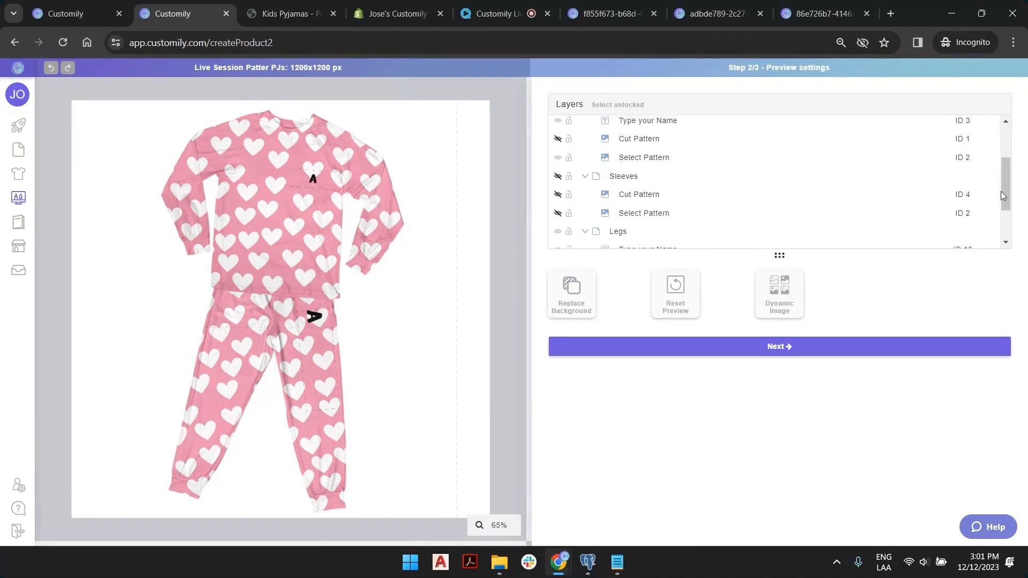
{"action": "scroll", "coordinate": [977, 157], "scroll_direction": "up", "scroll_amount": 2}
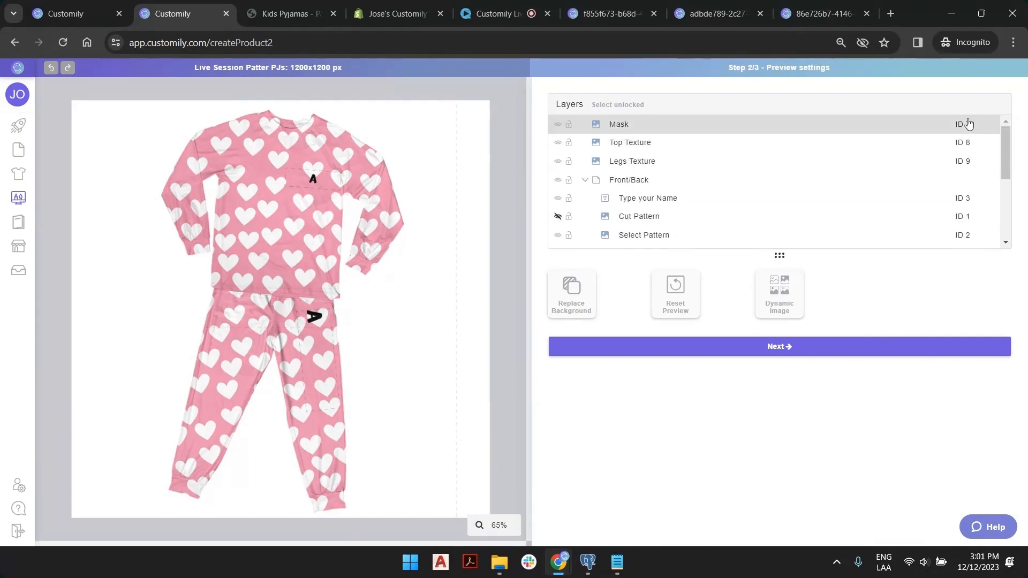
{"action": "scroll", "coordinate": [970, 158], "scroll_direction": "down", "scroll_amount": 2}
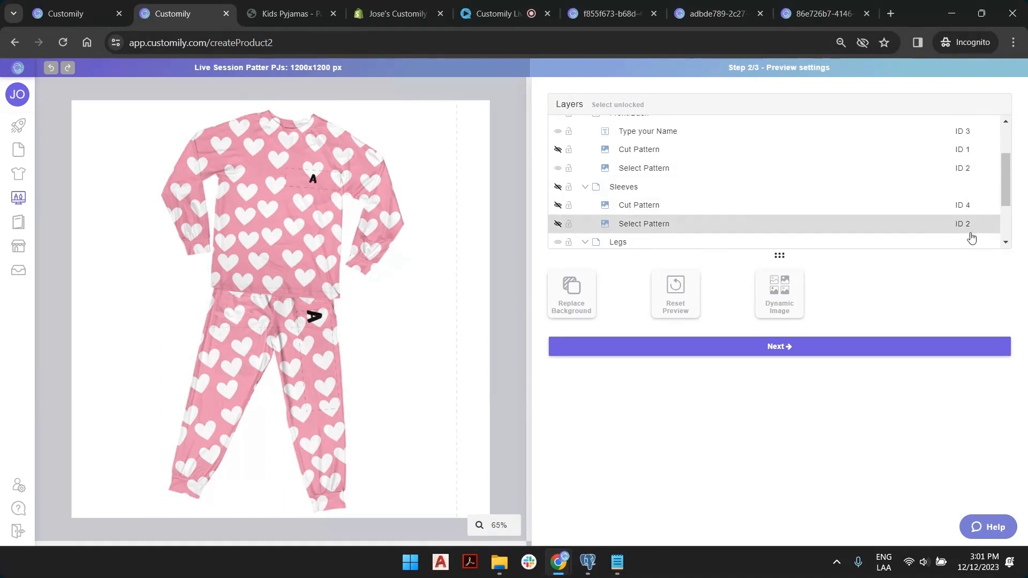
{"action": "scroll", "coordinate": [970, 228], "scroll_direction": "down", "scroll_amount": 2}
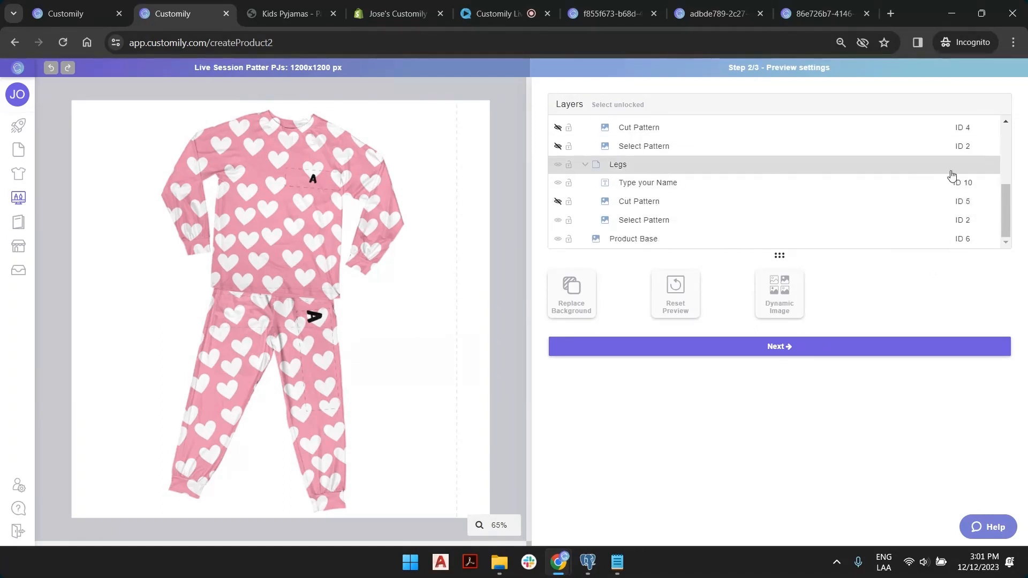
{"action": "left_click", "coordinate": [771, 348]}
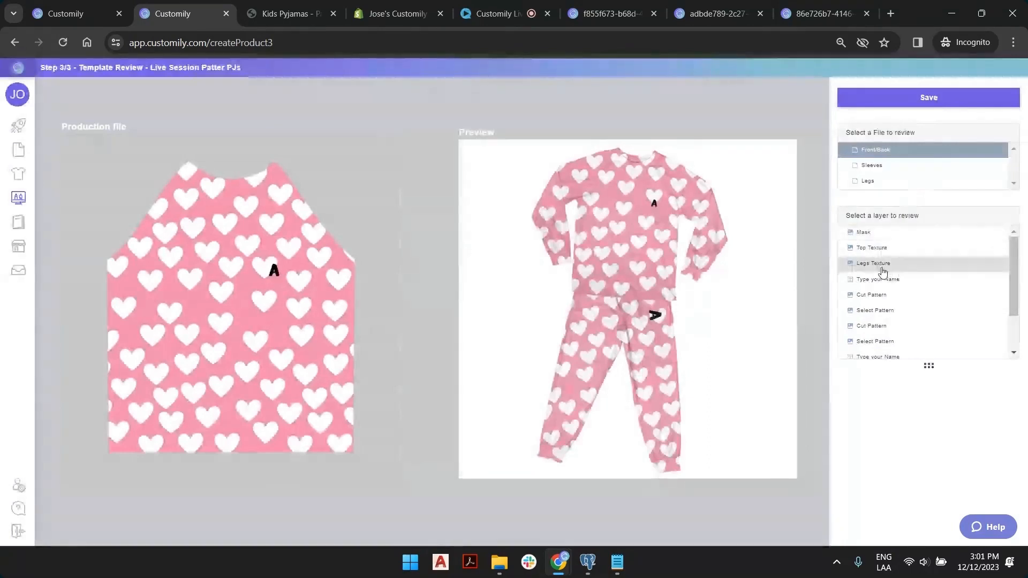
Test 'Josema' on the Type your Name layer, save the template, and return to the Templates List.
{"action": "left_click", "coordinate": [881, 279]}
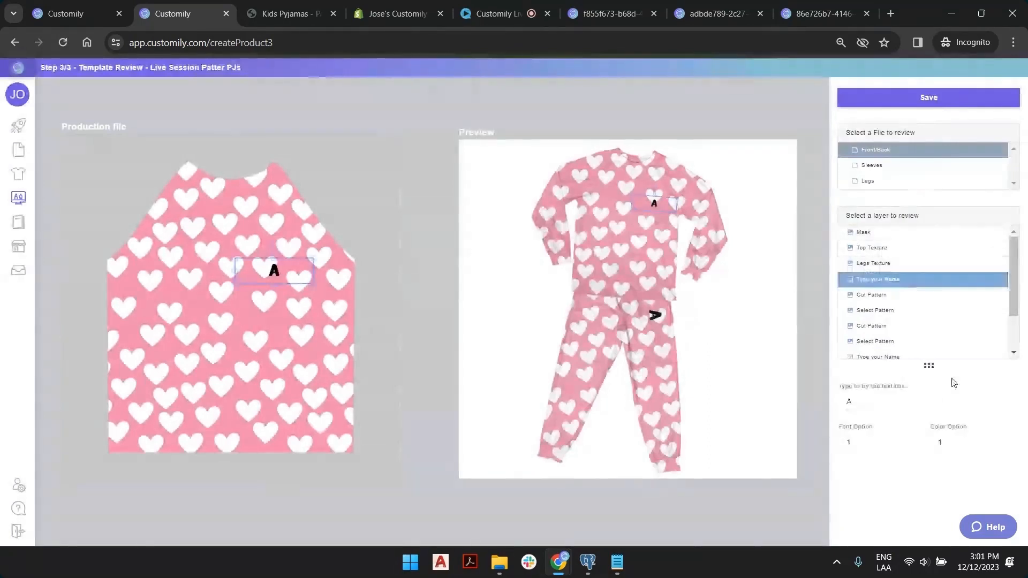
{"action": "type", "text": "Josema"}
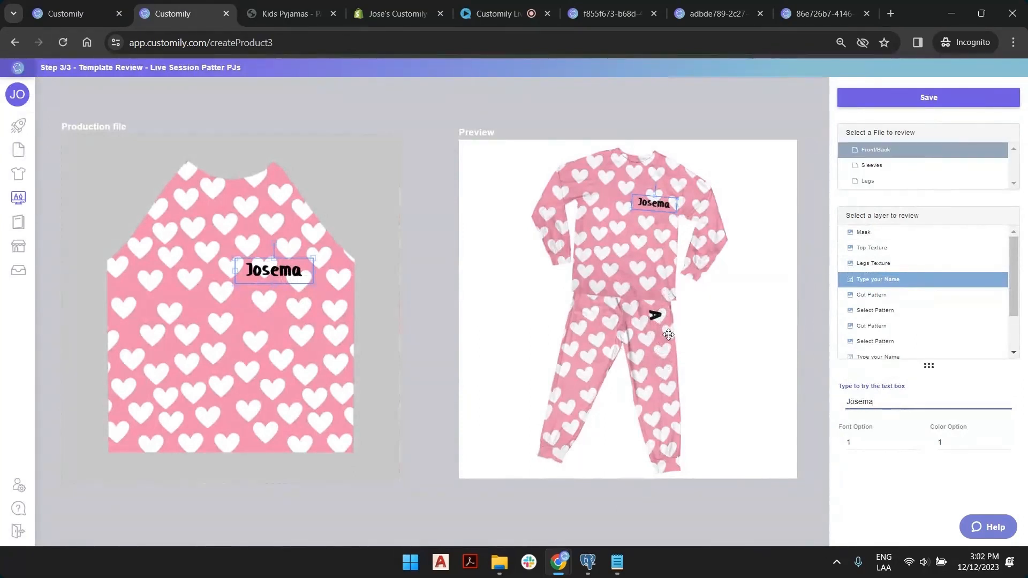
{"action": "left_click", "coordinate": [935, 95]}
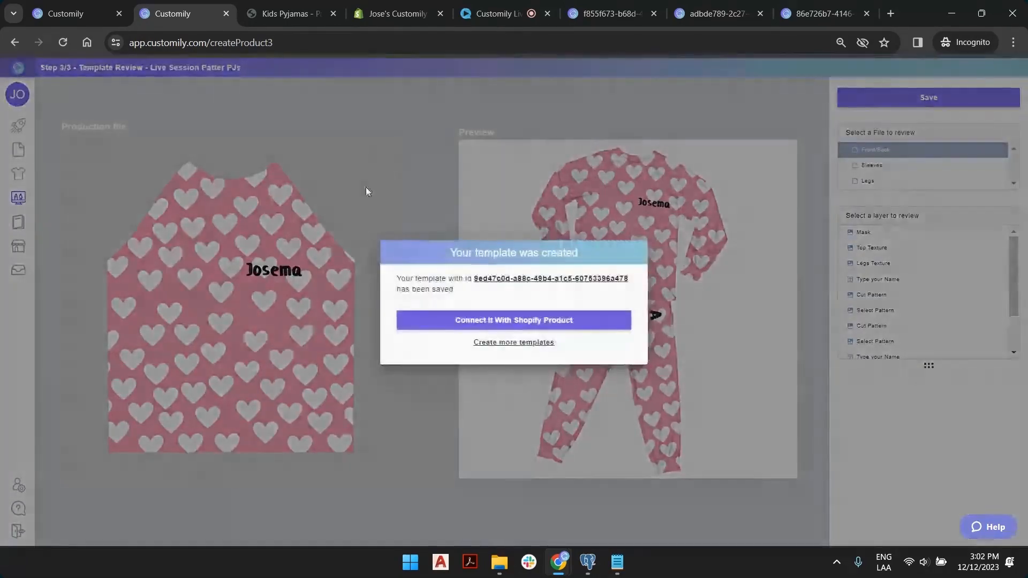
{"action": "left_click", "coordinate": [538, 342]}
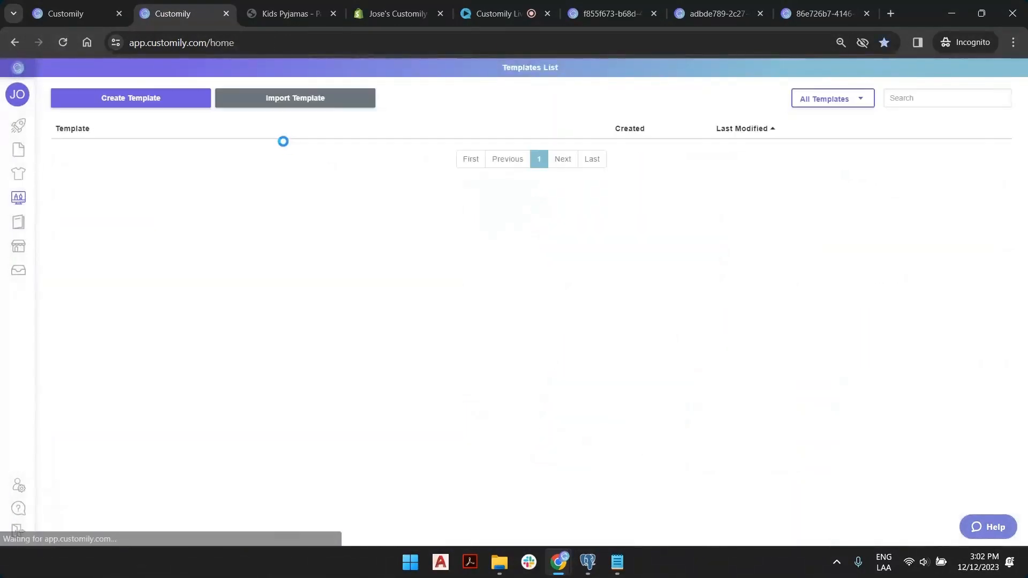
Replace the product's option set with one generated from the template, save, and open it.
{"action": "left_click", "coordinate": [66, 14]}
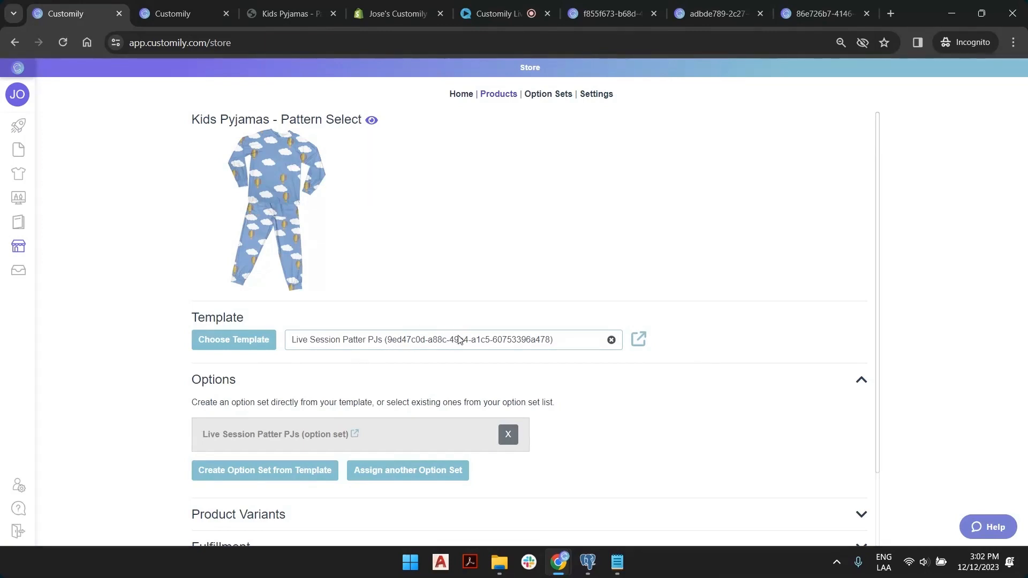
{"action": "scroll", "coordinate": [459, 340], "scroll_direction": "down", "scroll_amount": 2}
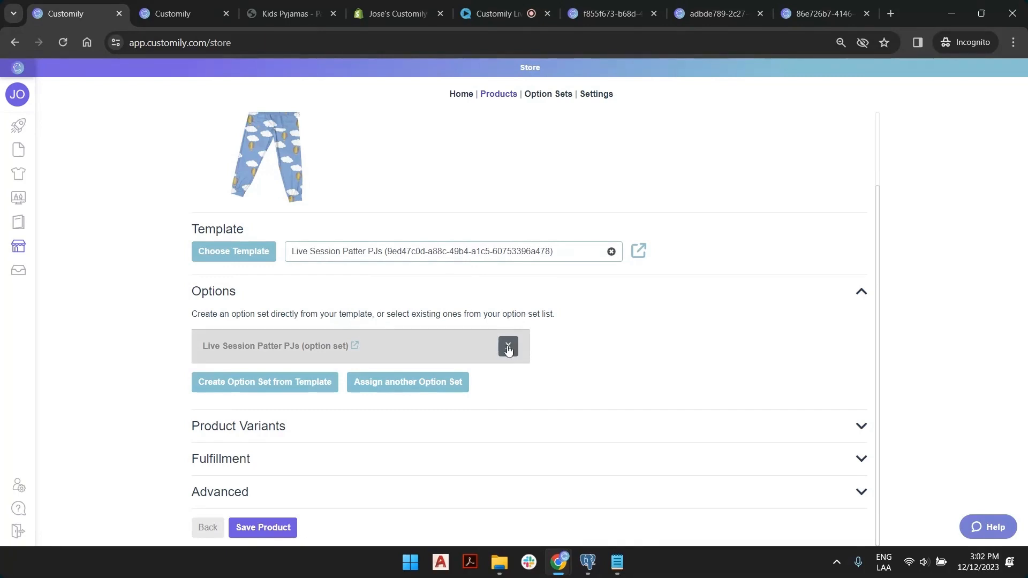
{"action": "left_click", "coordinate": [508, 347]}
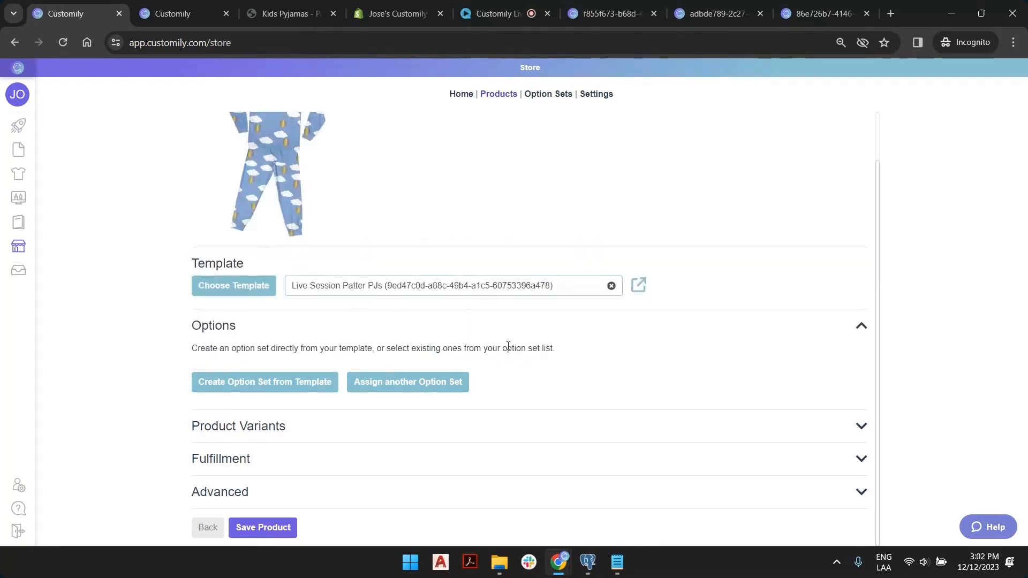
{"action": "left_click", "coordinate": [273, 389]}
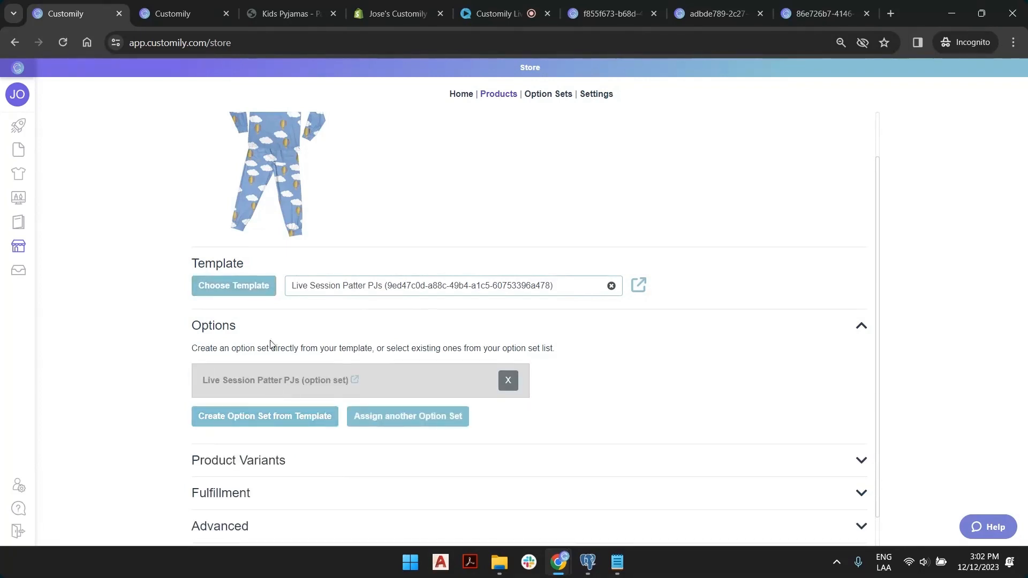
{"action": "scroll", "coordinate": [289, 311], "scroll_direction": "down", "scroll_amount": 1}
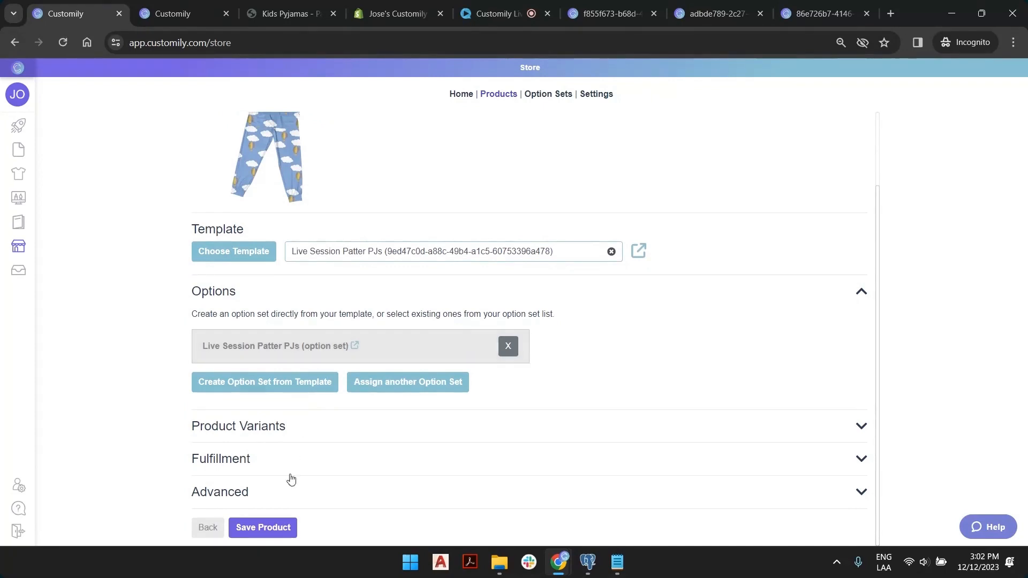
{"action": "left_click", "coordinate": [271, 528]}
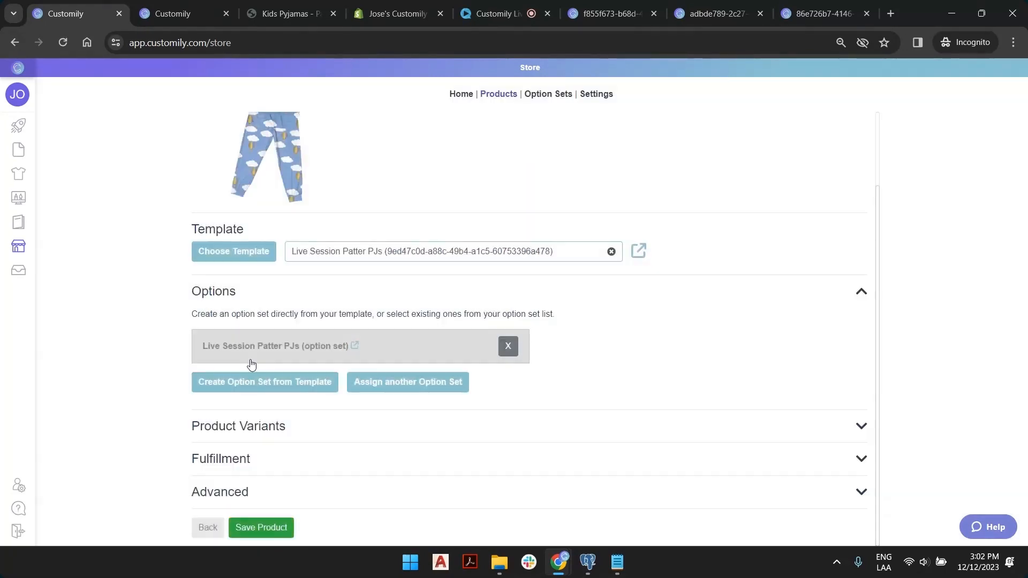
{"action": "left_click", "coordinate": [255, 348]}
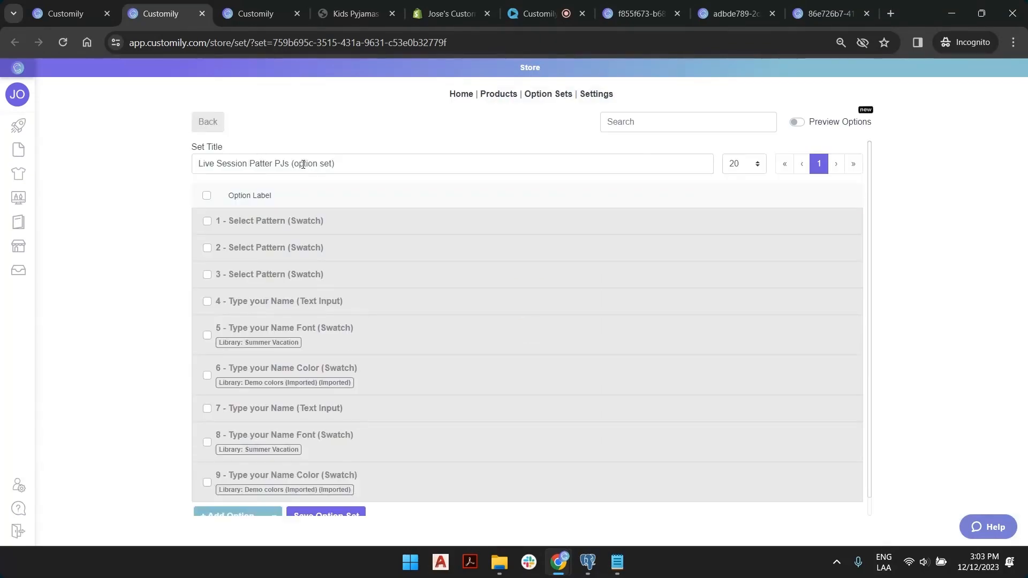
Append ' - 2 NAMES' to the set title, enable Preview Options, and delete two duplicate Select Pattern options.
{"action": "left_click", "coordinate": [295, 165]}
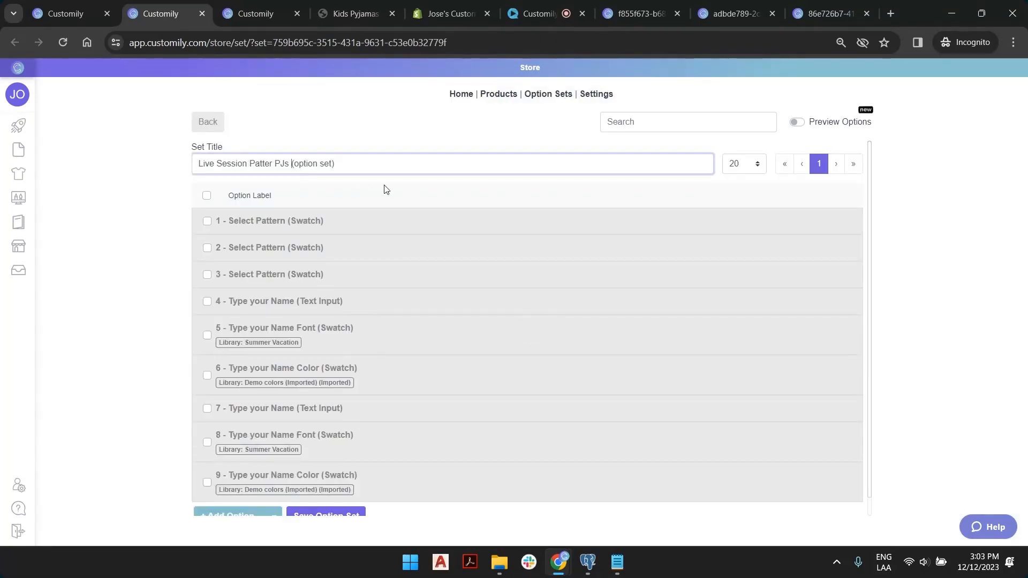
{"action": "type", "text": "- 2 NAMES"}
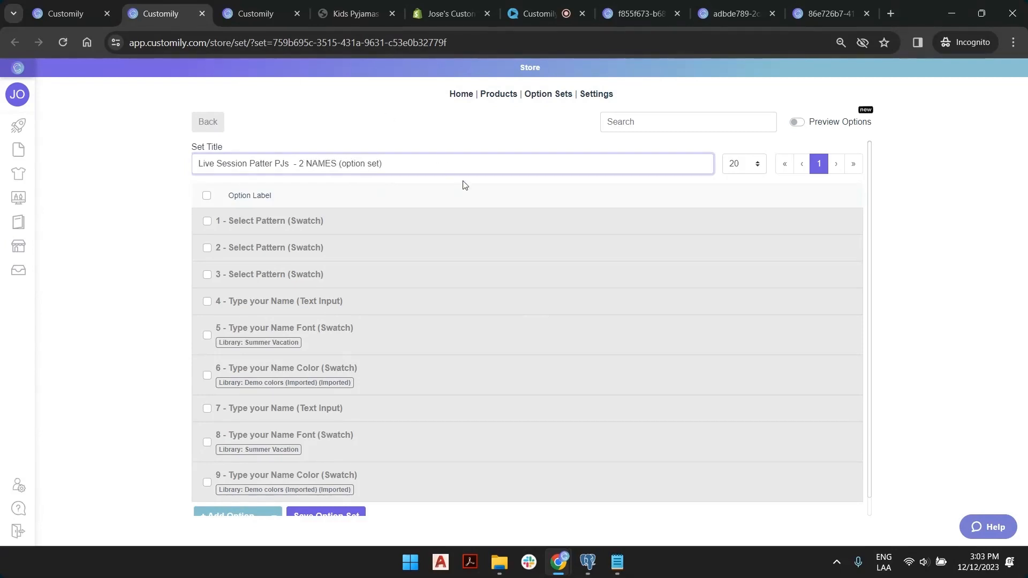
{"action": "left_click", "coordinate": [797, 123]}
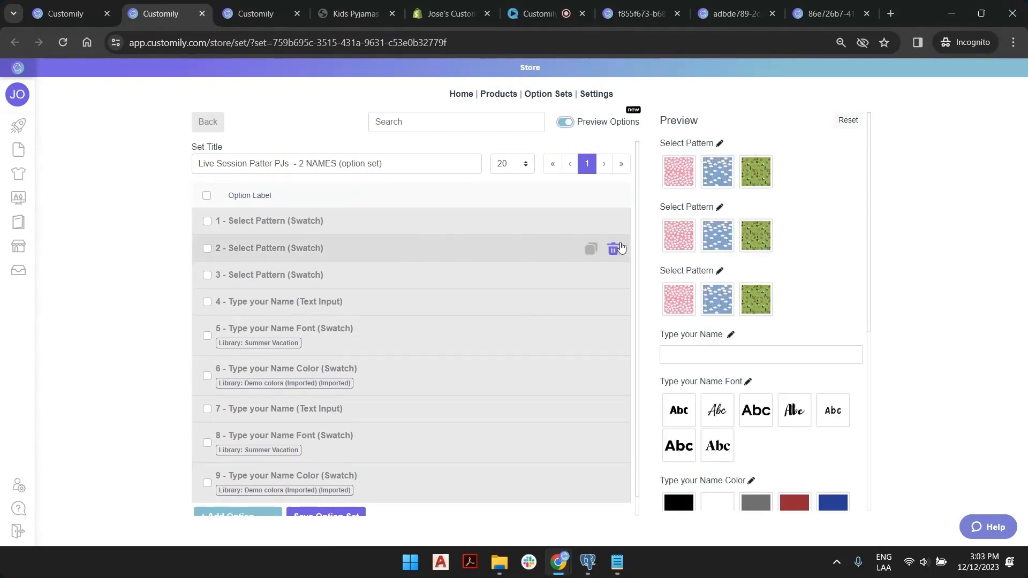
{"action": "left_click", "coordinate": [613, 250]}
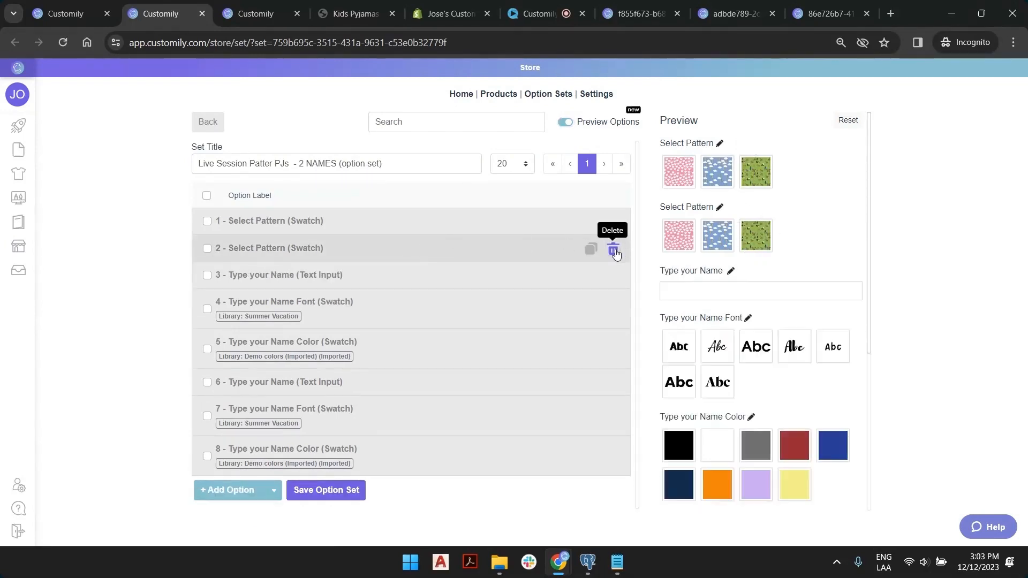
{"action": "left_click", "coordinate": [614, 250]}
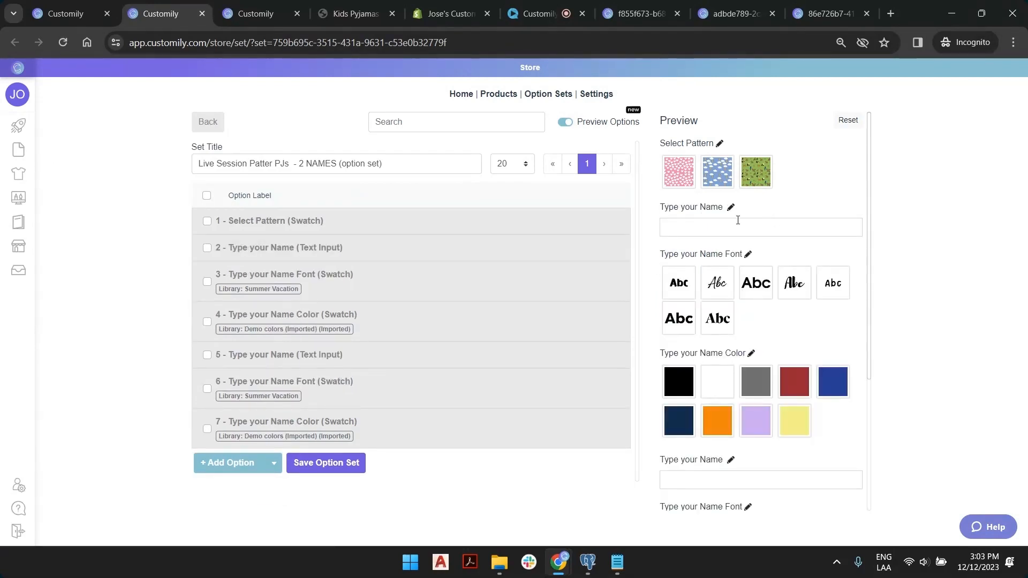
Add 'Top' to the first name text option's label so it reads 'Type your Top Name'.
{"action": "scroll", "coordinate": [750, 279], "scroll_direction": "down", "scroll_amount": 4}
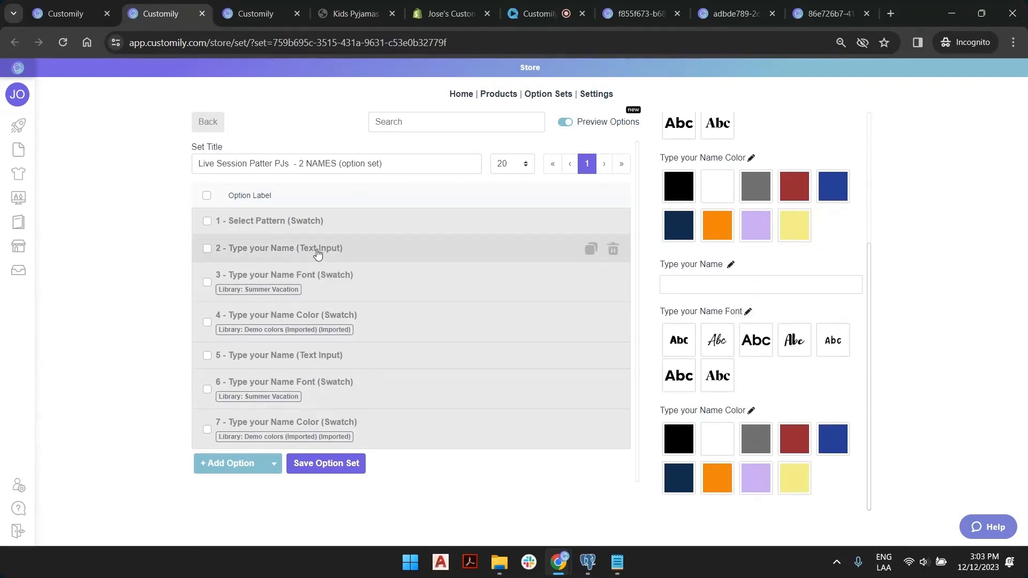
{"action": "left_click", "coordinate": [297, 248]}
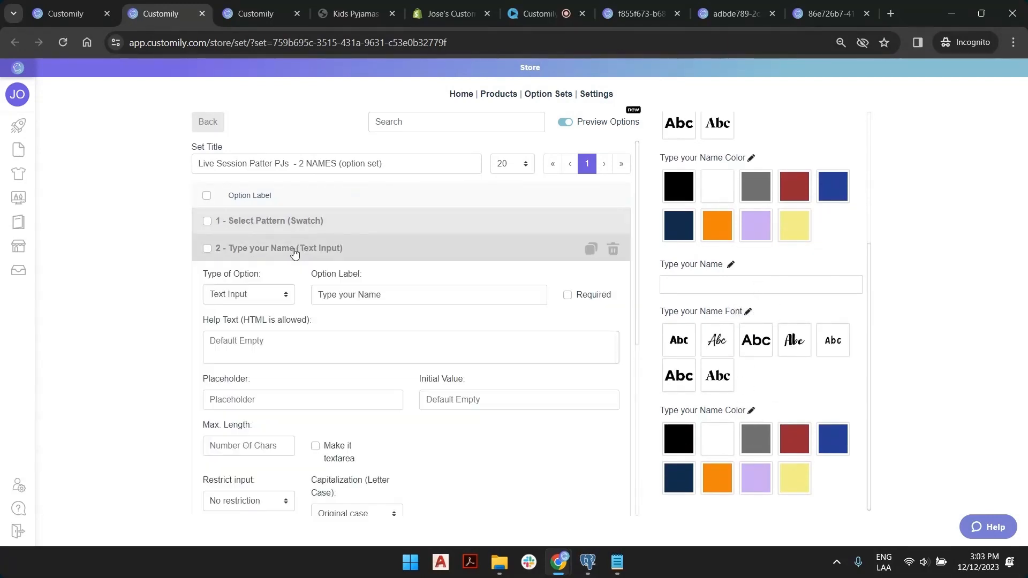
{"action": "left_click", "coordinate": [368, 294]}
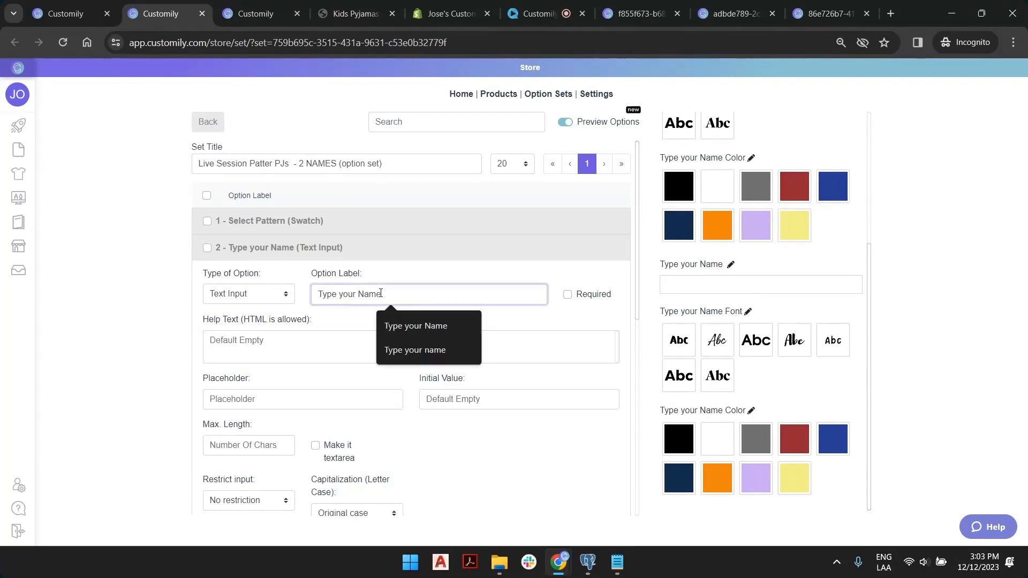
{"action": "key", "text": "ctrl+Left"}
{"action": "type", "text": "Top"}
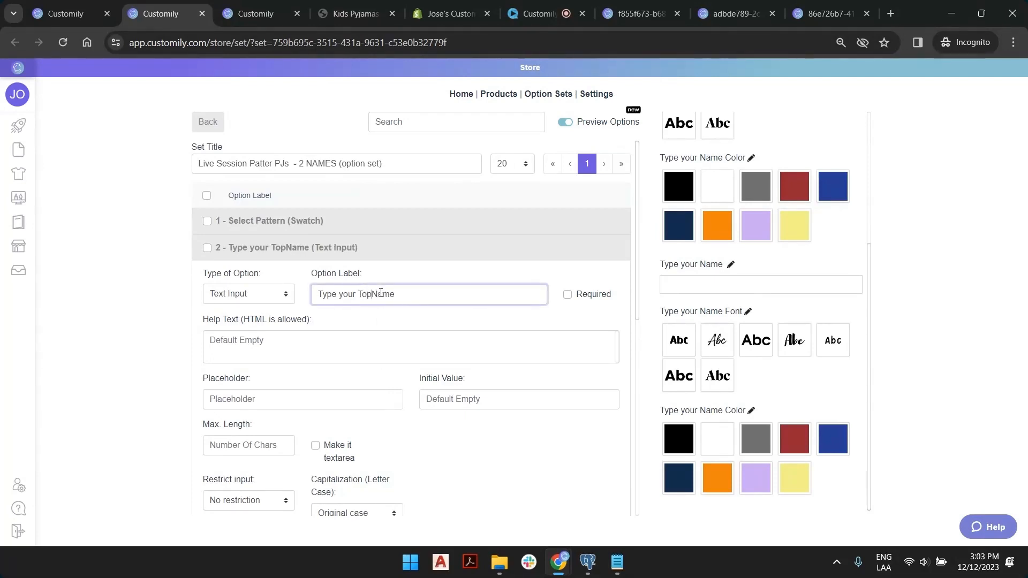
Relabel the first name's font option as 'Type your Top Name Font'.
{"action": "scroll", "coordinate": [387, 297], "scroll_direction": "down", "scroll_amount": 8}
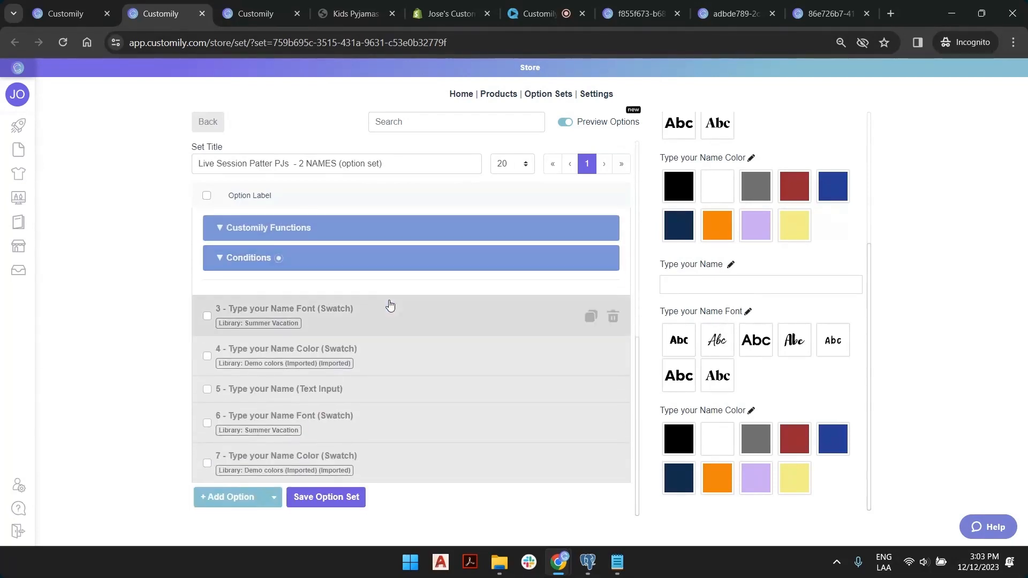
{"action": "left_click", "coordinate": [388, 308]}
{"action": "left_click", "coordinate": [361, 372]}
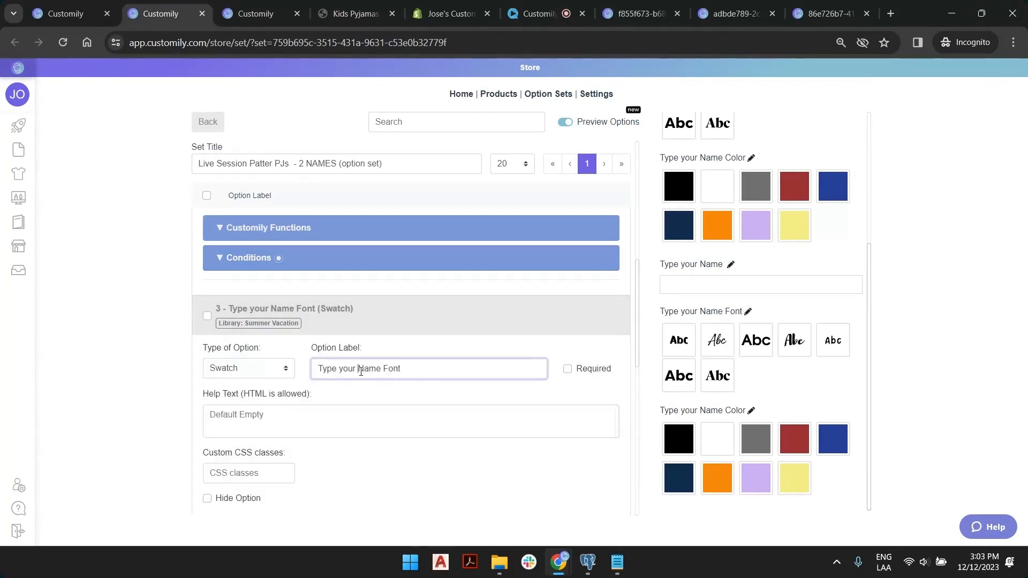
{"action": "type", "text": "Top"}
Relabel the first name's colour option as 'Type your Top Name Color'.
{"action": "scroll", "coordinate": [384, 361], "scroll_direction": "down", "scroll_amount": 10}
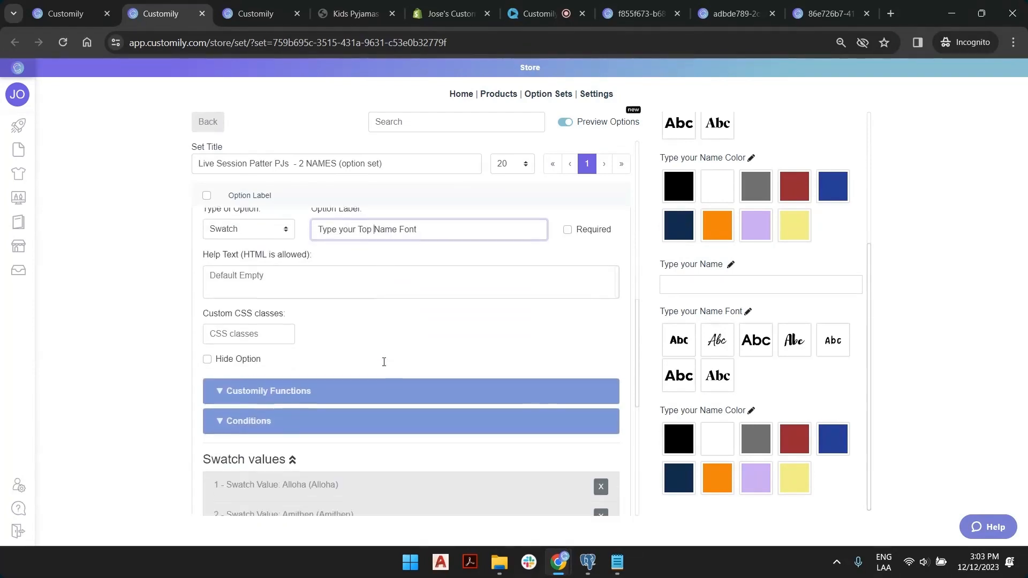
{"action": "left_click", "coordinate": [394, 351]}
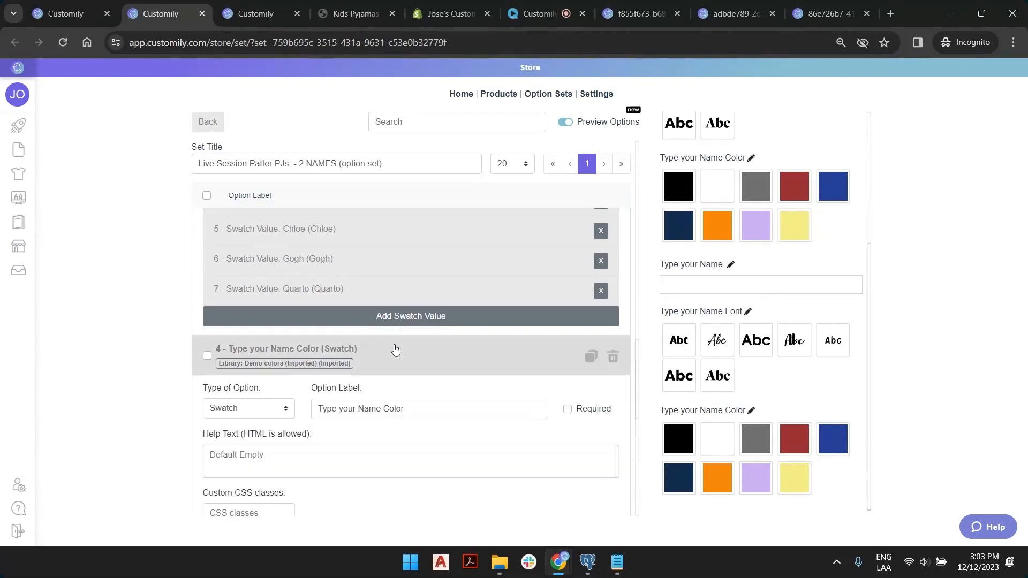
{"action": "left_click", "coordinate": [357, 409]}
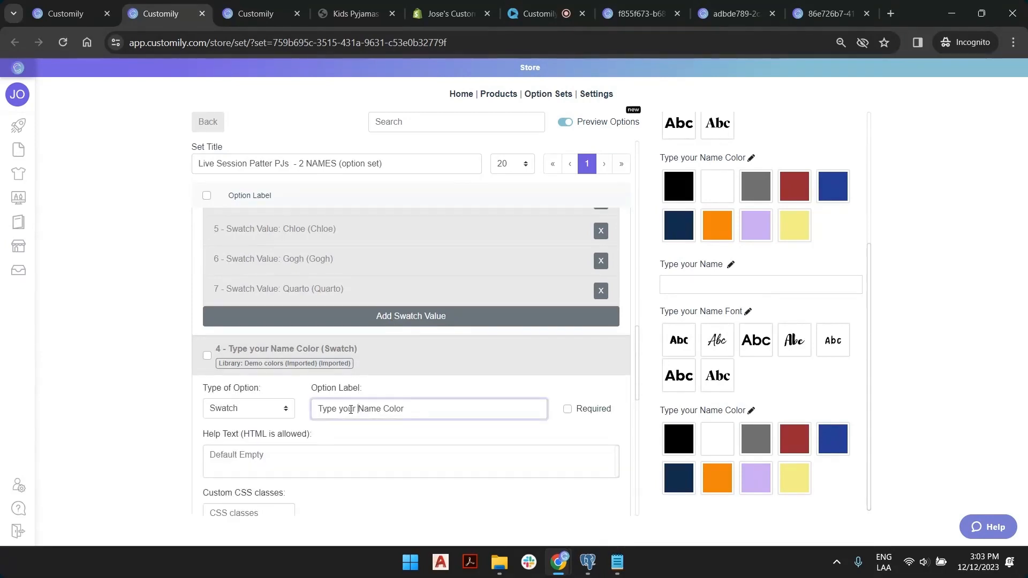
{"action": "type", "text": "Top"}
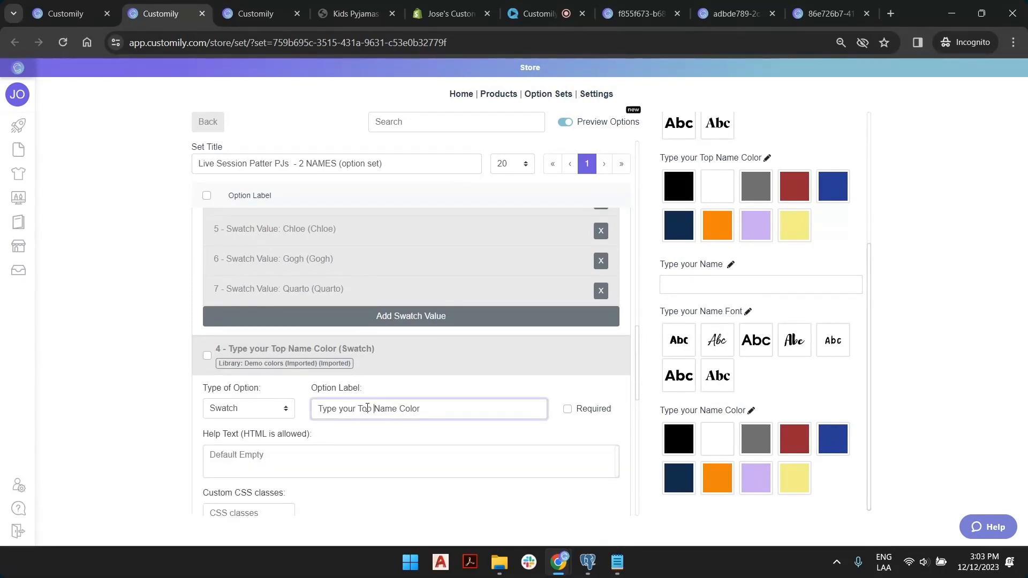
{"action": "scroll", "coordinate": [381, 396], "scroll_direction": "down", "scroll_amount": 3}
{"action": "scroll", "coordinate": [382, 399], "scroll_direction": "down", "scroll_amount": 6}
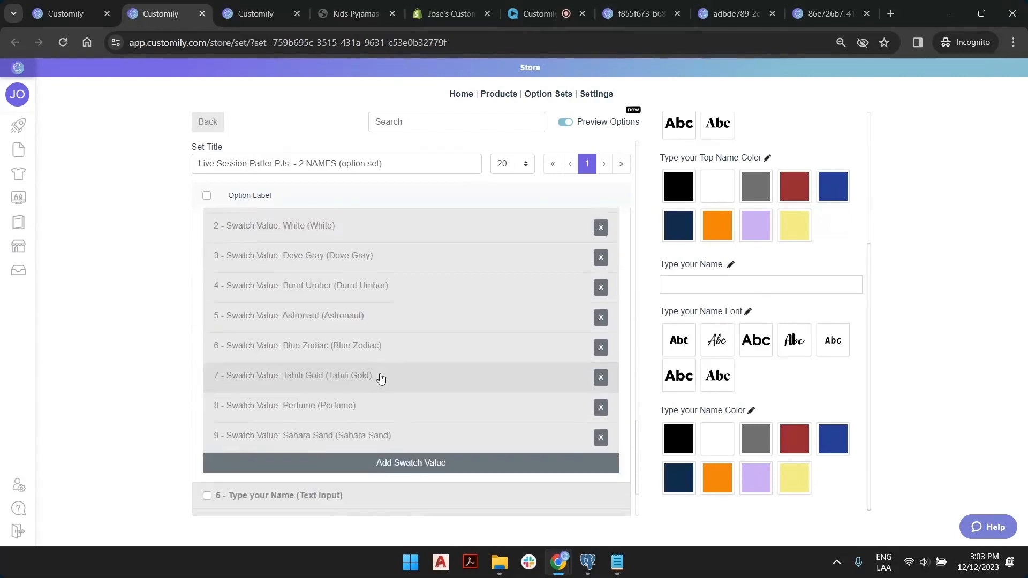
Relabel the name text option as 'Type your Leg Name'.
{"action": "left_click", "coordinate": [375, 395]}
{"action": "scroll", "coordinate": [382, 389], "scroll_direction": "down", "scroll_amount": 2}
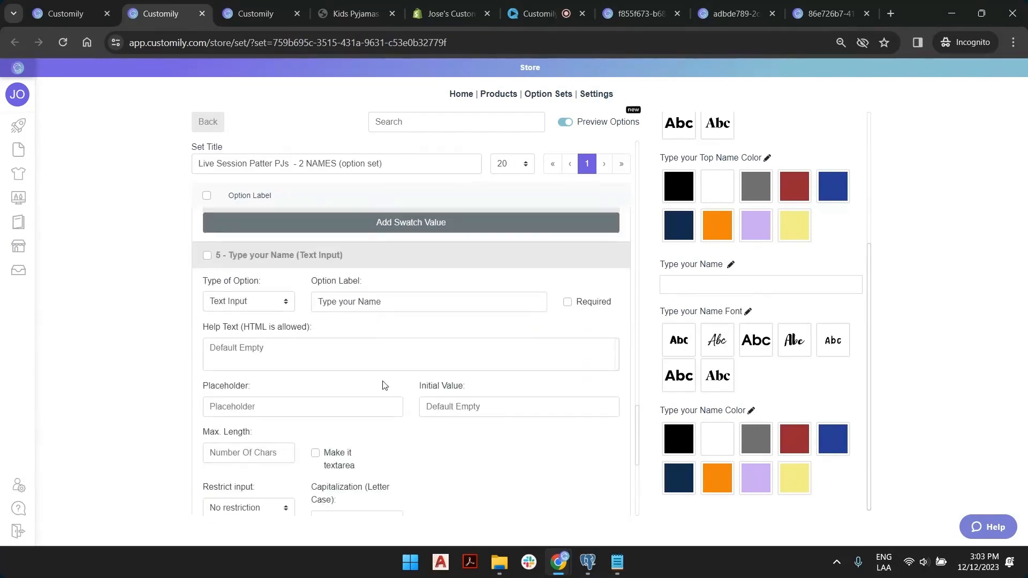
{"action": "left_click", "coordinate": [357, 304]}
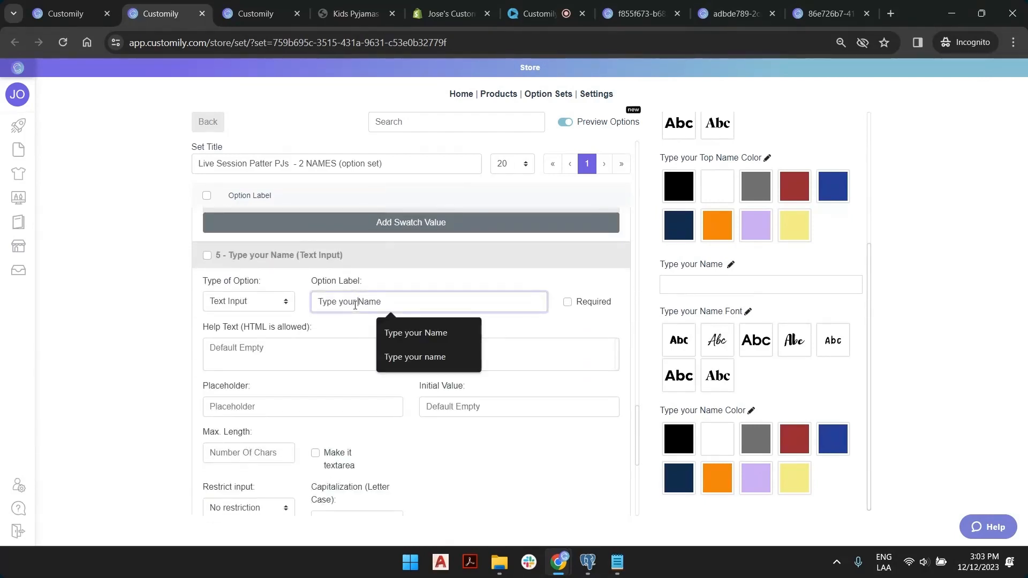
{"action": "type", "text": "Legs"}
{"action": "key", "text": "BackSpace"}
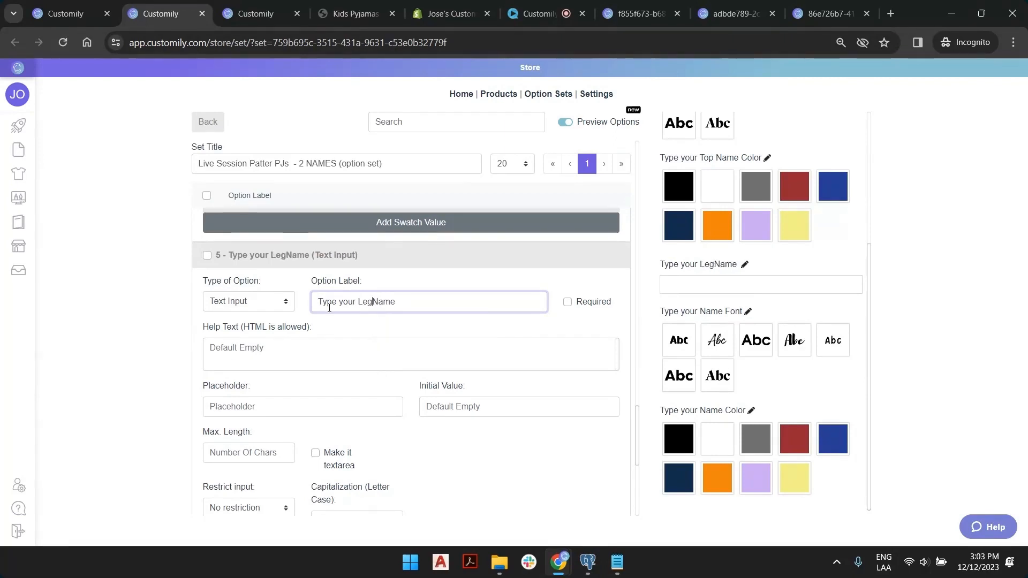
Relabel the name font option as 'Type your Leg Name Font'.
{"action": "scroll", "coordinate": [383, 310], "scroll_direction": "down", "scroll_amount": 4}
{"action": "scroll", "coordinate": [384, 311], "scroll_direction": "down", "scroll_amount": 1}
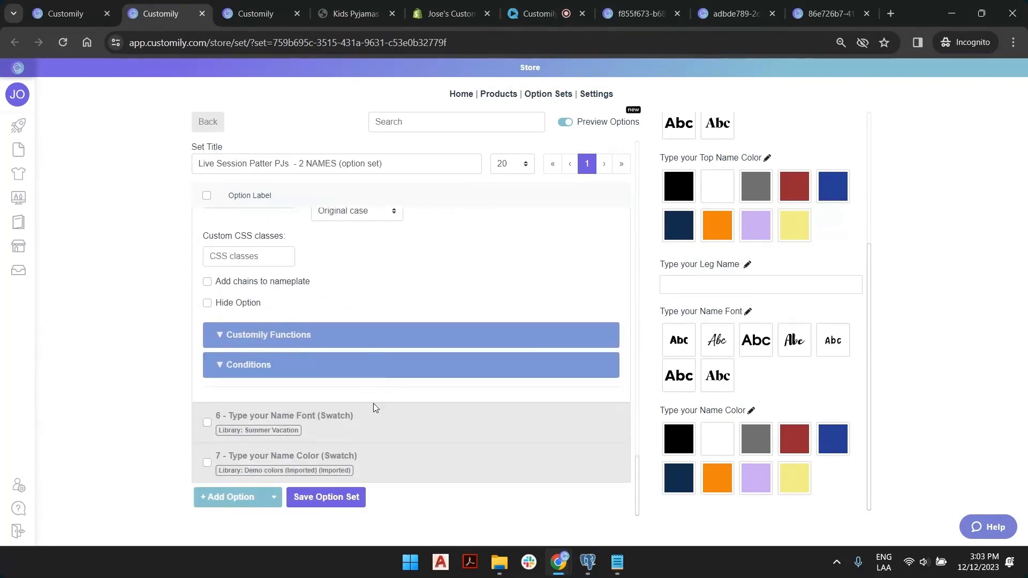
{"action": "left_click", "coordinate": [375, 413]}
{"action": "scroll", "coordinate": [373, 411], "scroll_direction": "down", "scroll_amount": 2}
{"action": "left_click", "coordinate": [360, 348]}
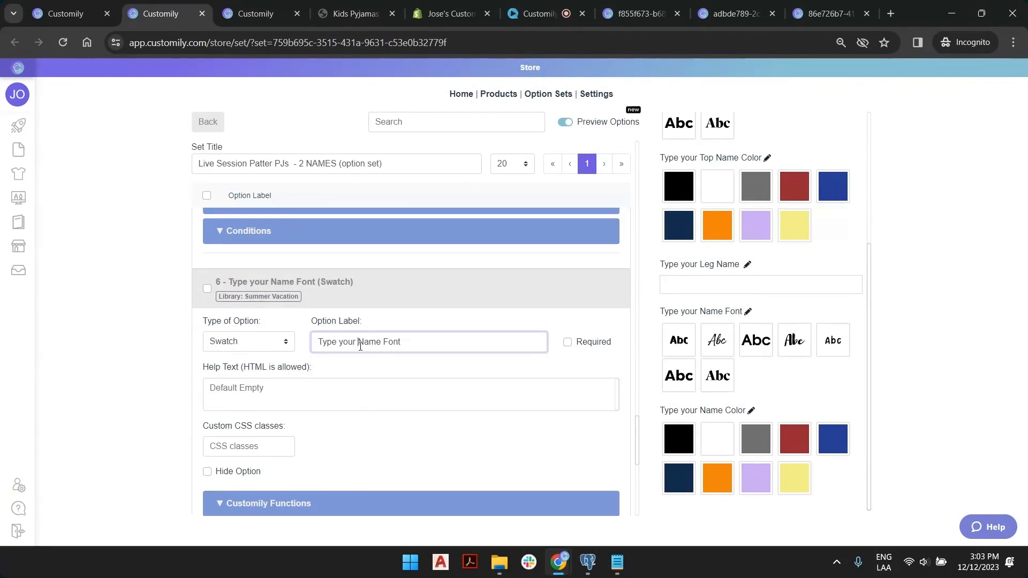
{"action": "type", "text": "Leg"}
Relabel the name colour option as 'Type your Leg Name Color'.
{"action": "scroll", "coordinate": [383, 344], "scroll_direction": "down", "scroll_amount": 2}
{"action": "scroll", "coordinate": [383, 344], "scroll_direction": "down", "scroll_amount": 4}
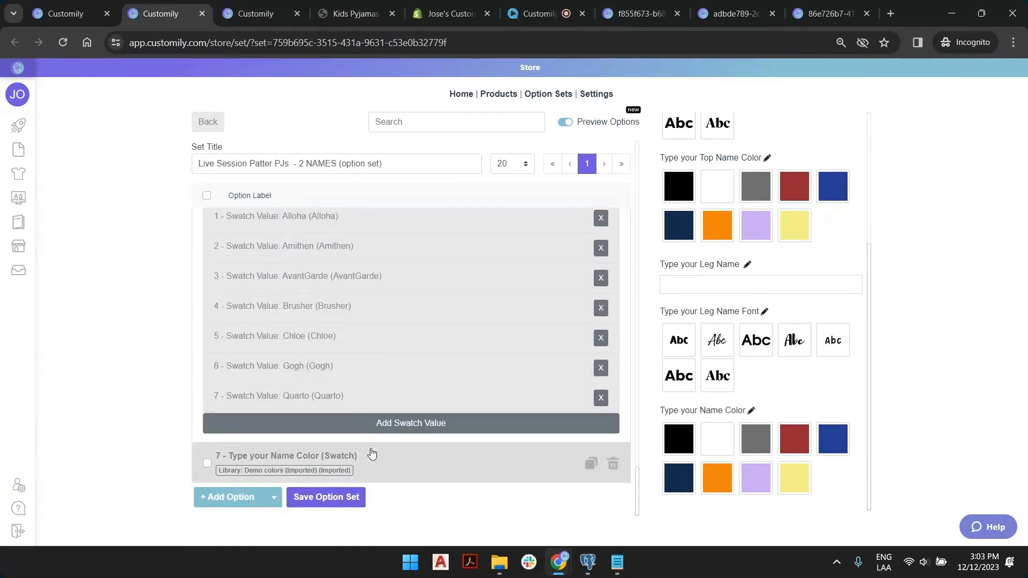
{"action": "left_click", "coordinate": [368, 452]}
{"action": "scroll", "coordinate": [355, 324], "scroll_direction": "down", "scroll_amount": 3}
{"action": "left_click", "coordinate": [385, 314]}
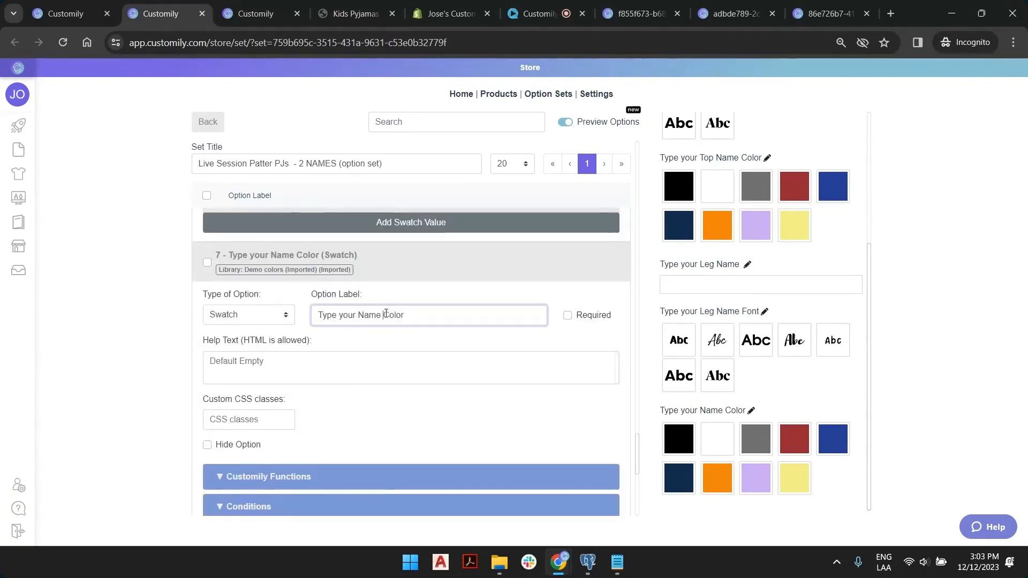
{"action": "key", "text": "Left"}
{"action": "key", "text": "Left"}
{"action": "key", "text": "Left"}
{"action": "type", "text": "Leg"}
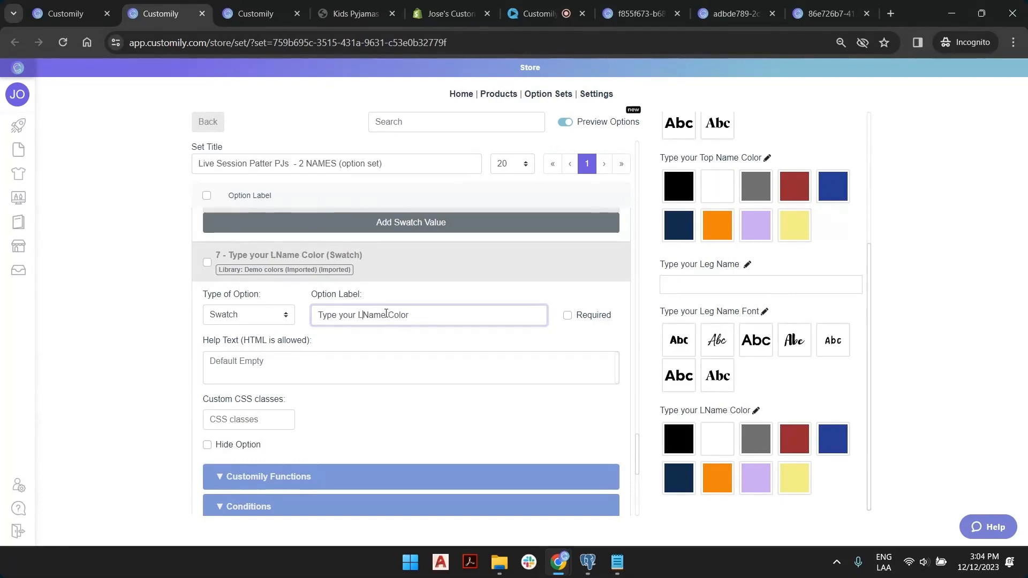
Save the option set.
{"action": "scroll", "coordinate": [381, 346], "scroll_direction": "down", "scroll_amount": 10}
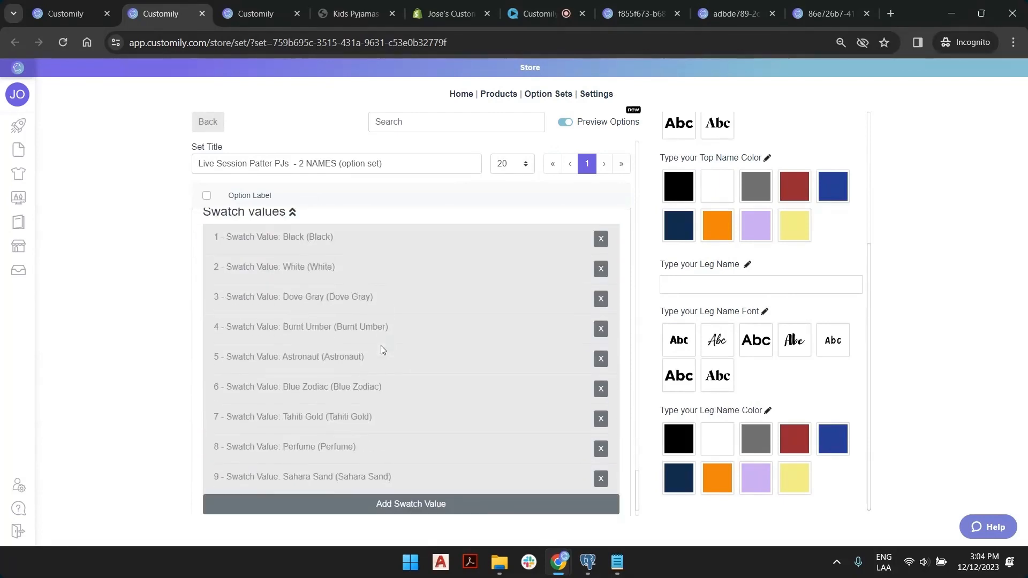
{"action": "left_click", "coordinate": [356, 498]}
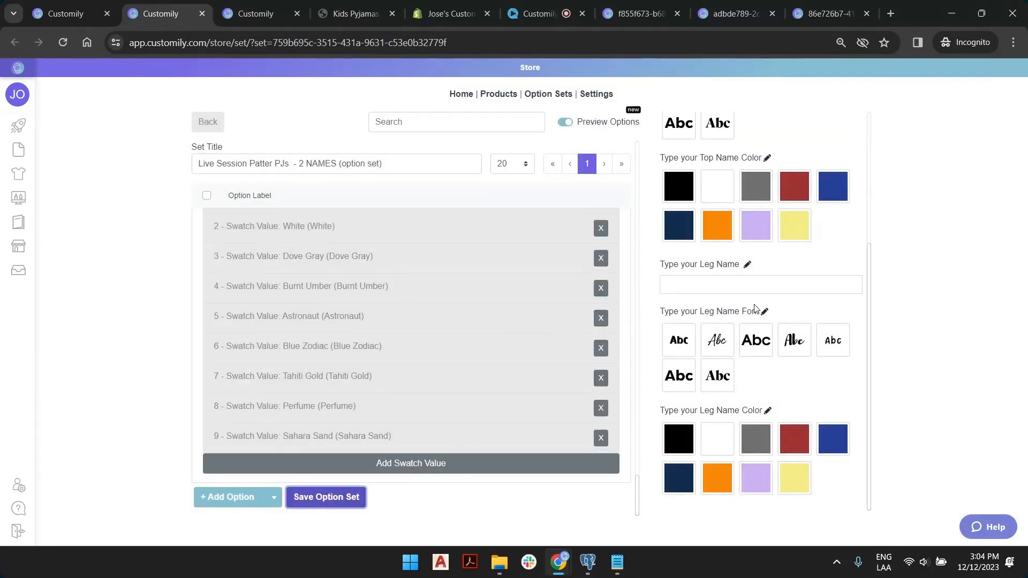
{"action": "scroll", "coordinate": [739, 380], "scroll_direction": "up", "scroll_amount": 4}
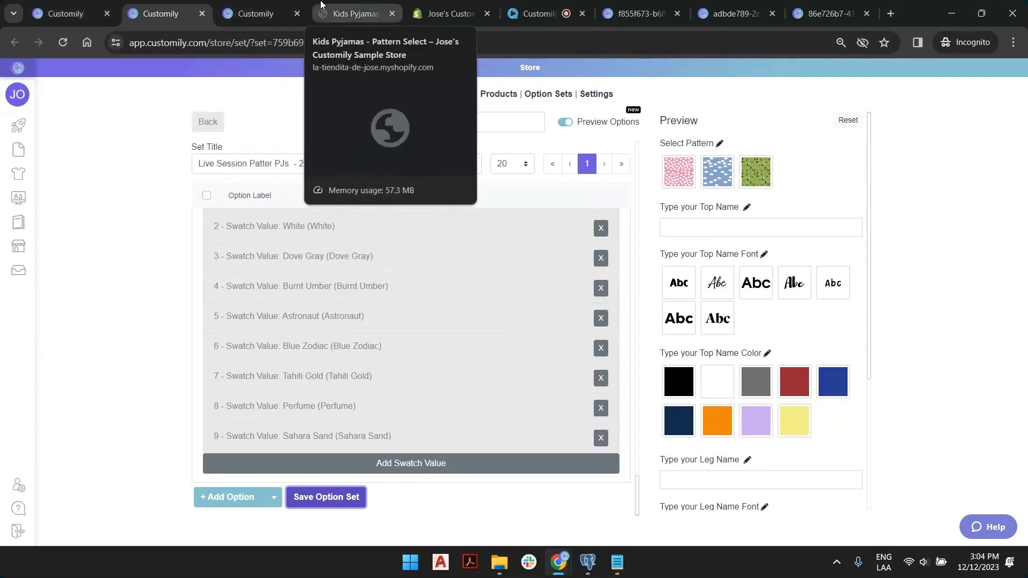
Reload the Kids Pyjamas product page to load the new top and leg options.
{"action": "left_click", "coordinate": [356, 6]}
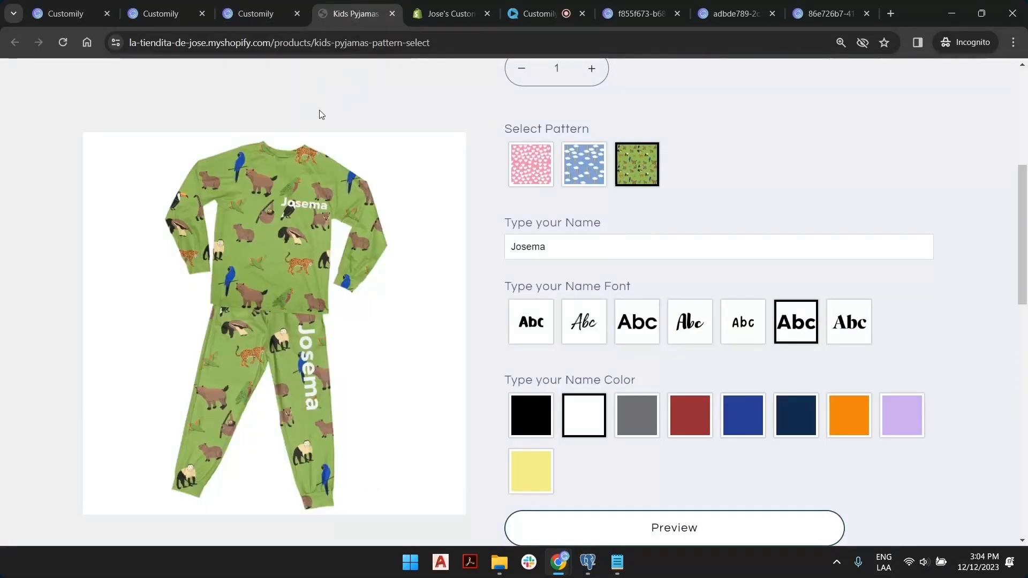
{"action": "key", "text": "F5"}
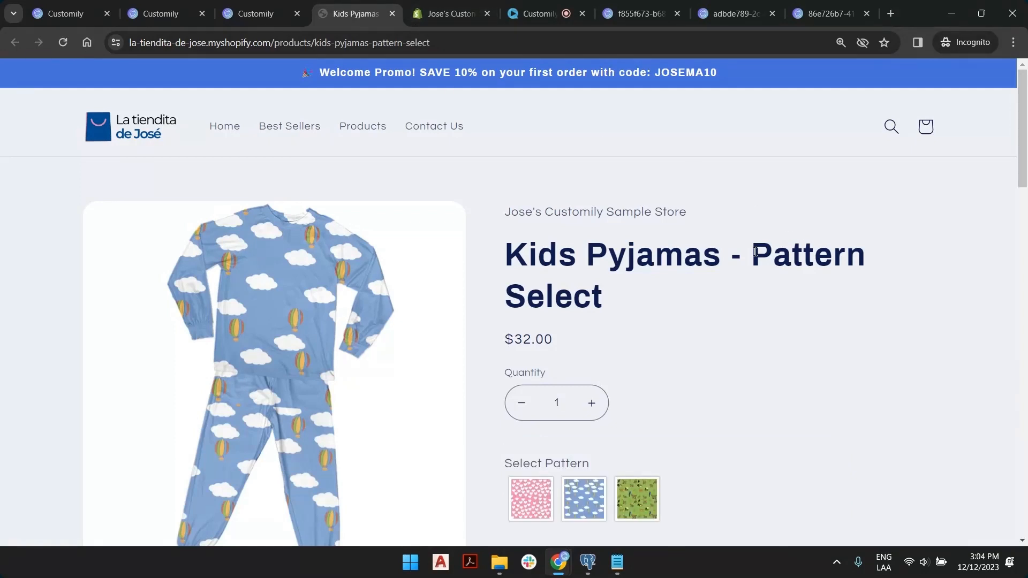
{"action": "scroll", "coordinate": [754, 252], "scroll_direction": "down", "scroll_amount": 6}
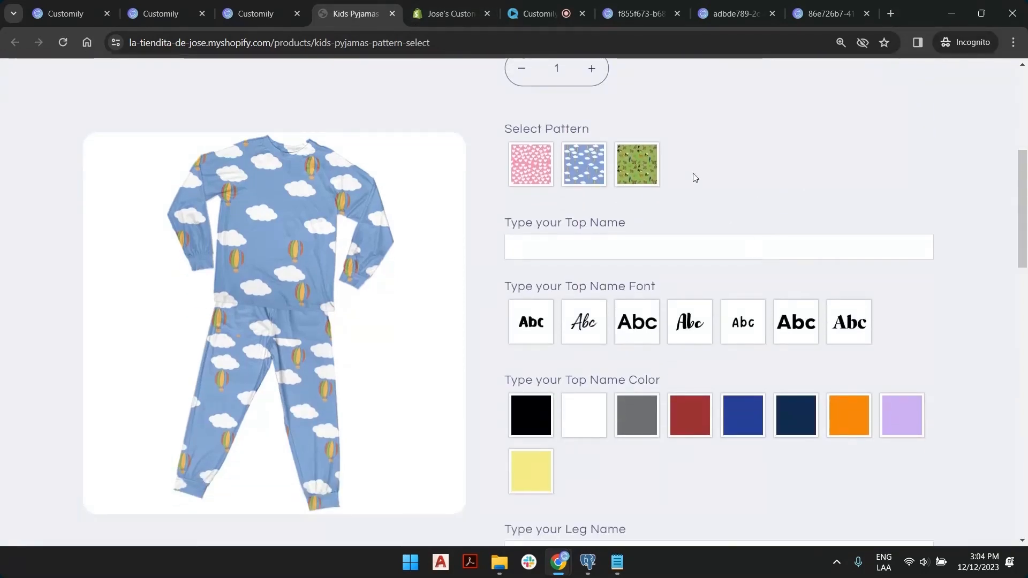
Choose the pink heart pattern and enter top name 'Margaret' in Burnt Umber red.
{"action": "left_click", "coordinate": [540, 163]}
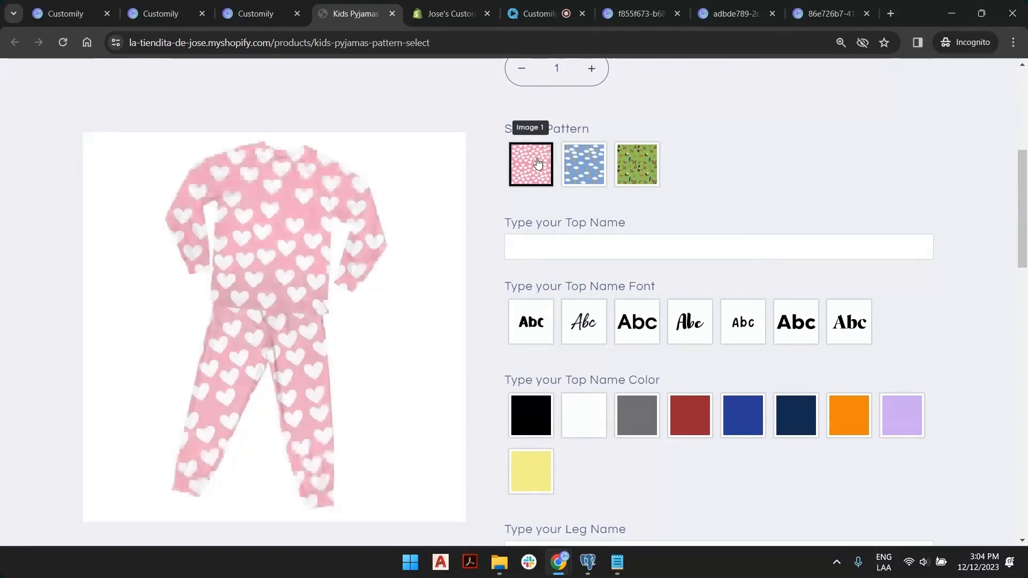
{"action": "left_click", "coordinate": [626, 244]}
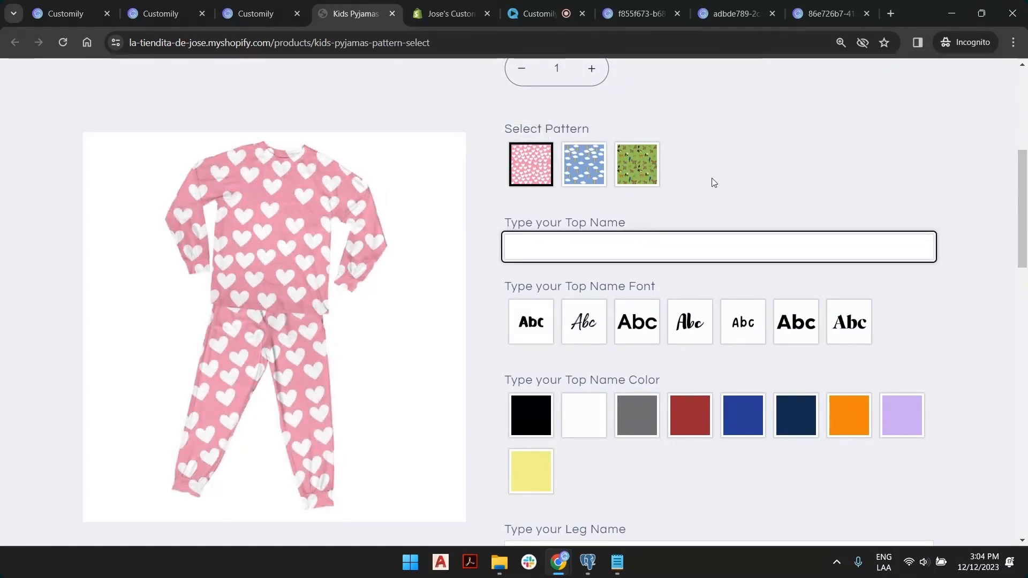
{"action": "type", "text": "Marg"}
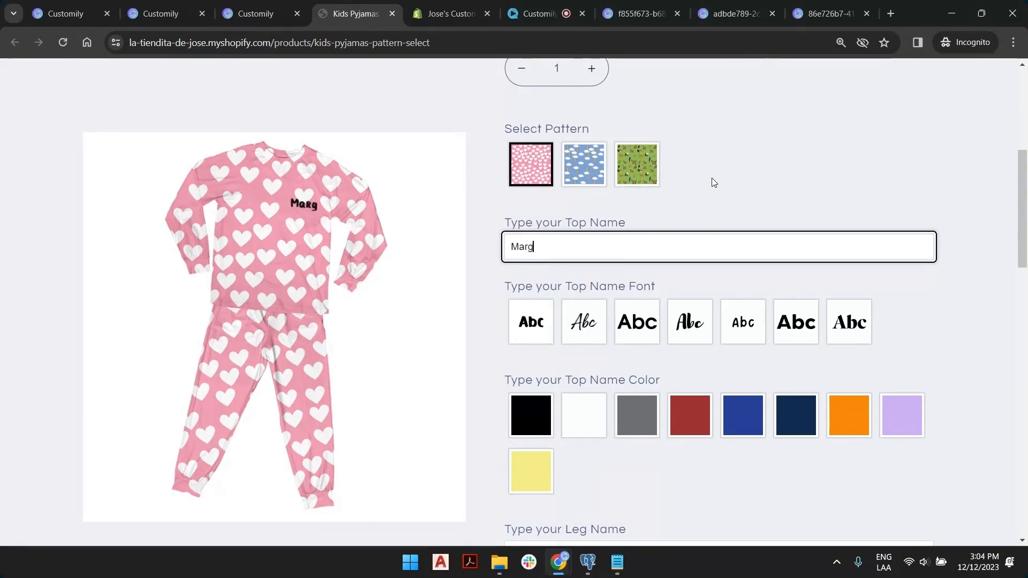
{"action": "type", "text": "aret"}
{"action": "left_click", "coordinate": [691, 416]}
{"action": "scroll", "coordinate": [642, 279], "scroll_direction": "down", "scroll_amount": 3}
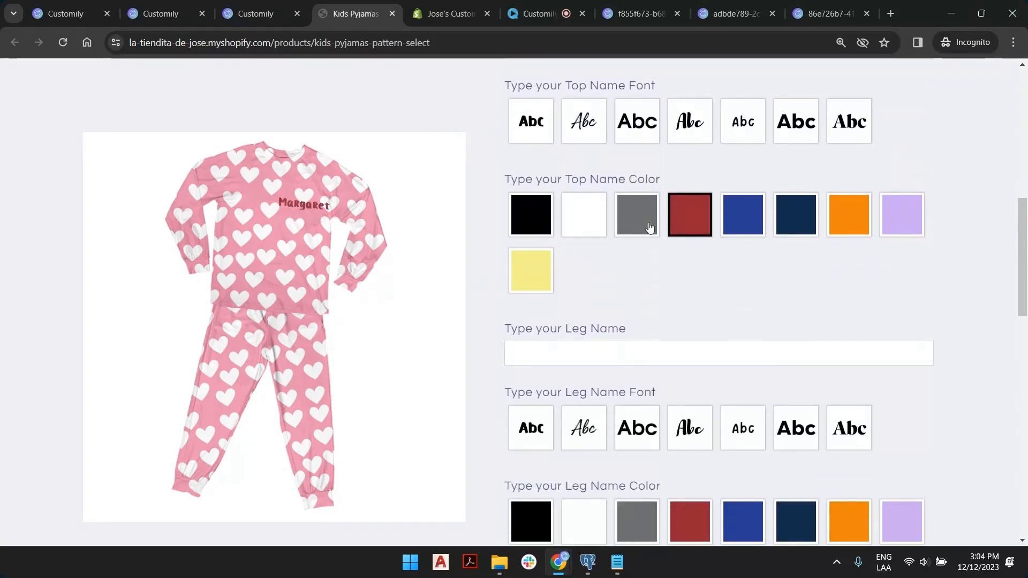
Set the top font to Brusher and add leg name 'Mason' in Amithen font, Sahara Sand yellow.
{"action": "left_click", "coordinate": [685, 137]}
{"action": "left_click", "coordinate": [614, 354]}
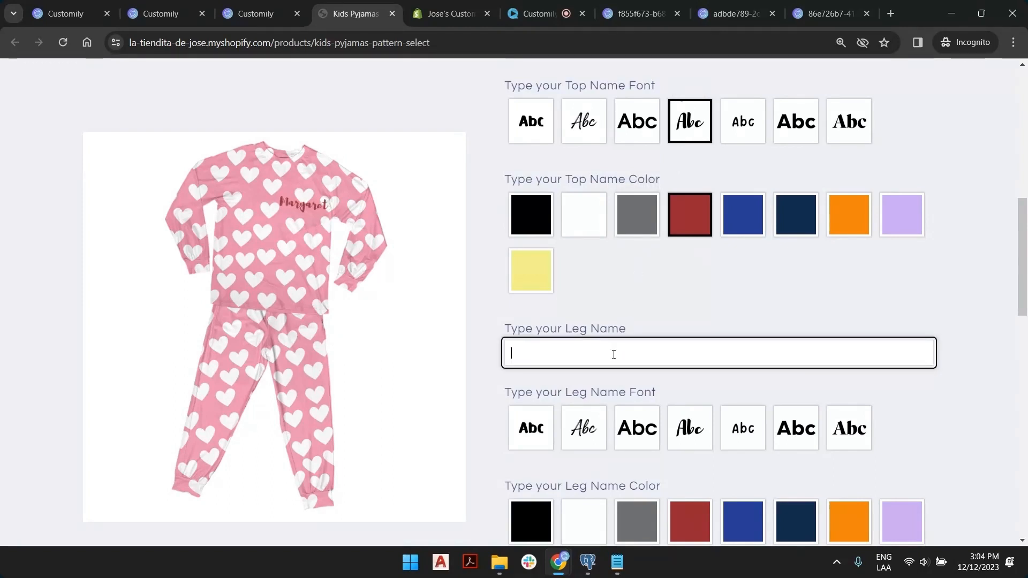
{"action": "type", "text": "Mason"}
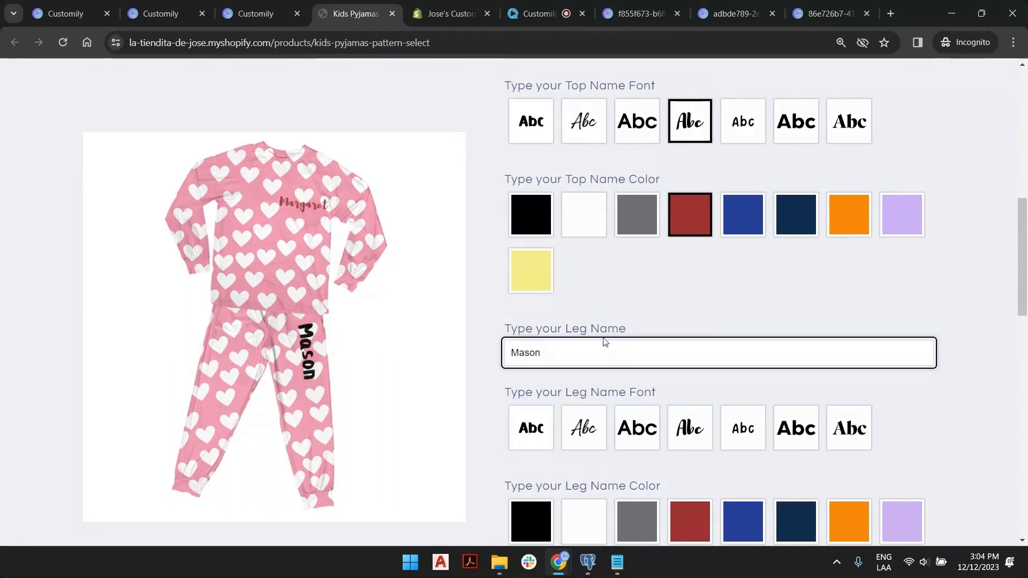
{"action": "scroll", "coordinate": [604, 342], "scroll_direction": "down", "scroll_amount": 3}
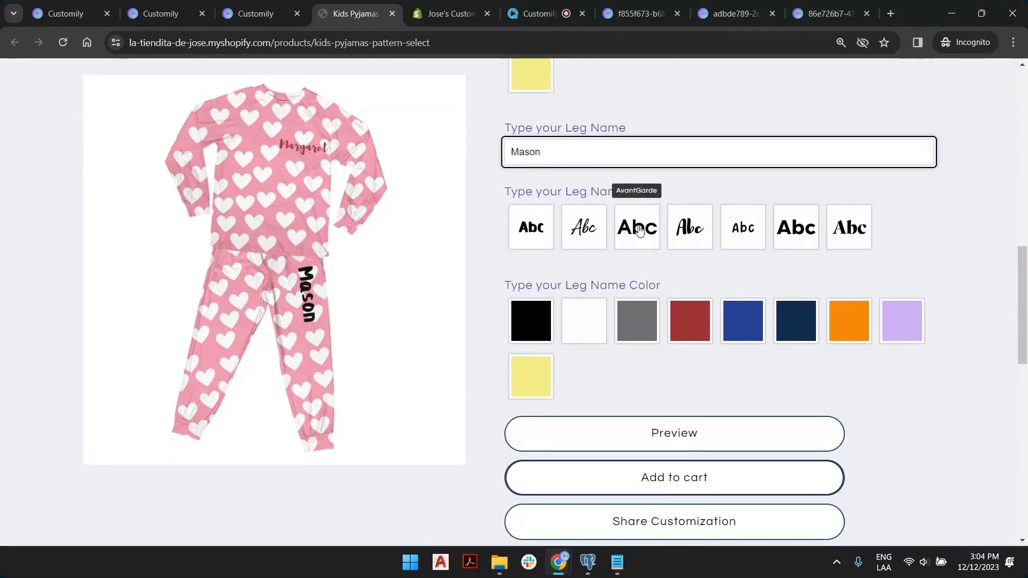
{"action": "left_click", "coordinate": [593, 230]}
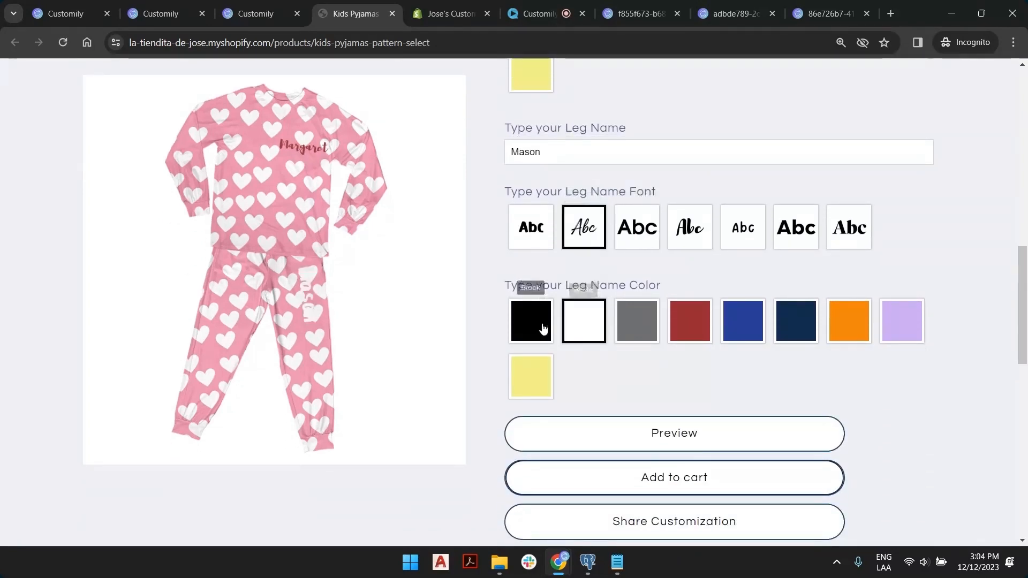
{"action": "left_click", "coordinate": [547, 384]}
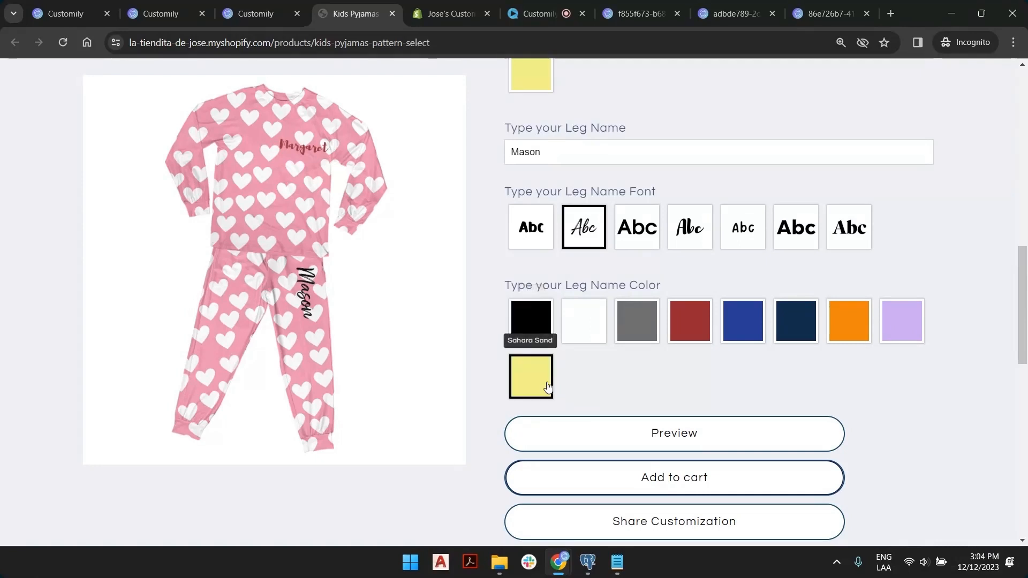
{"action": "left_click", "coordinate": [849, 321]}
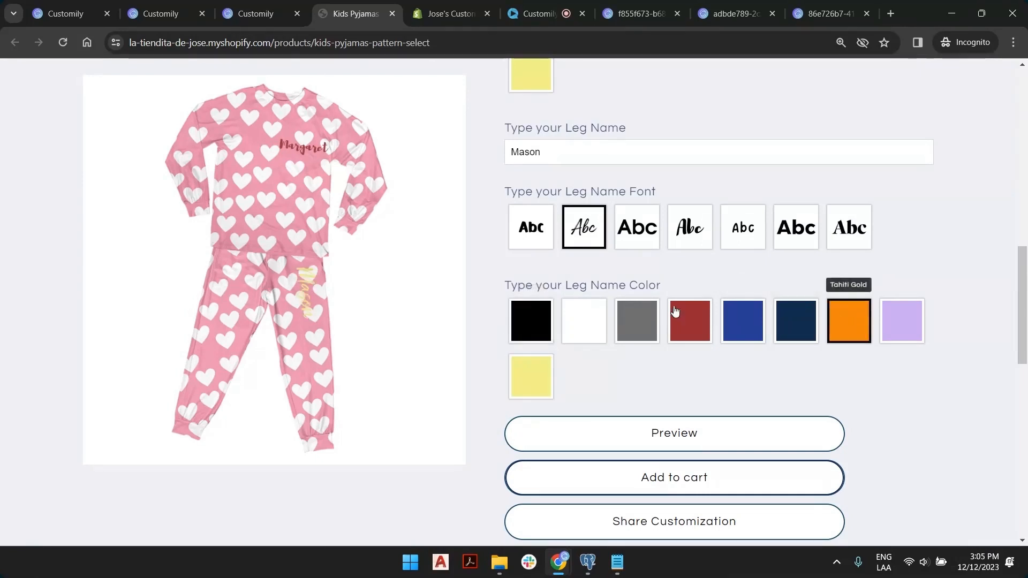
{"action": "left_click", "coordinate": [905, 320]}
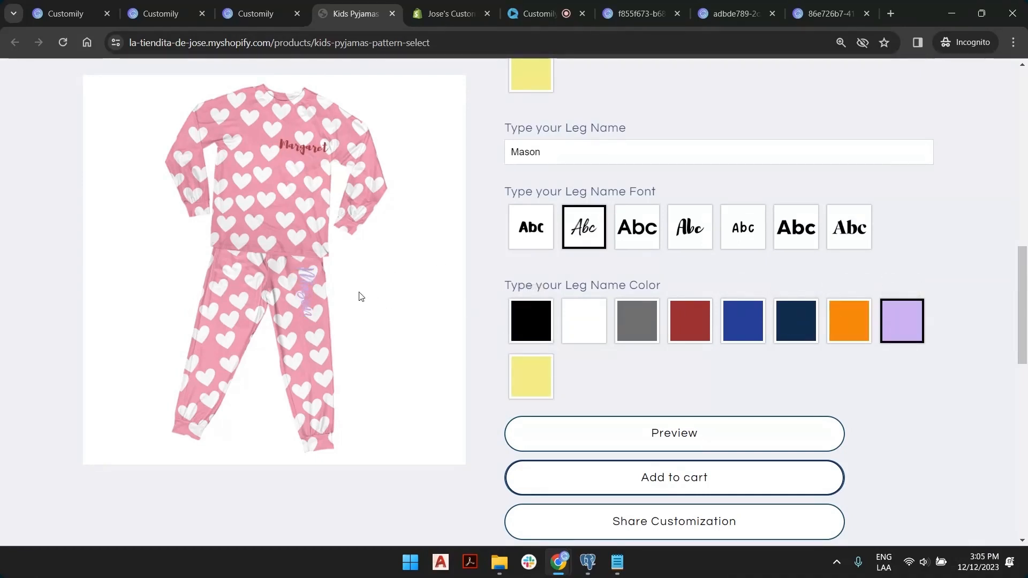
{"action": "left_click", "coordinate": [537, 394]}
Switch the pyjamas to the blue cloud pattern.
{"action": "scroll", "coordinate": [434, 367], "scroll_direction": "up", "scroll_amount": 3}
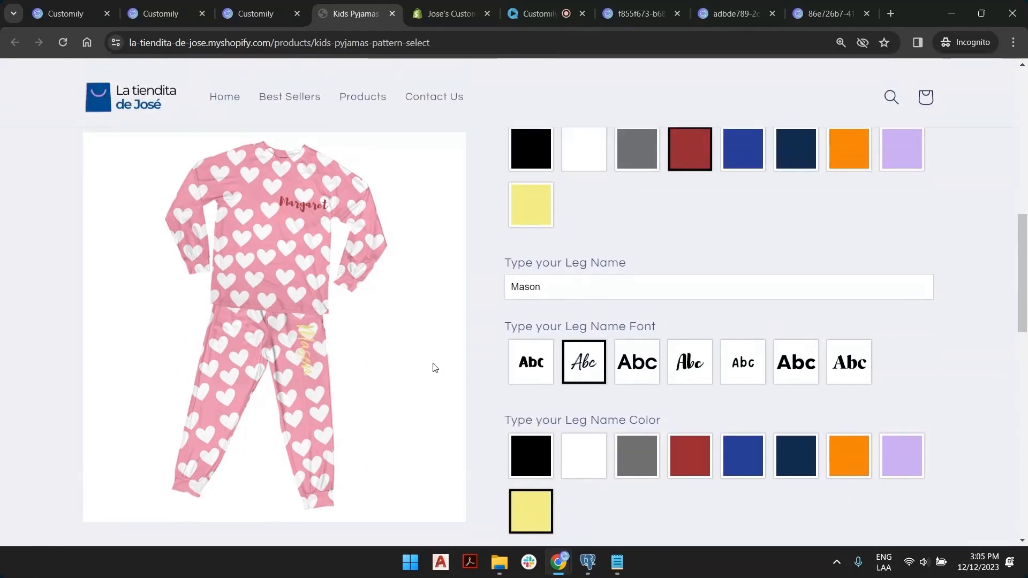
{"action": "scroll", "coordinate": [434, 367], "scroll_direction": "up", "scroll_amount": 5}
{"action": "left_click", "coordinate": [625, 236]}
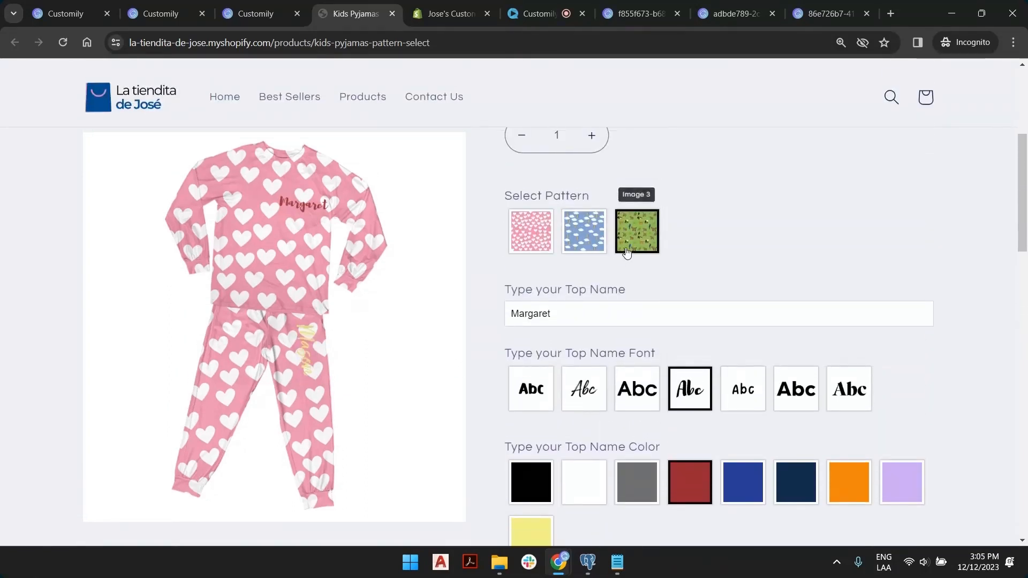
{"action": "left_click", "coordinate": [592, 234]}
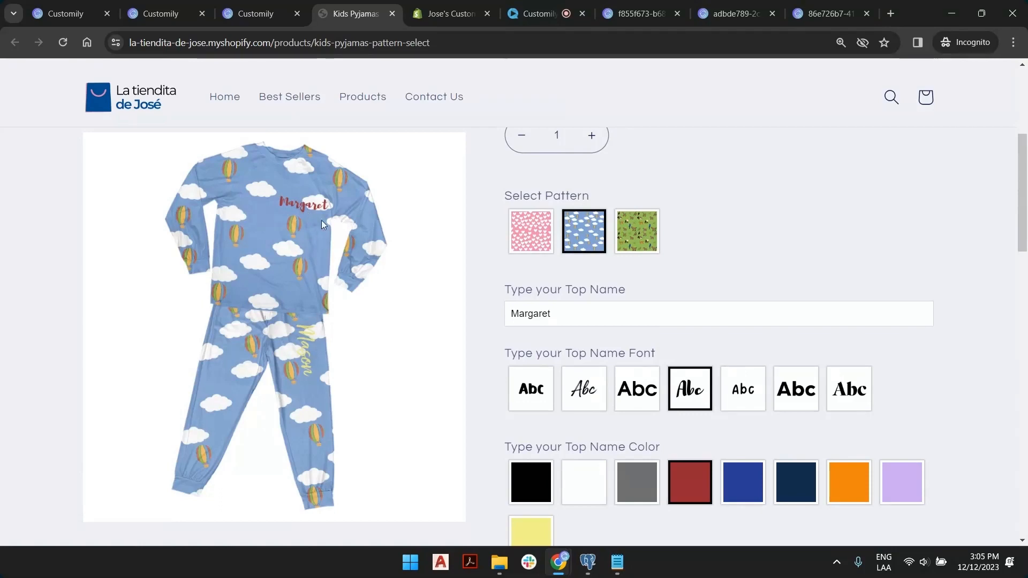
{"action": "scroll", "coordinate": [596, 355], "scroll_direction": "down", "scroll_amount": 8}
{"action": "scroll", "coordinate": [631, 349], "scroll_direction": "up", "scroll_amount": 6}
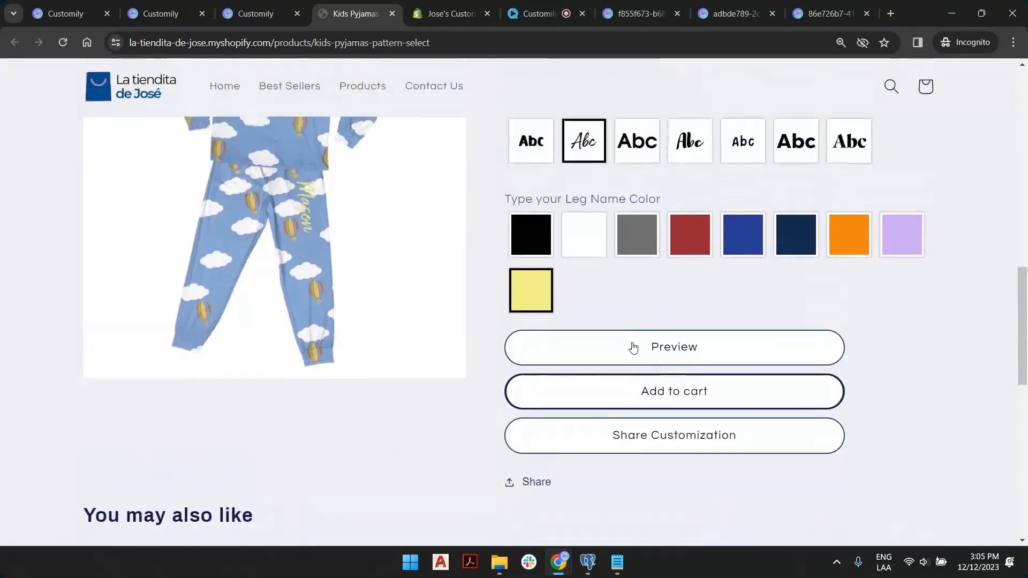